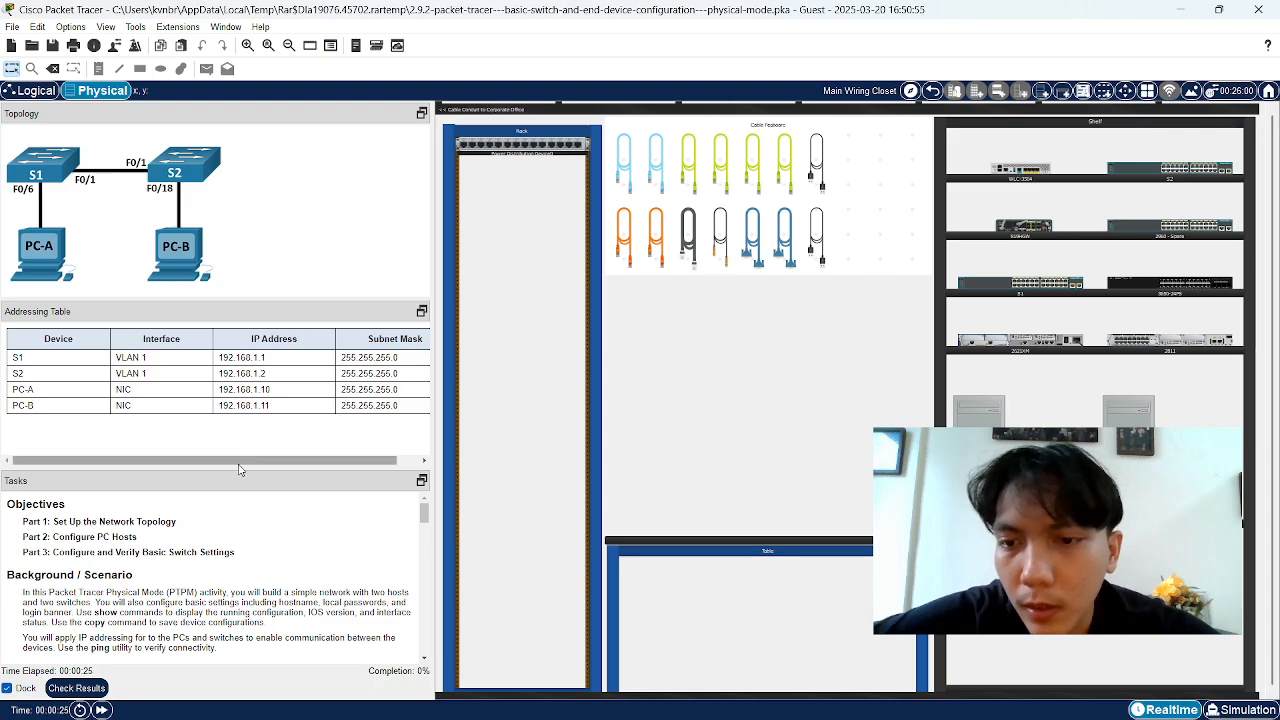
Enlarge the Tasks panel and read through the Part 1, 2 and 3 objectives
{"action": "left_click_drag", "start_coordinate": [246, 468], "coordinate": [253, 437]}
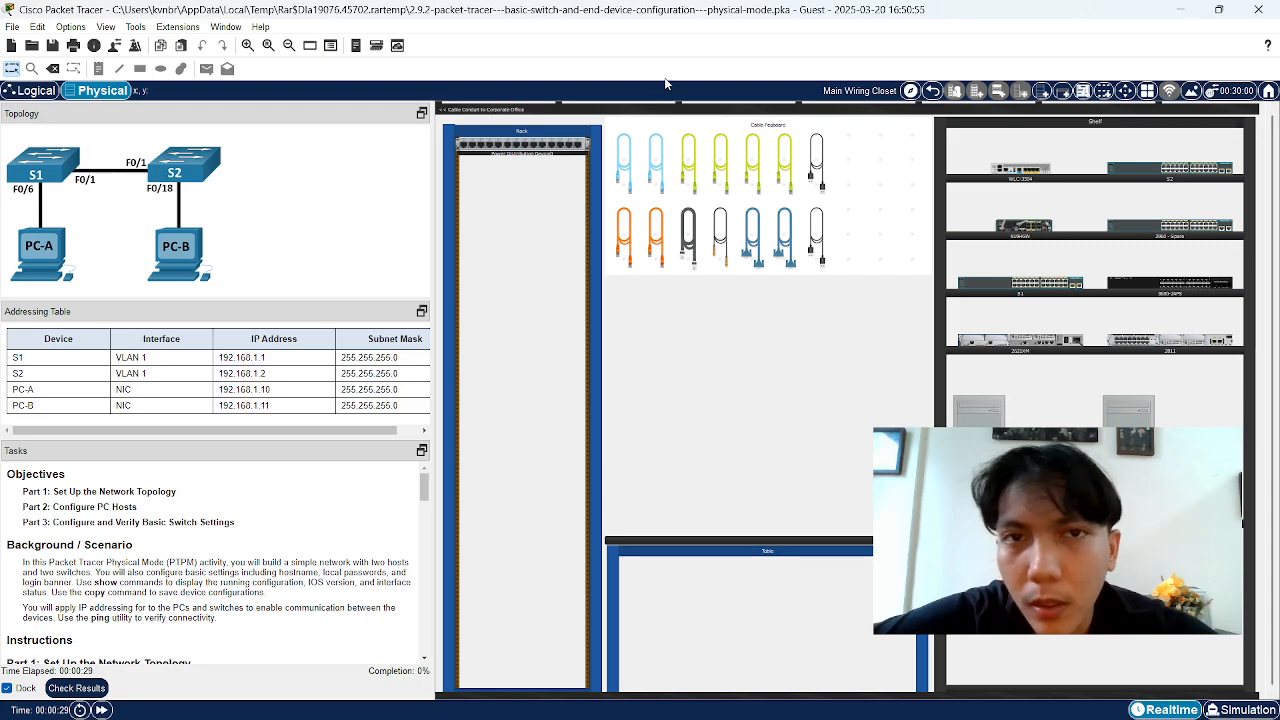
{"action": "left_click", "coordinate": [716, 262]}
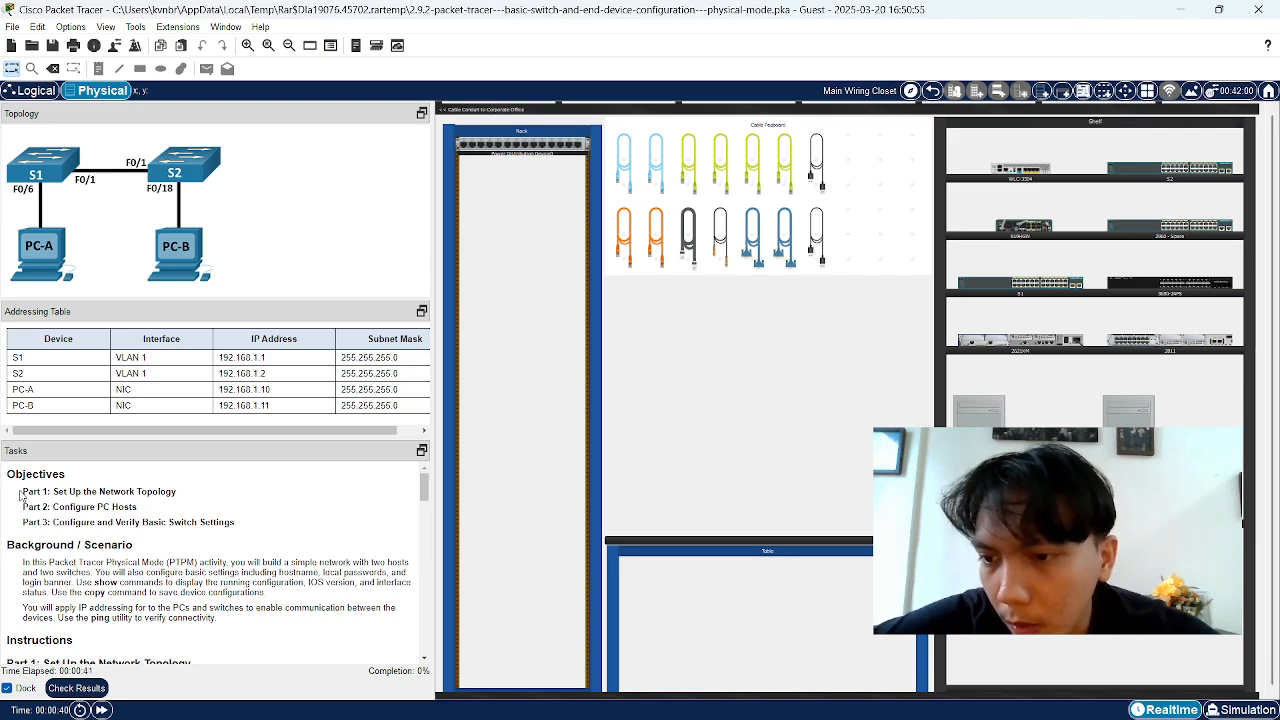
{"action": "left_click_drag", "start_coordinate": [20, 495], "coordinate": [140, 491]}
{"action": "left_click", "coordinate": [84, 494]}
{"action": "left_click", "coordinate": [140, 491]}
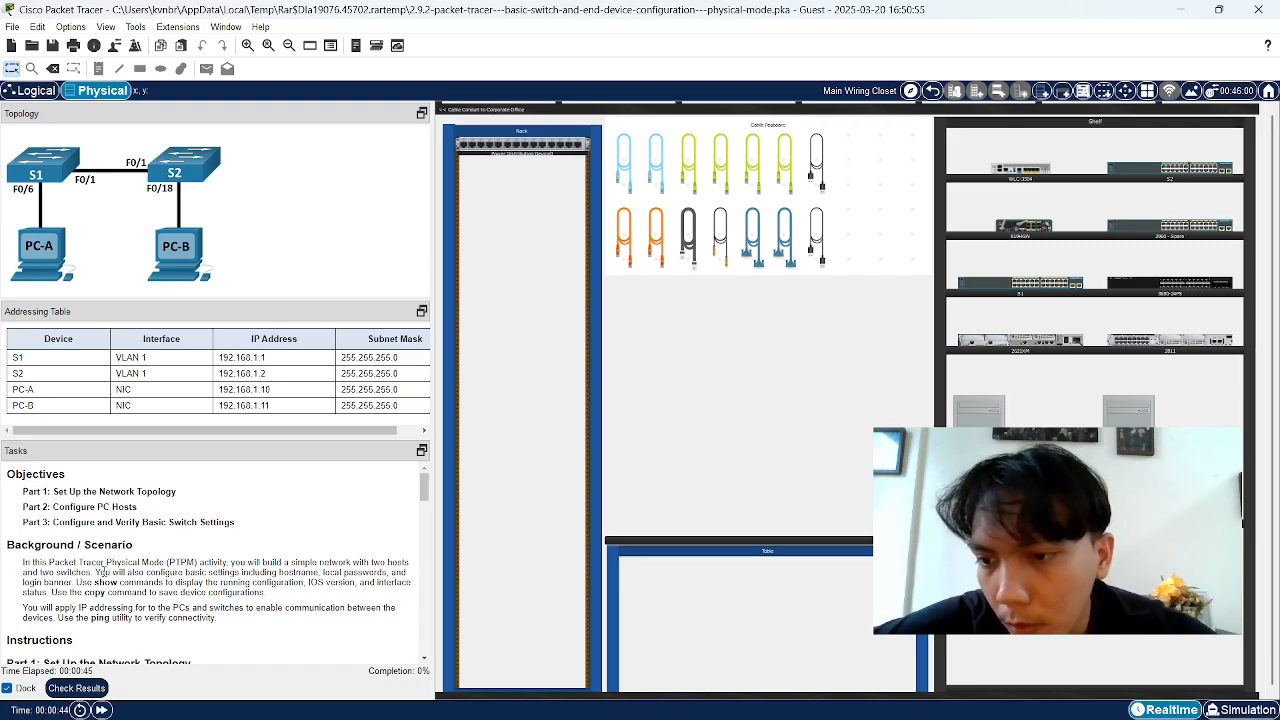
{"action": "left_click_drag", "start_coordinate": [24, 505], "coordinate": [144, 522]}
{"action": "left_click", "coordinate": [32, 522]}
{"action": "left_click_drag", "start_coordinate": [22, 524], "coordinate": [96, 522]}
{"action": "left_click", "coordinate": [71, 526]}
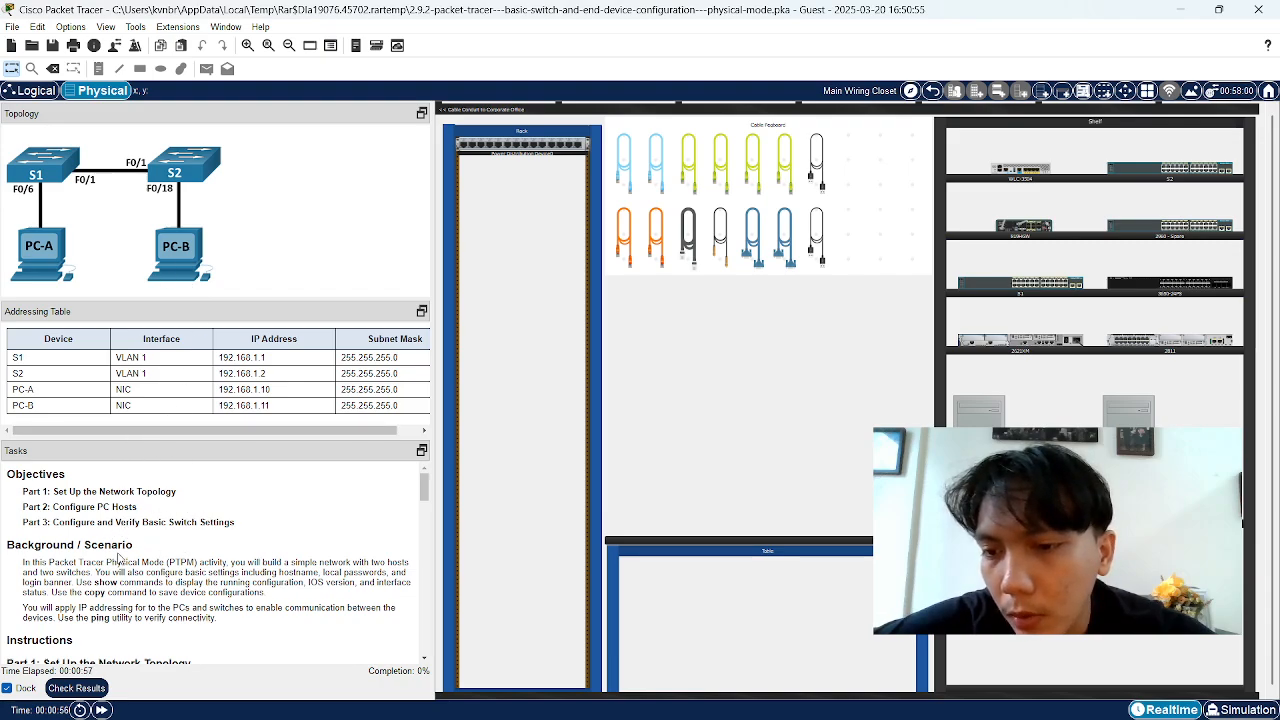
Scroll the Tasks pane down to the Part 1 topology setup, step a
{"action": "scroll", "coordinate": [118, 560], "scroll_direction": "down", "scroll_amount": 2}
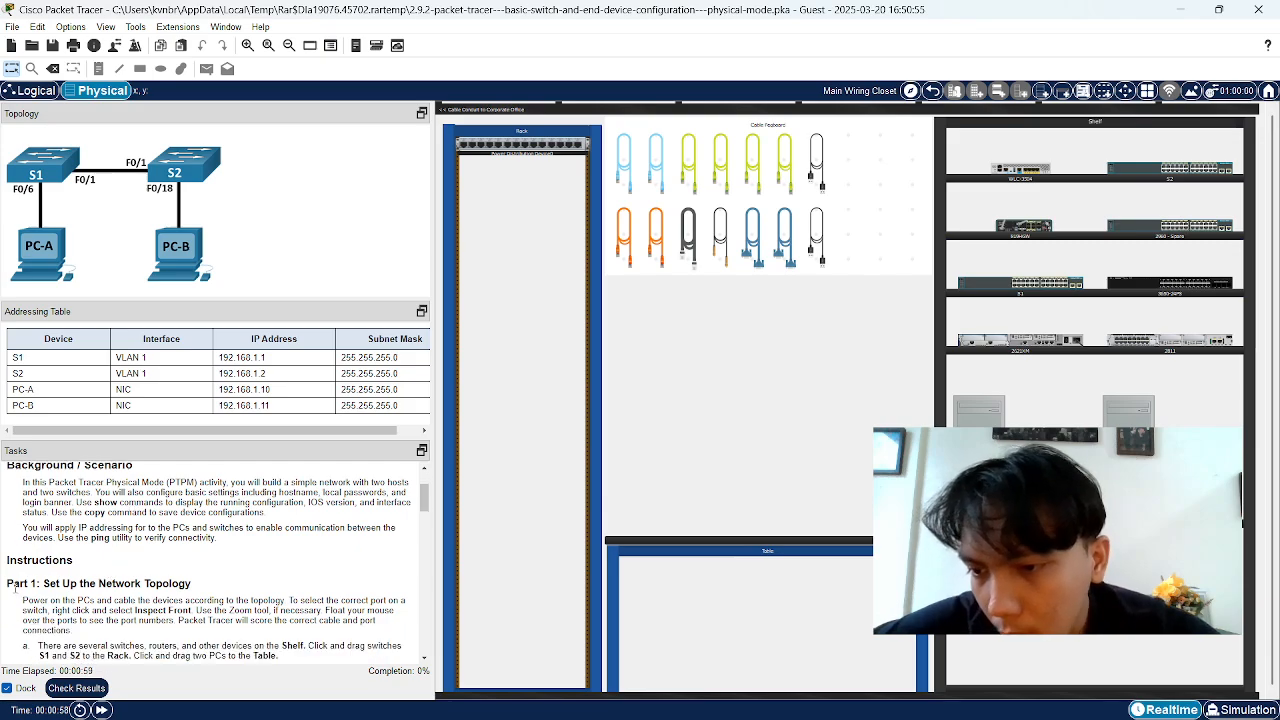
{"action": "scroll", "coordinate": [97, 583], "scroll_direction": "down", "scroll_amount": 2}
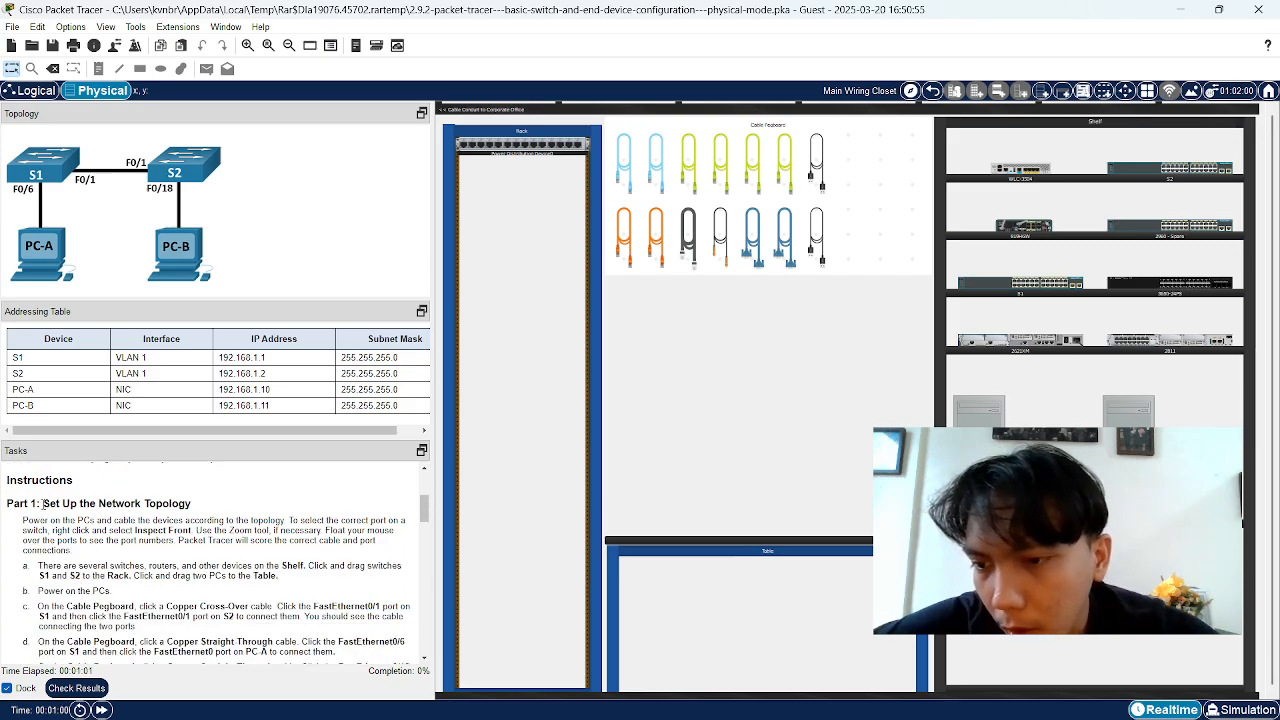
{"action": "left_click_drag", "start_coordinate": [42, 503], "coordinate": [171, 515]}
{"action": "left_click", "coordinate": [171, 515]}
{"action": "scroll", "coordinate": [107, 573], "scroll_direction": "down", "scroll_amount": 1}
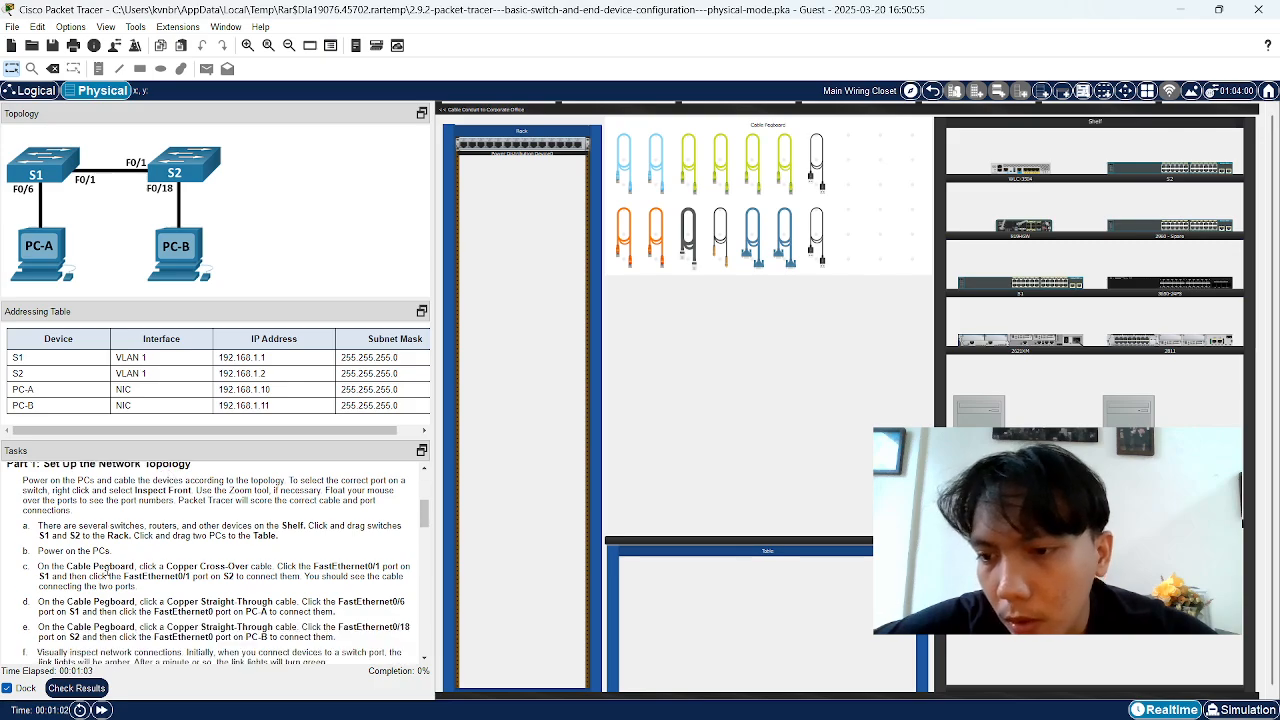
{"action": "left_click_drag", "start_coordinate": [24, 530], "coordinate": [63, 527]}
{"action": "left_click", "coordinate": [63, 527]}
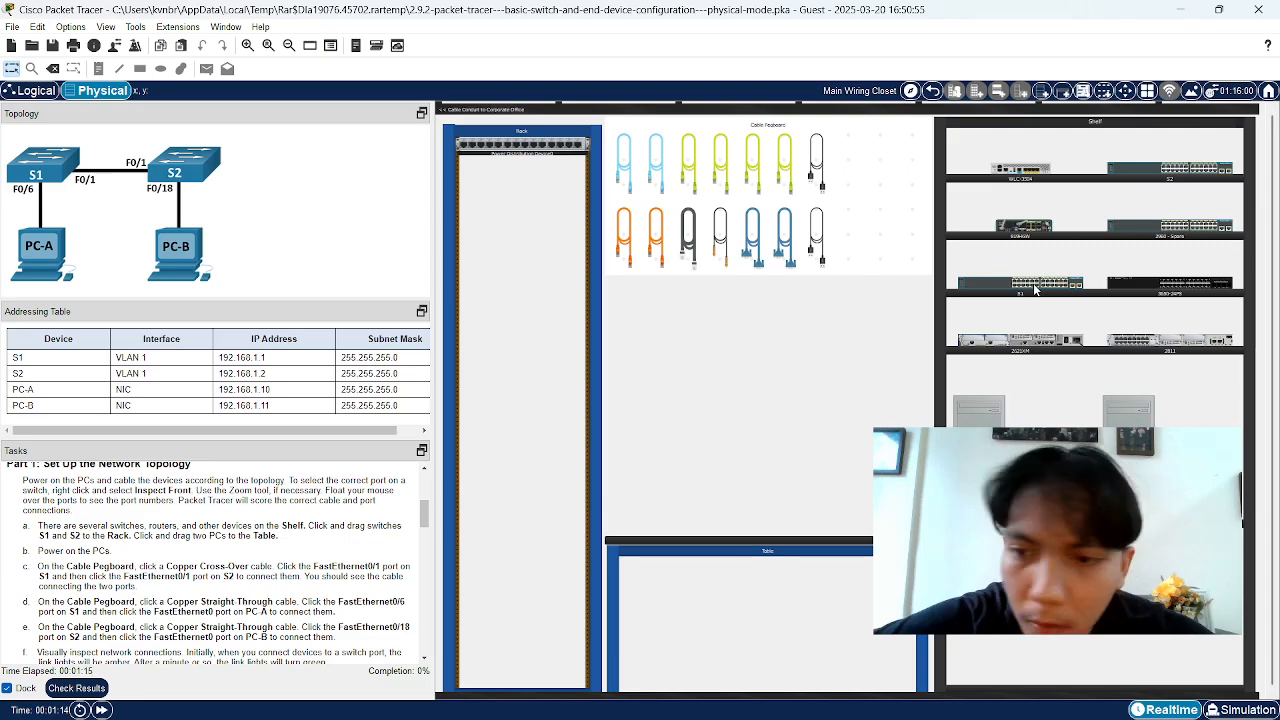
Mount S1 and S2 in the rack, S2 under S1, and place PC-A and PC-B on the table
{"action": "left_click_drag", "start_coordinate": [1035, 289], "coordinate": [610, 290]}
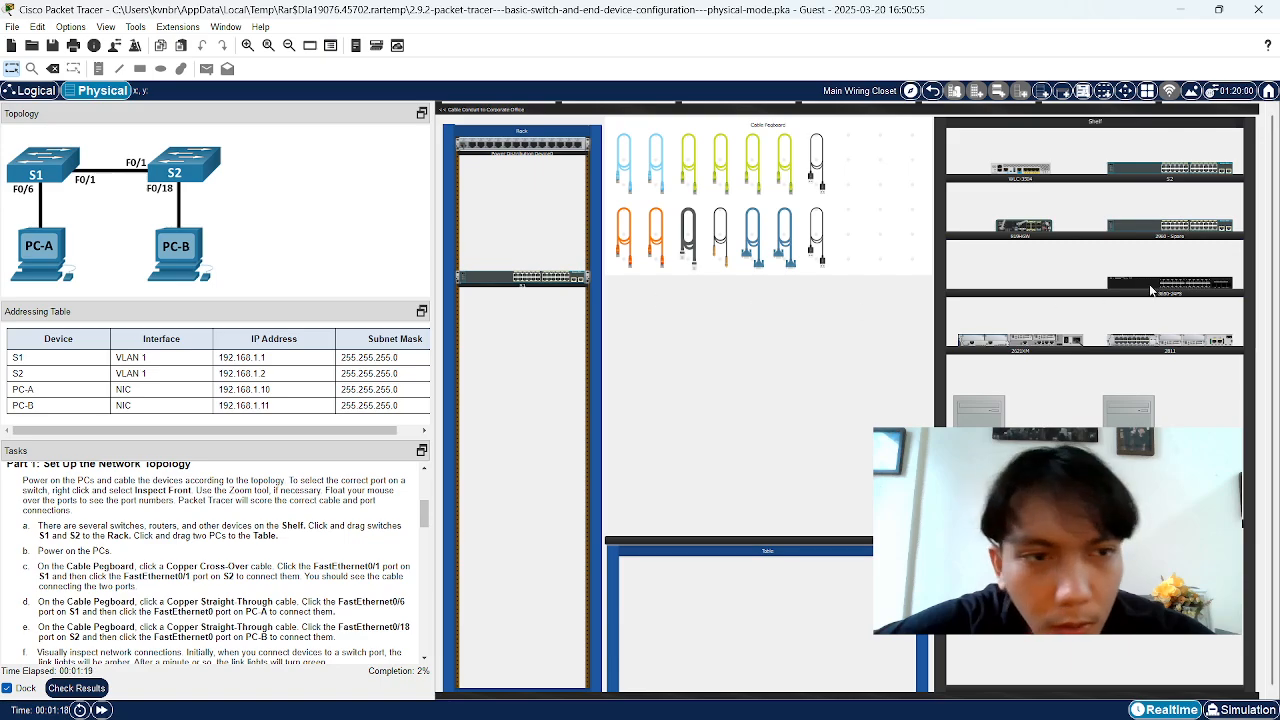
{"action": "left_click_drag", "start_coordinate": [1158, 180], "coordinate": [510, 327]}
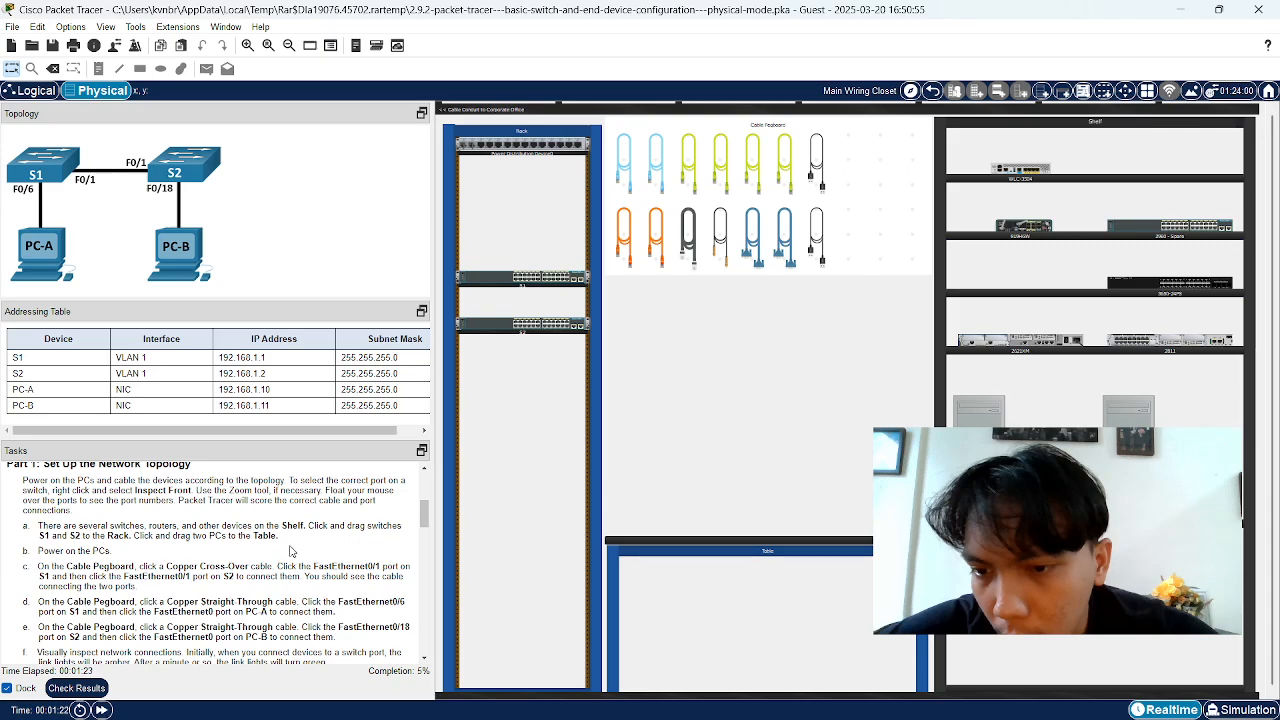
{"action": "left_click_drag", "start_coordinate": [129, 535], "coordinate": [248, 546]}
{"action": "left_click", "coordinate": [247, 546]}
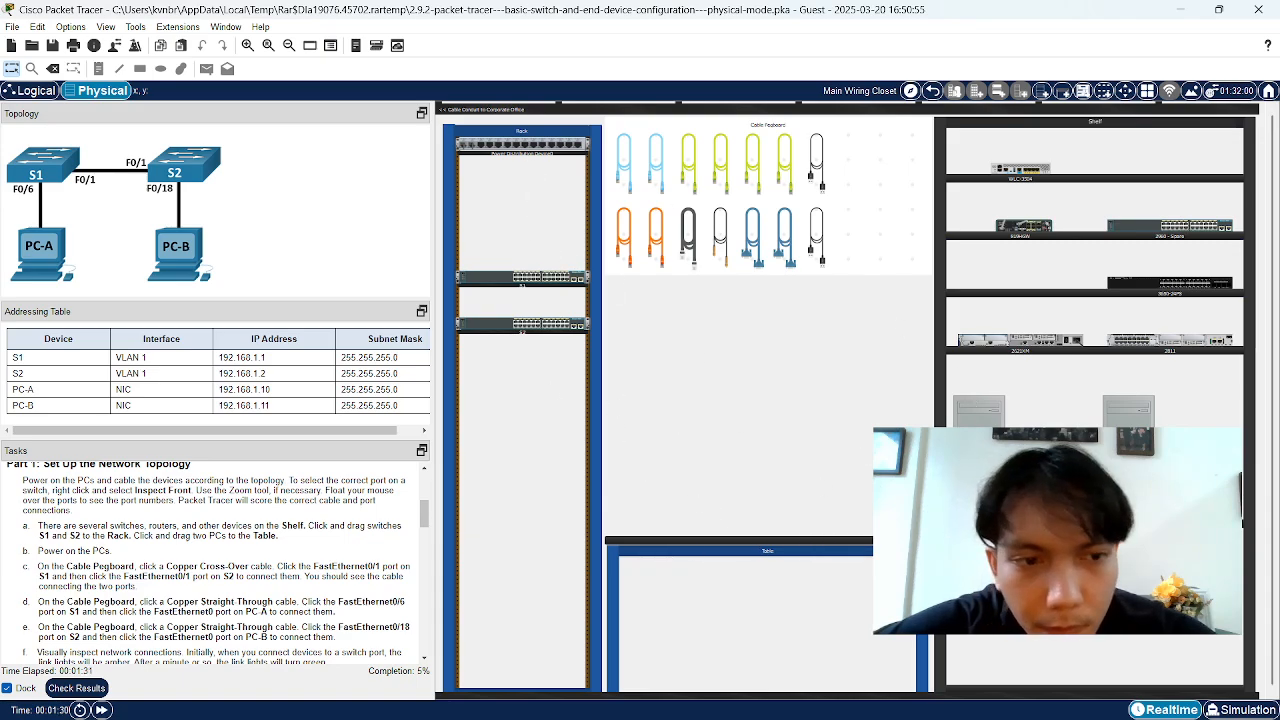
{"action": "left_click_drag", "start_coordinate": [978, 410], "coordinate": [651, 474]}
{"action": "left_click_drag", "start_coordinate": [1128, 410], "coordinate": [800, 475]}
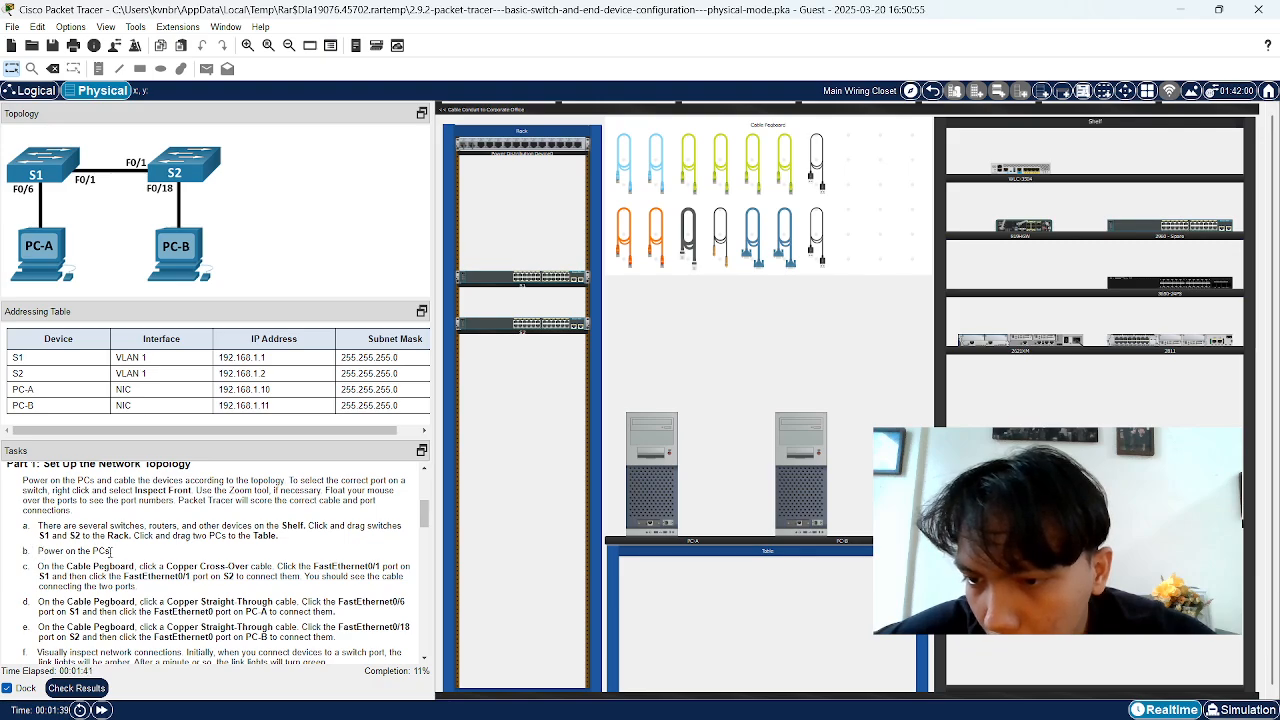
Switch on PC-A and PC-B from their Physical tabs, closing each device window
{"action": "left_click", "coordinate": [660, 492]}
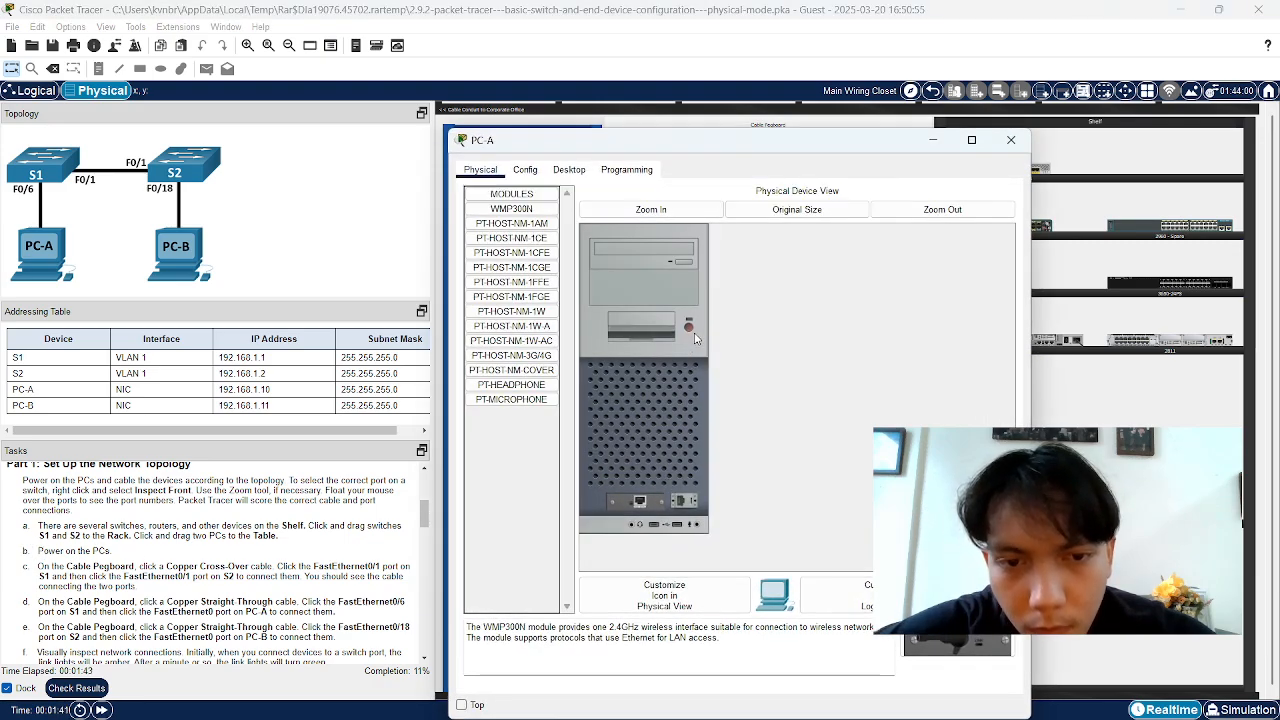
{"action": "left_click", "coordinate": [688, 328]}
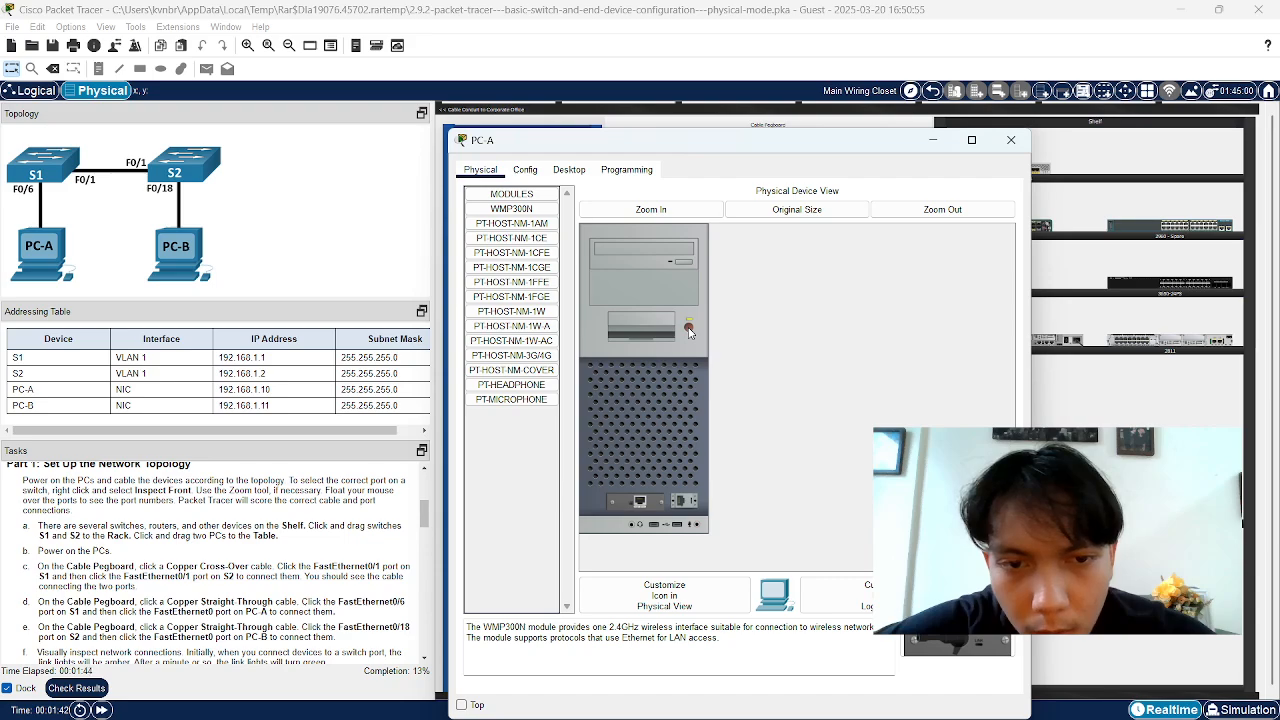
{"action": "left_click", "coordinate": [1011, 140]}
{"action": "left_click", "coordinate": [806, 496]}
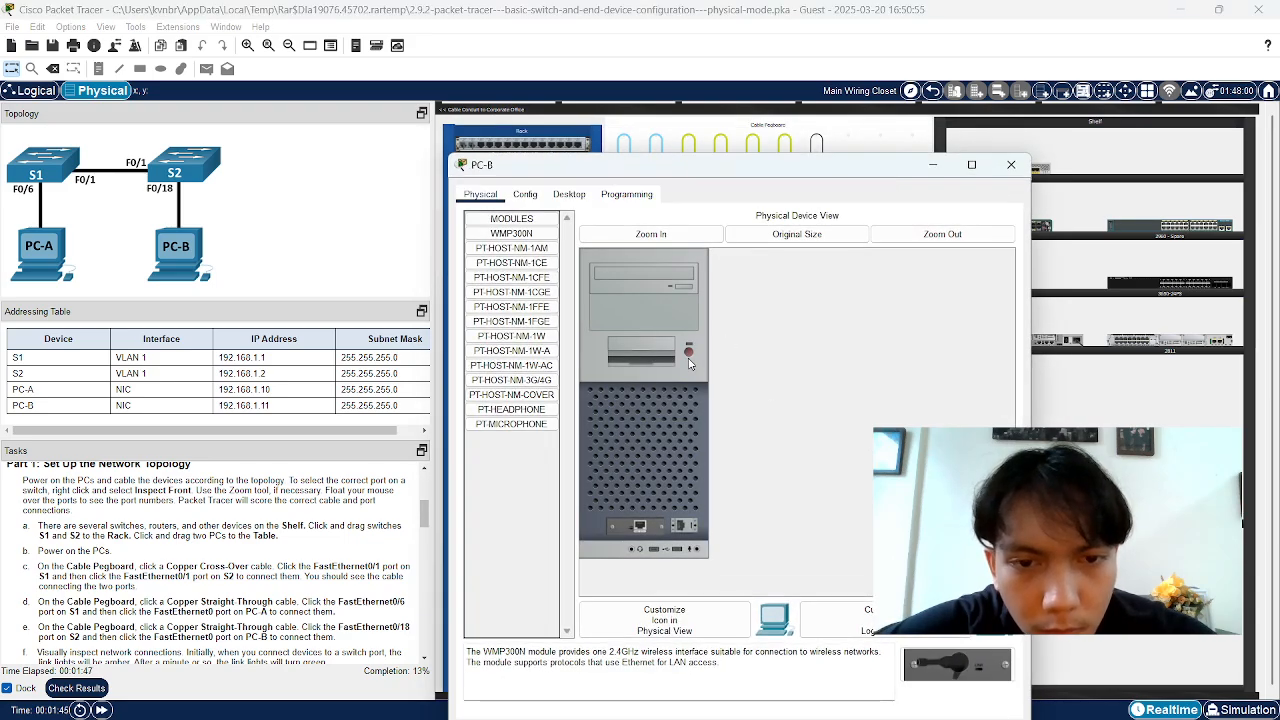
{"action": "left_click", "coordinate": [1011, 164]}
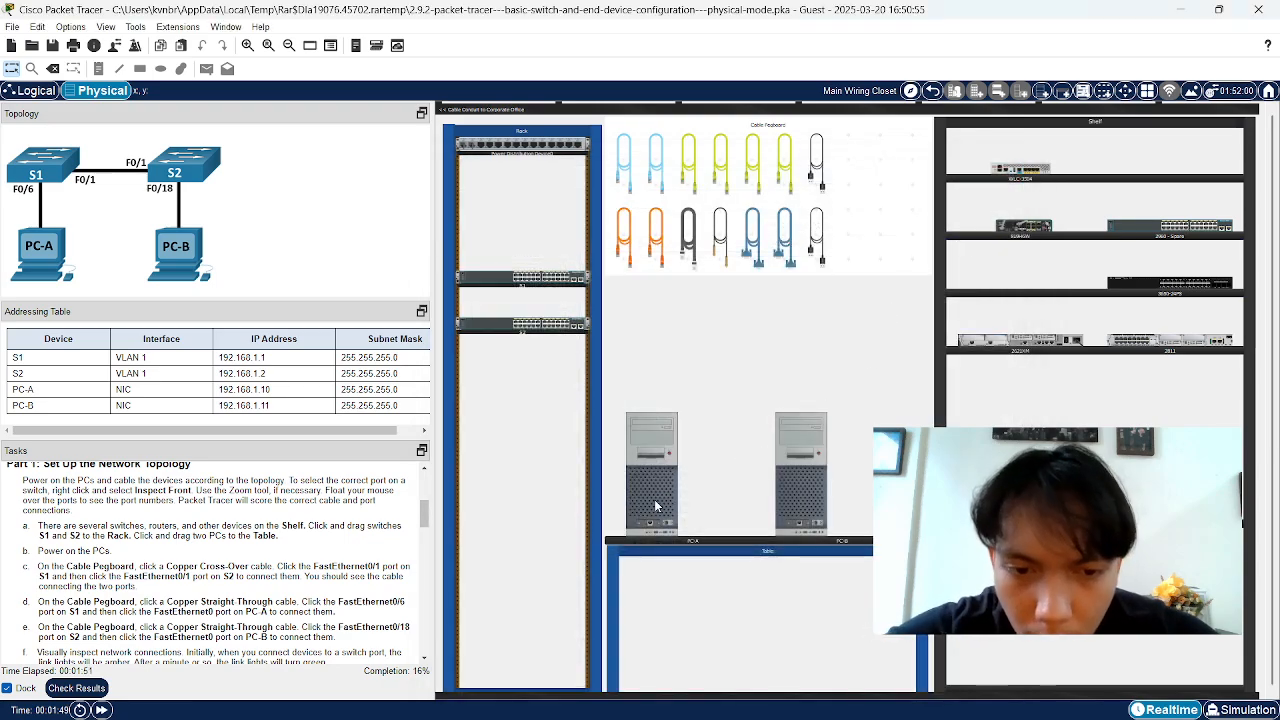
{"action": "scroll", "coordinate": [660, 511], "scroll_direction": "up", "scroll_amount": 1}
{"action": "left_click_drag", "start_coordinate": [1274, 284], "coordinate": [1278, 503]}
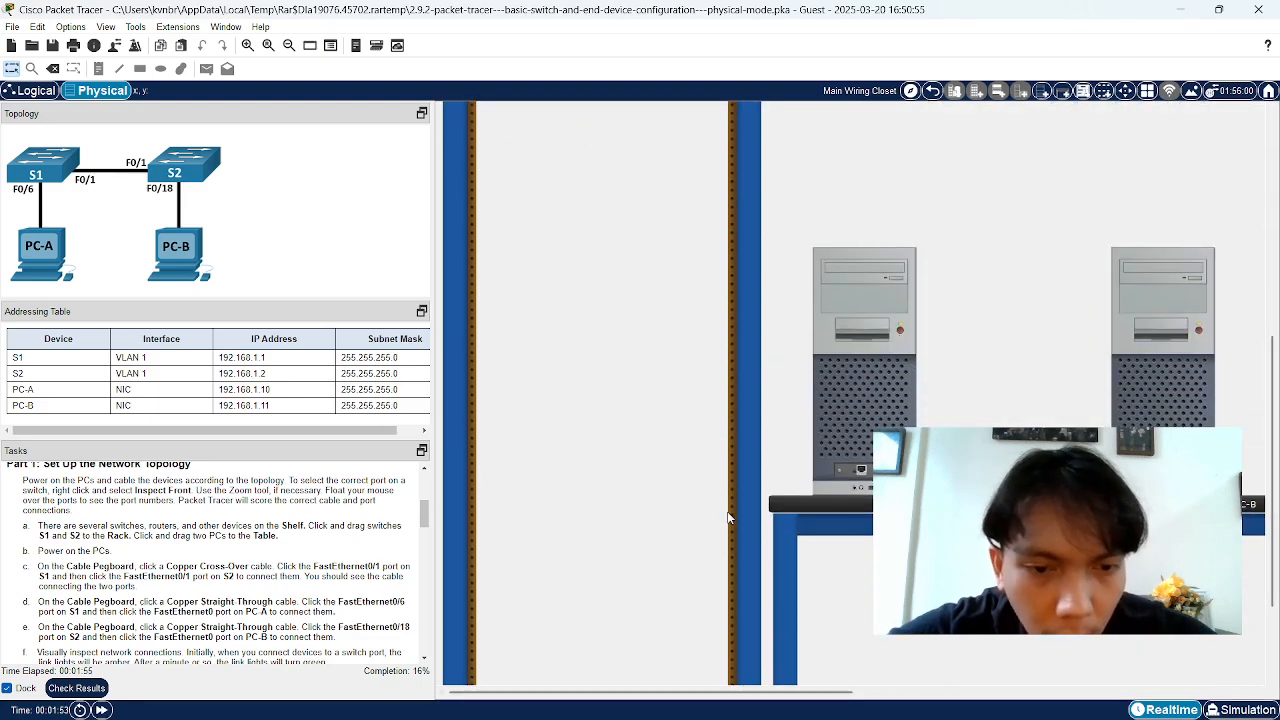
{"action": "scroll", "coordinate": [729, 517], "scroll_direction": "down", "scroll_amount": 3}
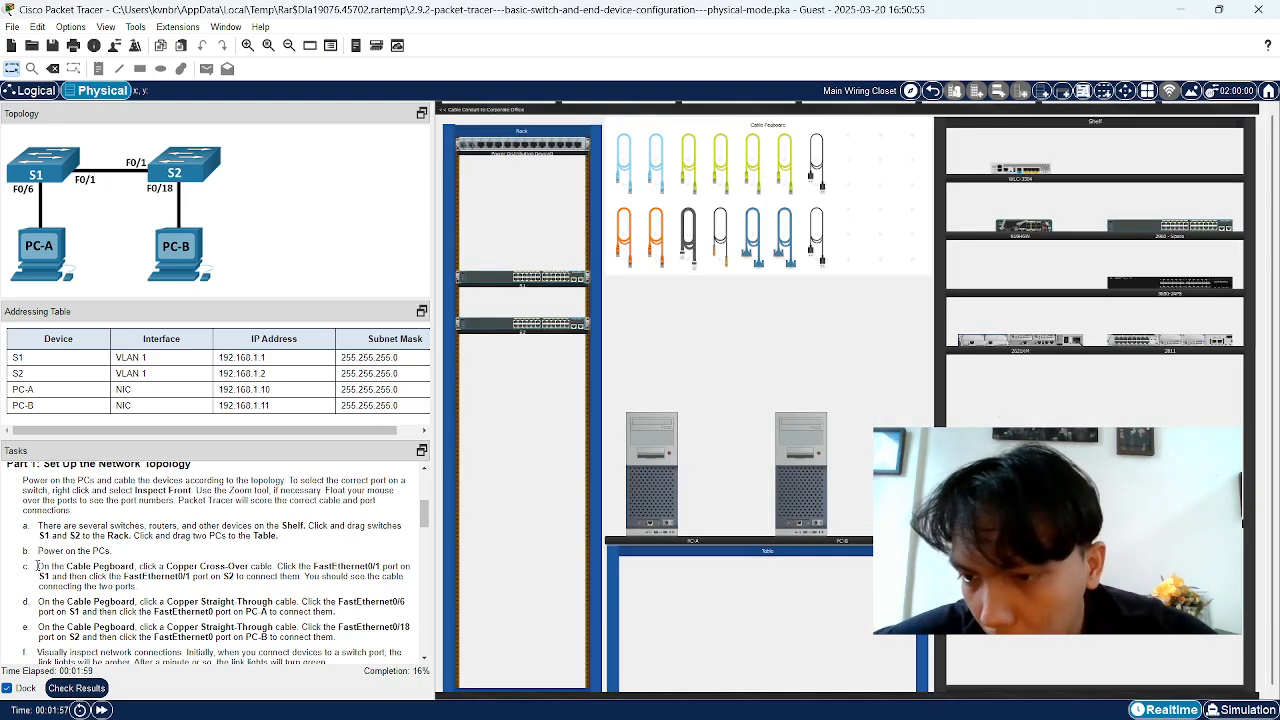
Read step c's Cable Pegboard and FastEthernet0/1 port instructions
{"action": "left_click_drag", "start_coordinate": [38, 566], "coordinate": [148, 568]}
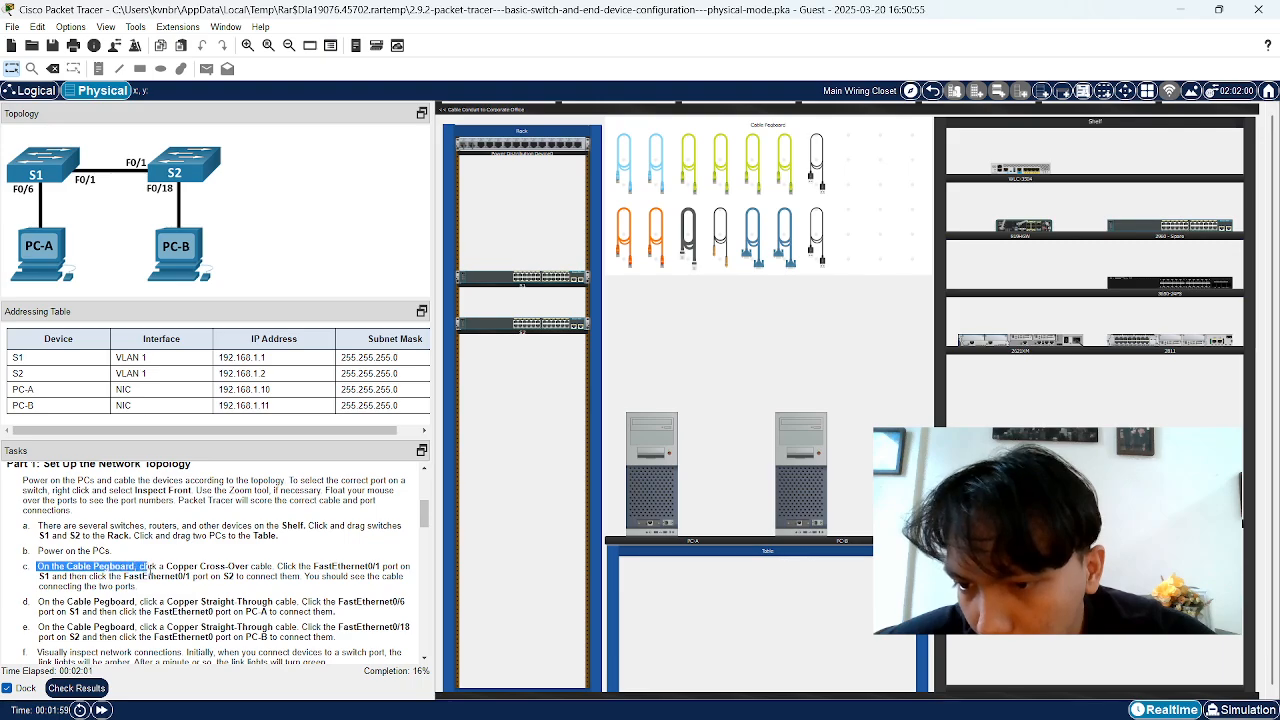
{"action": "left_click", "coordinate": [57, 566]}
{"action": "left_click_drag", "start_coordinate": [44, 566], "coordinate": [300, 567]}
{"action": "left_click", "coordinate": [297, 567]}
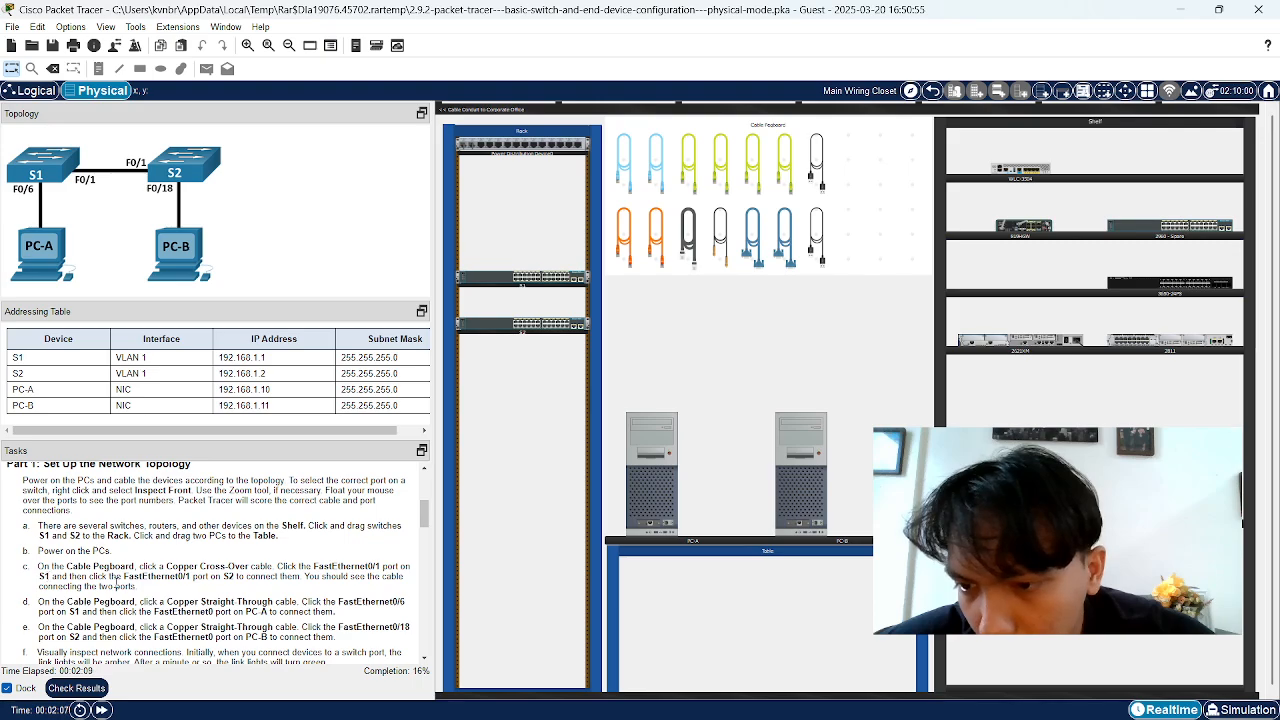
{"action": "left_click_drag", "start_coordinate": [58, 577], "coordinate": [206, 577]}
{"action": "left_click", "coordinate": [134, 577]}
{"action": "left_click", "coordinate": [229, 577]}
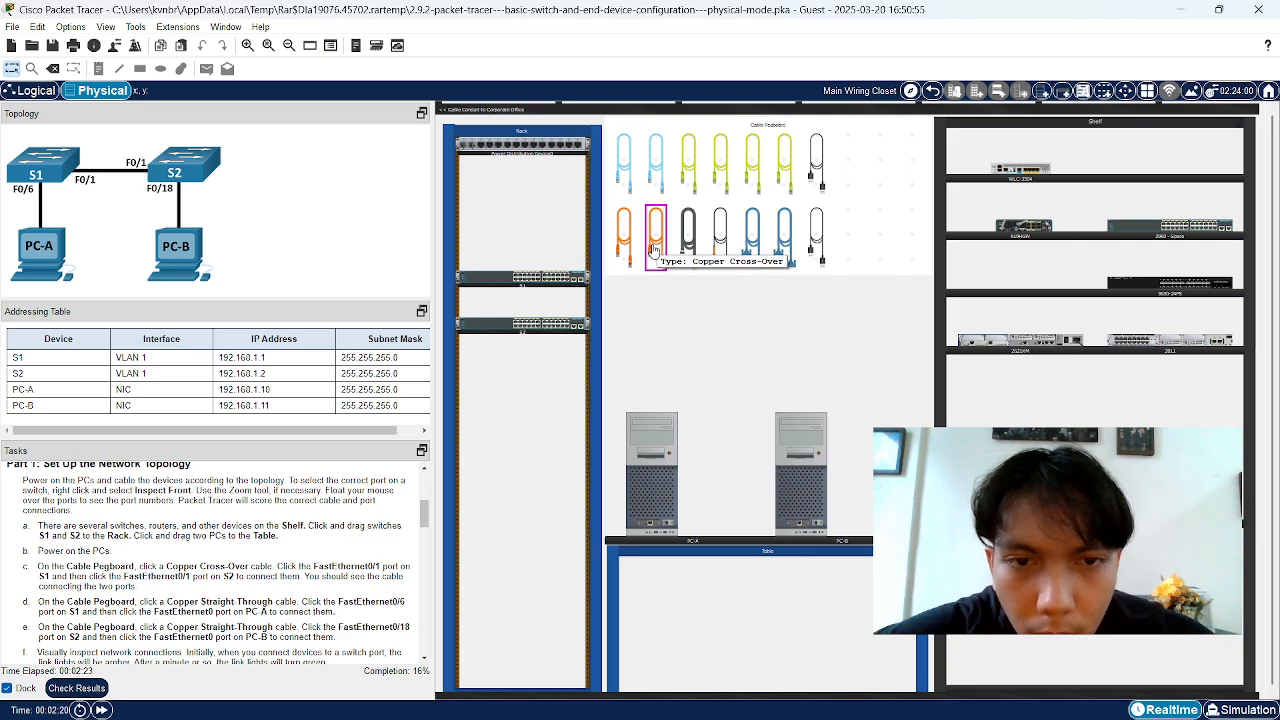
Connect S1 FastEthernet0/1 to S2 FastEthernet0/1 with a copper cross-over cable
{"action": "left_click", "coordinate": [652, 248]}
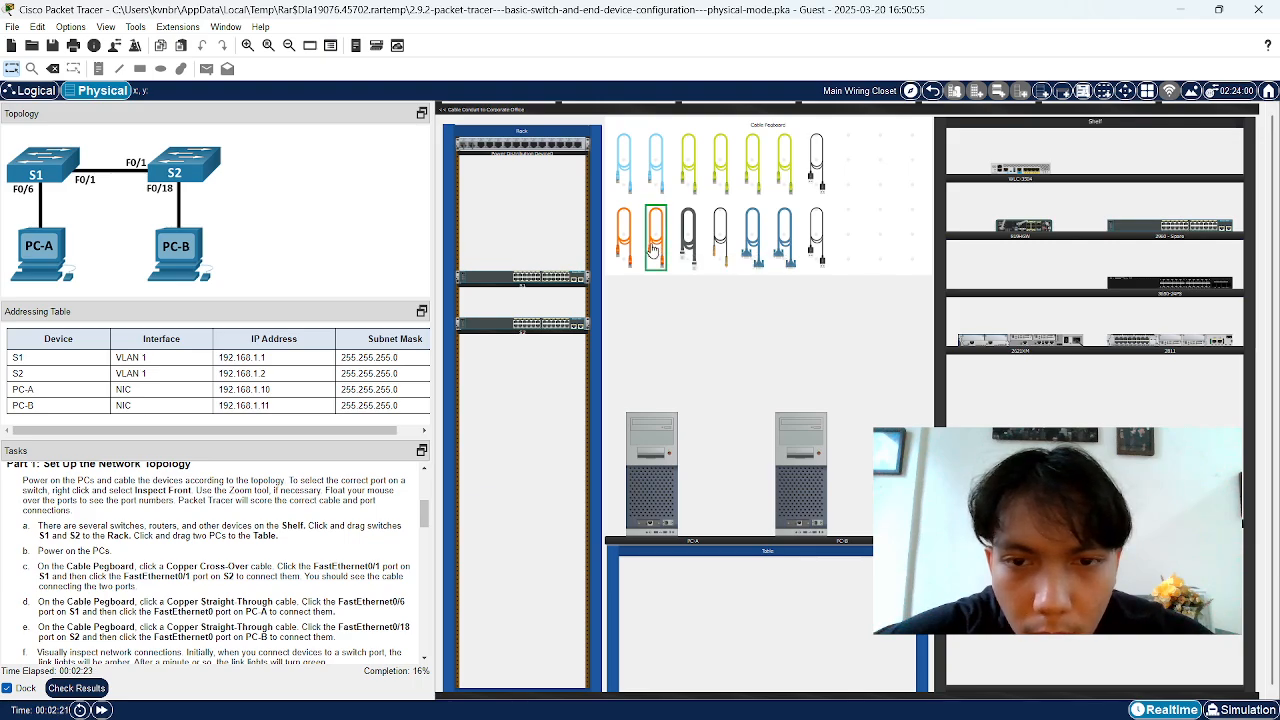
{"action": "left_click", "coordinate": [514, 276]}
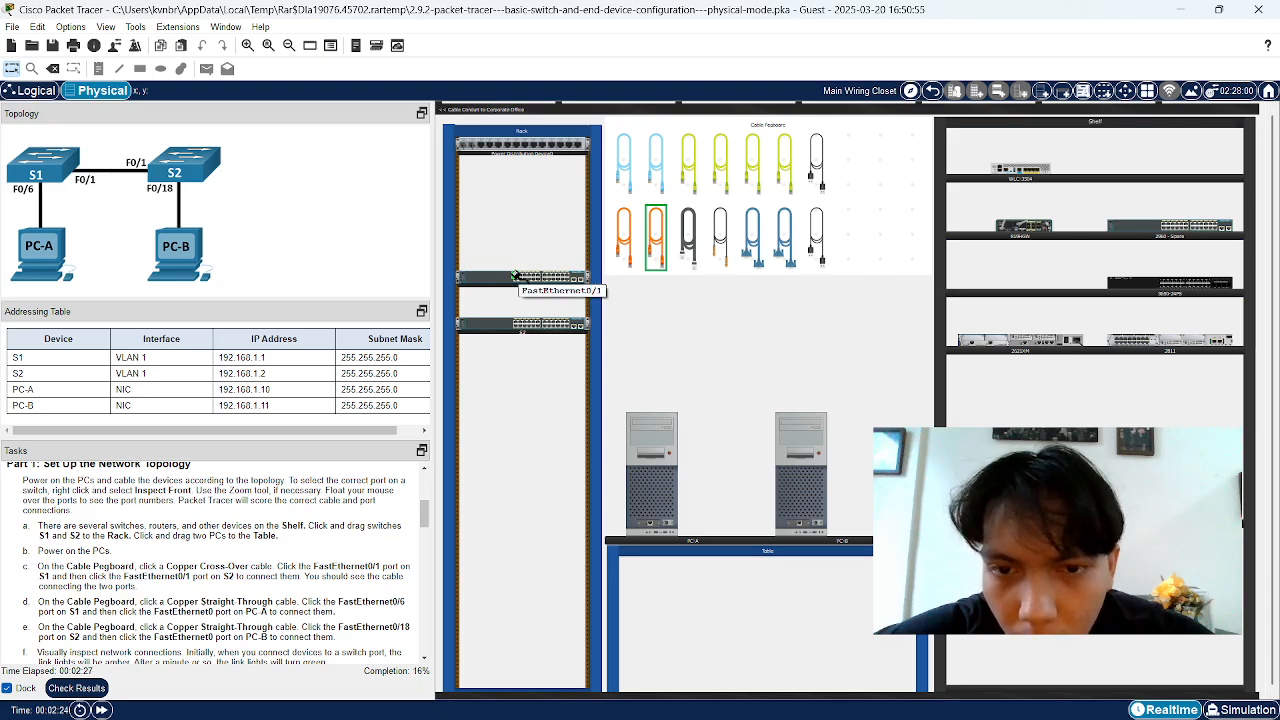
{"action": "left_click", "coordinate": [514, 324]}
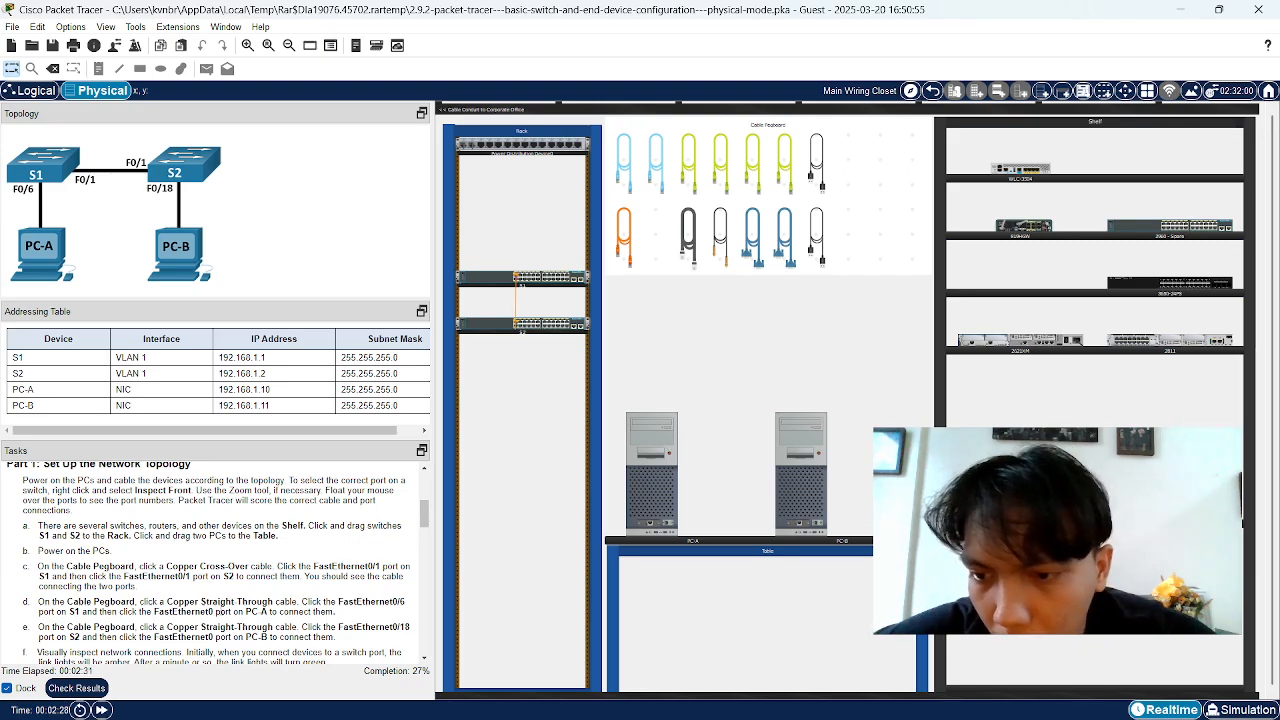
{"action": "scroll", "coordinate": [50, 612], "scroll_direction": "down", "scroll_amount": 1}
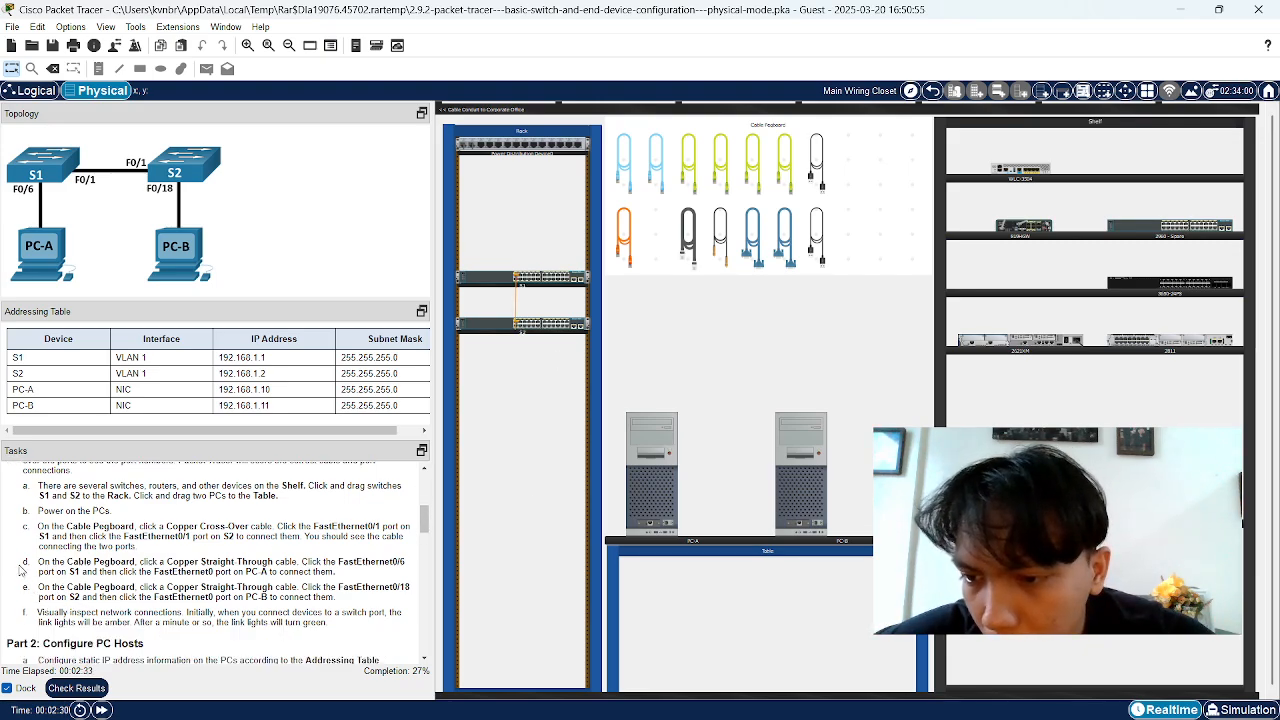
{"action": "left_click_drag", "start_coordinate": [39, 563], "coordinate": [370, 566]}
{"action": "left_click", "coordinate": [236, 566]}
{"action": "left_click", "coordinate": [245, 565]}
{"action": "left_click", "coordinate": [308, 565]}
{"action": "left_click", "coordinate": [400, 572]}
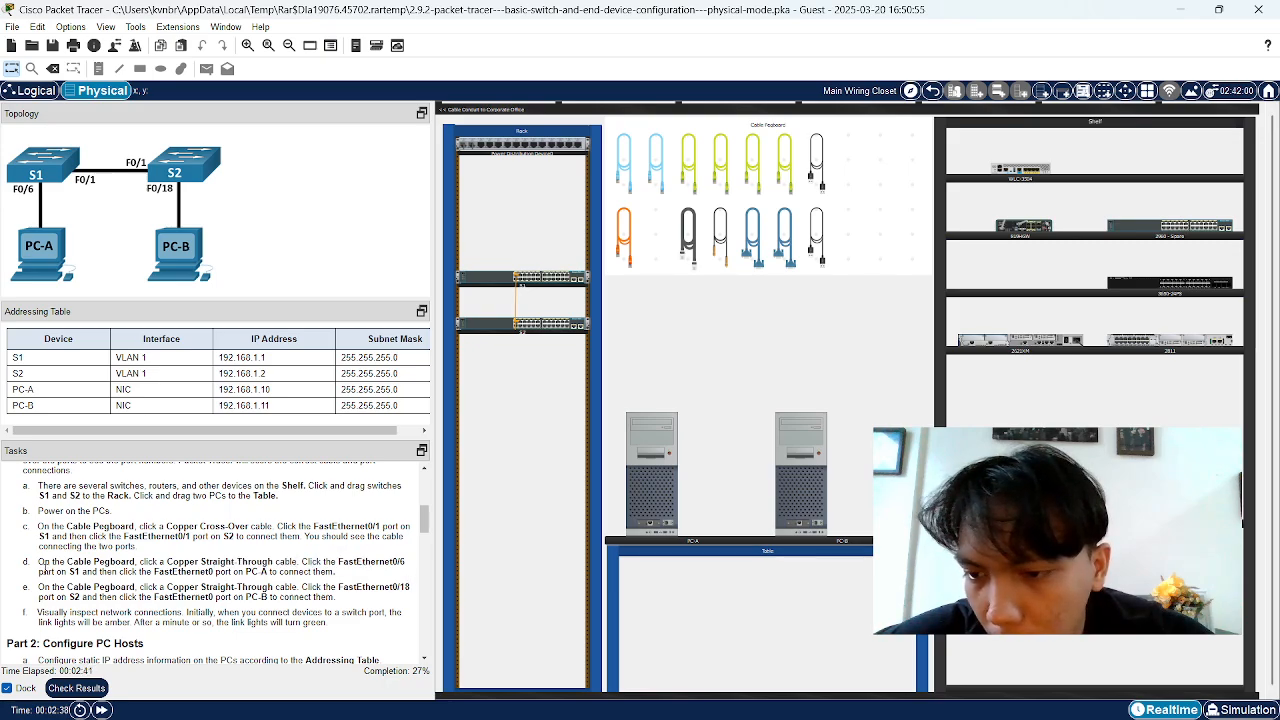
{"action": "left_click_drag", "start_coordinate": [40, 574], "coordinate": [189, 576]}
{"action": "left_click", "coordinate": [126, 584]}
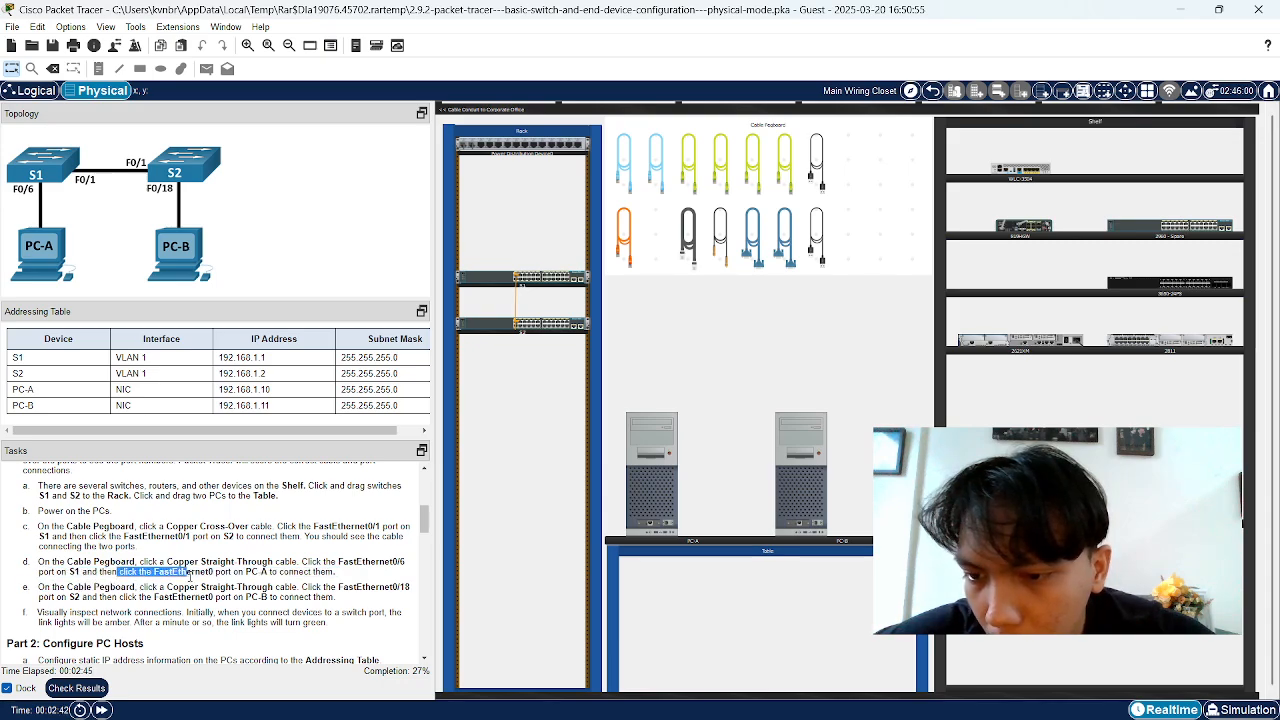
{"action": "left_click", "coordinate": [150, 579]}
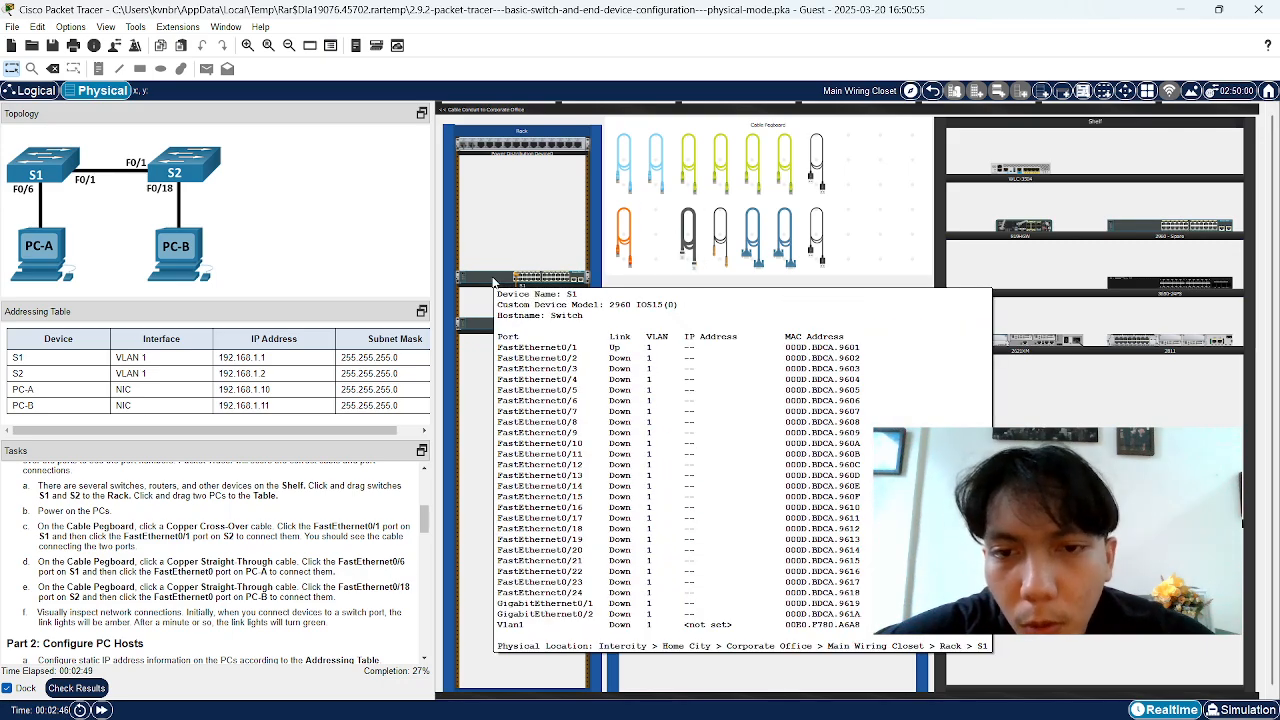
{"action": "mouse_move", "coordinate": [510, 288]}
{"action": "mouse_move", "coordinate": [690, 540]}
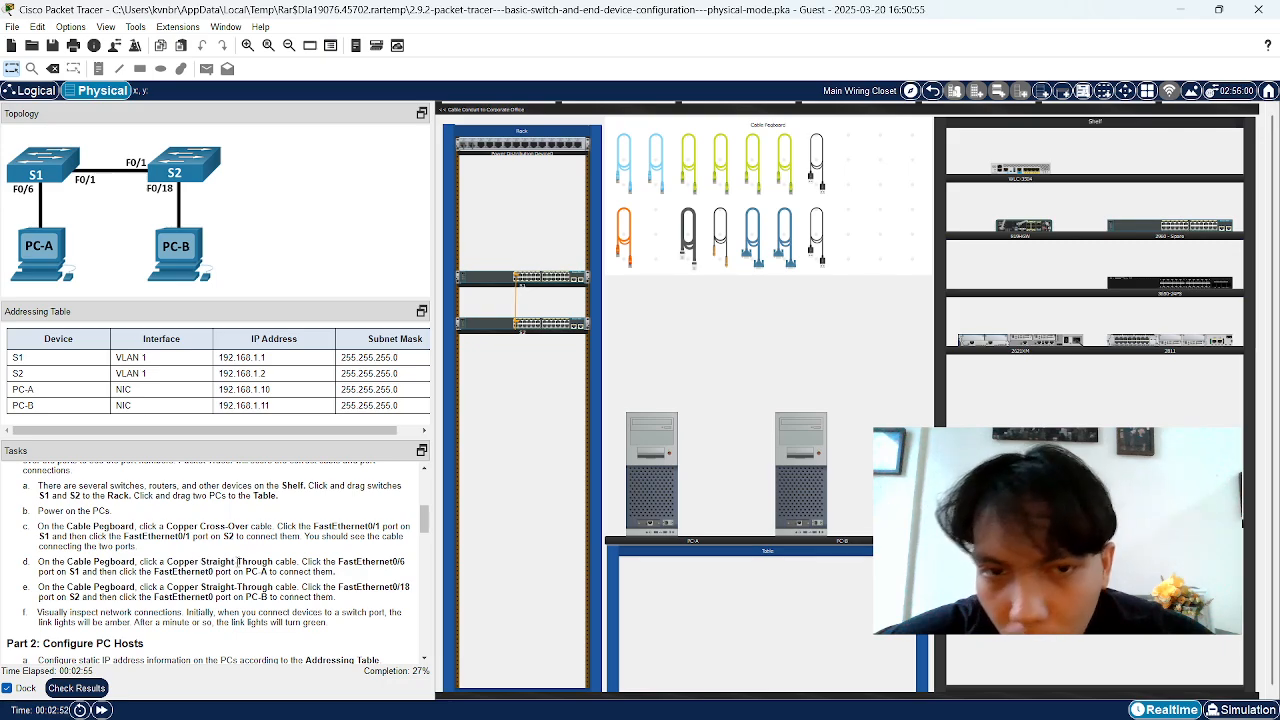
Run a copper straight-through cable from S1's FastEthernet0/6 to PC-A's Ethernet port
{"action": "left_click", "coordinate": [693, 186]}
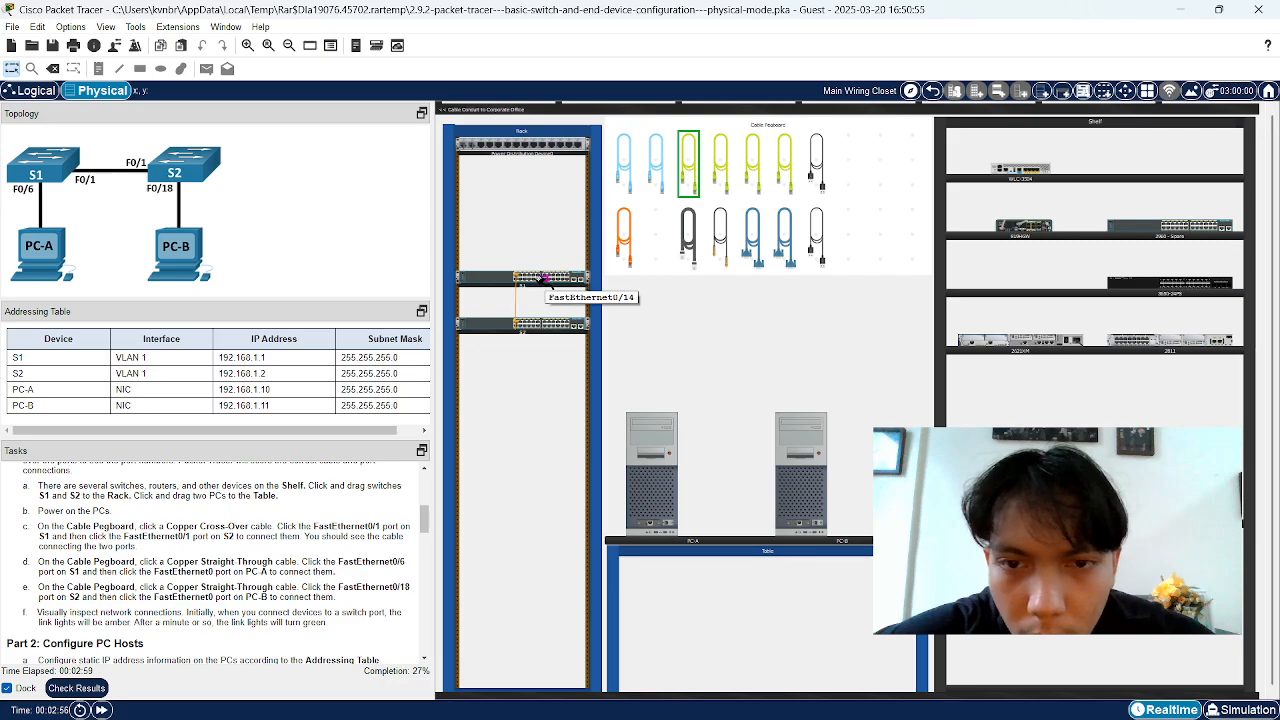
{"action": "left_click", "coordinate": [540, 284]}
{"action": "left_click", "coordinate": [585, 288]}
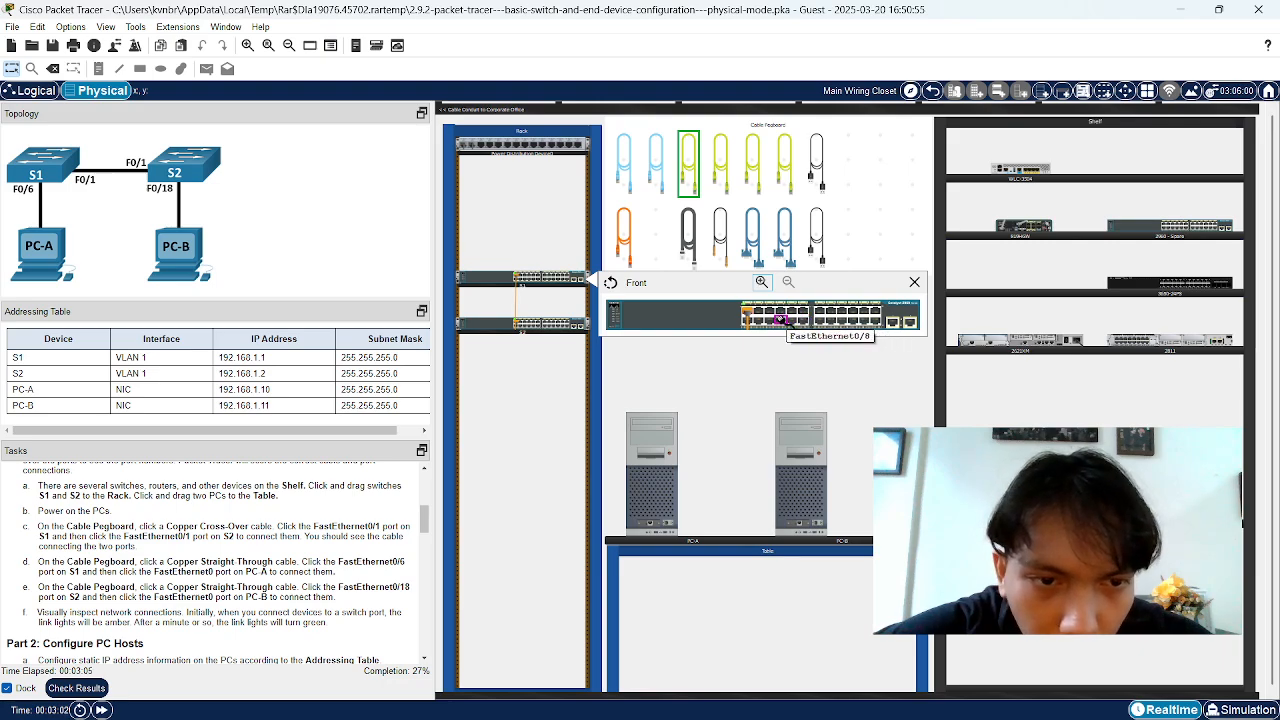
{"action": "left_click", "coordinate": [770, 320]}
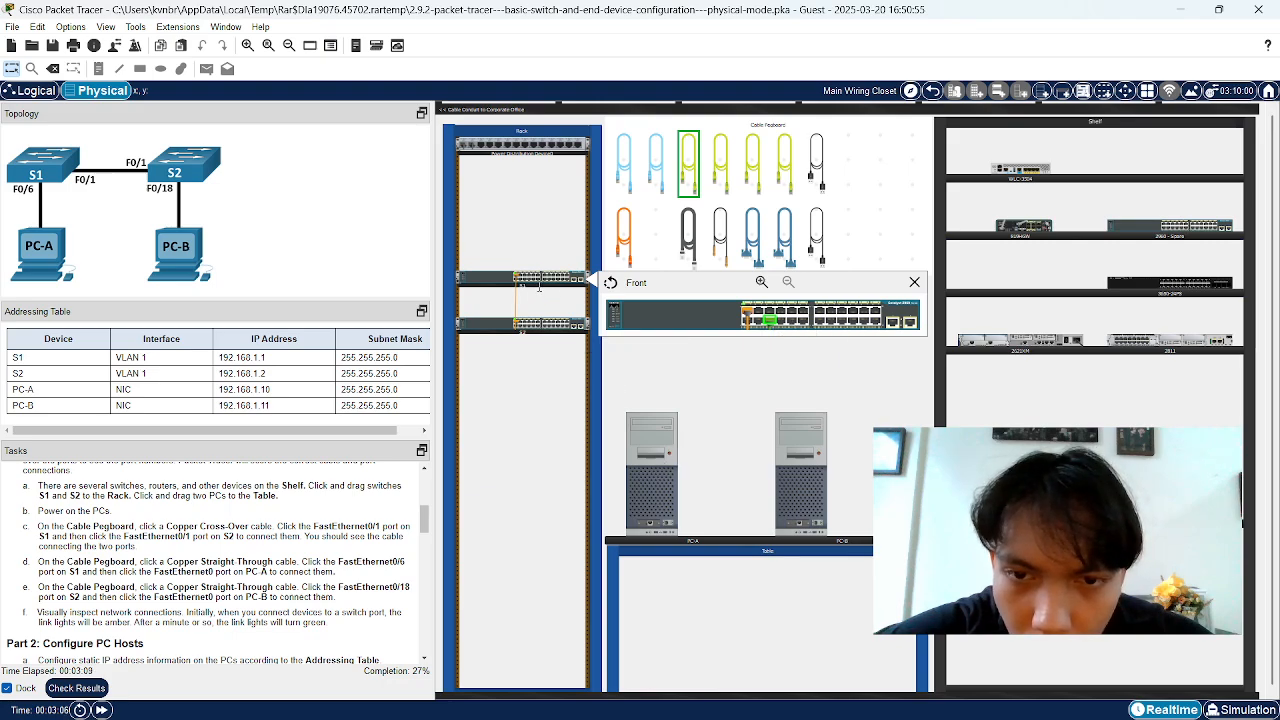
{"action": "left_click", "coordinate": [650, 478]}
{"action": "left_click", "coordinate": [690, 492]}
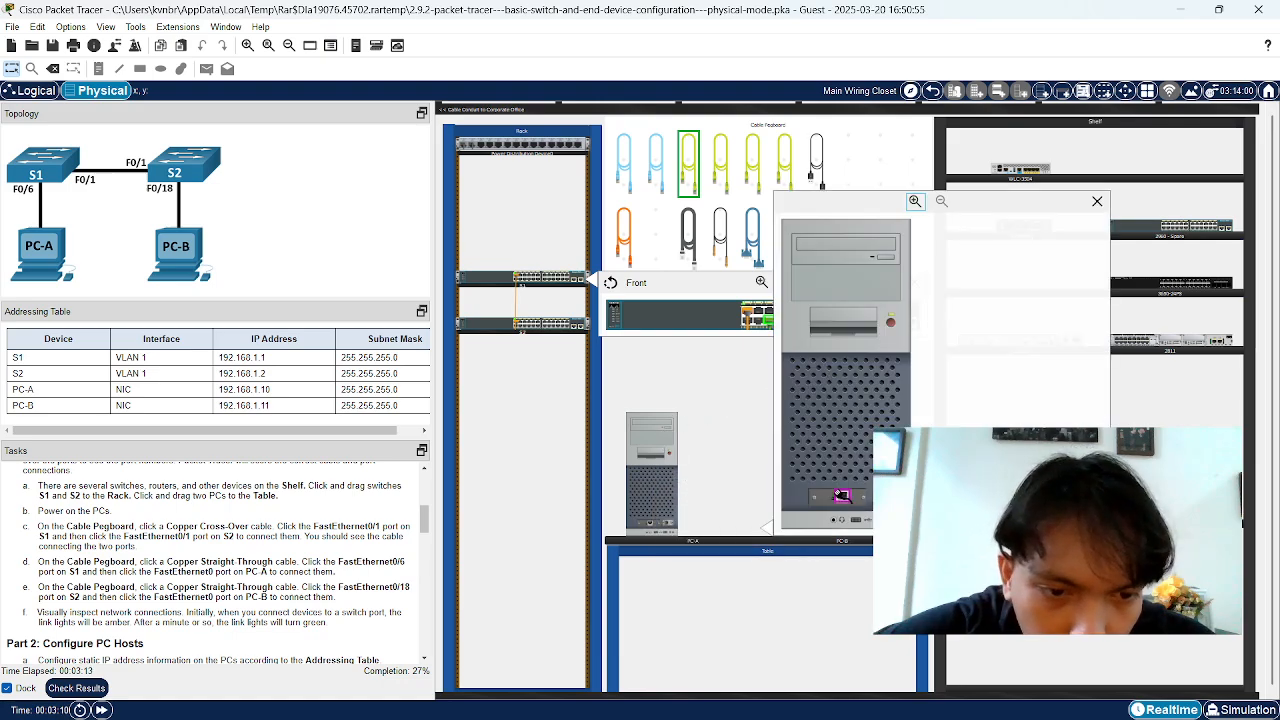
{"action": "left_click", "coordinate": [841, 497]}
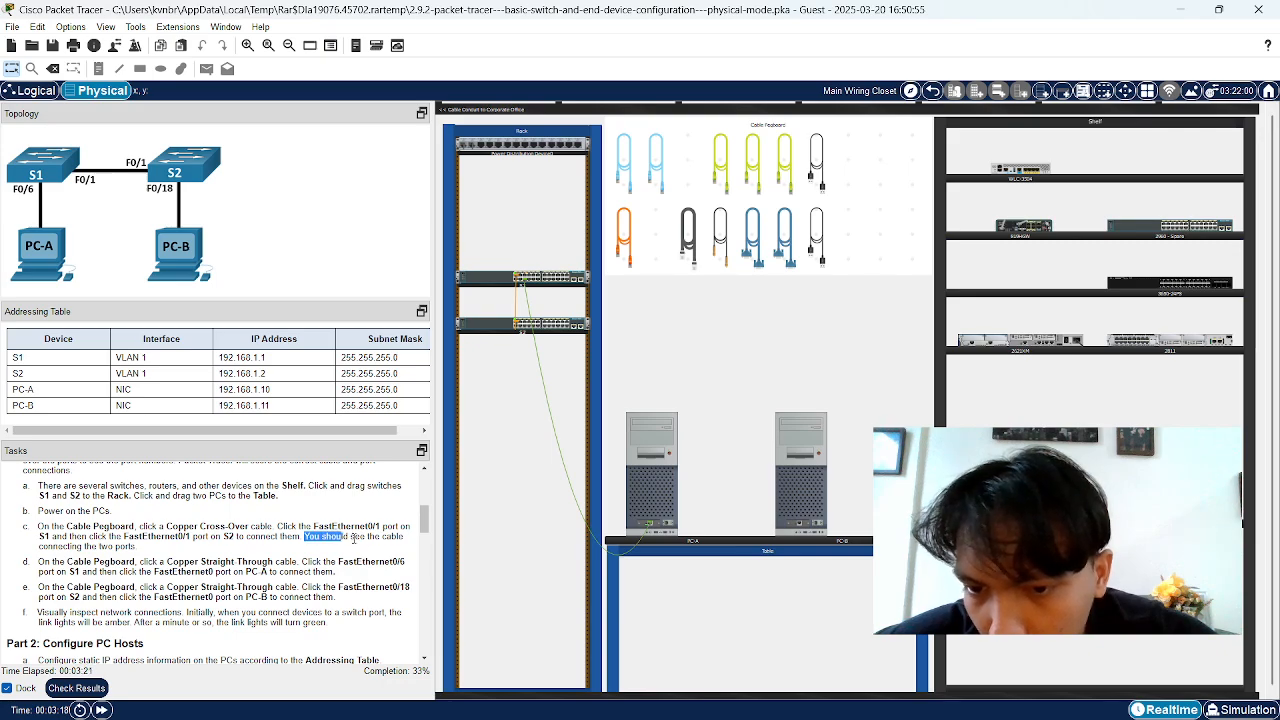
Read the instruction for cabling S2's port to PC-B
{"action": "left_click_drag", "start_coordinate": [306, 536], "coordinate": [384, 536]}
{"action": "left_click_drag", "start_coordinate": [58, 546], "coordinate": [130, 546]}
{"action": "left_click", "coordinate": [128, 547]}
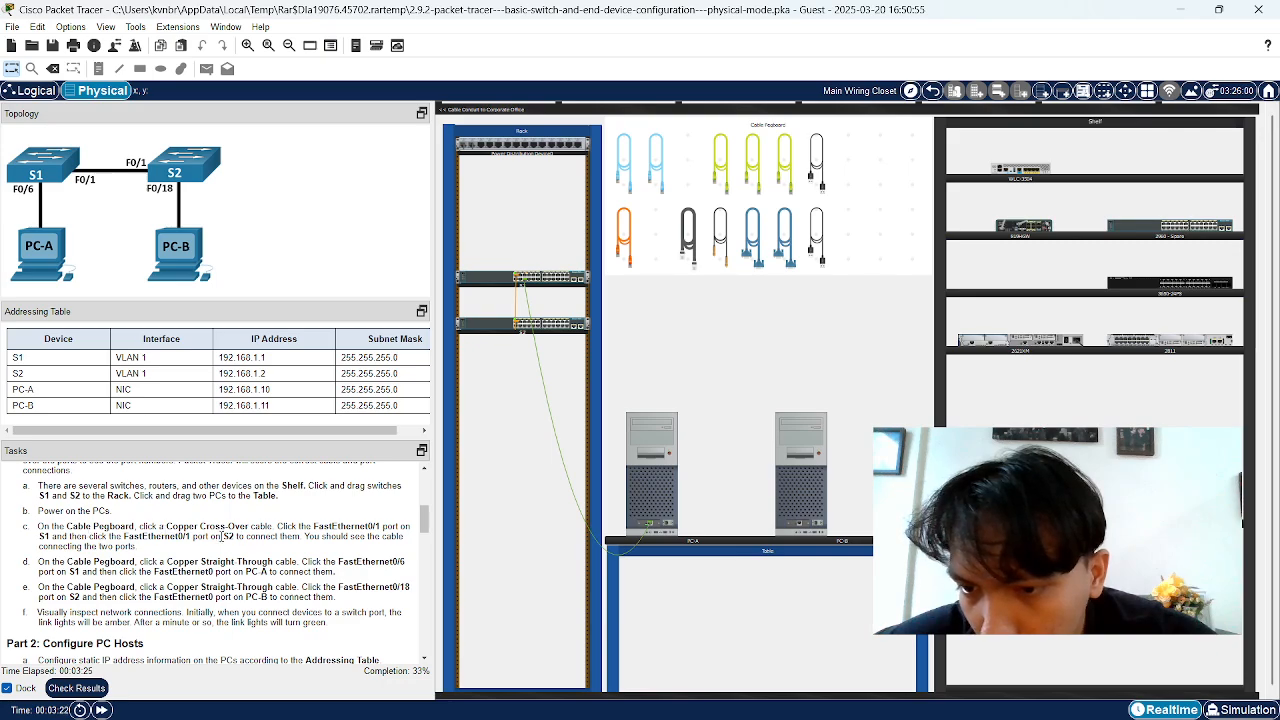
{"action": "left_click_drag", "start_coordinate": [206, 540], "coordinate": [253, 537]}
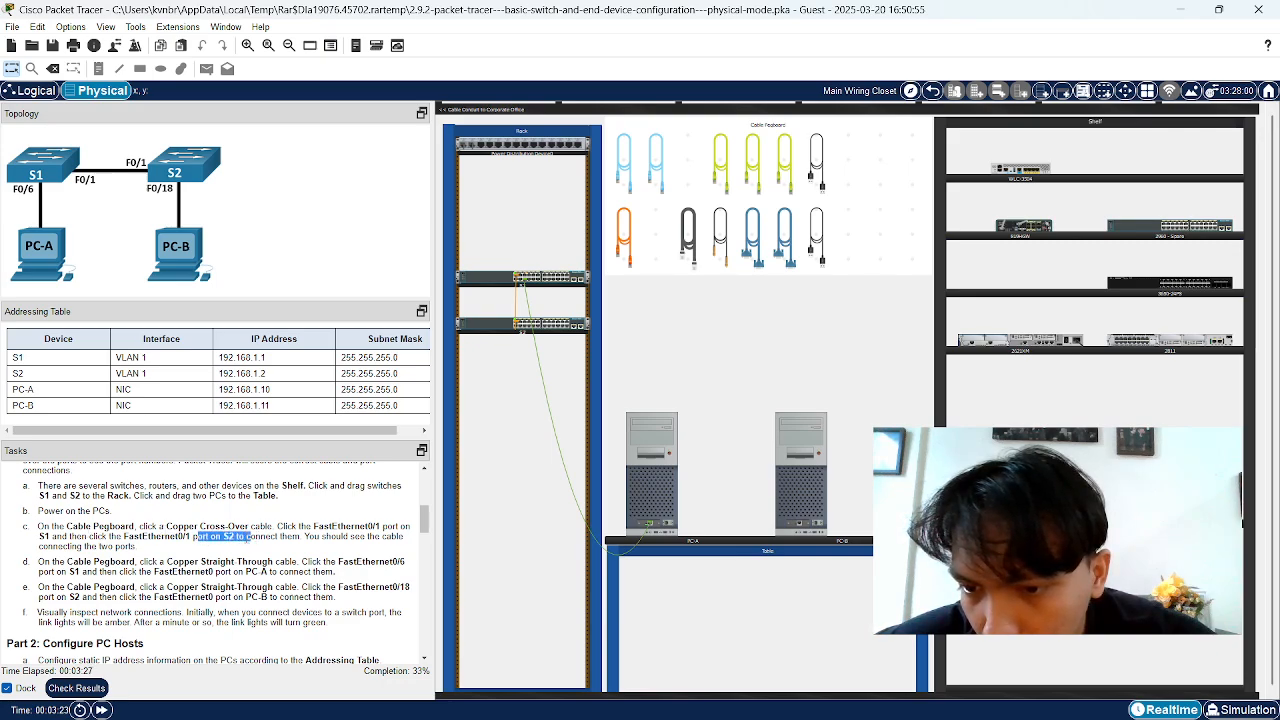
{"action": "left_click", "coordinate": [253, 537]}
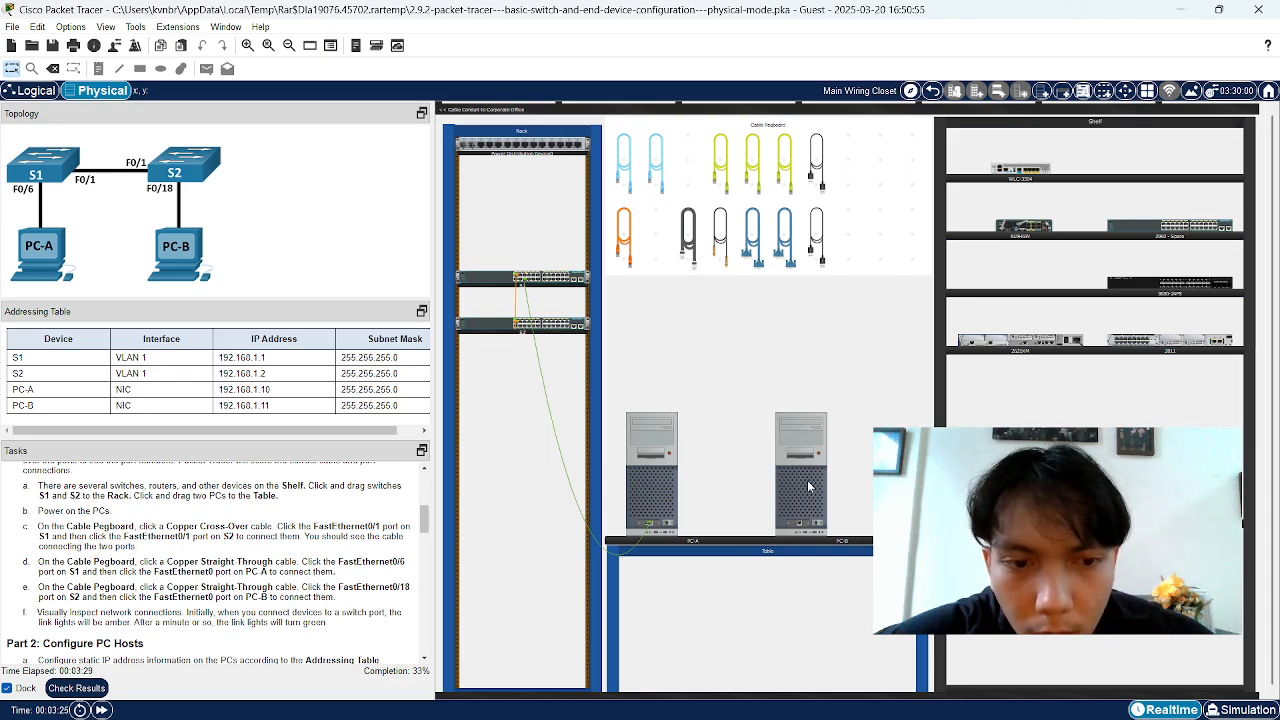
Run a copper straight-through cable from S2's front-panel port to PC-B's Ethernet port
{"action": "left_click", "coordinate": [720, 175]}
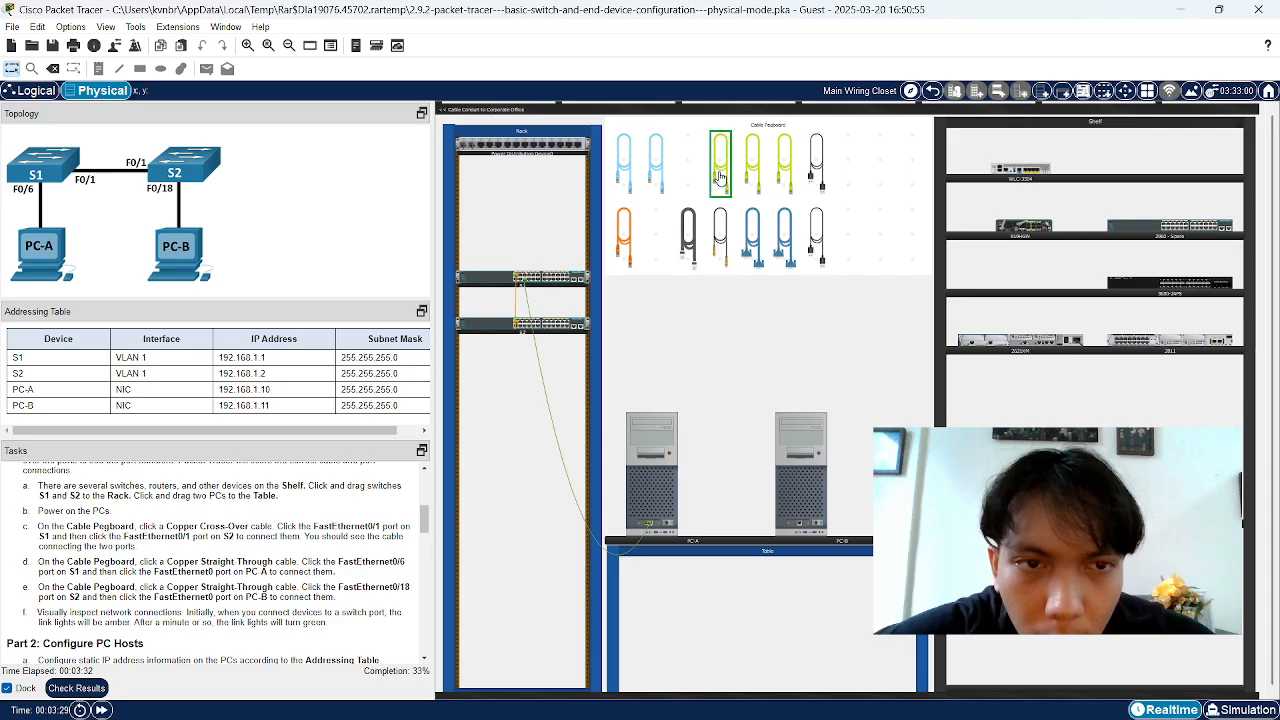
{"action": "left_click", "coordinate": [530, 328]}
{"action": "left_click", "coordinate": [560, 336]}
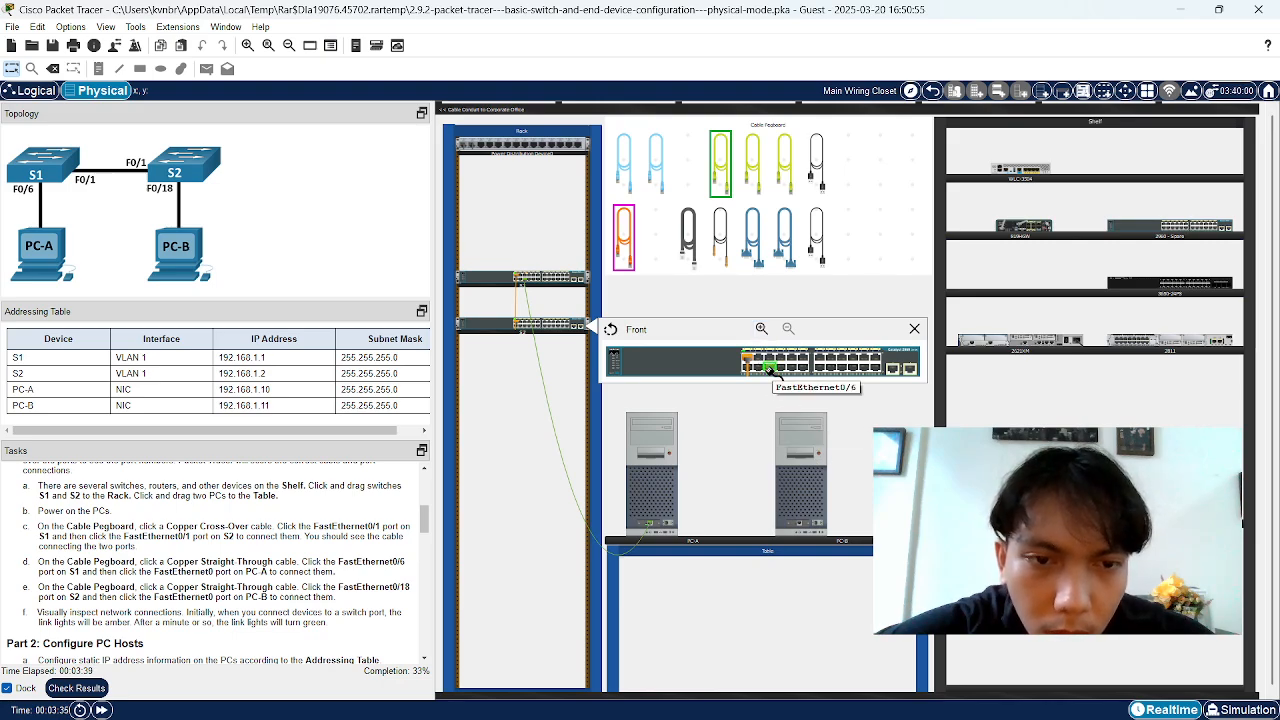
{"action": "left_click", "coordinate": [810, 506]}
{"action": "left_click", "coordinate": [840, 512]}
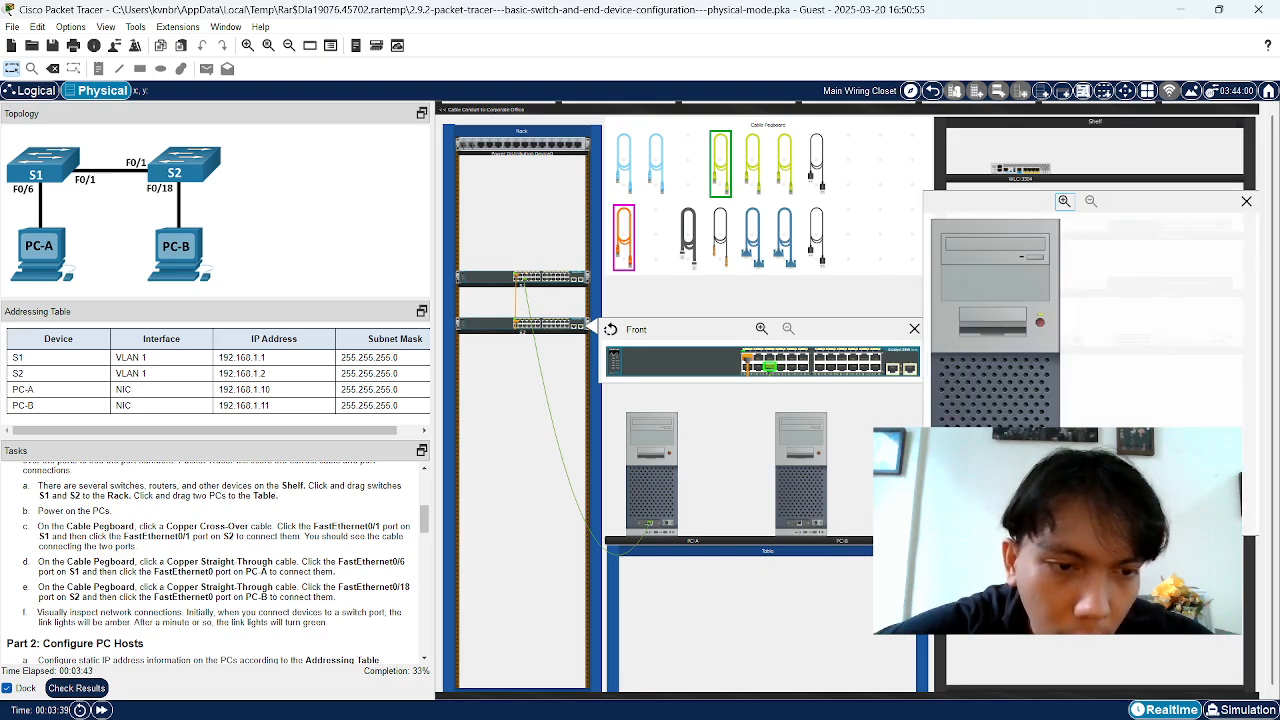
{"action": "left_click", "coordinate": [987, 500]}
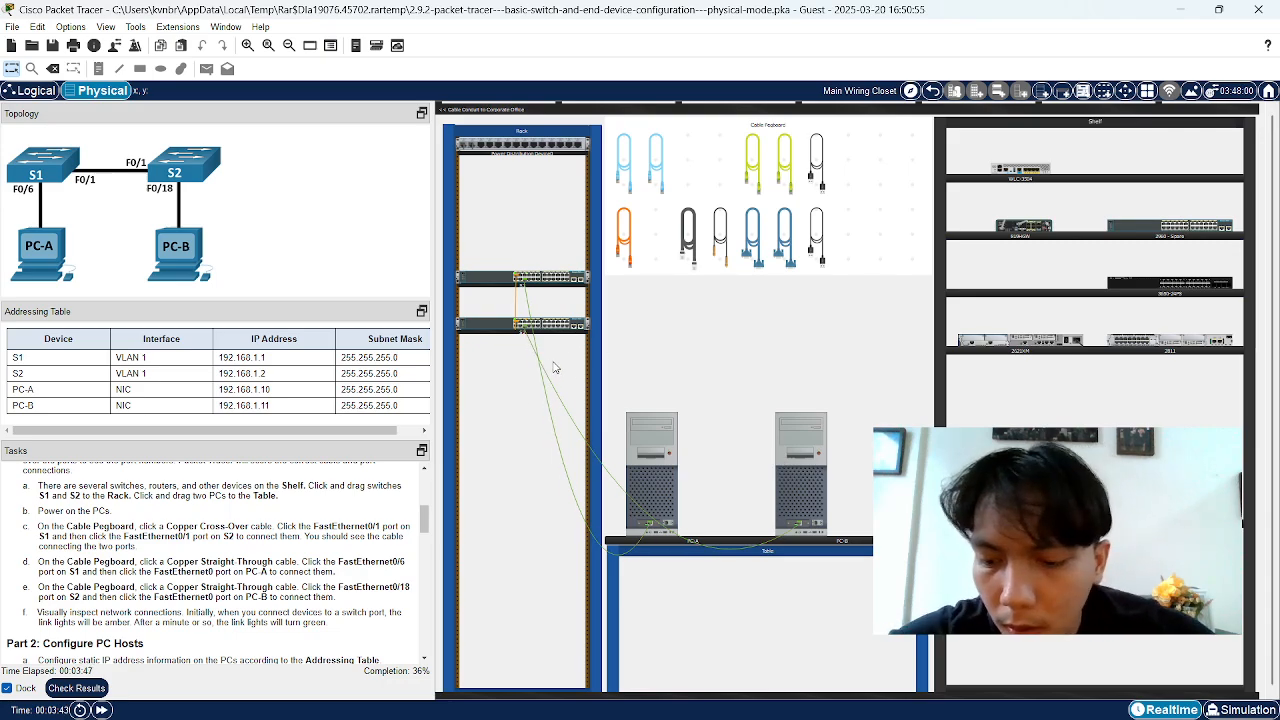
{"action": "scroll", "coordinate": [550, 365], "scroll_direction": "up", "scroll_amount": 3}
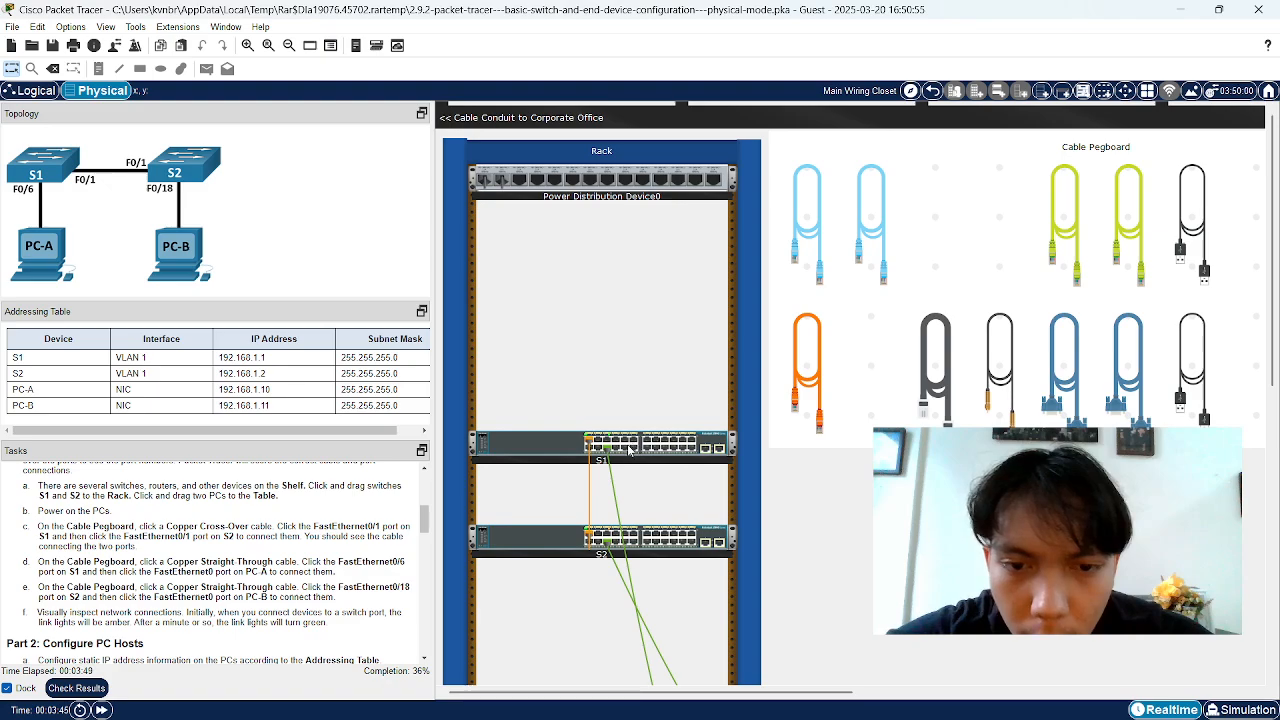
{"action": "scroll", "coordinate": [634, 450], "scroll_direction": "down", "scroll_amount": 1}
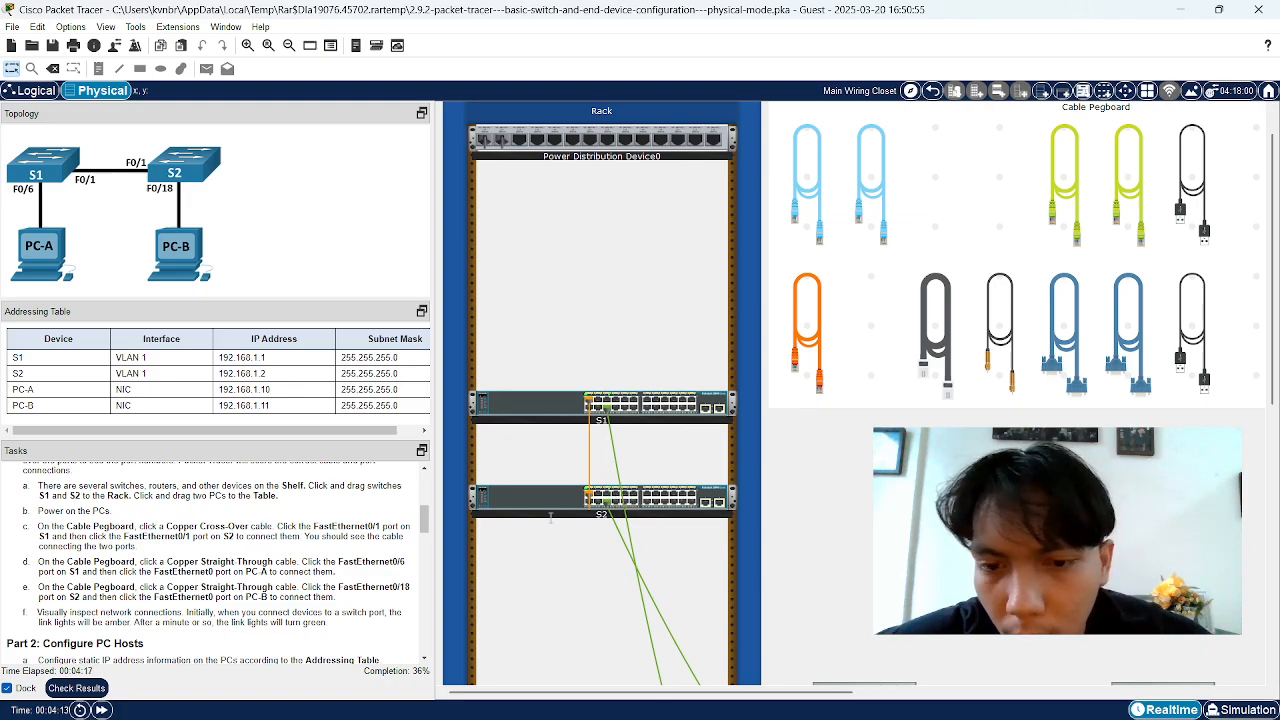
{"action": "scroll", "coordinate": [578, 525], "scroll_direction": "down", "scroll_amount": 2}
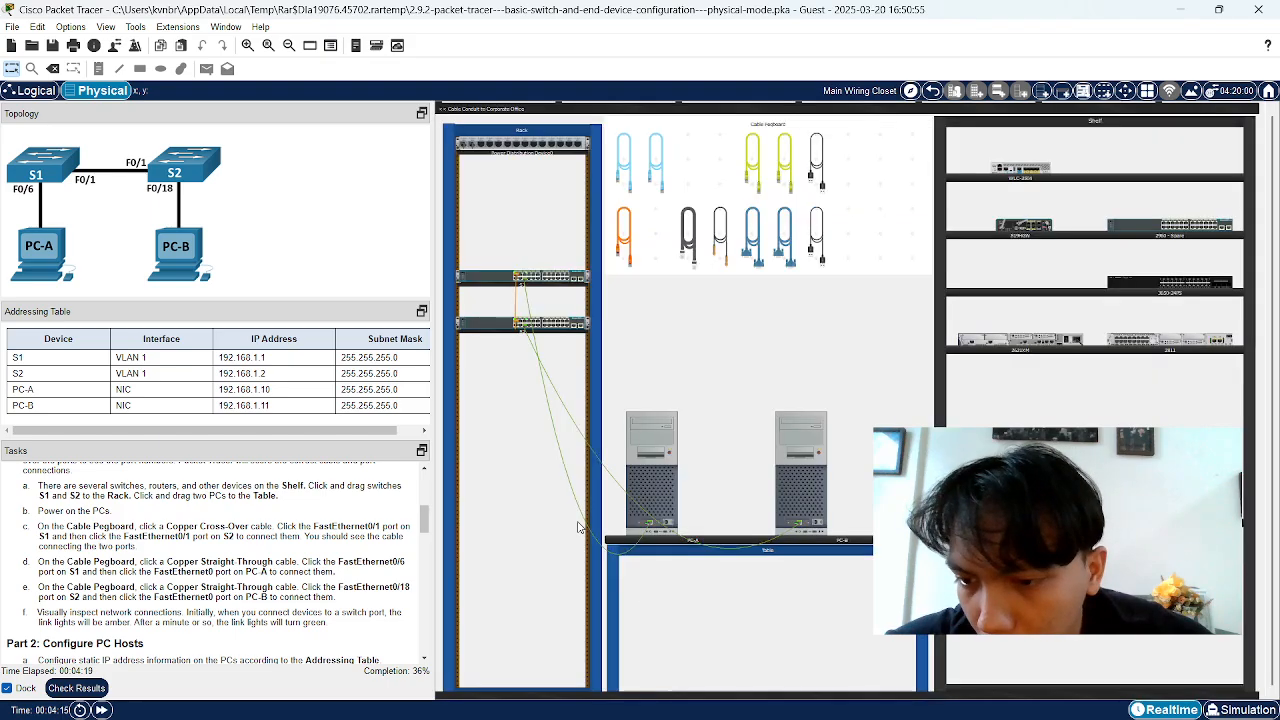
{"action": "left_click_drag", "start_coordinate": [39, 589], "coordinate": [159, 589]}
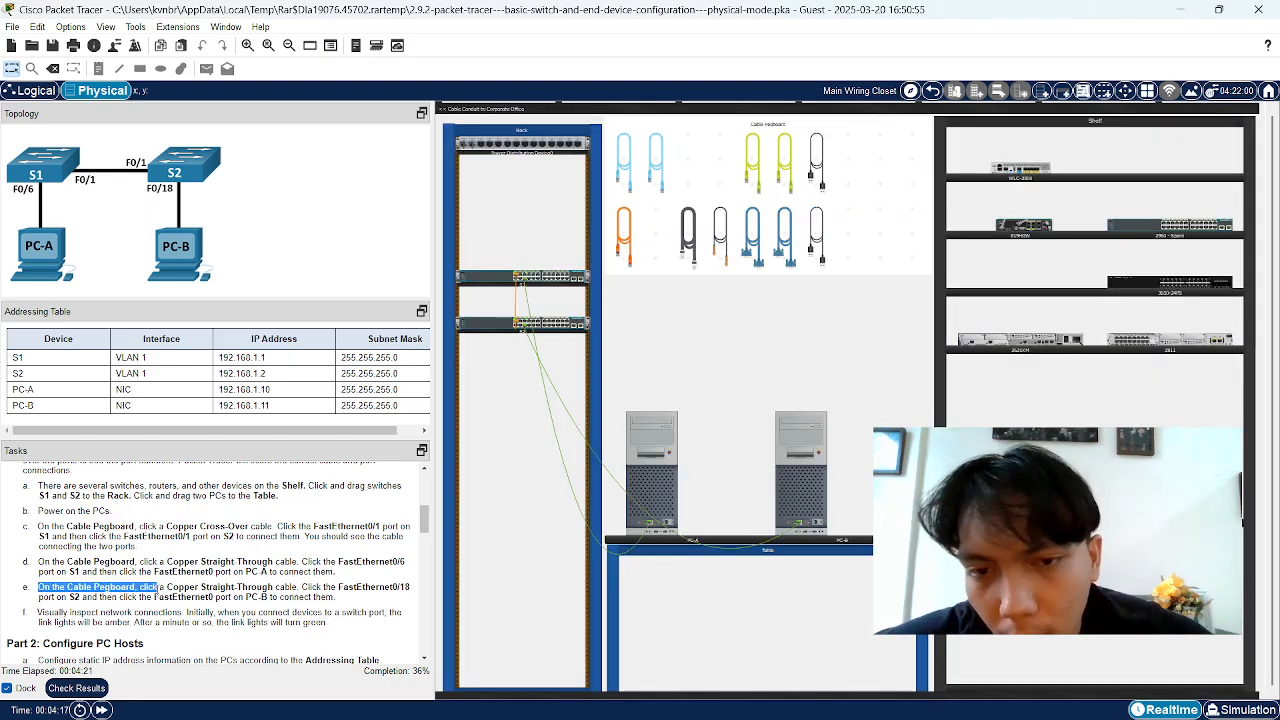
{"action": "left_click", "coordinate": [132, 585]}
{"action": "left_click_drag", "start_coordinate": [39, 588], "coordinate": [335, 597]}
{"action": "left_click", "coordinate": [205, 587]}
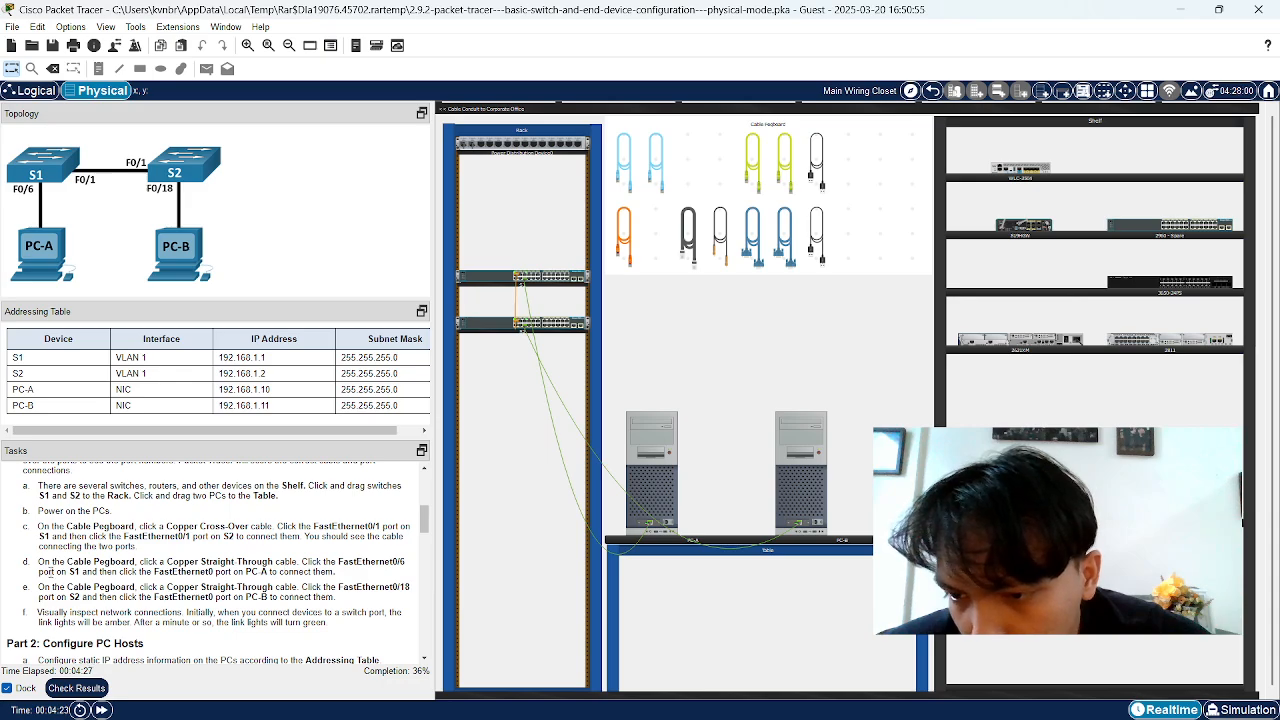
{"action": "left_click_drag", "start_coordinate": [37, 561], "coordinate": [303, 565]}
{"action": "left_click", "coordinate": [144, 562]}
{"action": "left_click", "coordinate": [380, 559]}
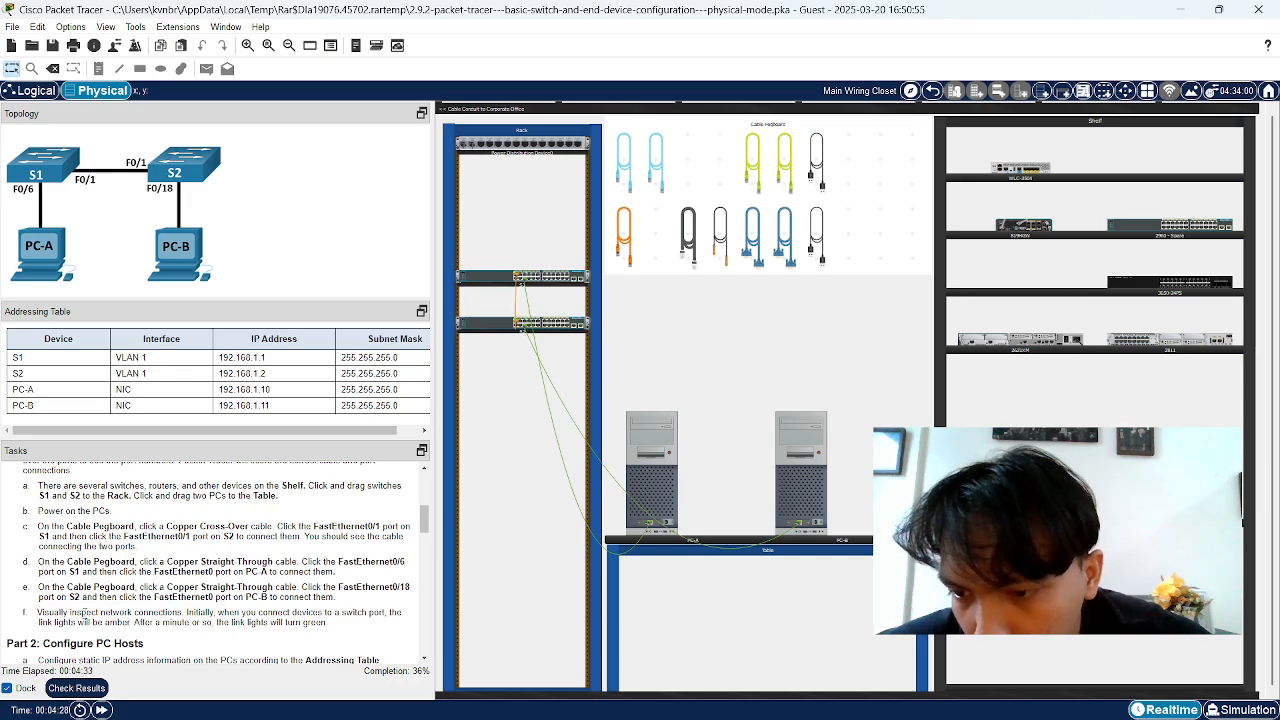
{"action": "scroll", "coordinate": [57, 606], "scroll_direction": "down", "scroll_amount": 1}
{"action": "triple_click", "coordinate": [37, 571]}
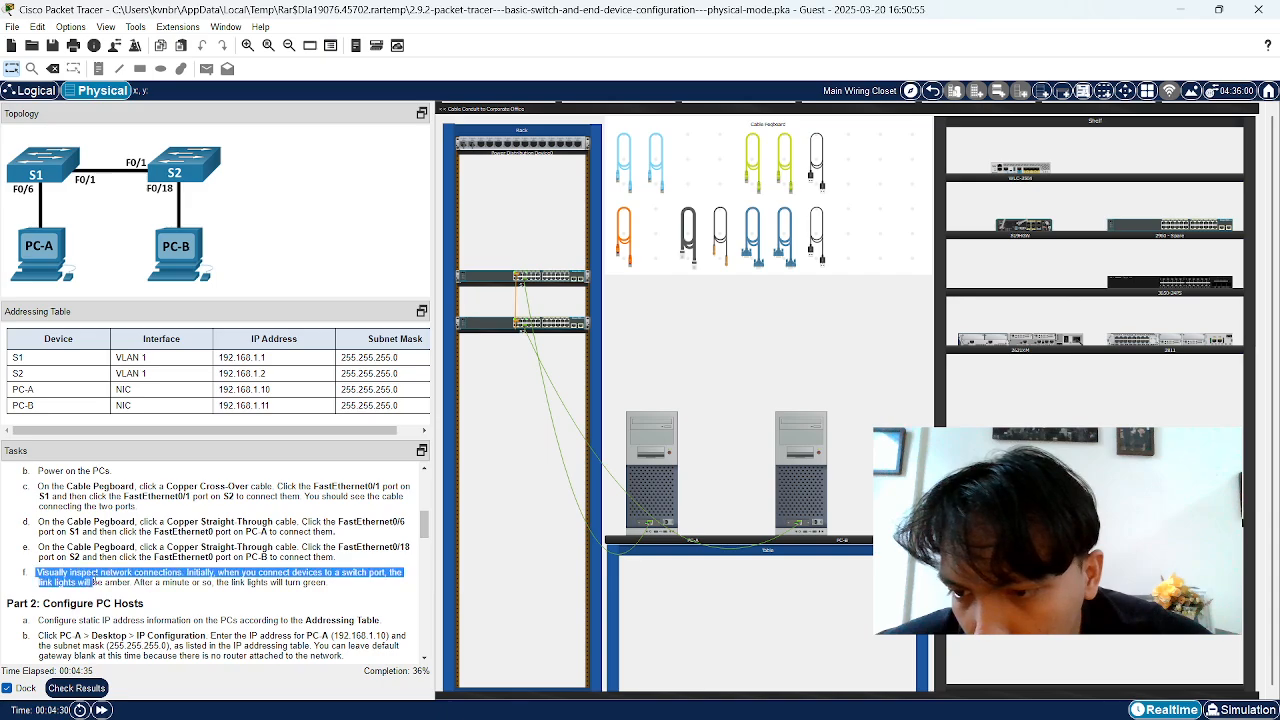
{"action": "left_click", "coordinate": [37, 571]}
{"action": "double_click", "coordinate": [37, 571]}
{"action": "left_click", "coordinate": [37, 571]}
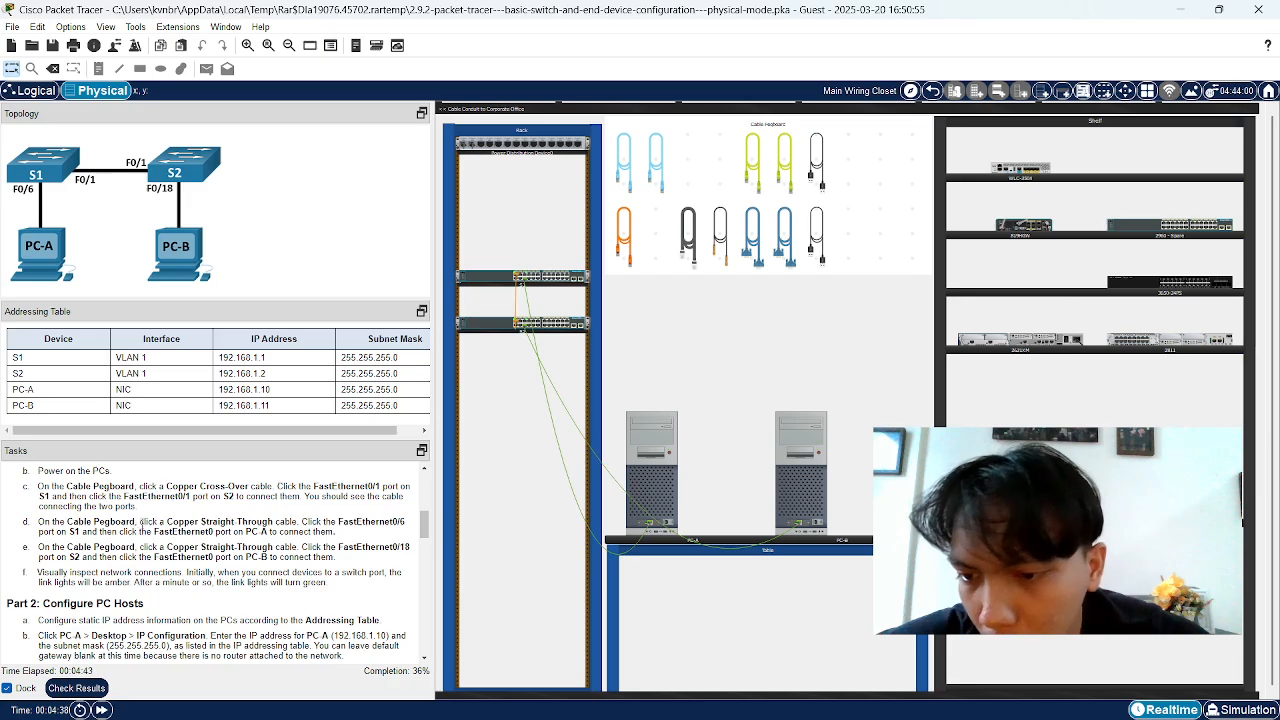
{"action": "scroll", "coordinate": [143, 521], "scroll_direction": "down", "scroll_amount": 1}
{"action": "left_click_drag", "start_coordinate": [6, 563], "coordinate": [130, 566]}
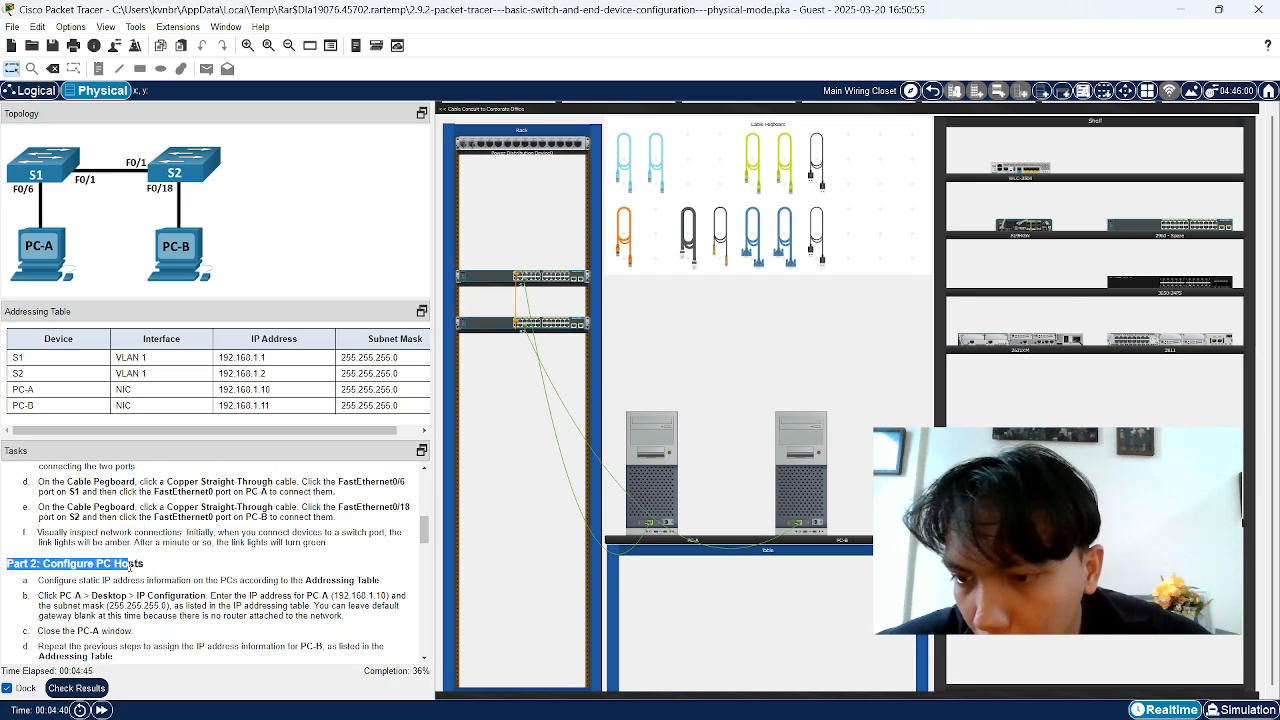
{"action": "left_click", "coordinate": [130, 566]}
{"action": "scroll", "coordinate": [97, 566], "scroll_direction": "down", "scroll_amount": 1}
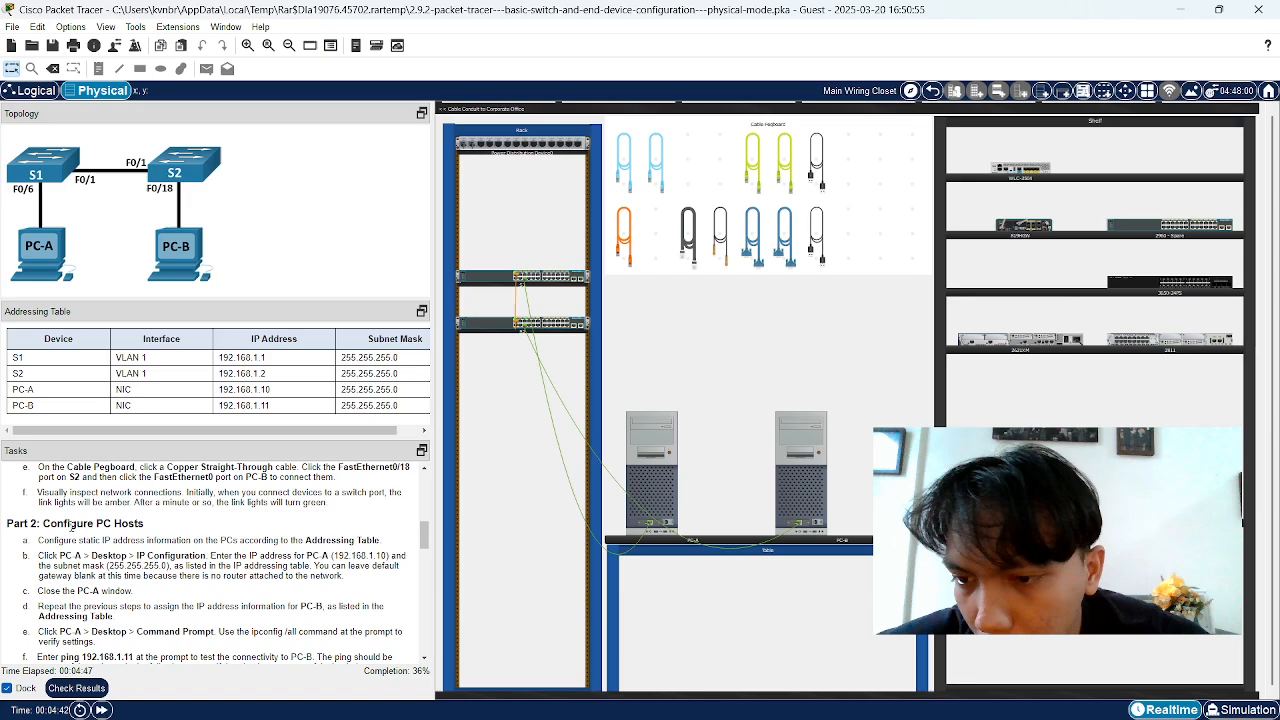
{"action": "left_click_drag", "start_coordinate": [56, 526], "coordinate": [102, 539]}
{"action": "left_click", "coordinate": [106, 539]}
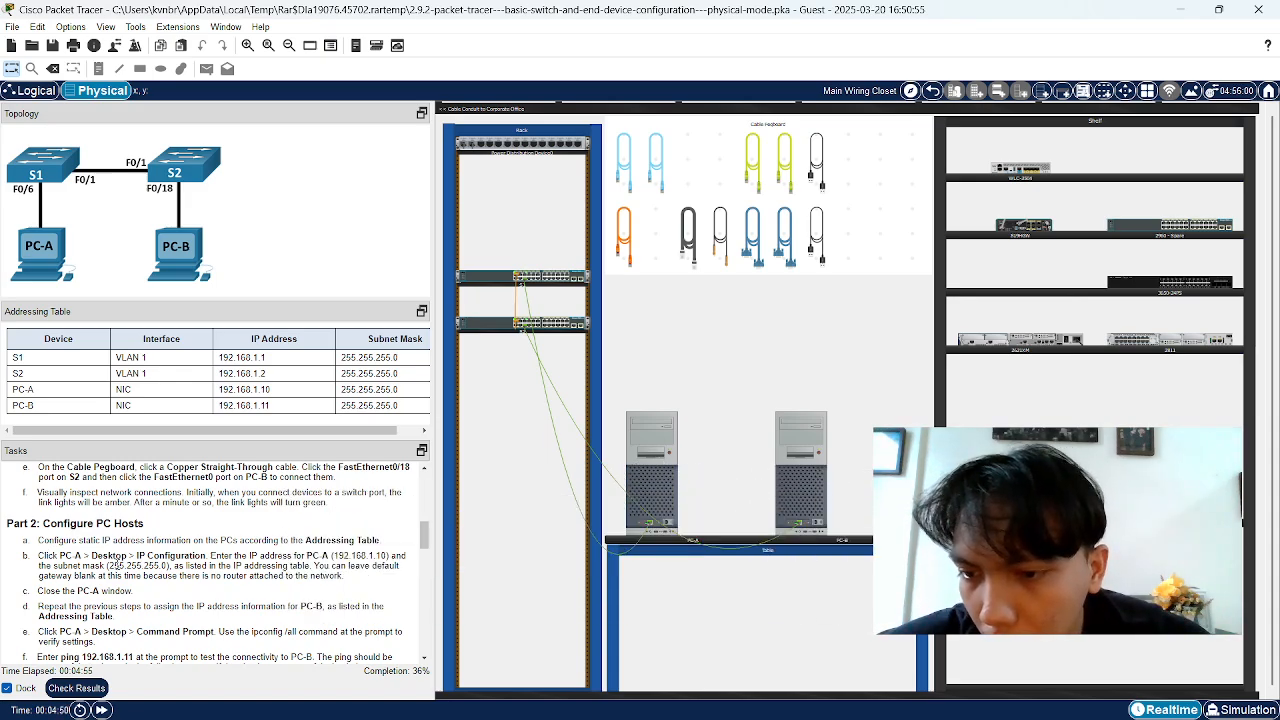
Open PC-A's Desktop IP Configuration settings after reading the addressing instruction
{"action": "left_click", "coordinate": [664, 490]}
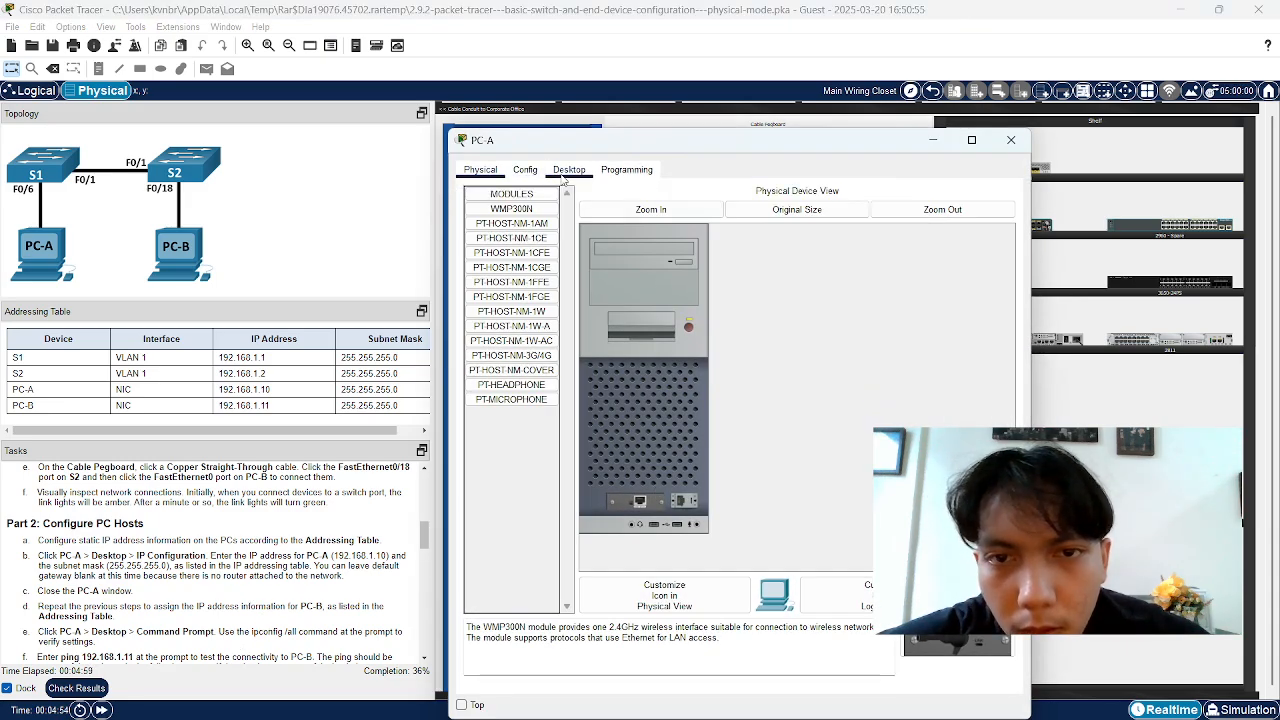
{"action": "left_click", "coordinate": [560, 173]}
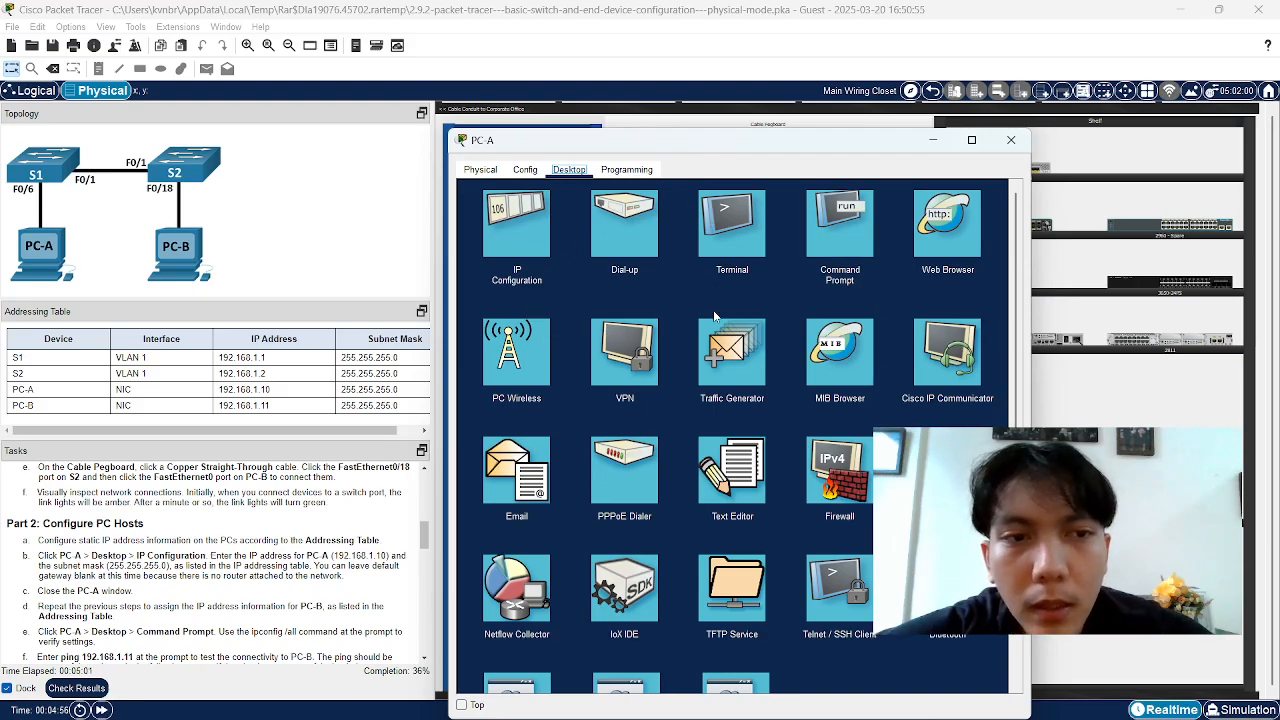
{"action": "mouse_move", "coordinate": [642, 151]}
{"action": "left_mouse_down"}
{"action": "mouse_move", "coordinate": [742, 184]}
{"action": "mouse_move", "coordinate": [656, 130]}
{"action": "left_mouse_up"}
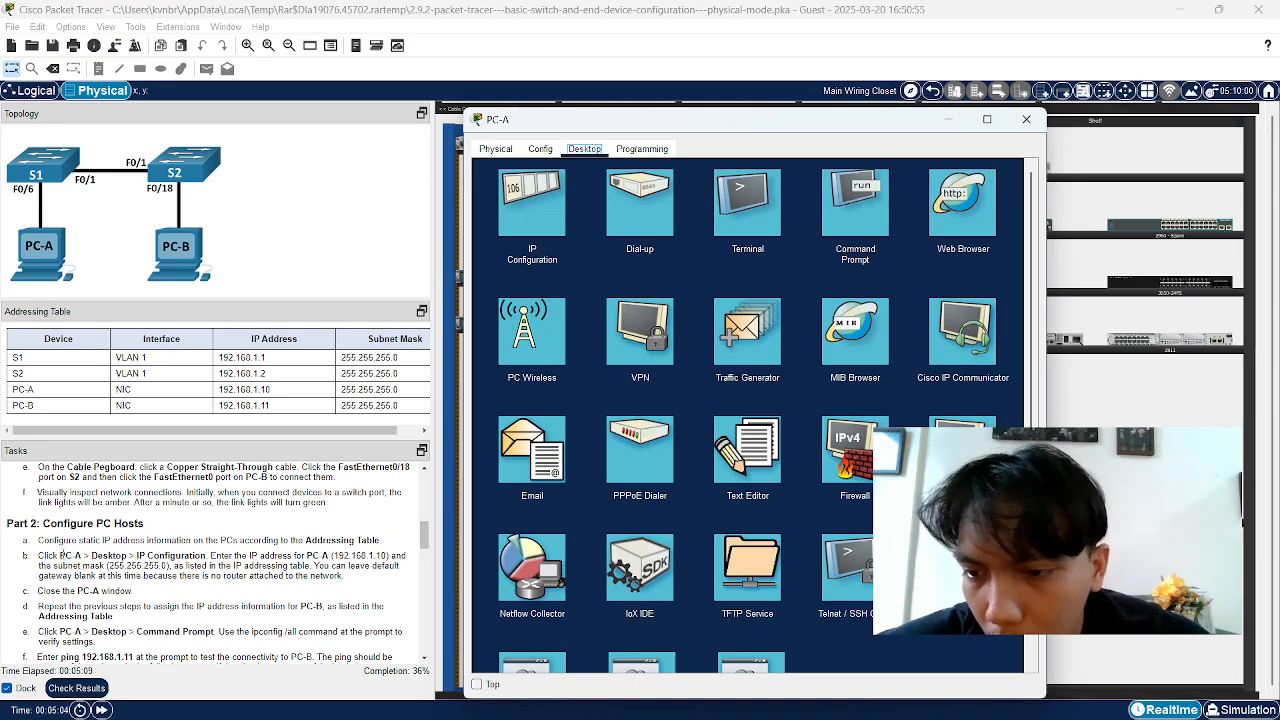
{"action": "left_click_drag", "start_coordinate": [38, 555], "coordinate": [104, 566]}
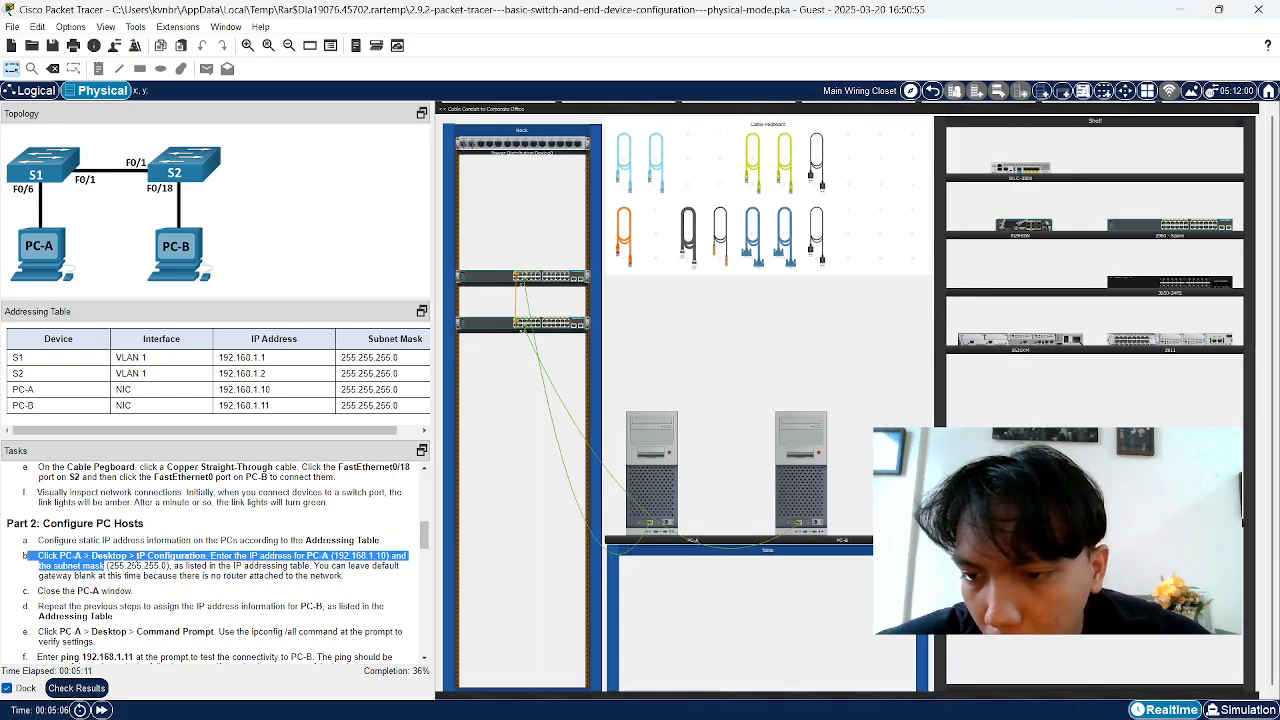
{"action": "left_click", "coordinate": [136, 564]}
{"action": "key", "text": "alt+Tab"}
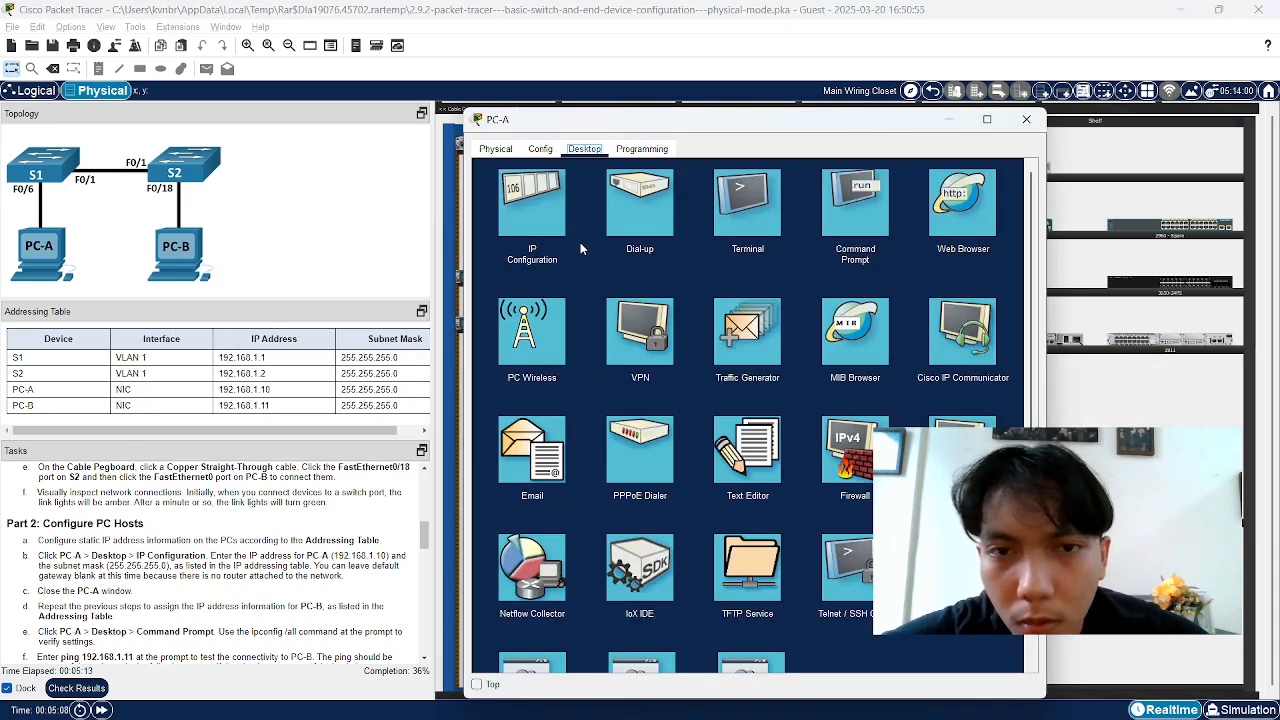
{"action": "left_click", "coordinate": [546, 214]}
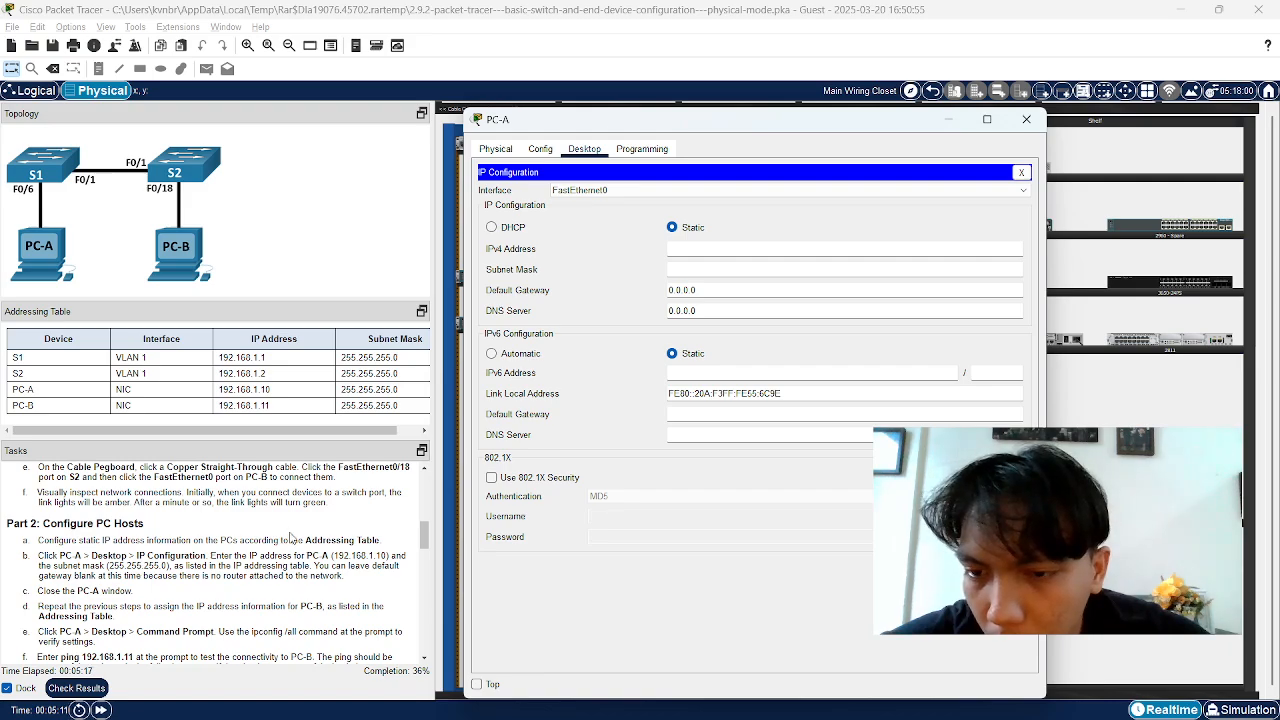
Enter static address 192.168.1.10 on PC-A and auto-fill subnet mask 255.255.255.0
{"action": "left_click_drag", "start_coordinate": [219, 389], "coordinate": [280, 399]}
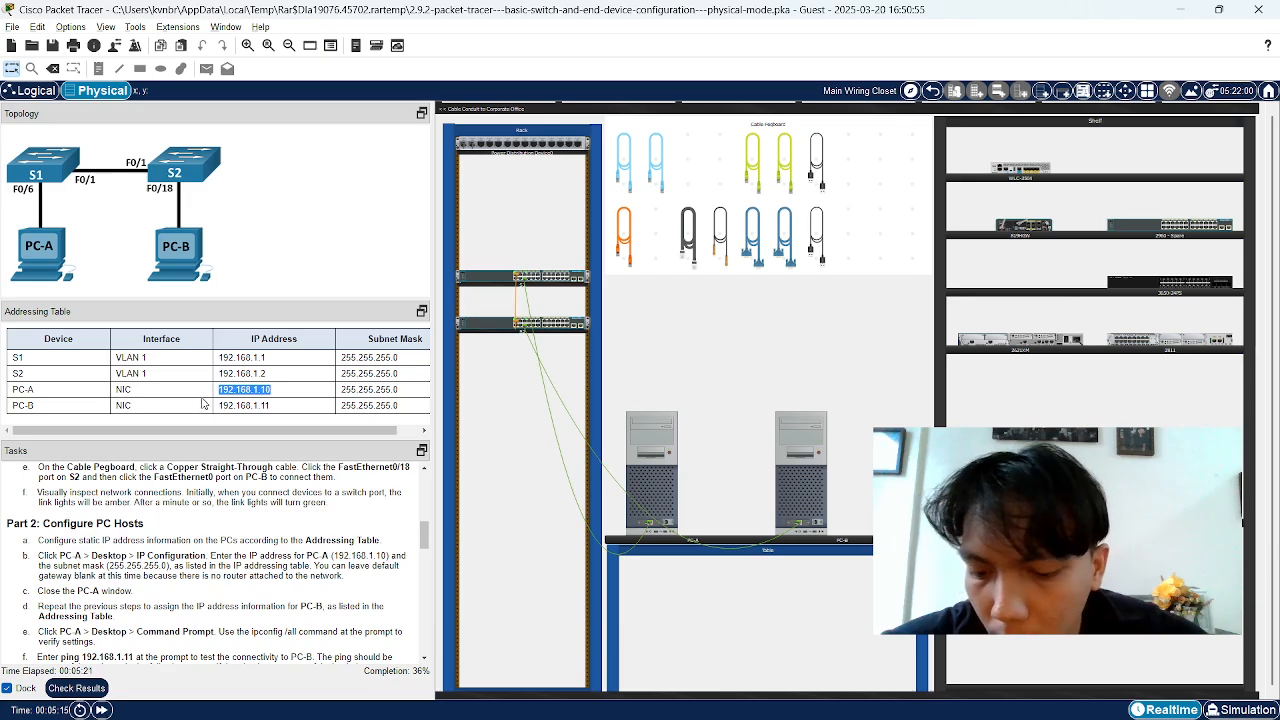
{"action": "key", "text": "alt+Tab"}
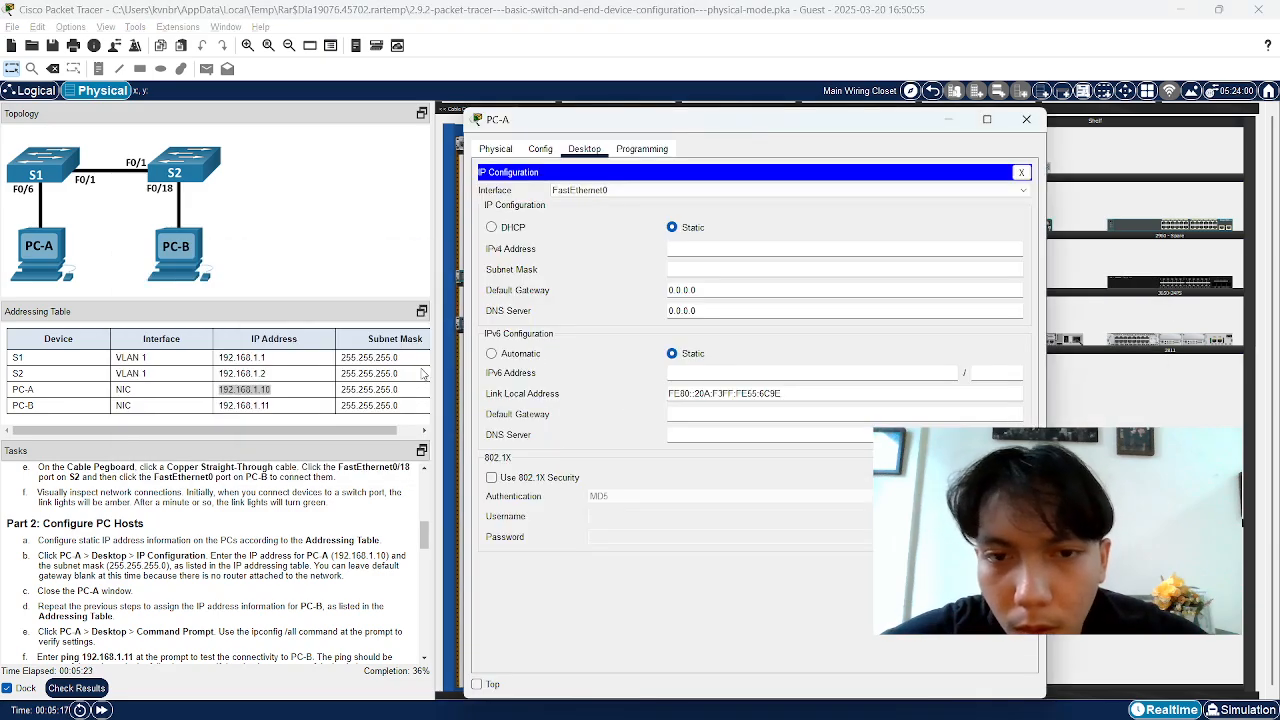
{"action": "right_click", "coordinate": [685, 256]}
{"action": "left_click", "coordinate": [678, 251]}
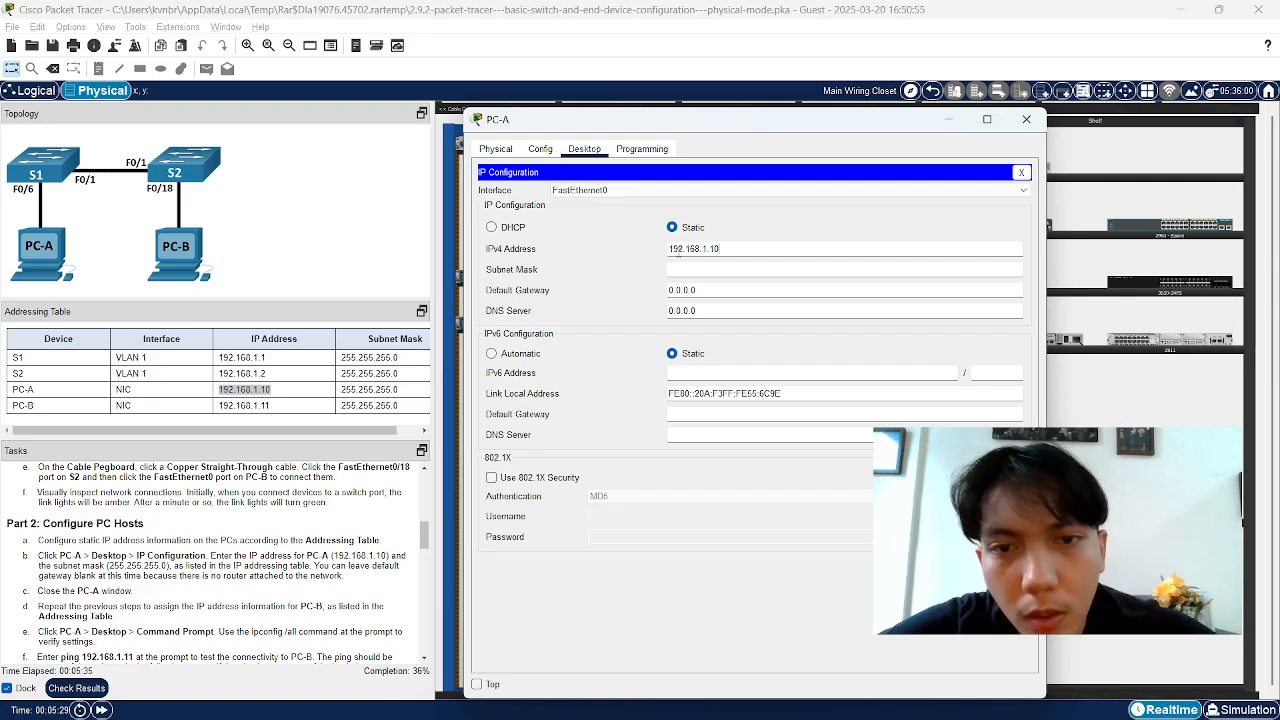
{"action": "left_click", "coordinate": [679, 252]}
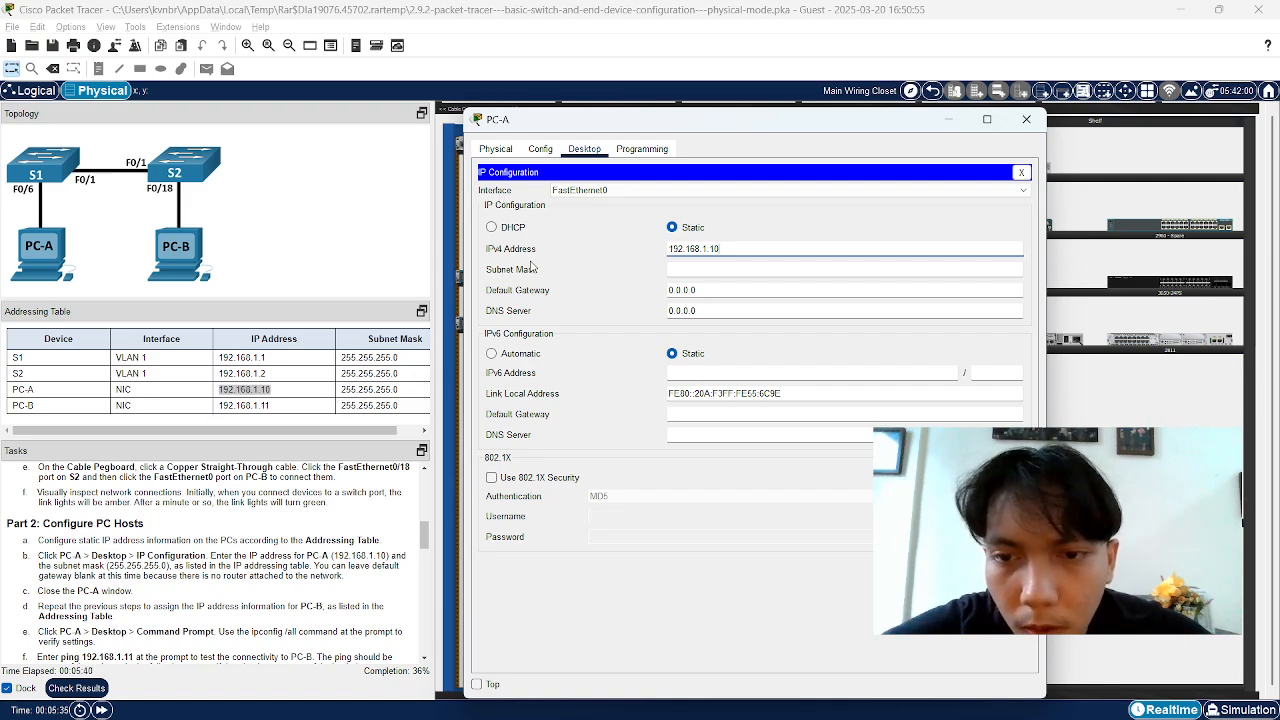
{"action": "left_click", "coordinate": [560, 249]}
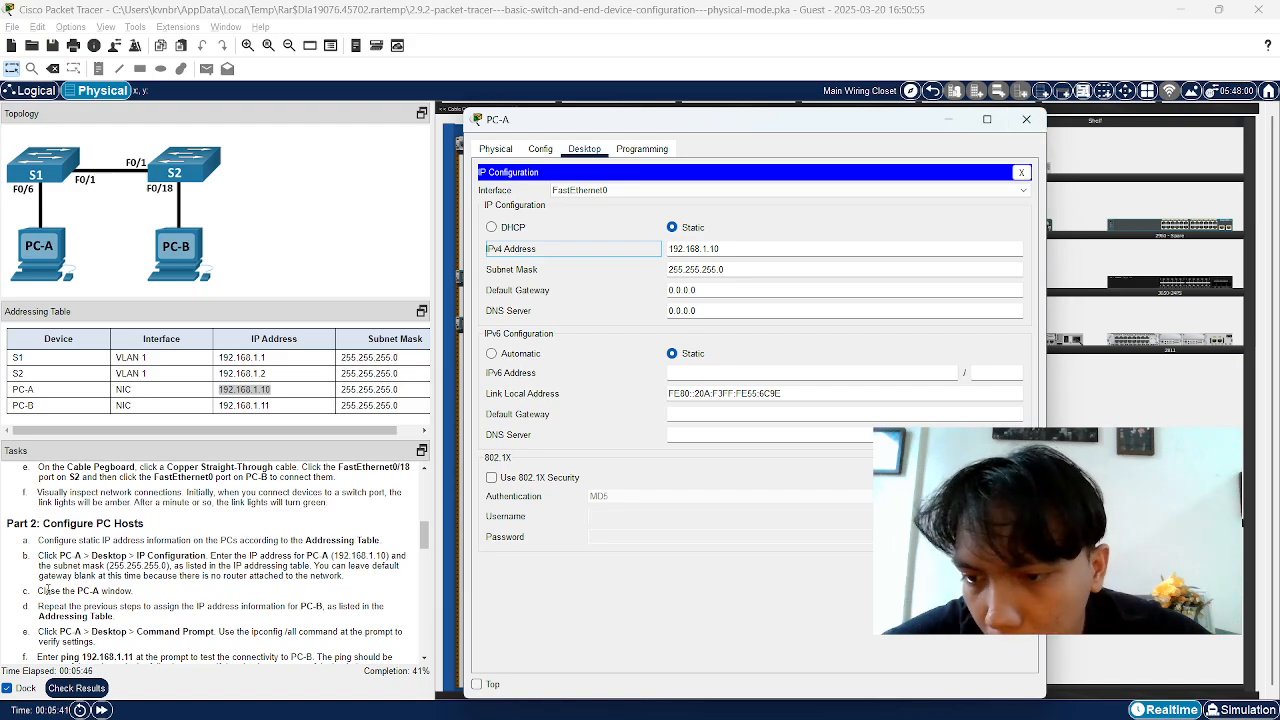
Close PC-A's window and read the PC-B addressing instruction
{"action": "left_click", "coordinate": [1026, 119]}
{"action": "scroll", "coordinate": [346, 538], "scroll_direction": "down", "scroll_amount": 1}
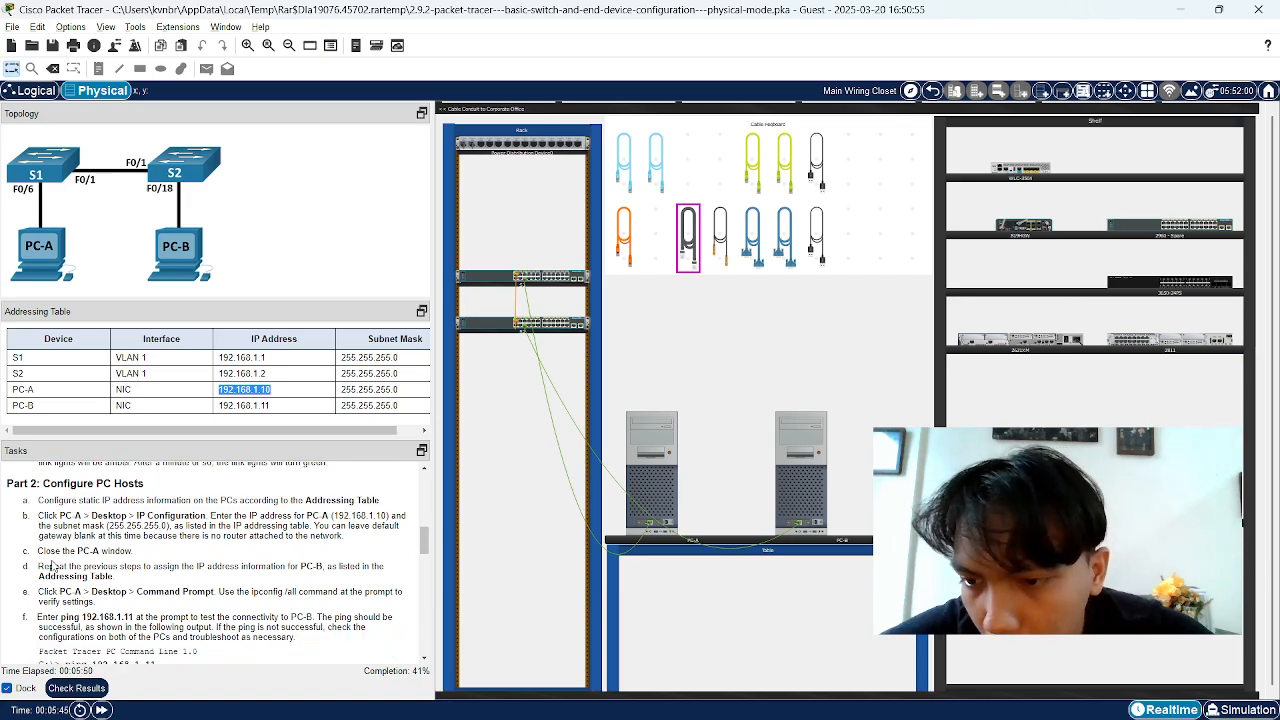
{"action": "left_click_drag", "start_coordinate": [39, 566], "coordinate": [338, 568]}
{"action": "left_click", "coordinate": [340, 568]}
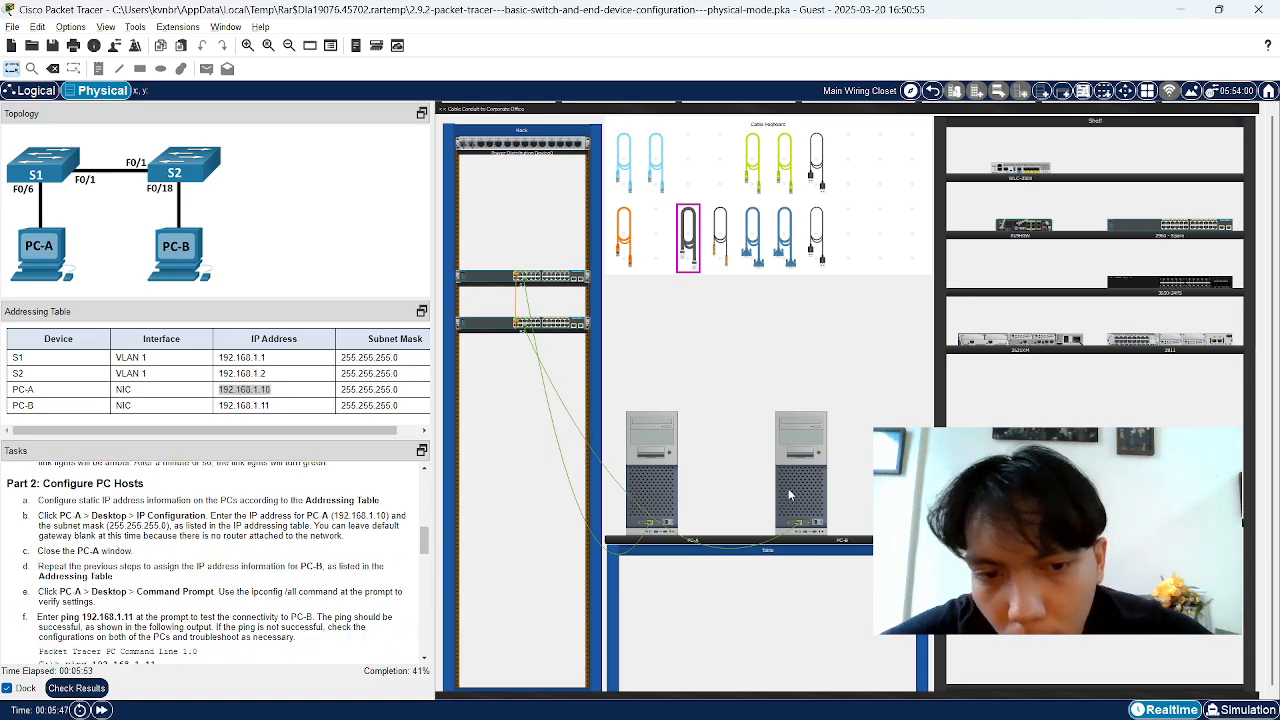
Give PC-B static IPv4 address 192.168.1.11 in IP Configuration and close its window
{"action": "left_click", "coordinate": [804, 486]}
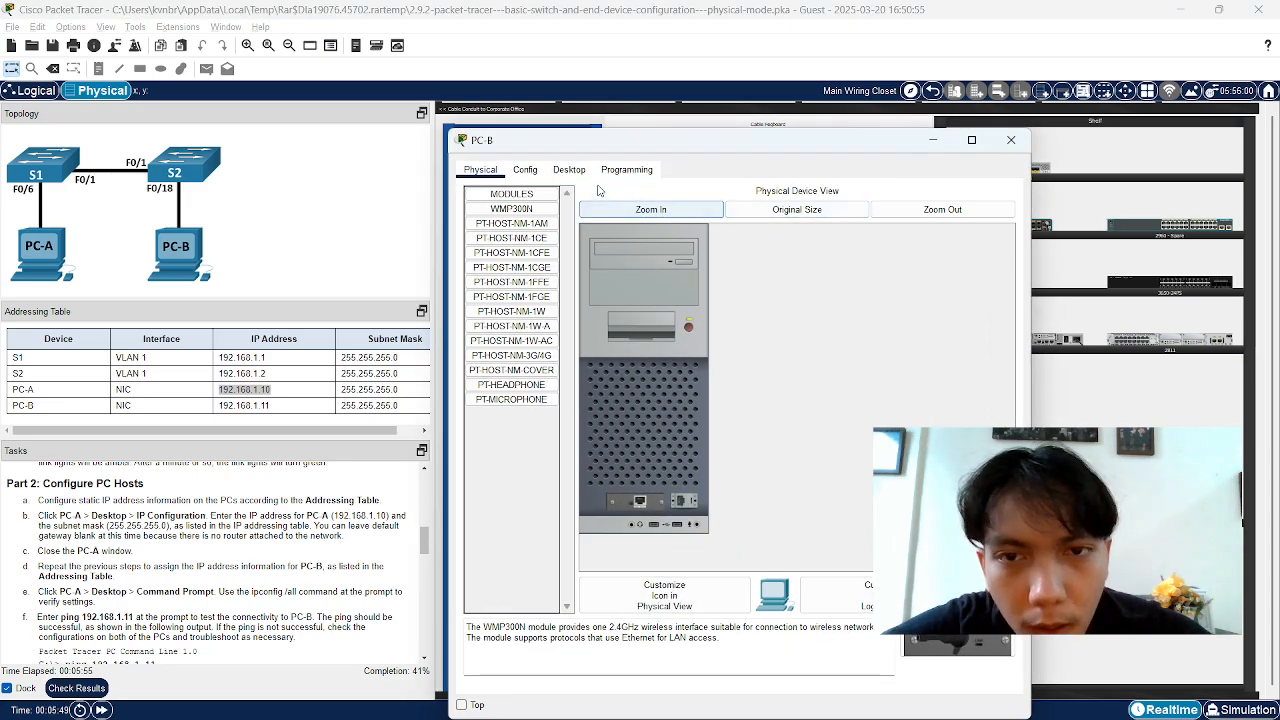
{"action": "left_click", "coordinate": [572, 176]}
{"action": "left_click", "coordinate": [570, 218]}
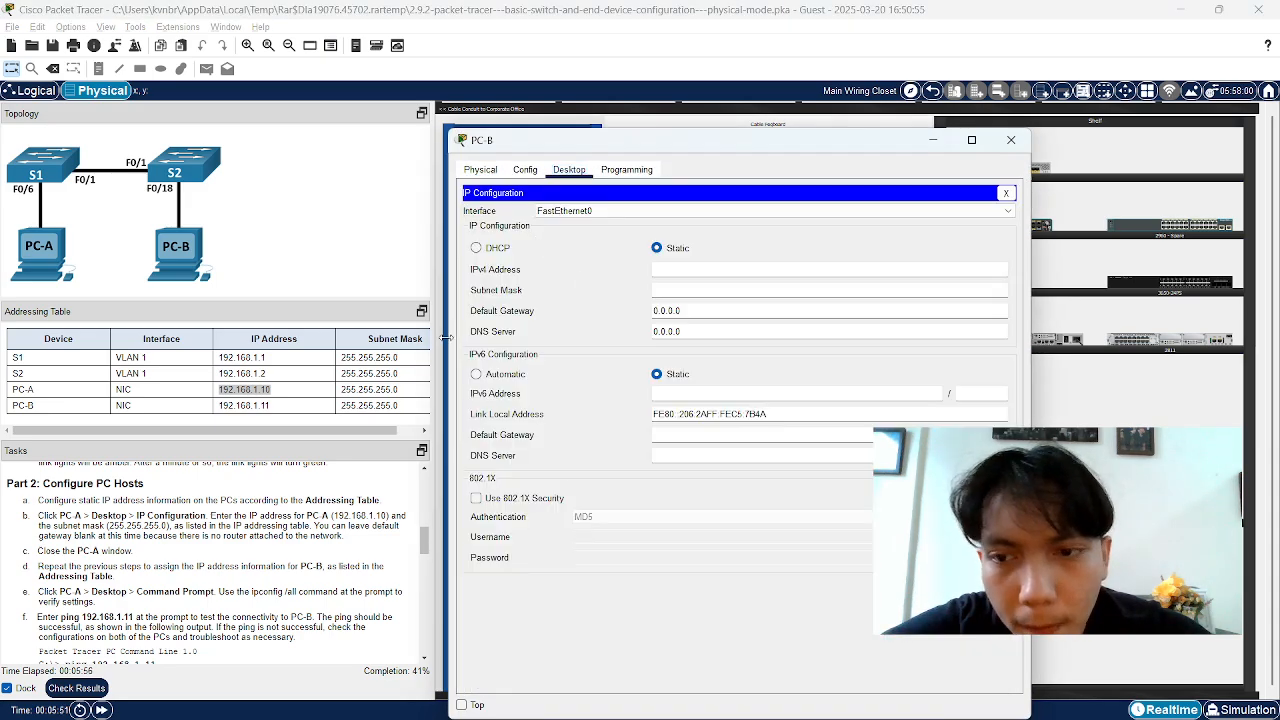
{"action": "left_click", "coordinate": [231, 407]}
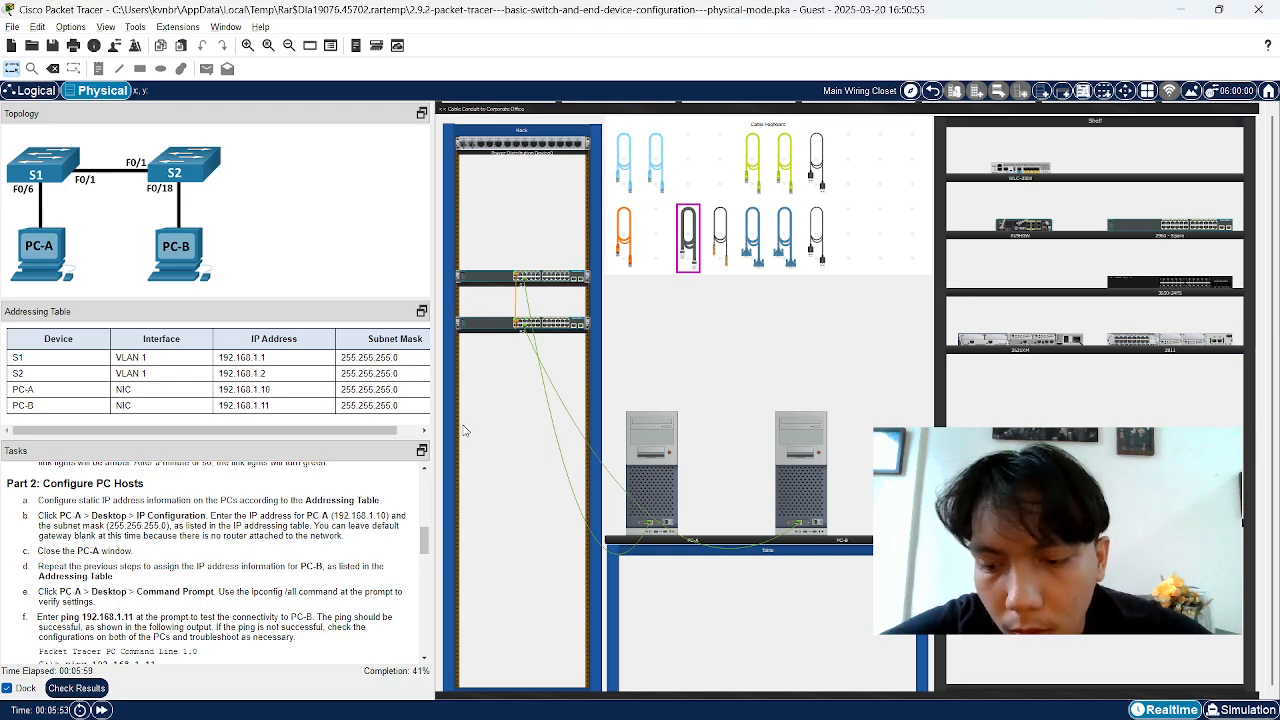
{"action": "left_click", "coordinate": [801, 470]}
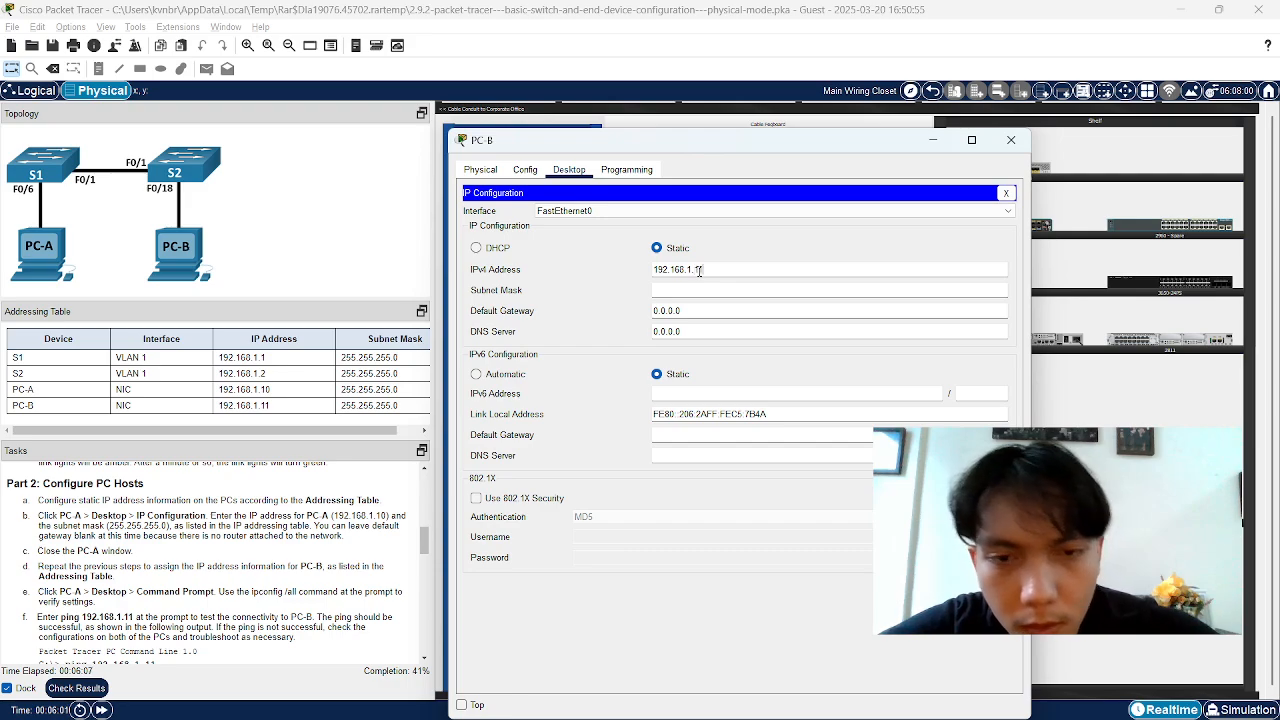
{"action": "type", "text": "1"}
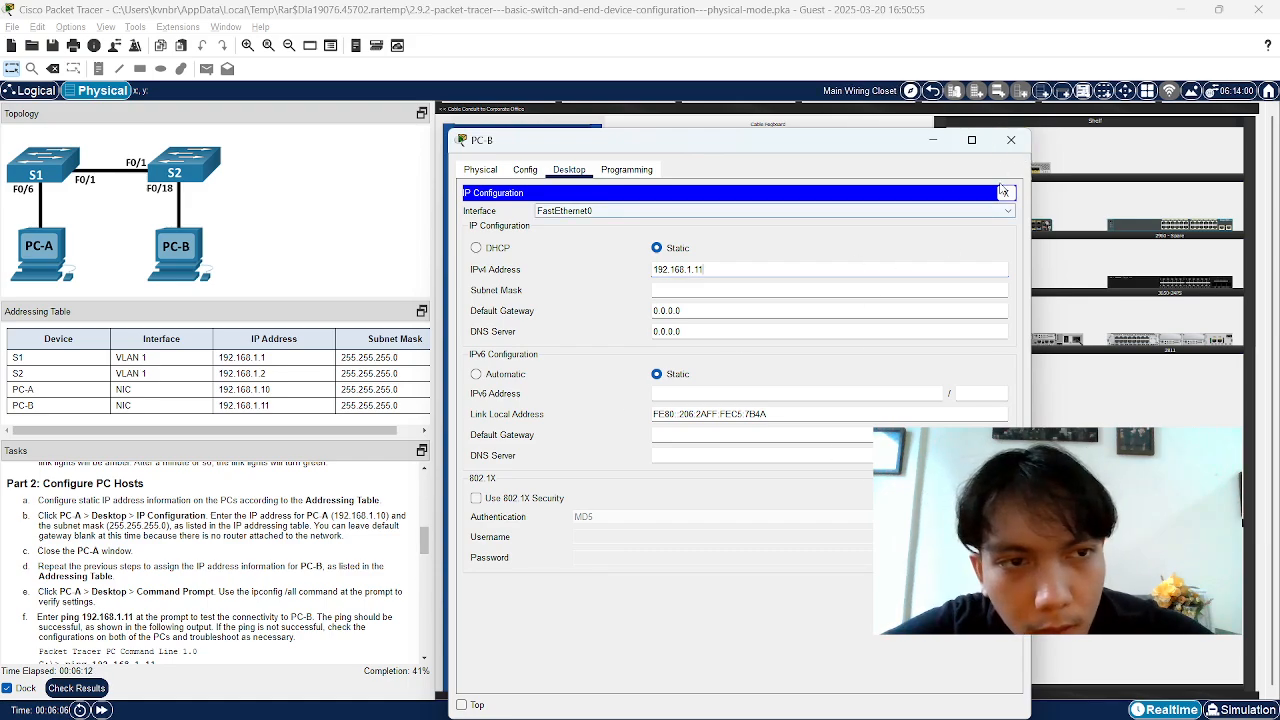
{"action": "left_click", "coordinate": [1011, 140]}
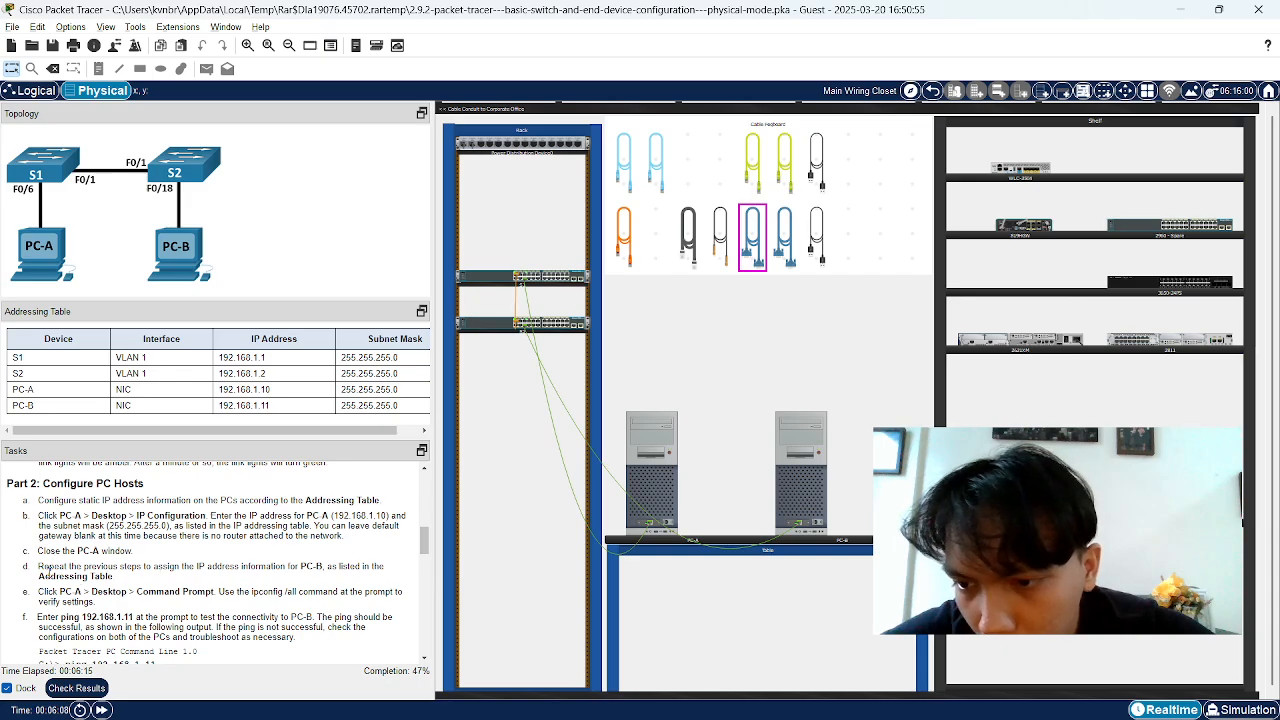
Open PC-A's Command Prompt after reading step e
{"action": "scroll", "coordinate": [47, 570], "scroll_direction": "down", "scroll_amount": 1}
{"action": "left_click_drag", "start_coordinate": [38, 551], "coordinate": [276, 551]}
{"action": "left_click", "coordinate": [276, 551]}
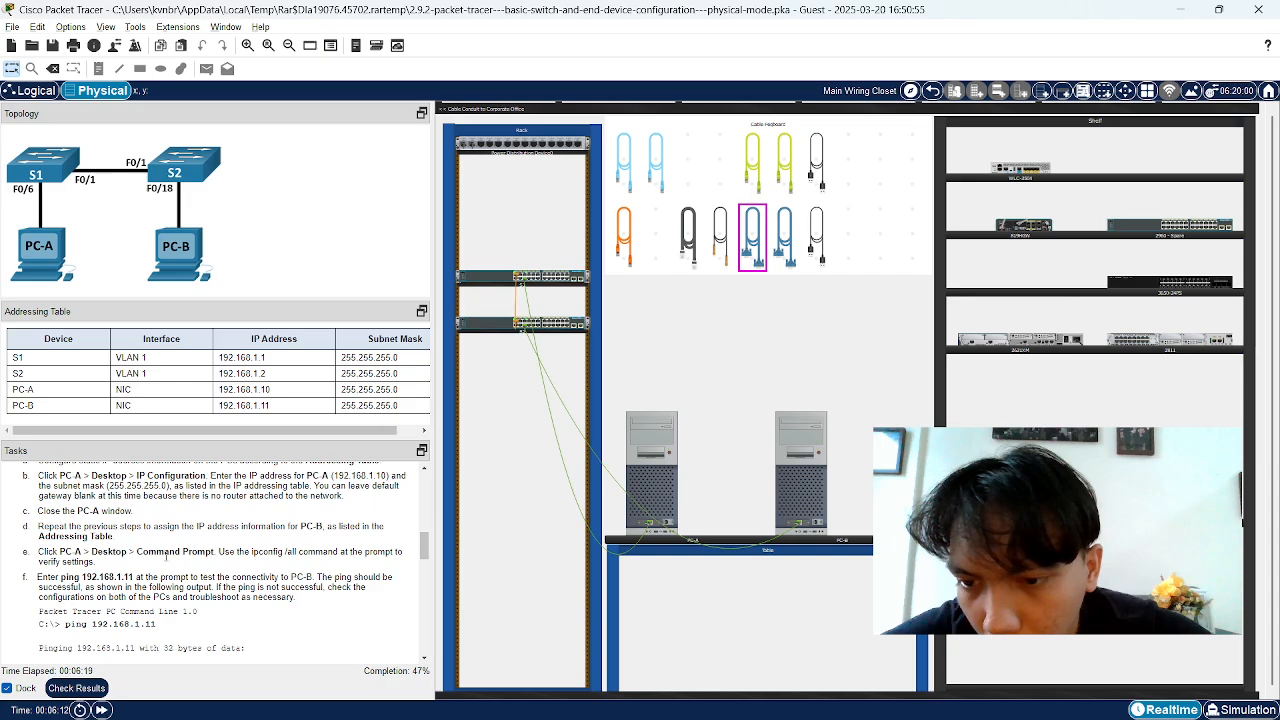
{"action": "left_click_drag", "start_coordinate": [170, 553], "coordinate": [278, 553]}
{"action": "left_click", "coordinate": [278, 553]}
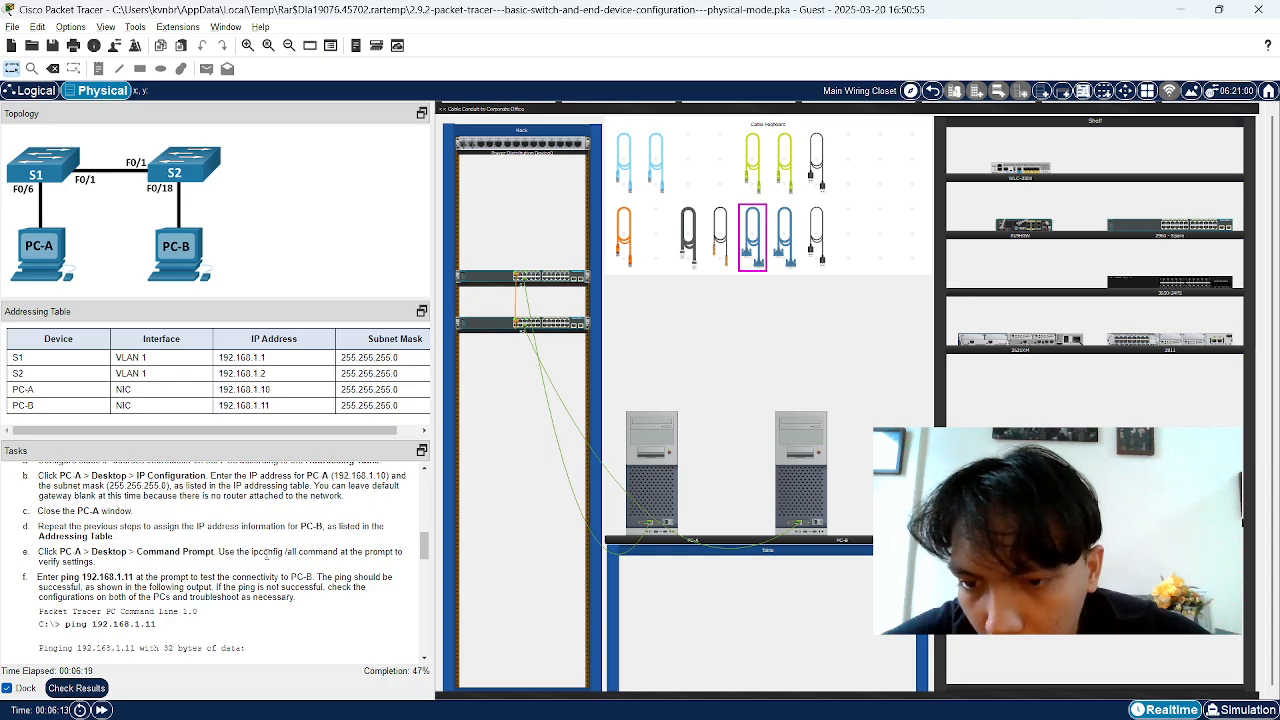
{"action": "left_click", "coordinate": [651, 490]}
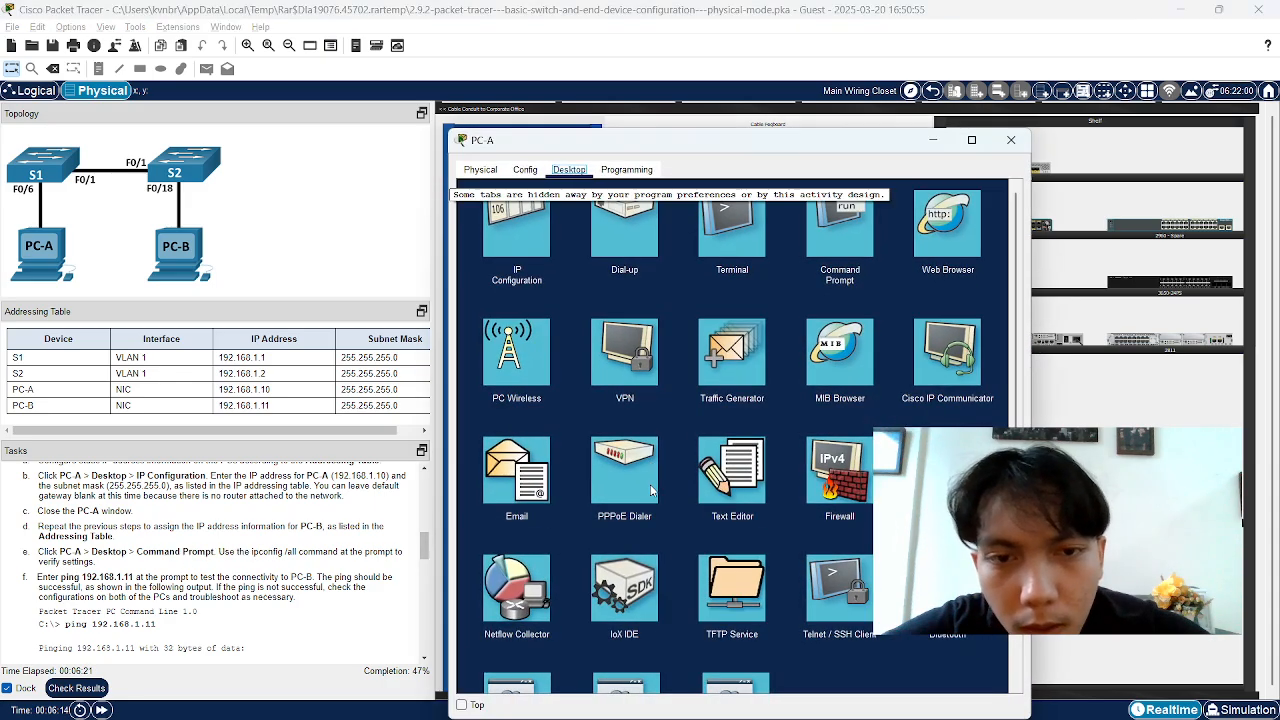
{"action": "left_click", "coordinate": [846, 235]}
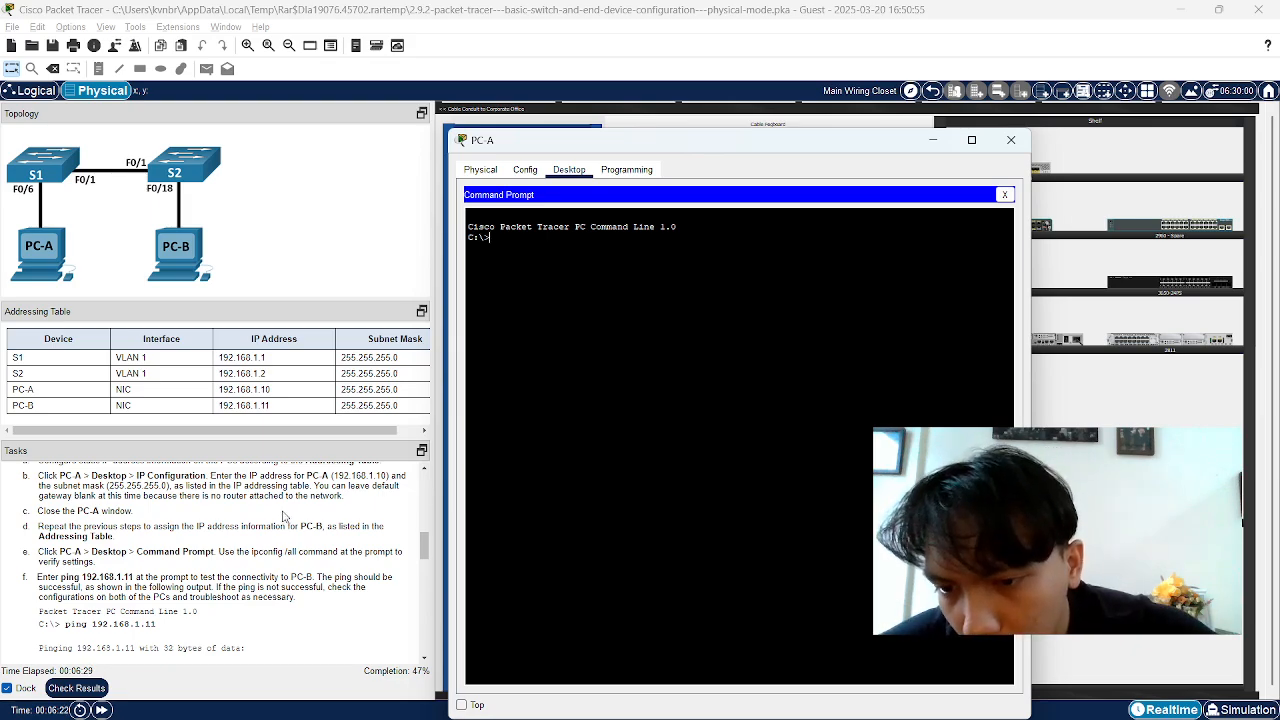
Copy 'ipconfig /all' from the task text, run it on PC-A, and check 192.168.1.10
{"action": "left_click", "coordinate": [252, 549]}
{"action": "left_click_drag", "start_coordinate": [251, 551], "coordinate": [298, 552]}
{"action": "key", "text": "ctrl+c"}
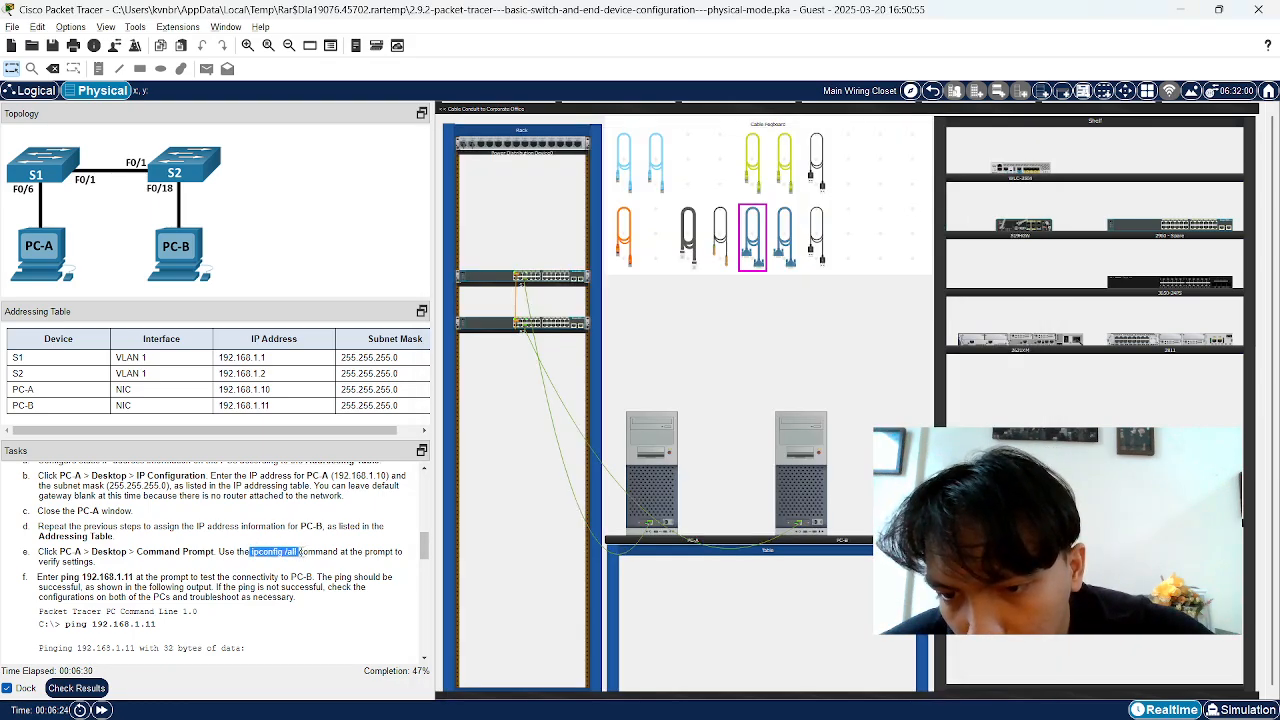
{"action": "right_click", "coordinate": [298, 552]}
{"action": "left_click", "coordinate": [318, 562]}
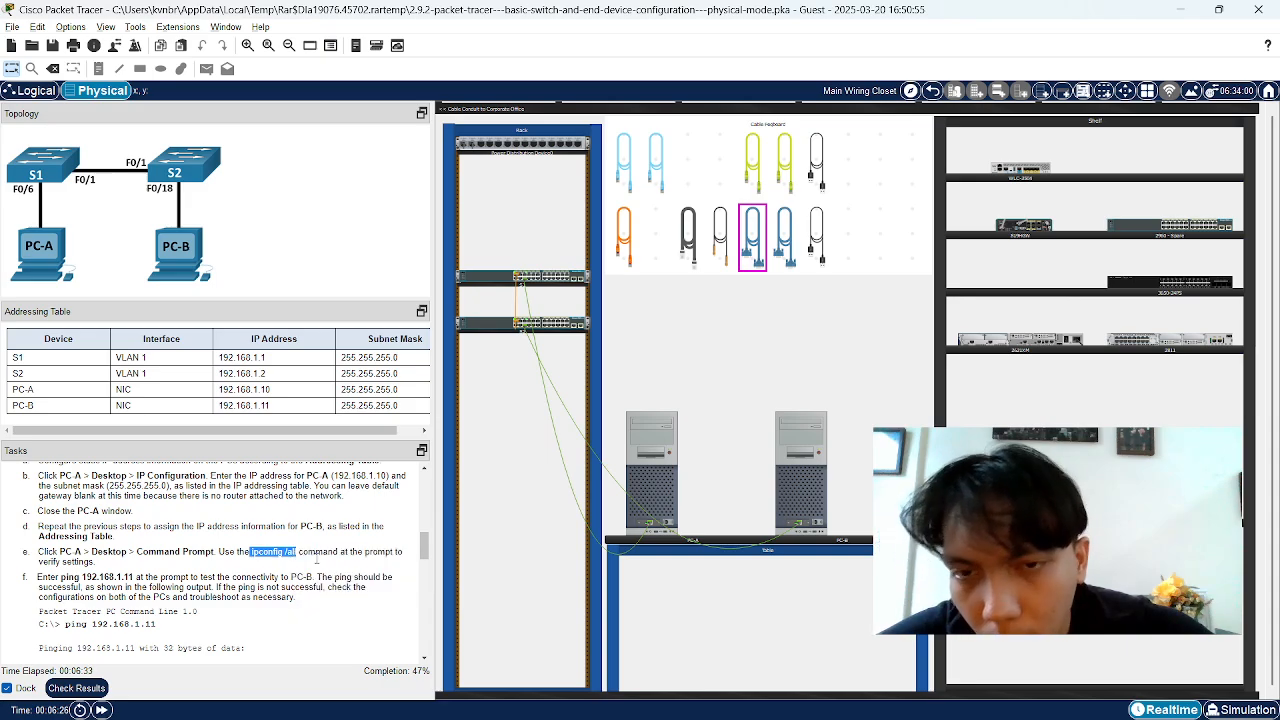
{"action": "left_click", "coordinate": [651, 470]}
{"action": "right_click", "coordinate": [493, 238]}
{"action": "left_click", "coordinate": [527, 259]}
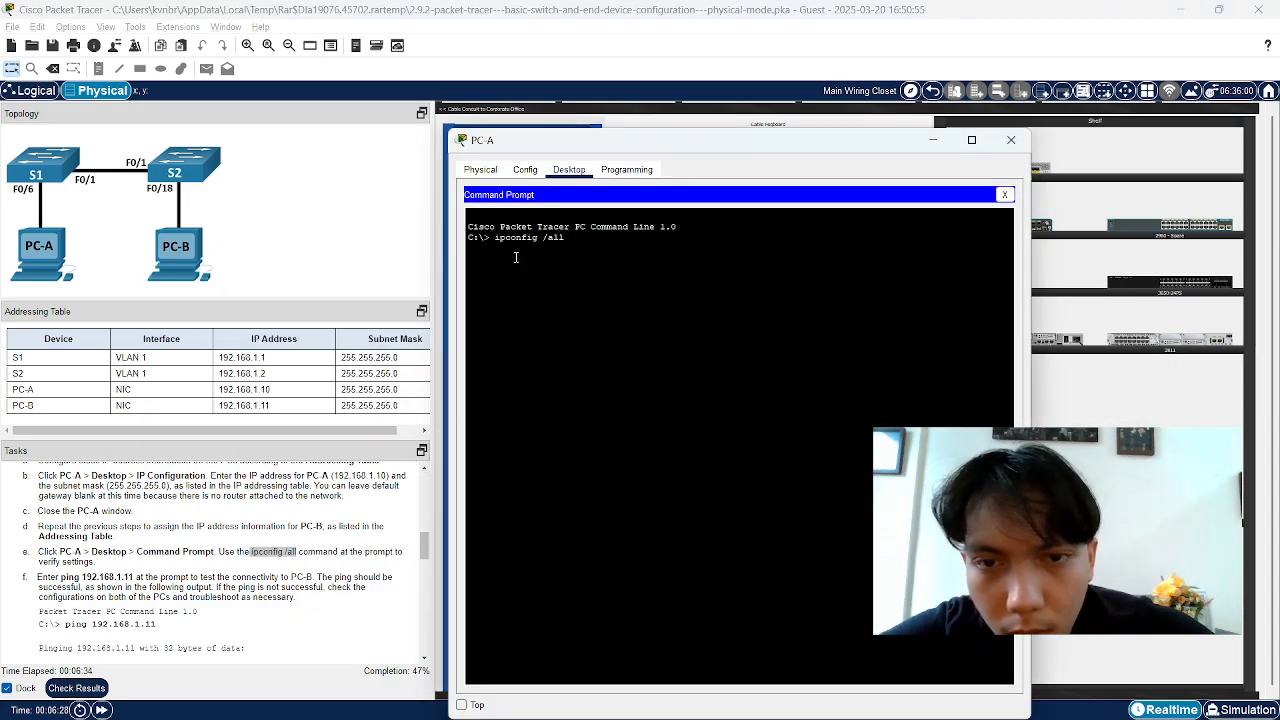
{"action": "key", "text": "Return"}
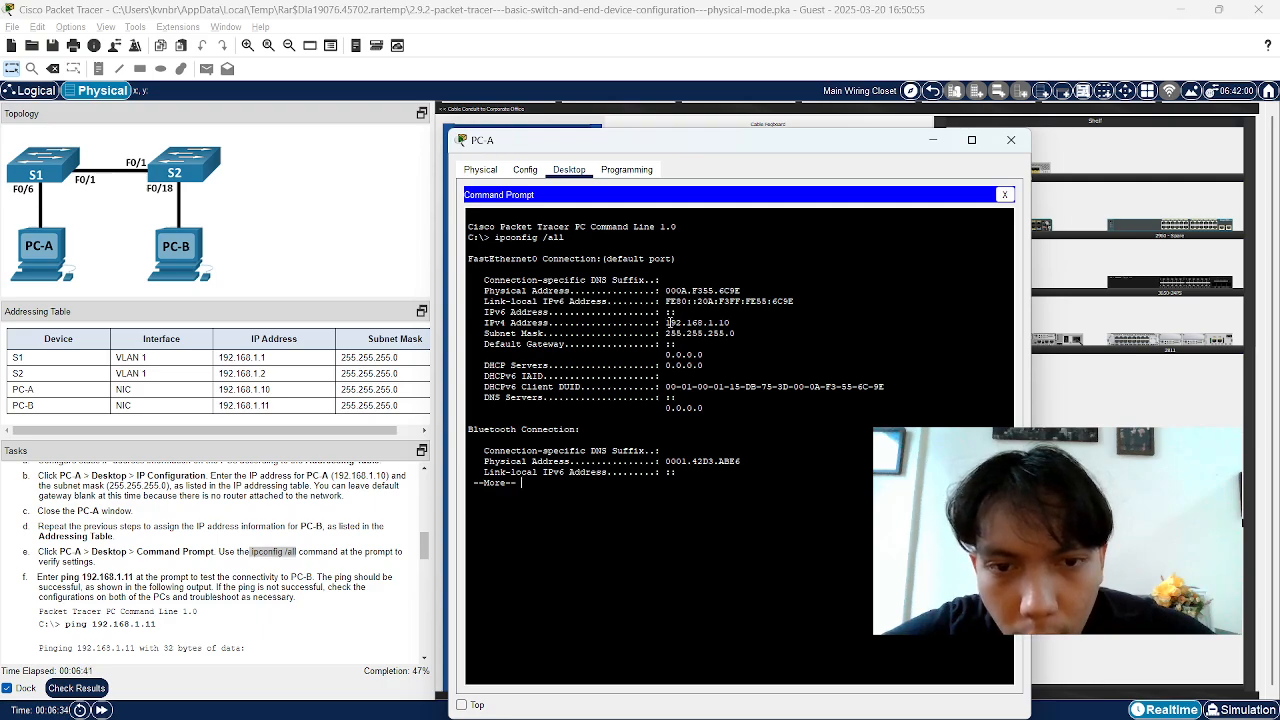
{"action": "left_click_drag", "start_coordinate": [665, 322], "coordinate": [733, 322]}
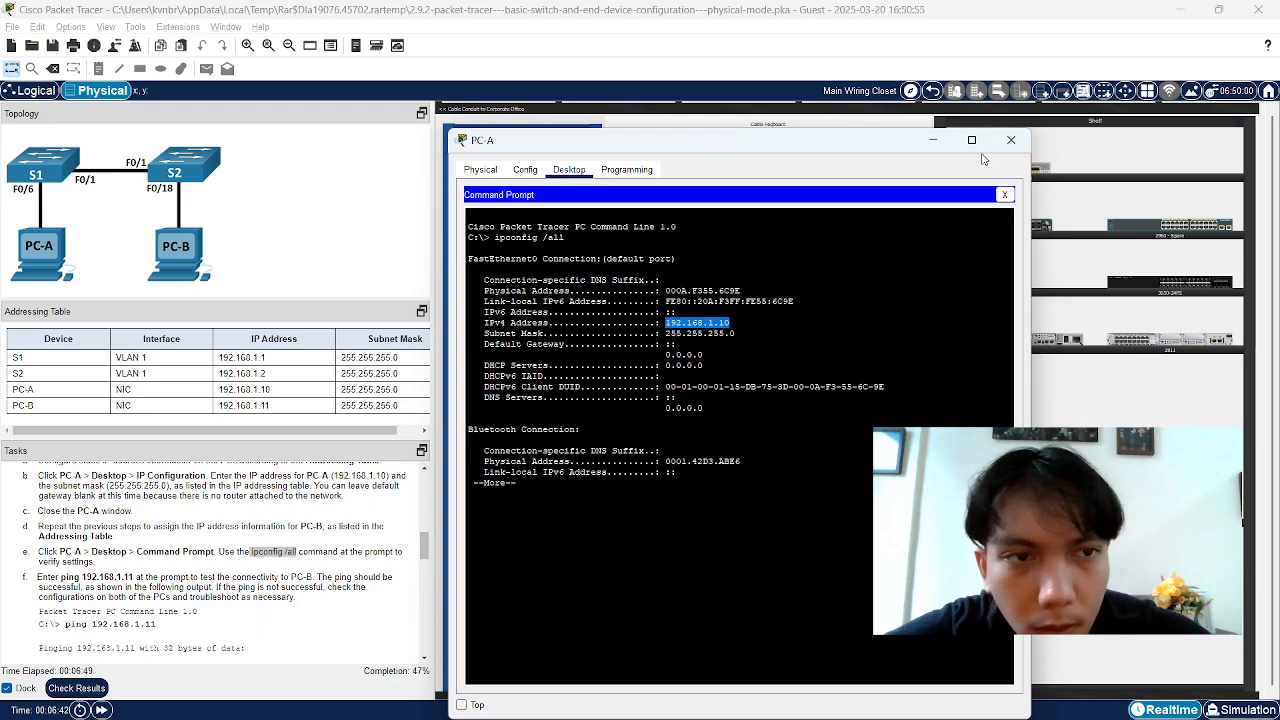
Close PC-A's command prompt, read the step f ping instruction, and reopen PC-A's Desktop
{"action": "left_click", "coordinate": [1011, 139]}
{"action": "right_click", "coordinate": [787, 476]}
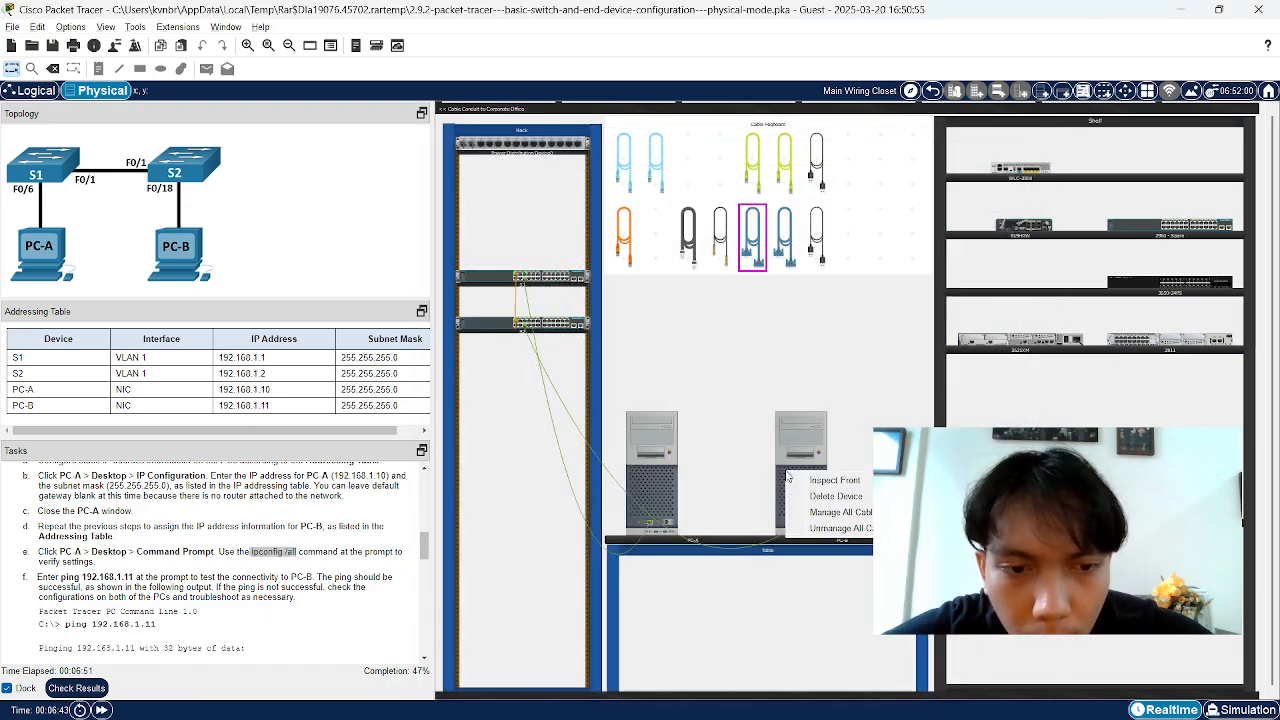
{"action": "left_click", "coordinate": [207, 578]}
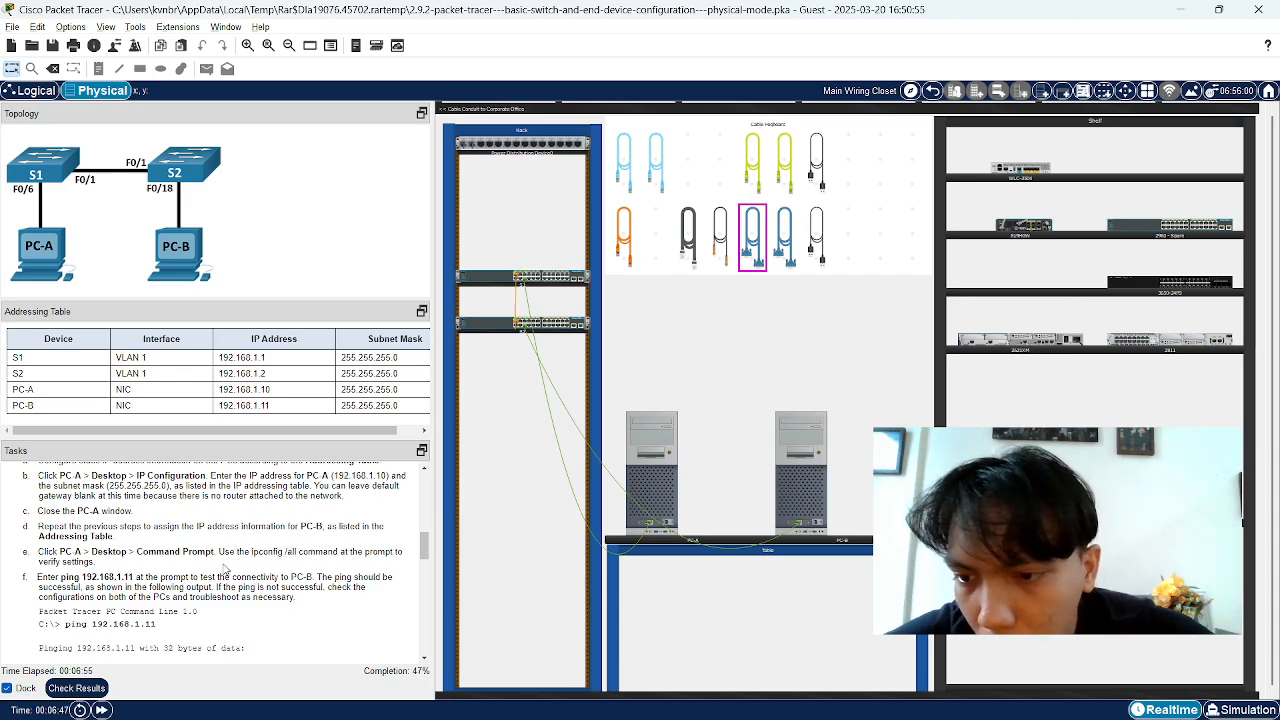
{"action": "left_click_drag", "start_coordinate": [41, 577], "coordinate": [80, 577]}
{"action": "left_click", "coordinate": [80, 577]}
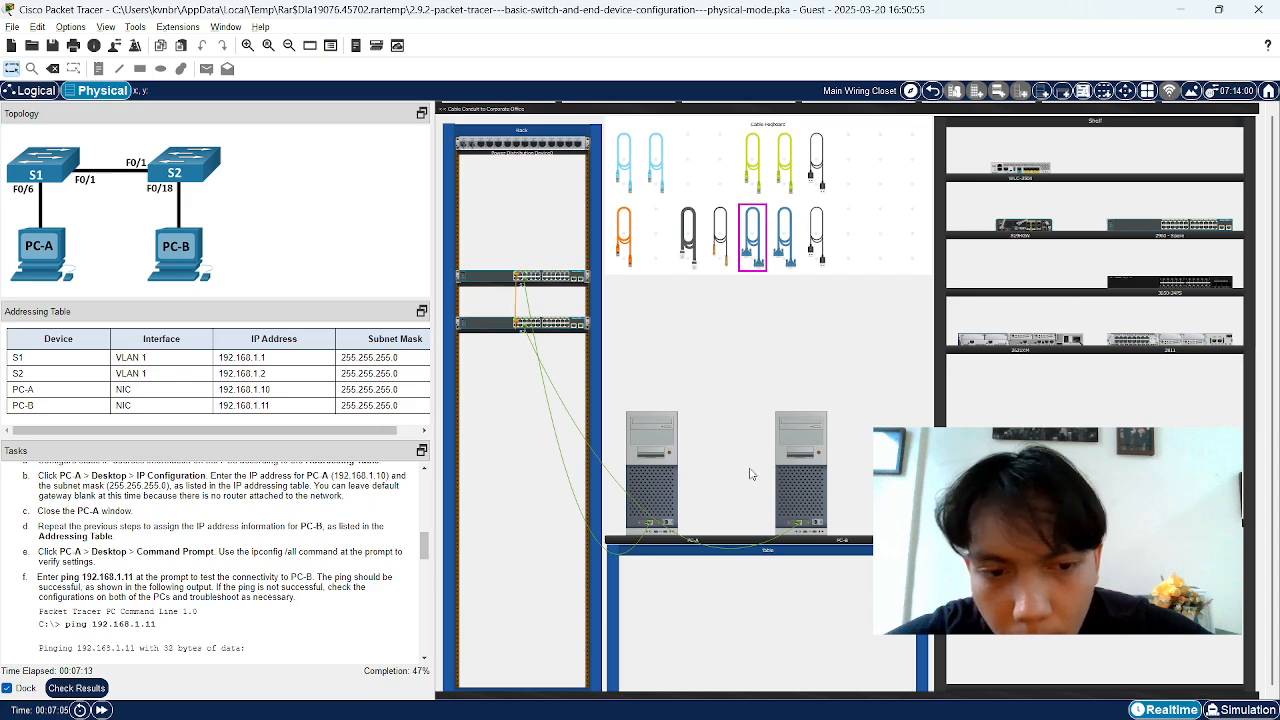
{"action": "left_click", "coordinate": [660, 490]}
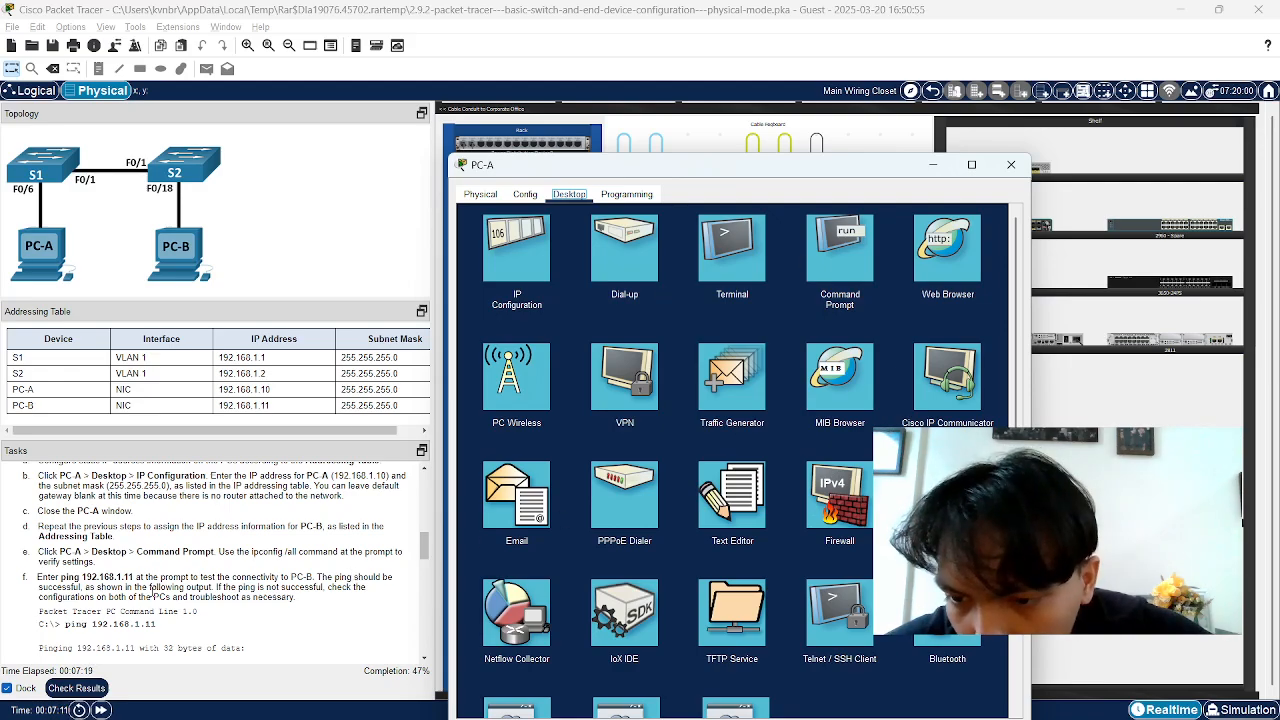
Reopen PC-A's Command Prompt, finish the paged ipconfig output, and bring up fresh C:\> prompts
{"action": "left_click", "coordinate": [152, 588]}
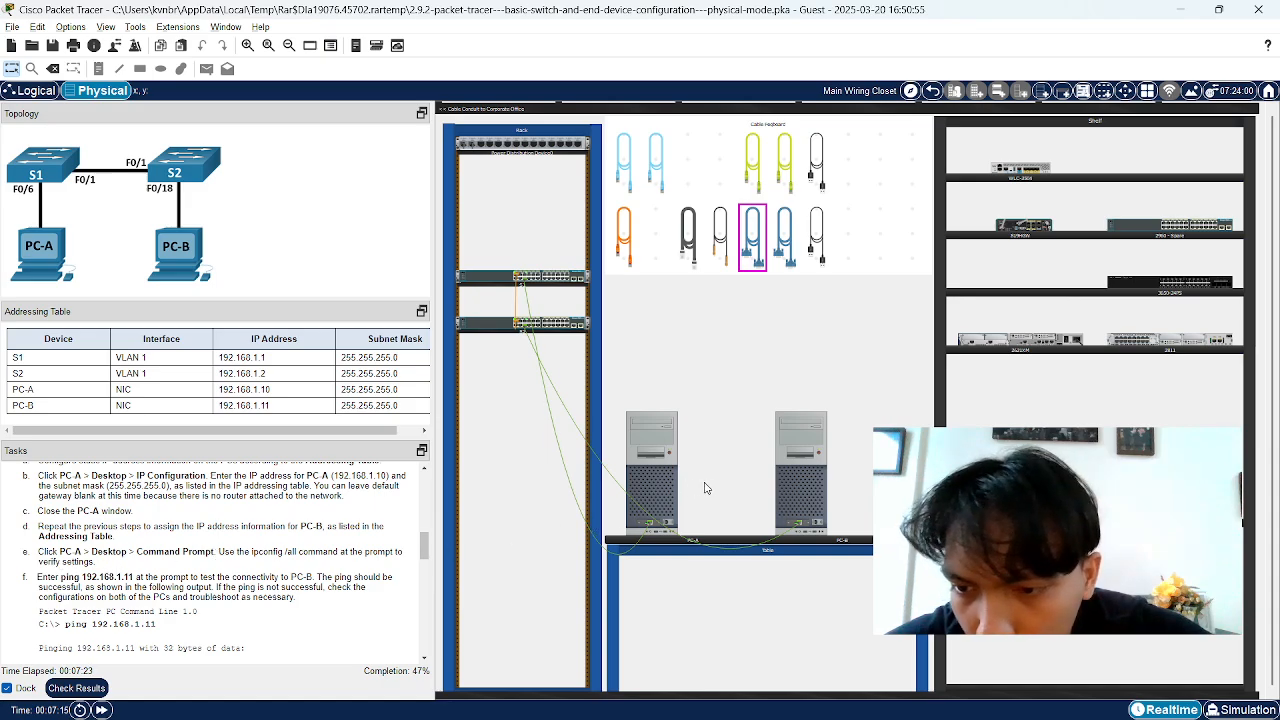
{"action": "left_click", "coordinate": [671, 493]}
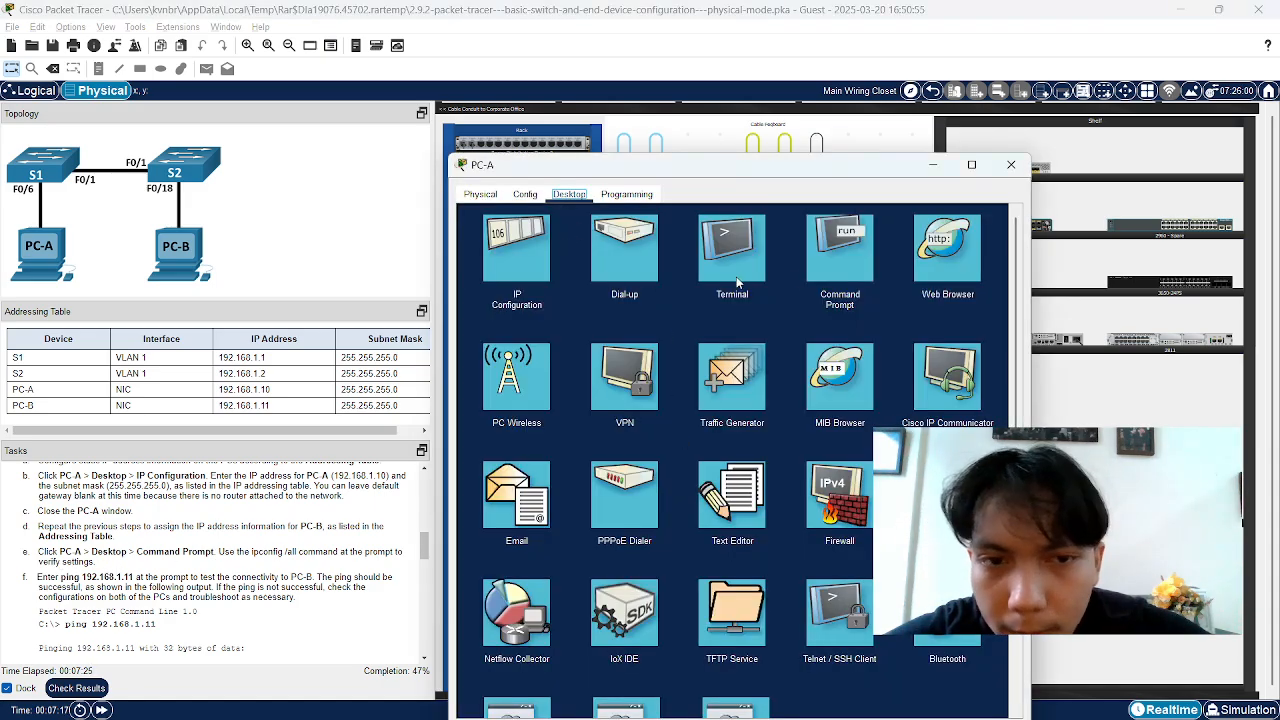
{"action": "left_click", "coordinate": [843, 265]}
{"action": "key", "text": "Return"}
{"action": "key", "text": "Return"}
{"action": "key", "text": "Return"}
{"action": "key", "text": "Return"}
{"action": "key", "text": "Return"}
{"action": "key", "text": "Return"}
{"action": "key", "text": "Return"}
{"action": "key", "text": "Return"}
{"action": "key", "text": "Return"}
{"action": "key", "text": "Return"}
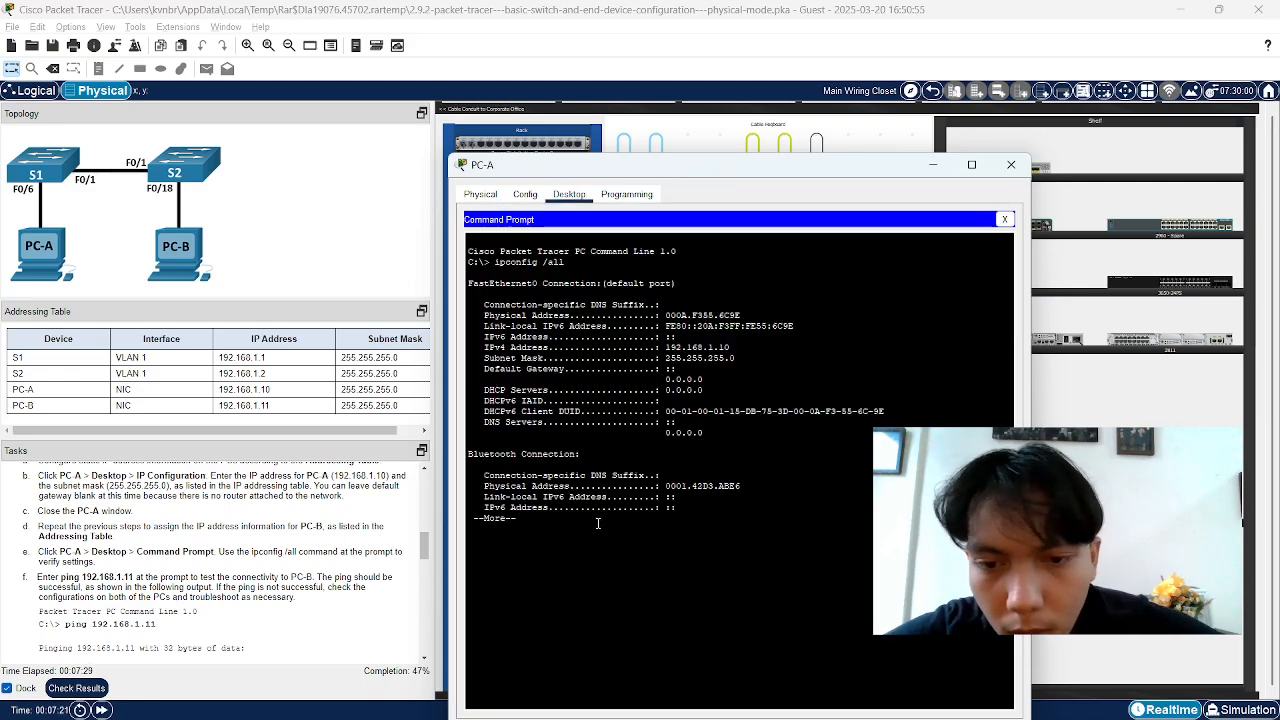
{"action": "key", "text": "Return"}
{"action": "key", "text": "Return"}
{"action": "key", "text": "Return"}
{"action": "key", "text": "Return"}
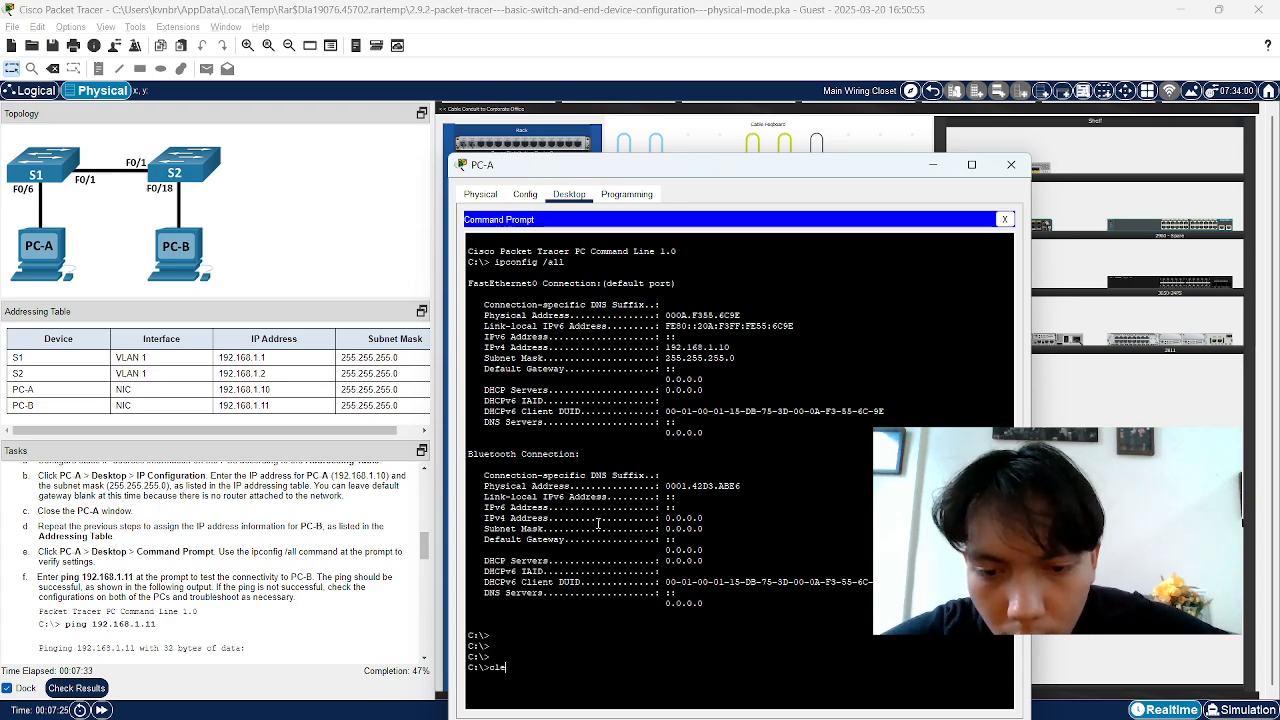
{"action": "key", "text": "Return"}
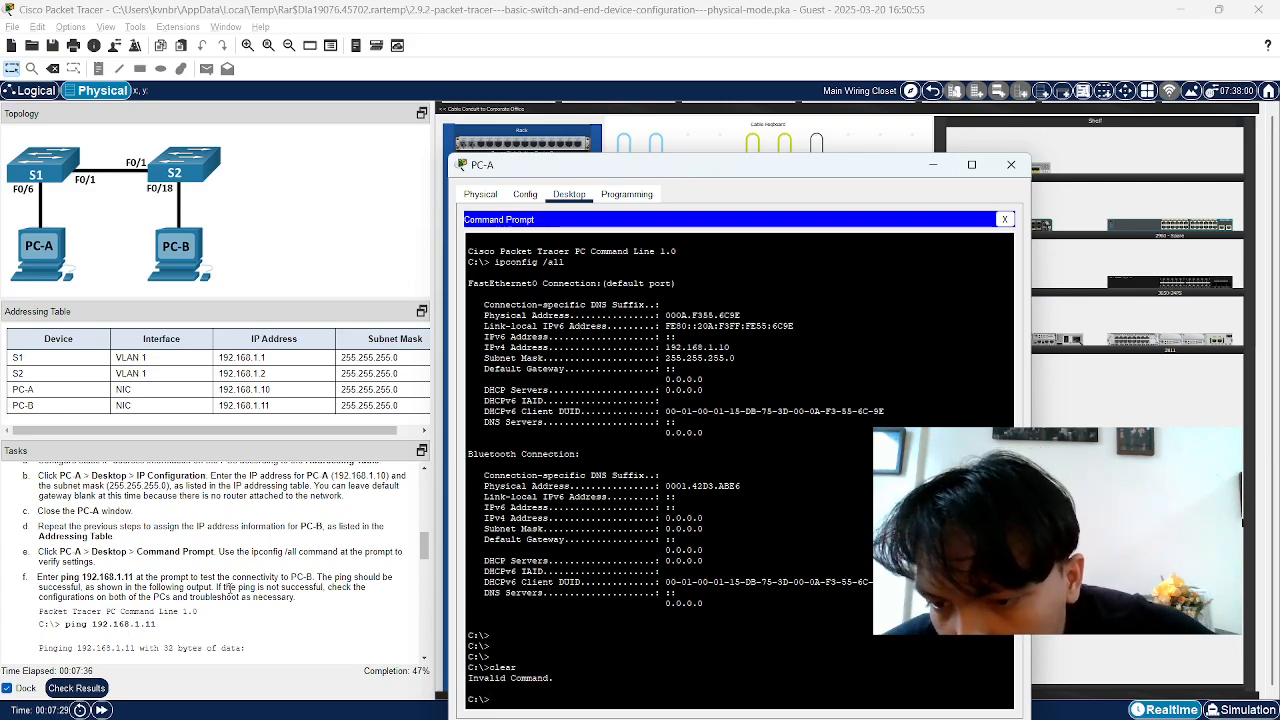
From PC-A, ping PC-B at 192.168.1.11
{"action": "type", "text": "ping 1"}
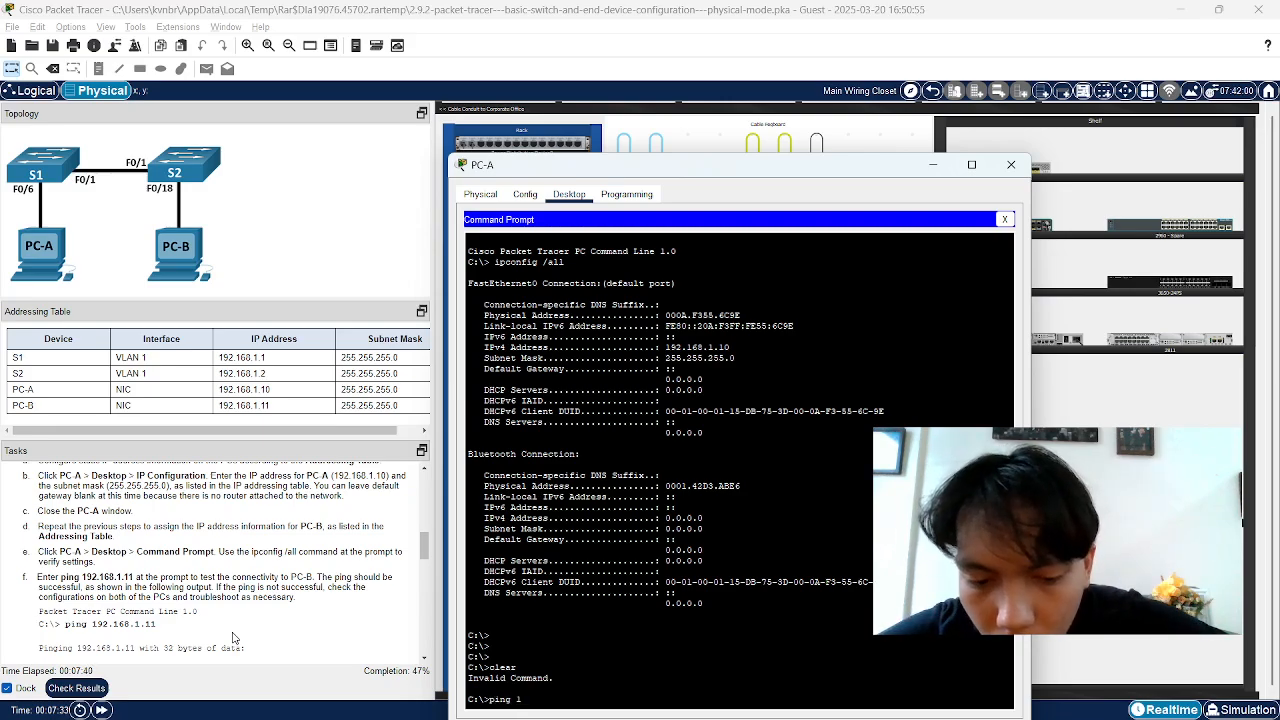
{"action": "type", "text": "92.168.1"}
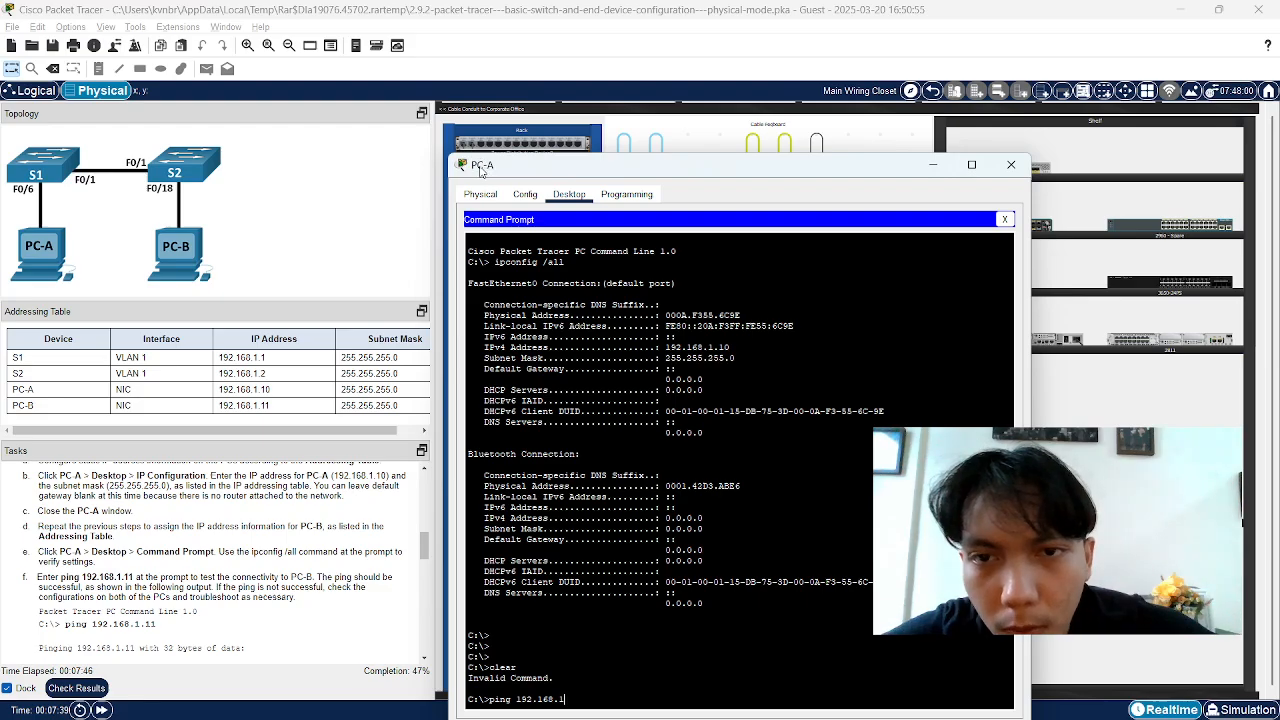
{"action": "left_click_drag", "start_coordinate": [524, 173], "coordinate": [540, 150]}
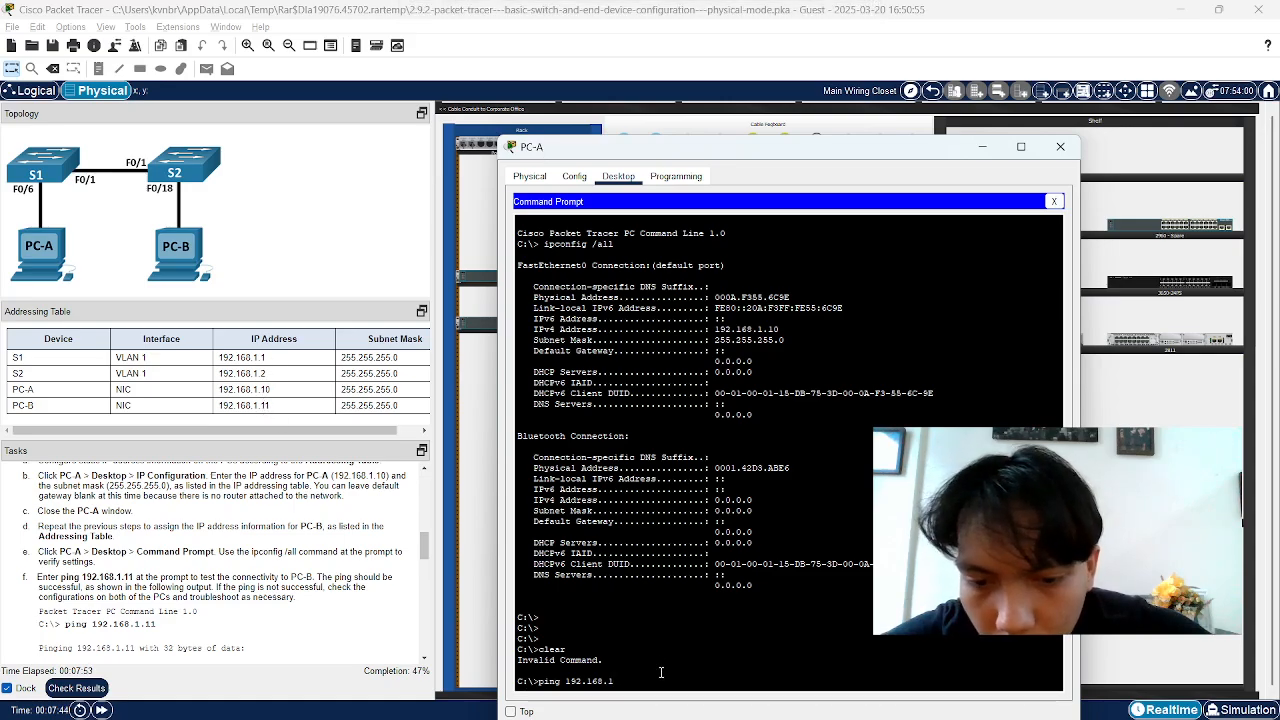
{"action": "type", "text": "."}
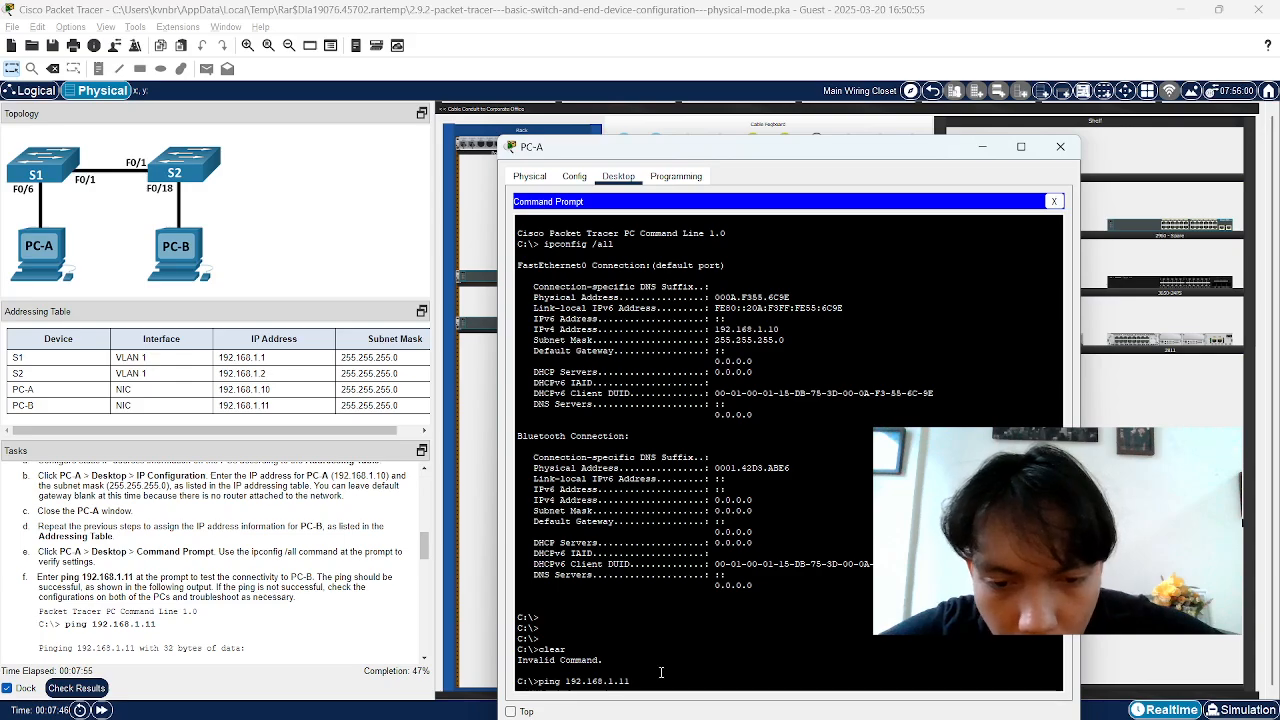
{"action": "type", "text": "11"}
{"action": "key", "text": "Return"}
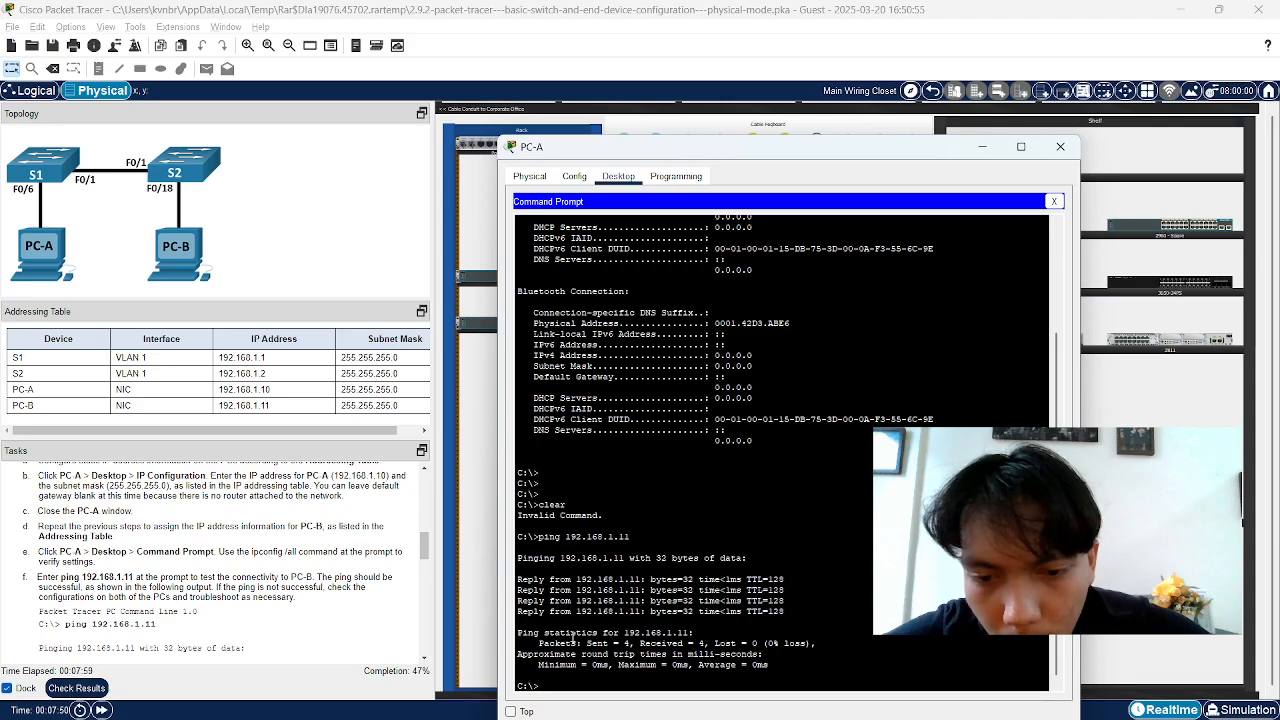
Check the four ping replies with 0% loss, then return to the physical workspace
{"action": "left_click_drag", "start_coordinate": [517, 578], "coordinate": [738, 611]}
{"action": "scroll", "coordinate": [124, 611], "scroll_direction": "down", "scroll_amount": 3}
{"action": "scroll", "coordinate": [65, 563], "scroll_direction": "down", "scroll_amount": 1}
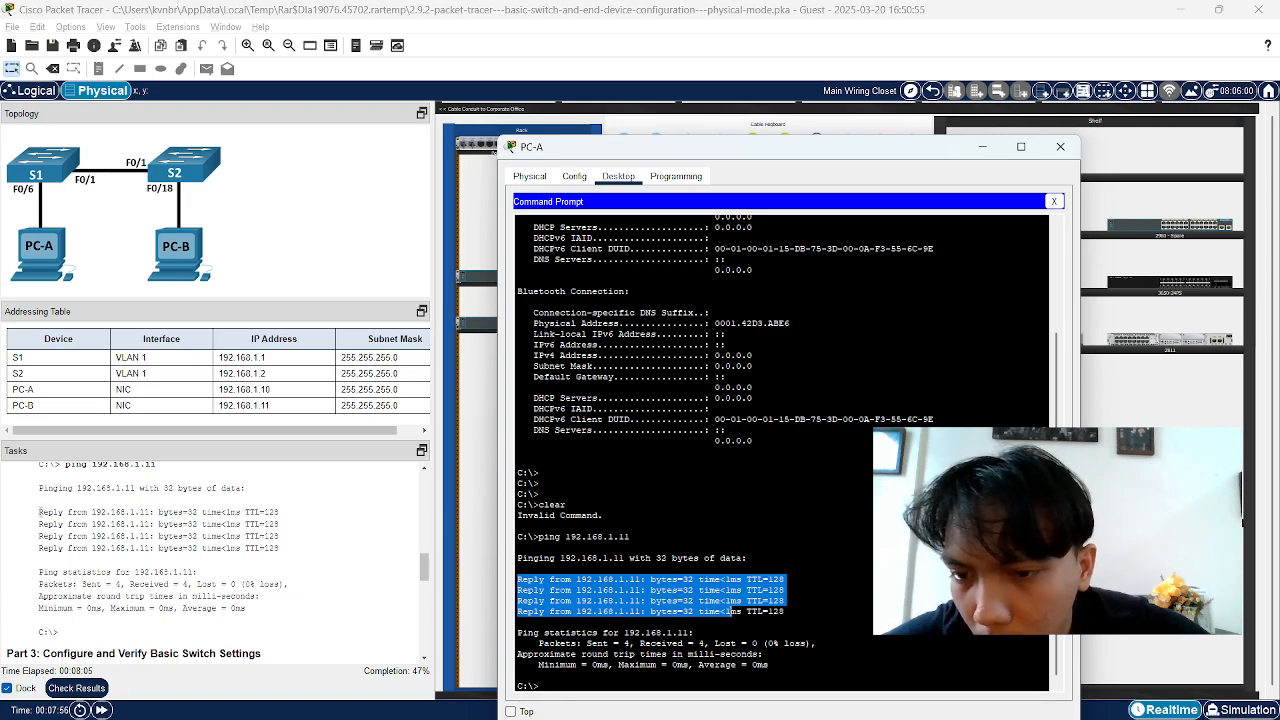
{"action": "scroll", "coordinate": [119, 549], "scroll_direction": "up", "scroll_amount": 2}
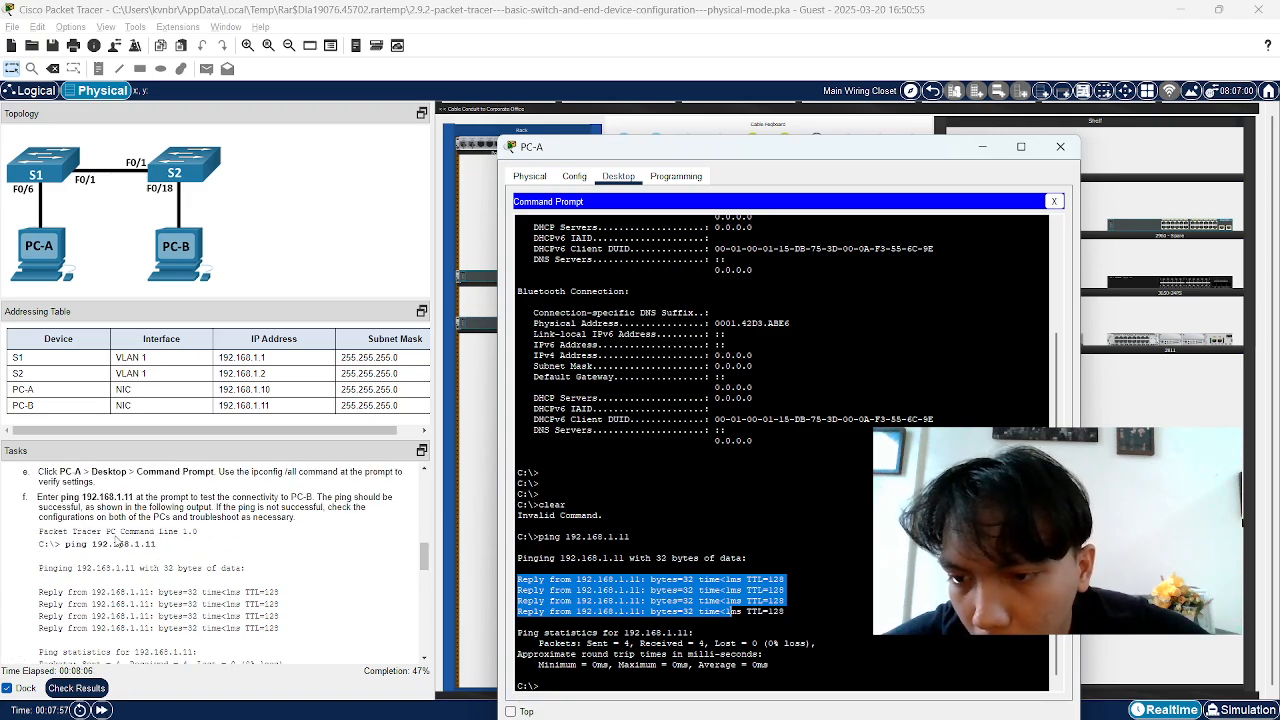
{"action": "left_click", "coordinate": [312, 518]}
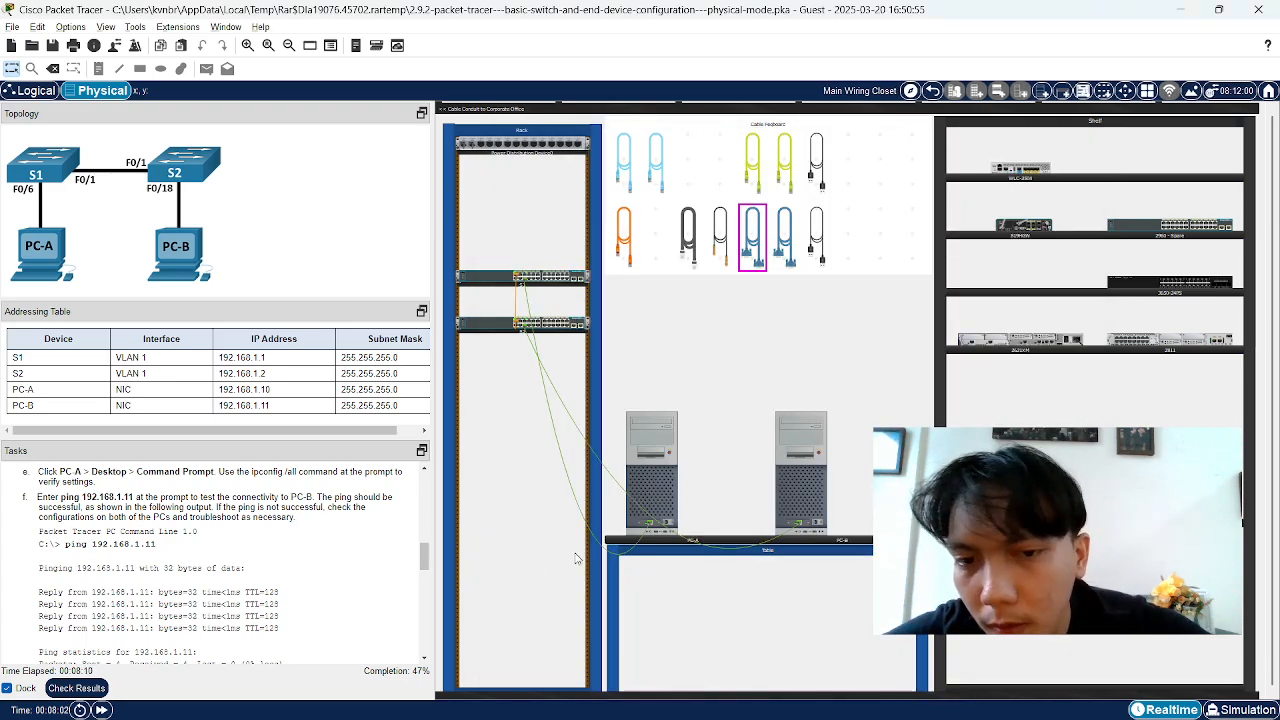
{"action": "scroll", "coordinate": [168, 562], "scroll_direction": "down", "scroll_amount": 2}
{"action": "scroll", "coordinate": [168, 563], "scroll_direction": "down", "scroll_amount": 1}
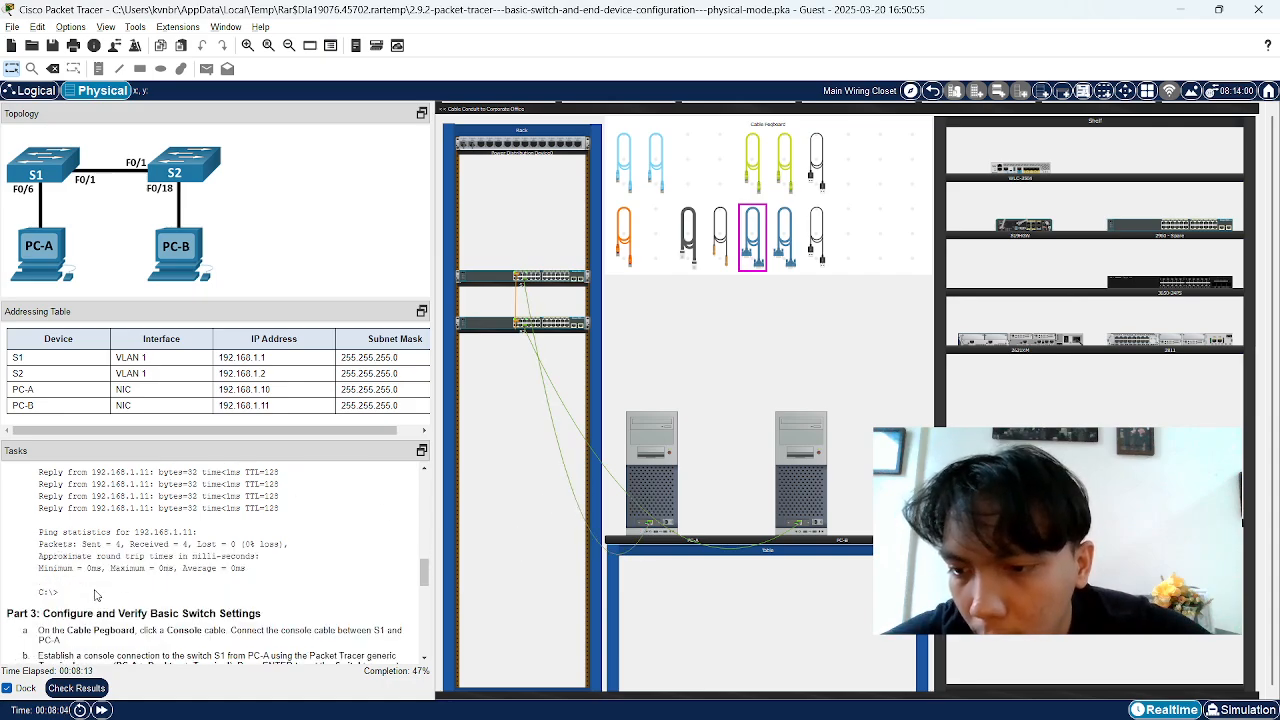
{"action": "left_click_drag", "start_coordinate": [7, 616], "coordinate": [104, 619]}
{"action": "left_click", "coordinate": [104, 619]}
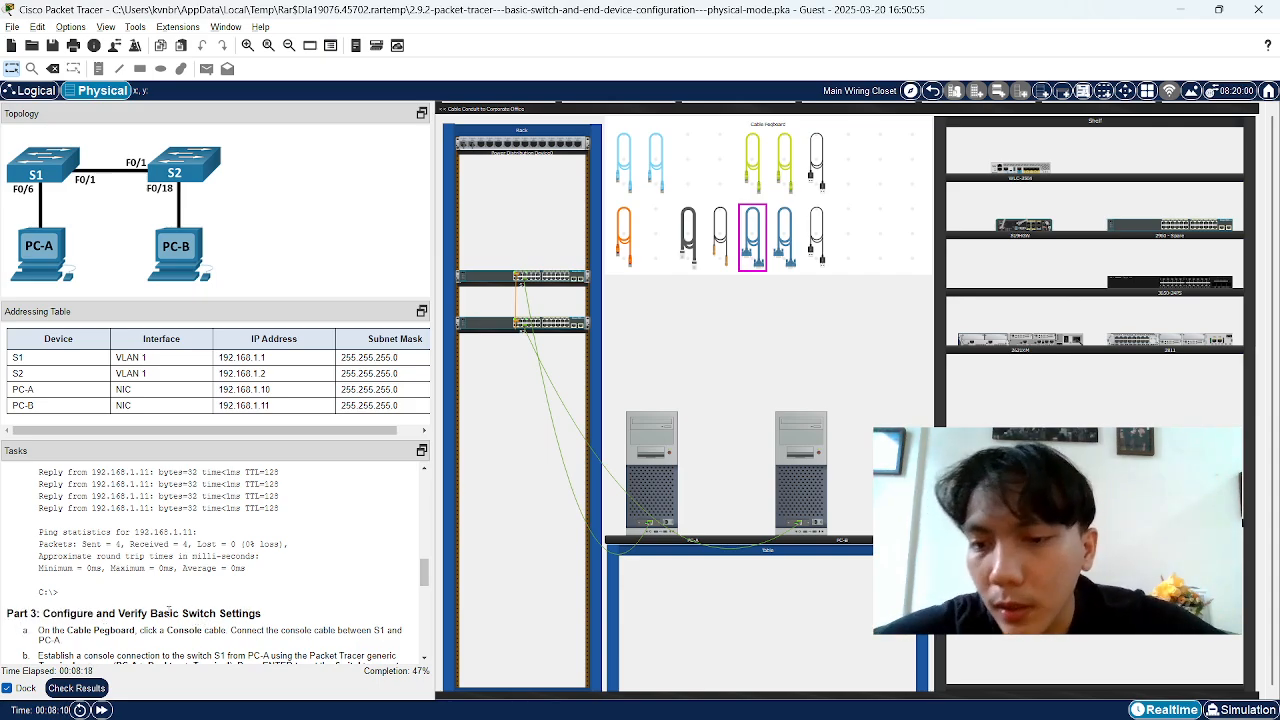
{"action": "left_click_drag", "start_coordinate": [139, 613], "coordinate": [223, 615]}
{"action": "left_click", "coordinate": [134, 628]}
{"action": "left_click_drag", "start_coordinate": [38, 613], "coordinate": [82, 614]}
{"action": "left_click", "coordinate": [349, 603]}
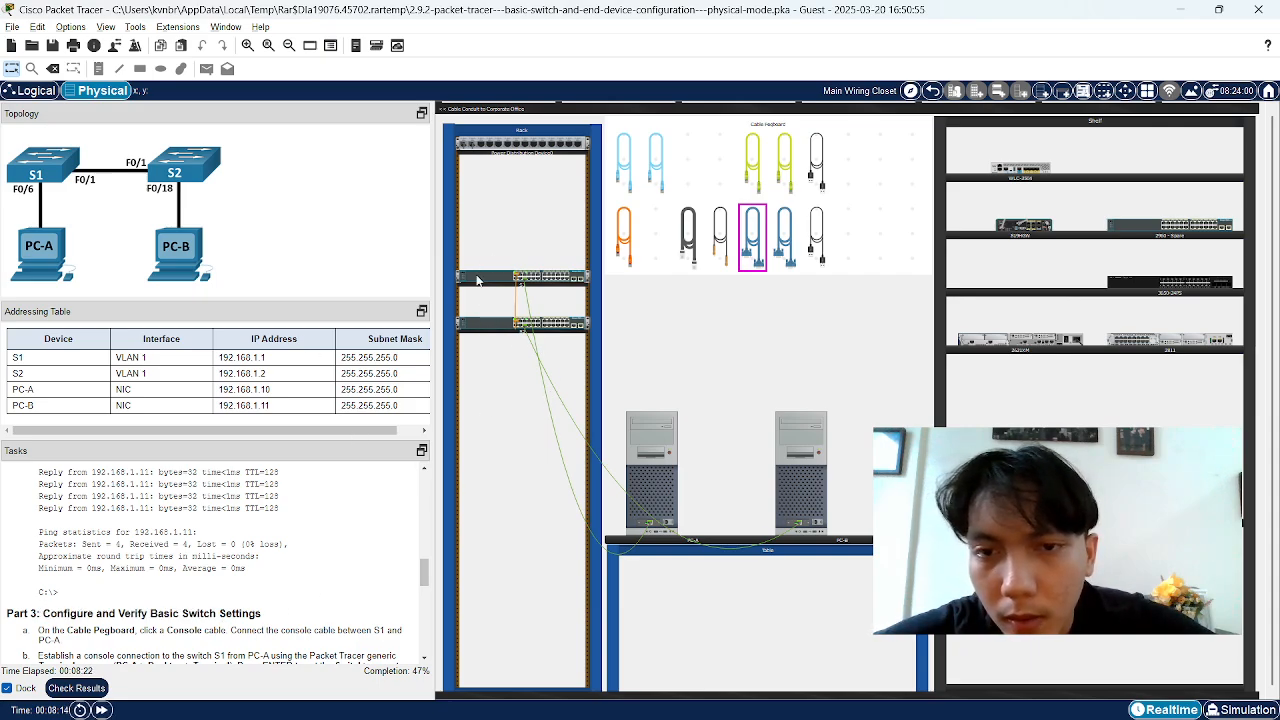
{"action": "scroll", "coordinate": [226, 572], "scroll_direction": "down", "scroll_amount": 1}
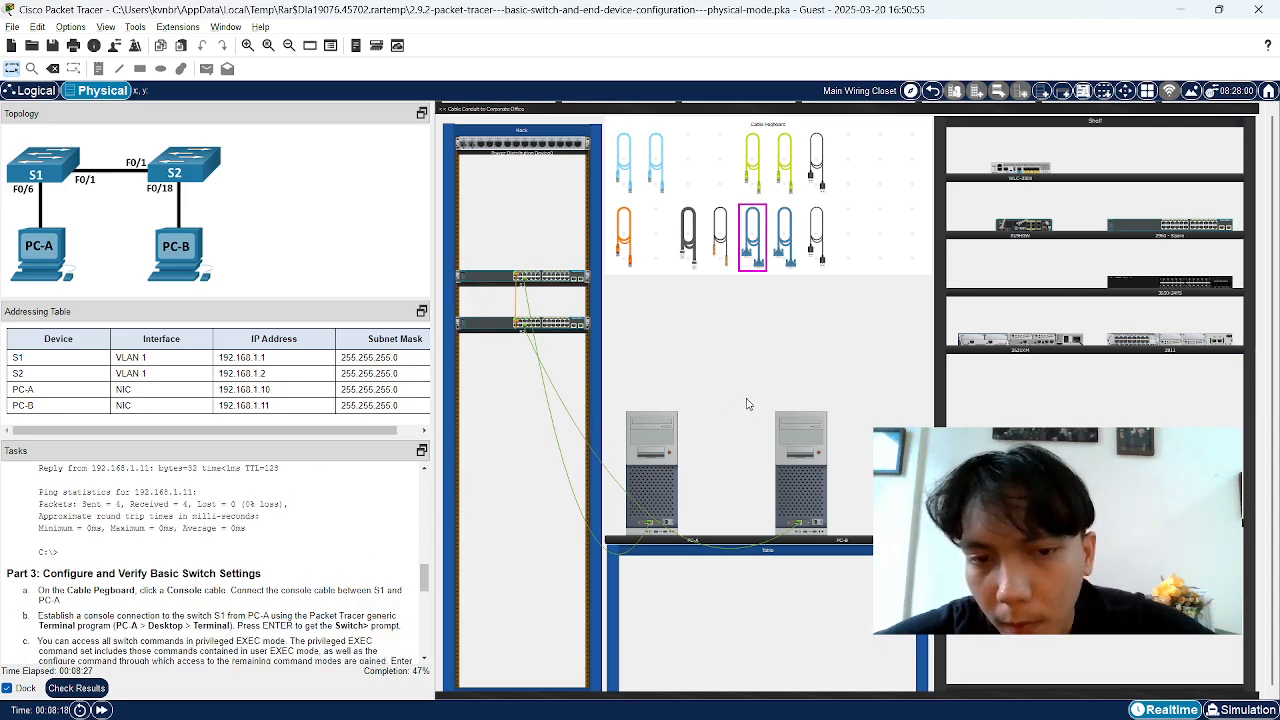
{"action": "left_click", "coordinate": [665, 497]}
{"action": "left_click", "coordinate": [853, 645]}
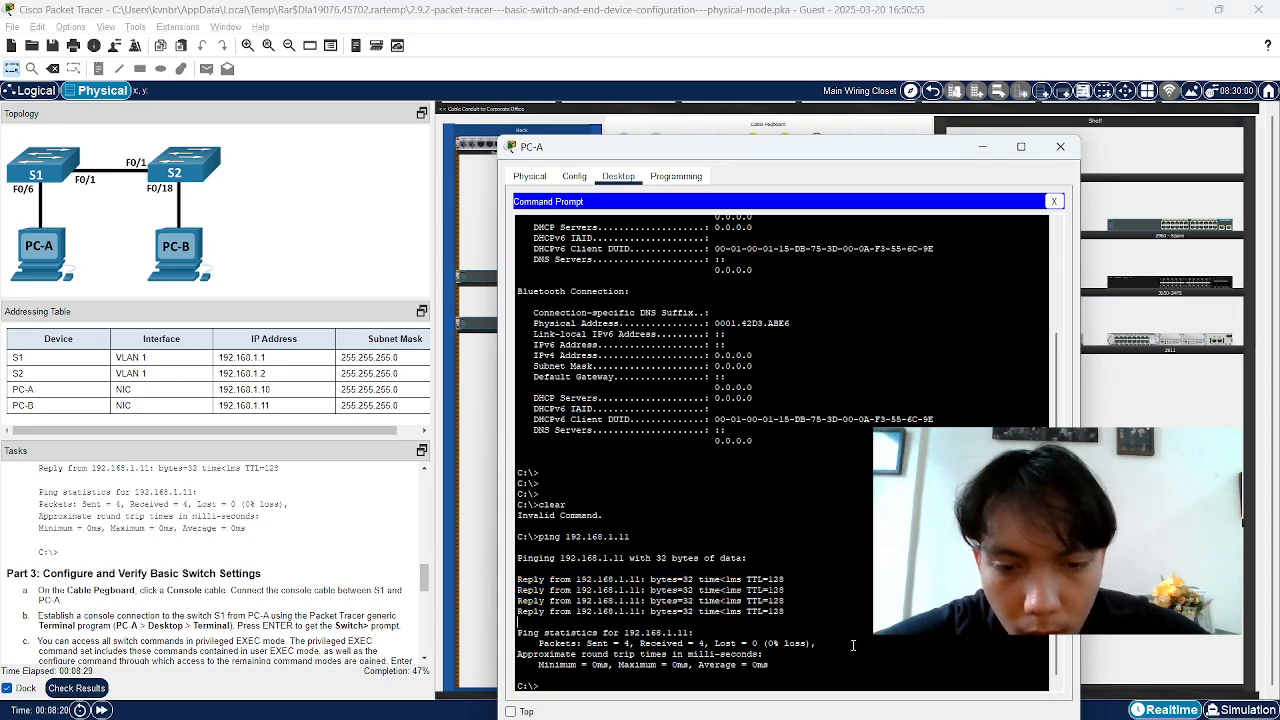
{"action": "left_click", "coordinate": [1060, 146]}
{"action": "scroll", "coordinate": [44, 512], "scroll_direction": "down", "scroll_amount": 2}
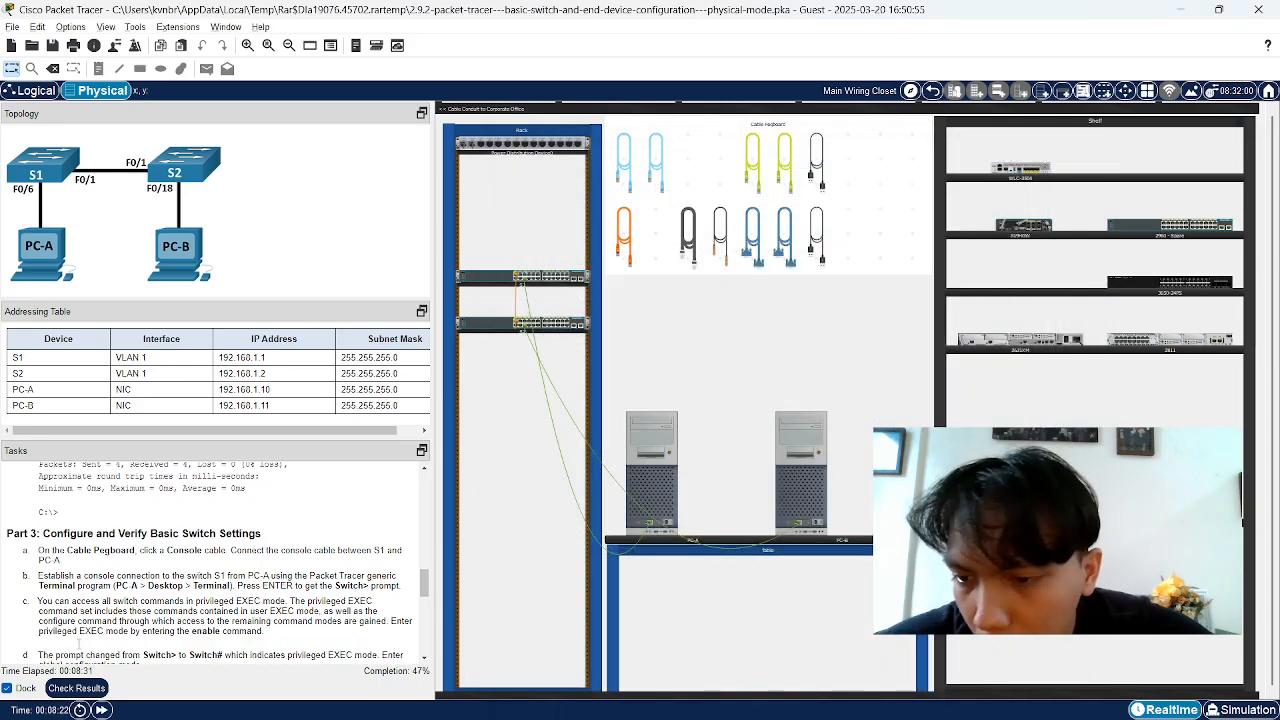
{"action": "left_click_drag", "start_coordinate": [40, 511], "coordinate": [217, 512]}
{"action": "left_click", "coordinate": [68, 517]}
{"action": "left_click", "coordinate": [127, 515]}
{"action": "left_click", "coordinate": [164, 515]}
{"action": "left_click", "coordinate": [215, 515]}
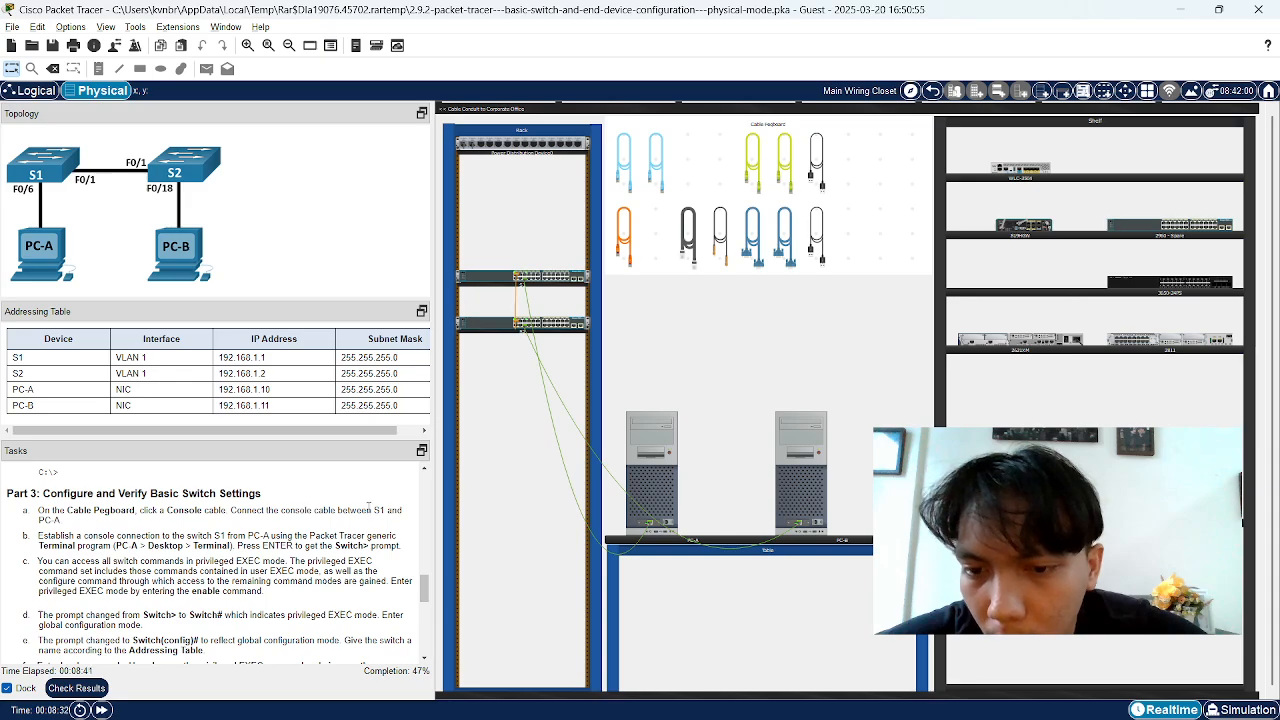
{"action": "left_click_drag", "start_coordinate": [369, 509], "coordinate": [401, 511]}
{"action": "left_click", "coordinate": [398, 513]}
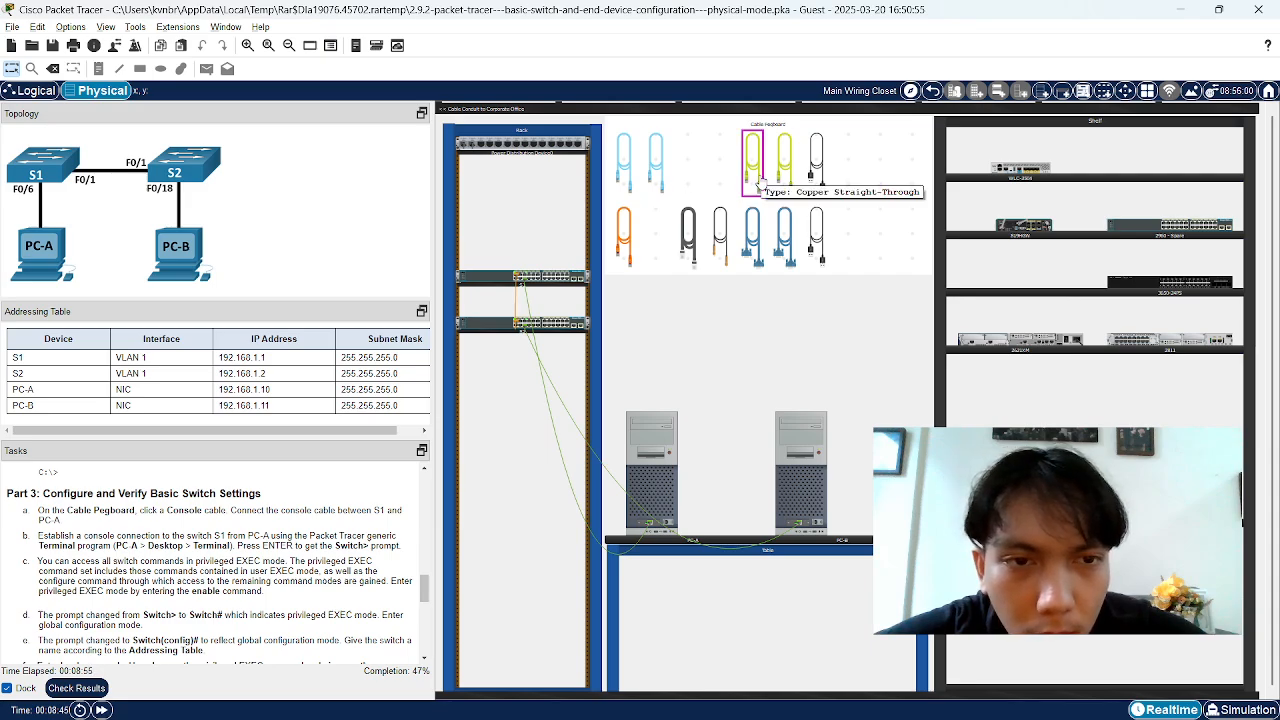
Take the console cable and plug one end into S1's rear Console port
{"action": "left_click", "coordinate": [655, 163]}
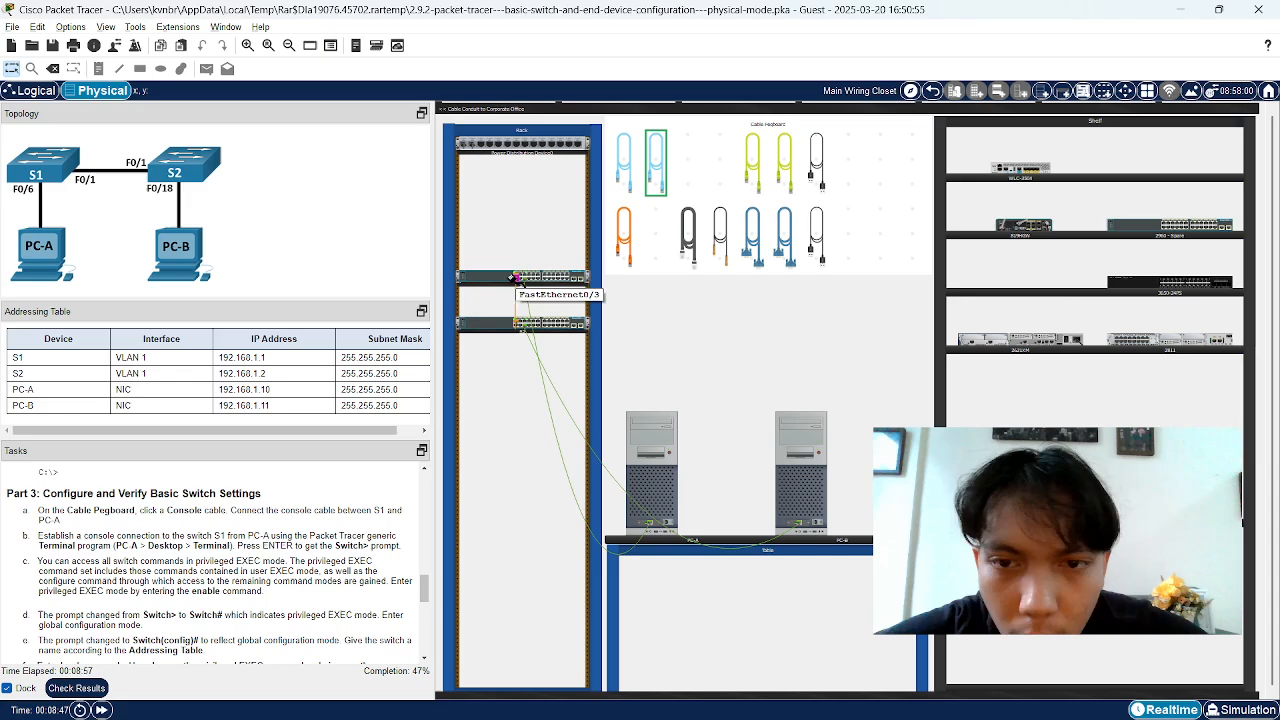
{"action": "right_click", "coordinate": [488, 282]}
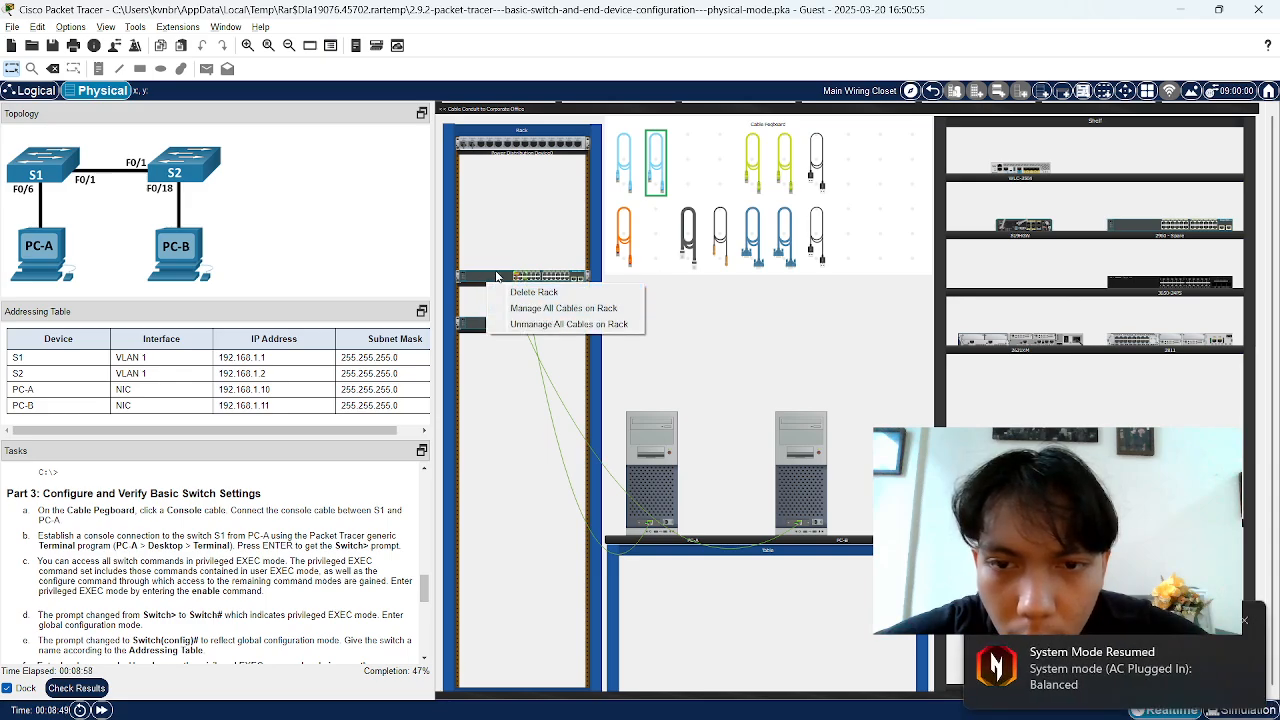
{"action": "right_click", "coordinate": [498, 277]}
{"action": "left_click", "coordinate": [533, 298]}
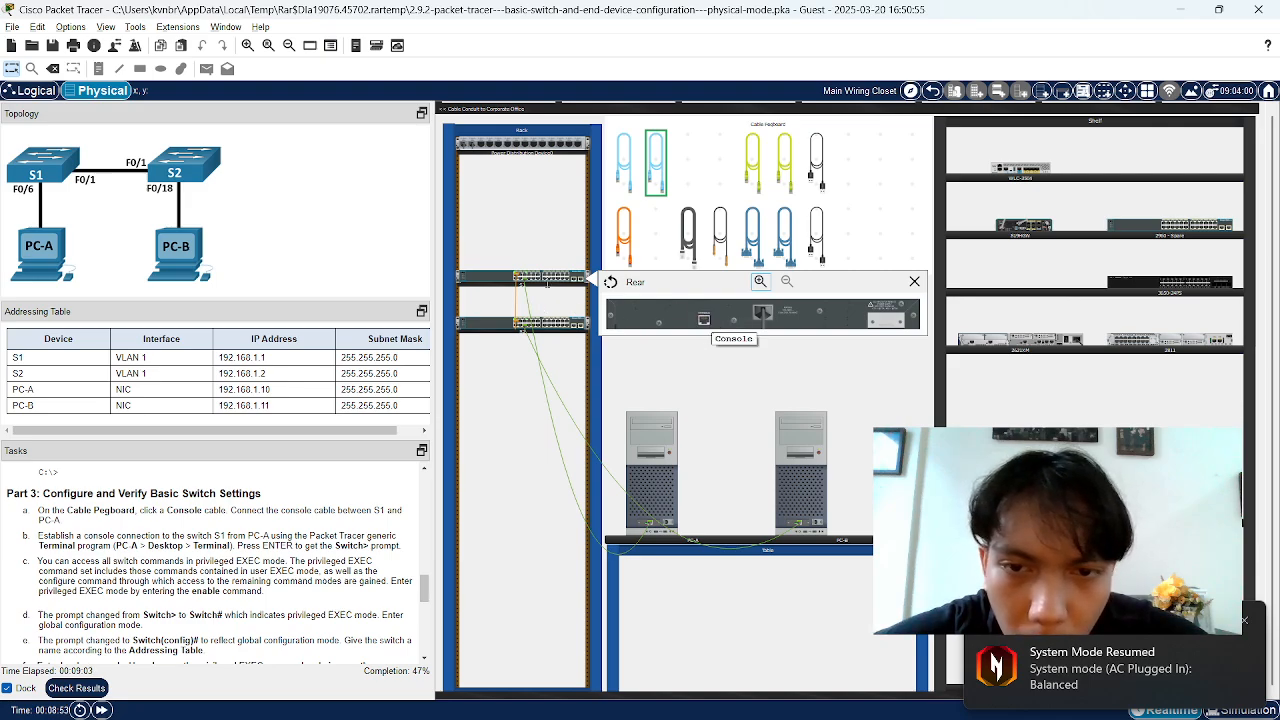
{"action": "right_click", "coordinate": [498, 278]}
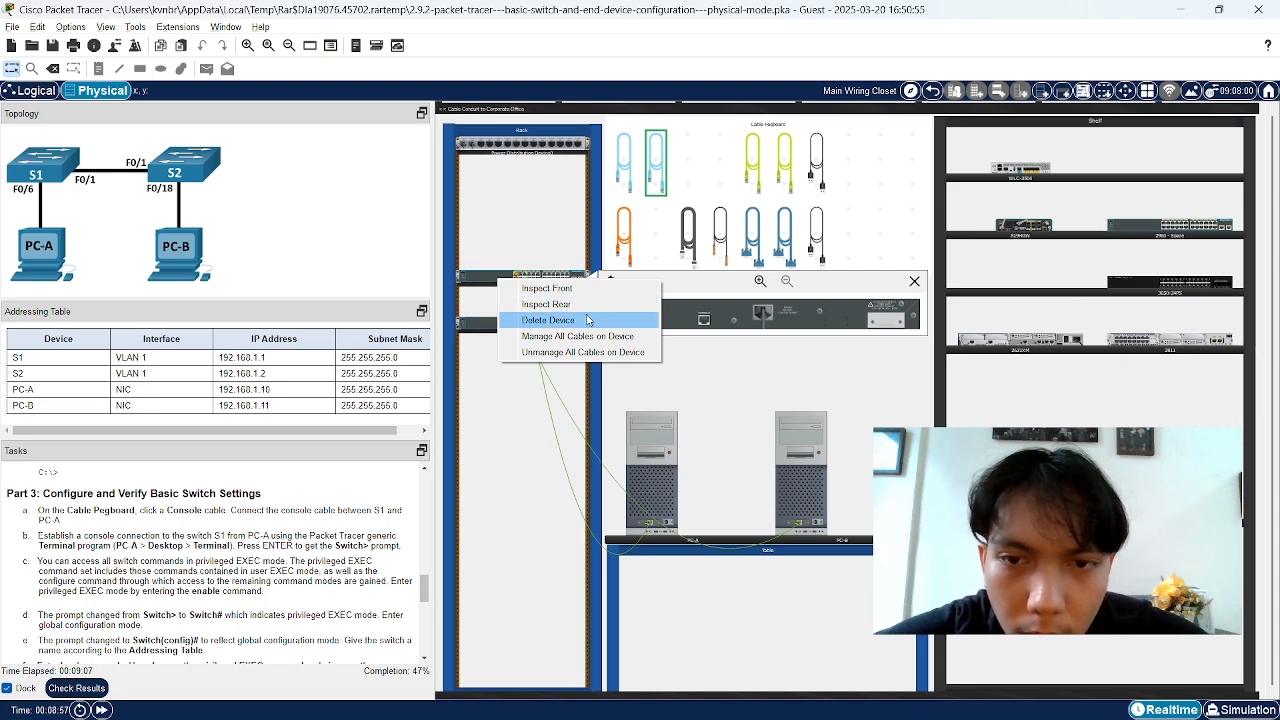
{"action": "left_click", "coordinate": [678, 317]}
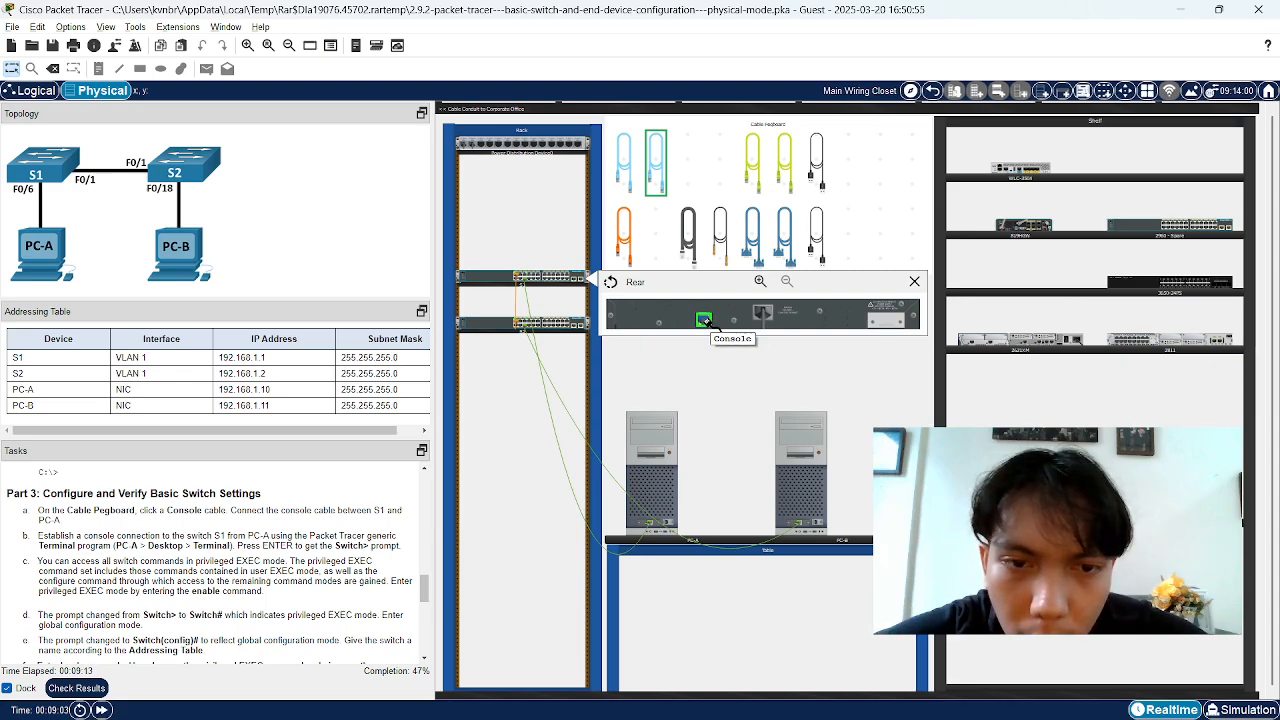
{"action": "left_click", "coordinate": [704, 320]}
Plug the console cable's other end into PC-A's RS-232 port
{"action": "right_click", "coordinate": [655, 497]}
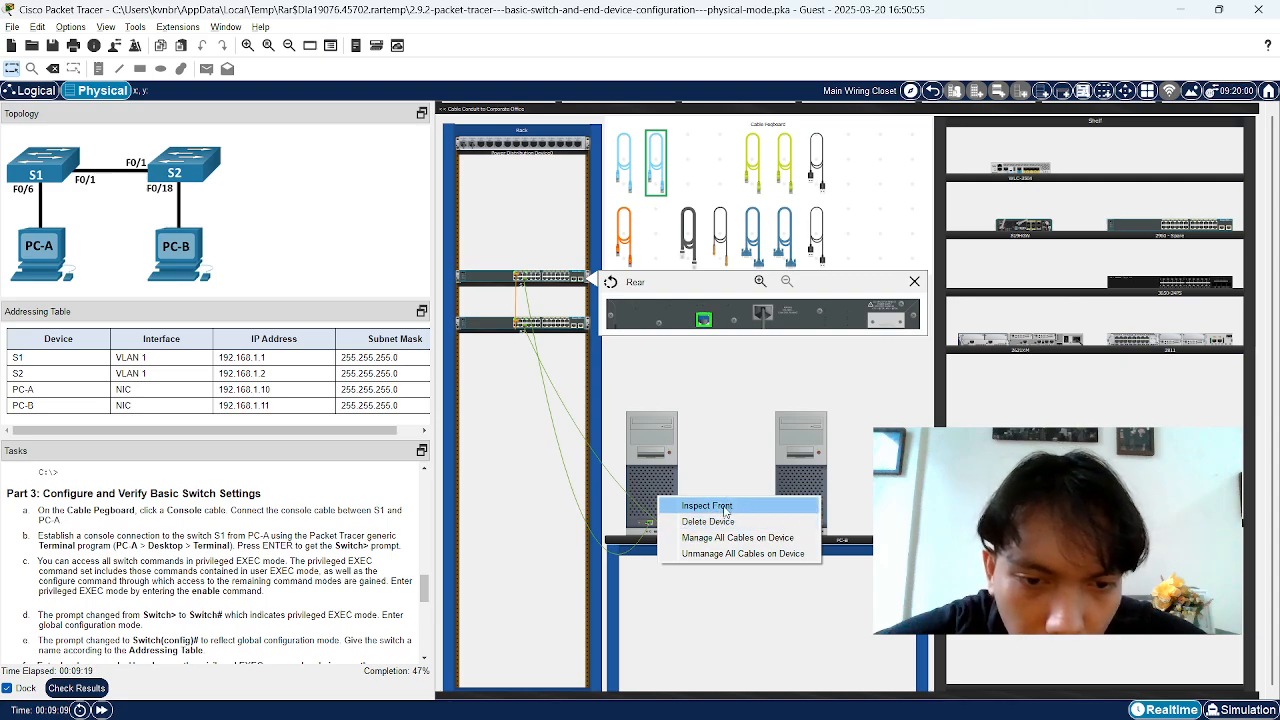
{"action": "left_click", "coordinate": [725, 510]}
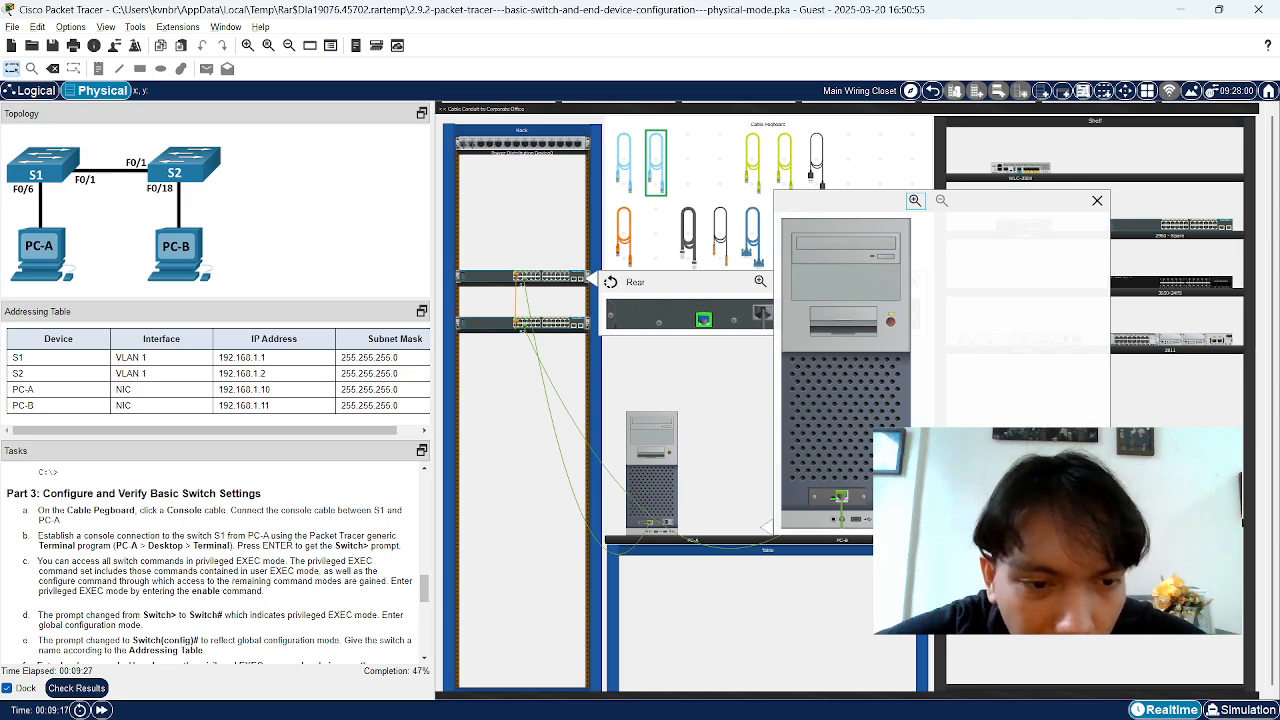
{"action": "left_click", "coordinate": [704, 319]}
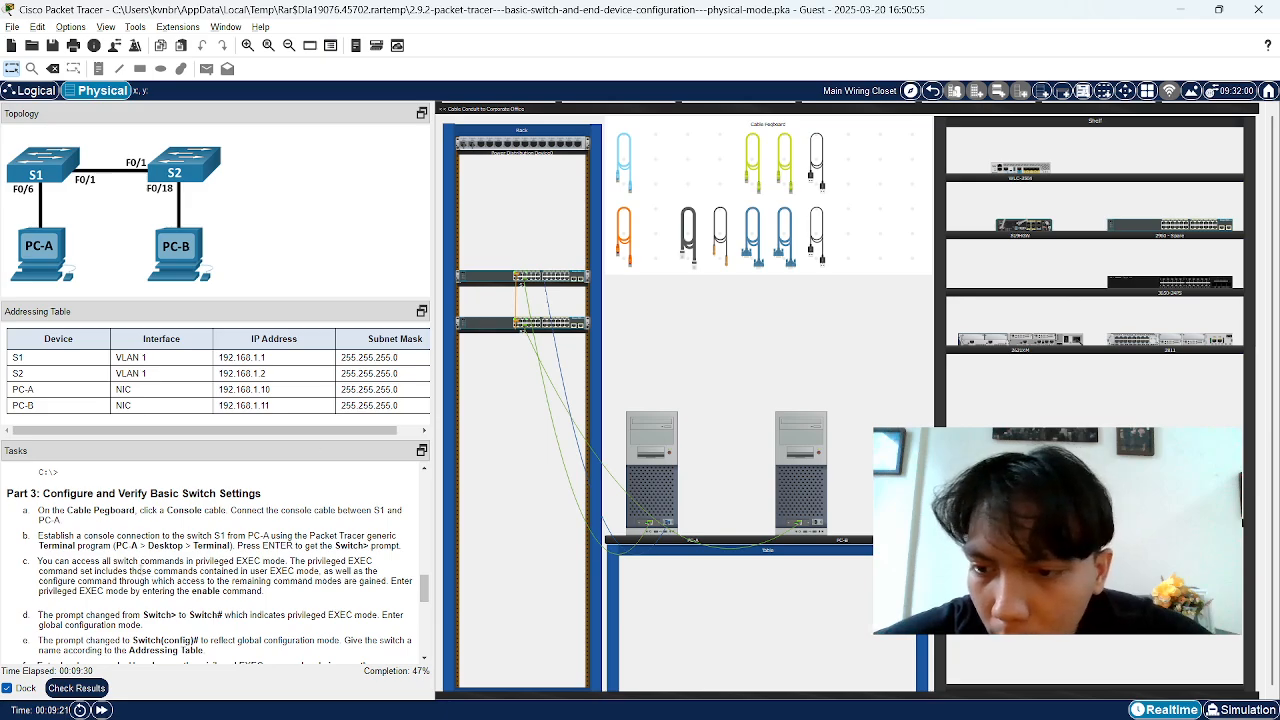
Highlight the PC-A > Desktop > Terminal wording in task step b
{"action": "left_click_drag", "start_coordinate": [38, 537], "coordinate": [359, 538]}
{"action": "left_click", "coordinate": [268, 538]}
{"action": "left_click", "coordinate": [359, 538]}
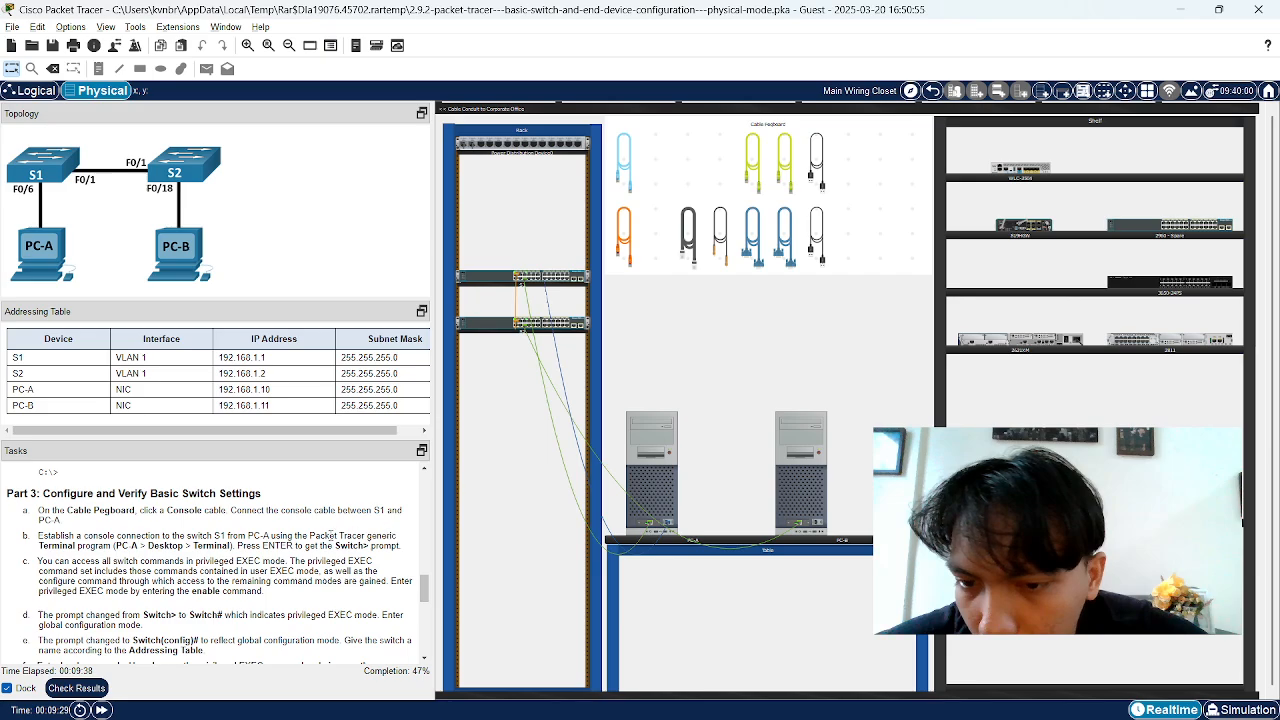
{"action": "left_click", "coordinate": [127, 545]}
{"action": "left_click_drag", "start_coordinate": [64, 547], "coordinate": [168, 547]}
{"action": "left_click", "coordinate": [168, 547]}
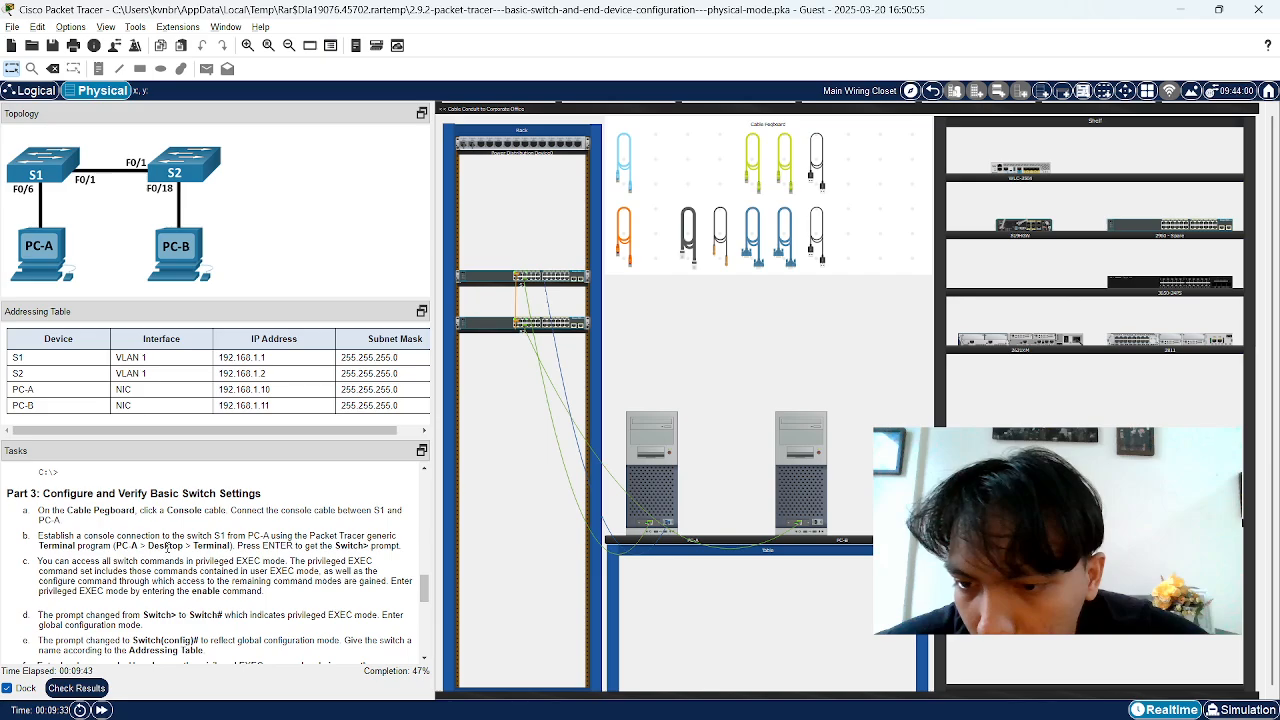
{"action": "right_click", "coordinate": [658, 478]}
{"action": "left_click", "coordinate": [641, 359]}
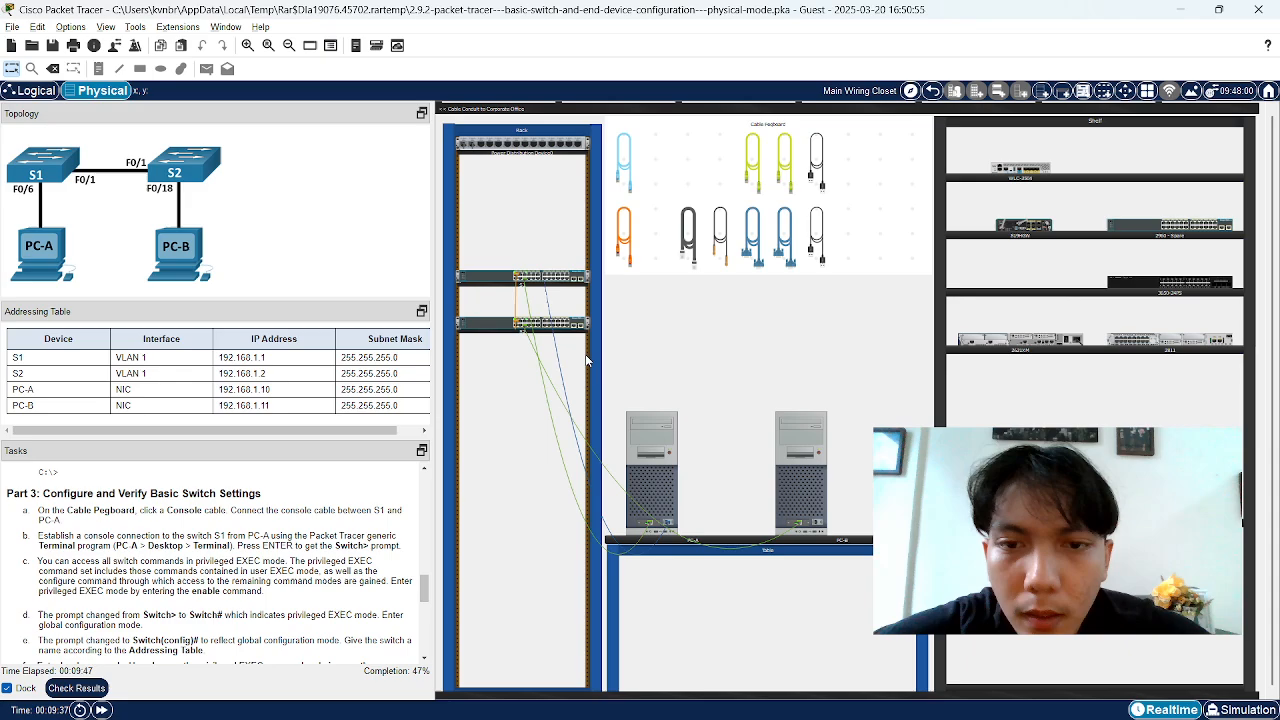
Open PC-A's Terminal with 9600 baud 8N1 settings and bring up the Switch> prompt
{"action": "left_click", "coordinate": [652, 497]}
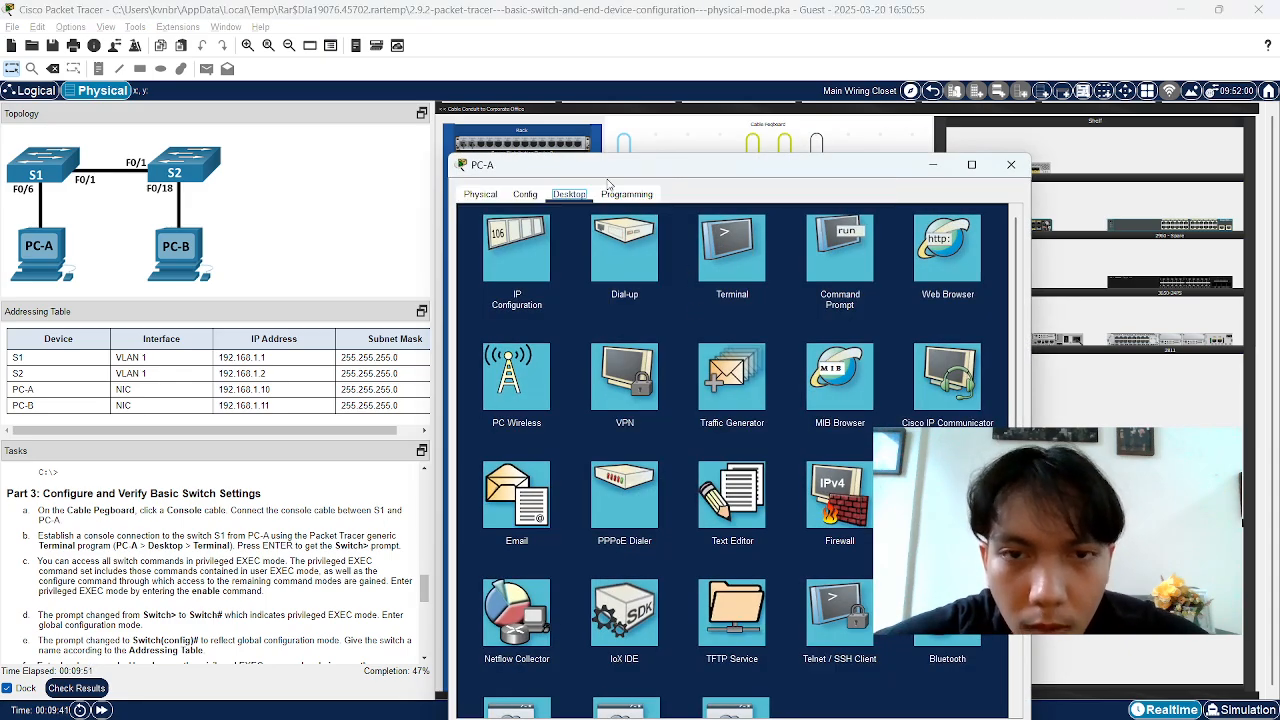
{"action": "left_click_drag", "start_coordinate": [605, 170], "coordinate": [532, 86]}
{"action": "left_click", "coordinate": [800, 245]}
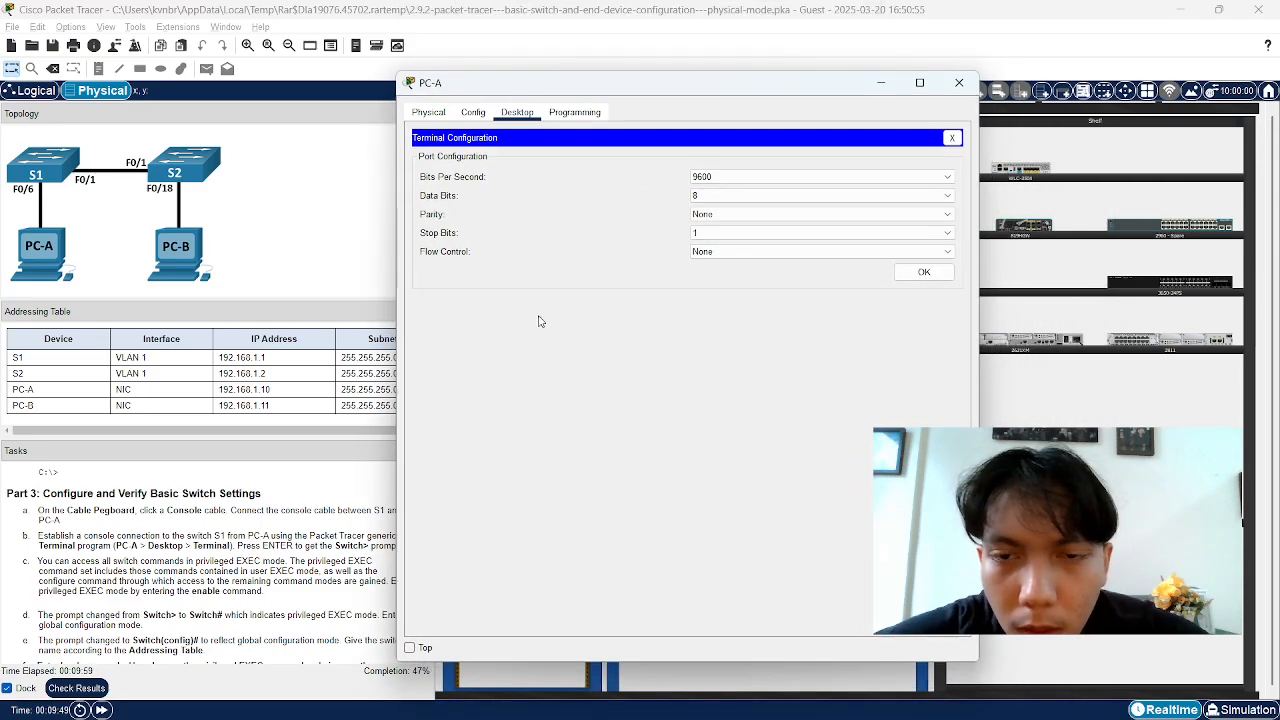
{"action": "left_click", "coordinate": [923, 272]}
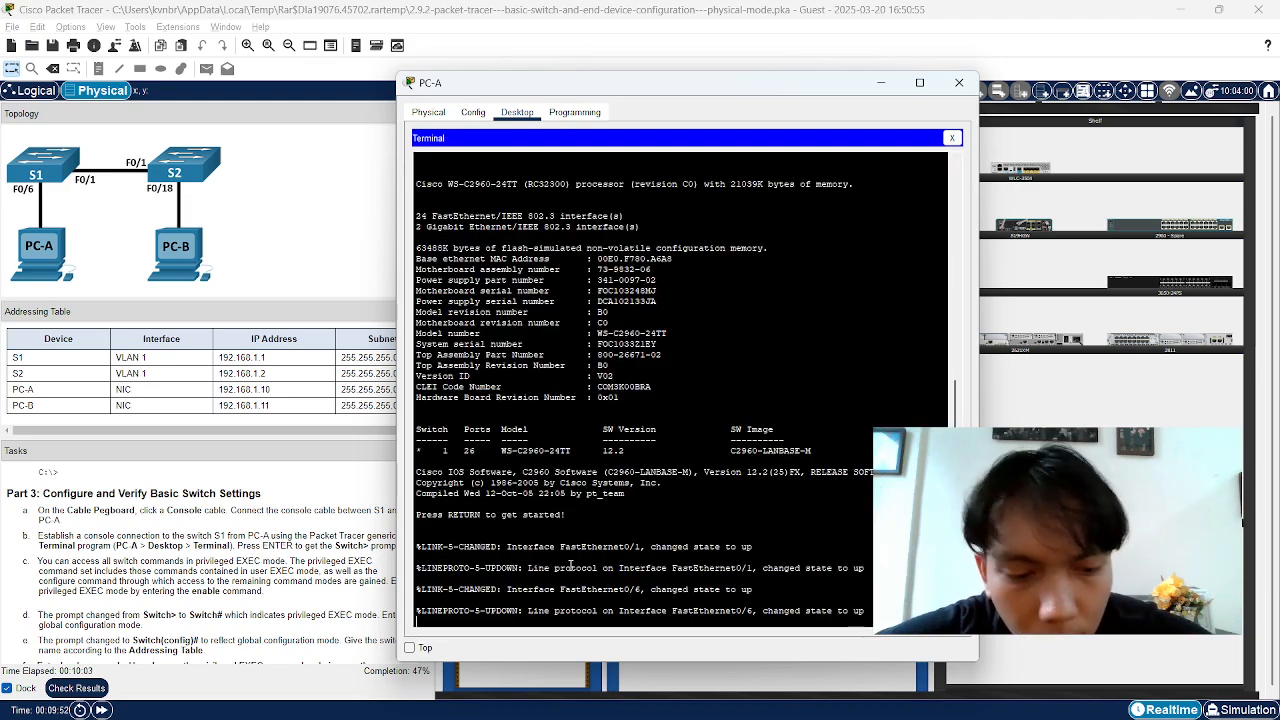
{"action": "key", "text": "Return"}
Select the Switch> prompt text and move the PC-A terminal window to uncover the rack
{"action": "double_click", "coordinate": [434, 620]}
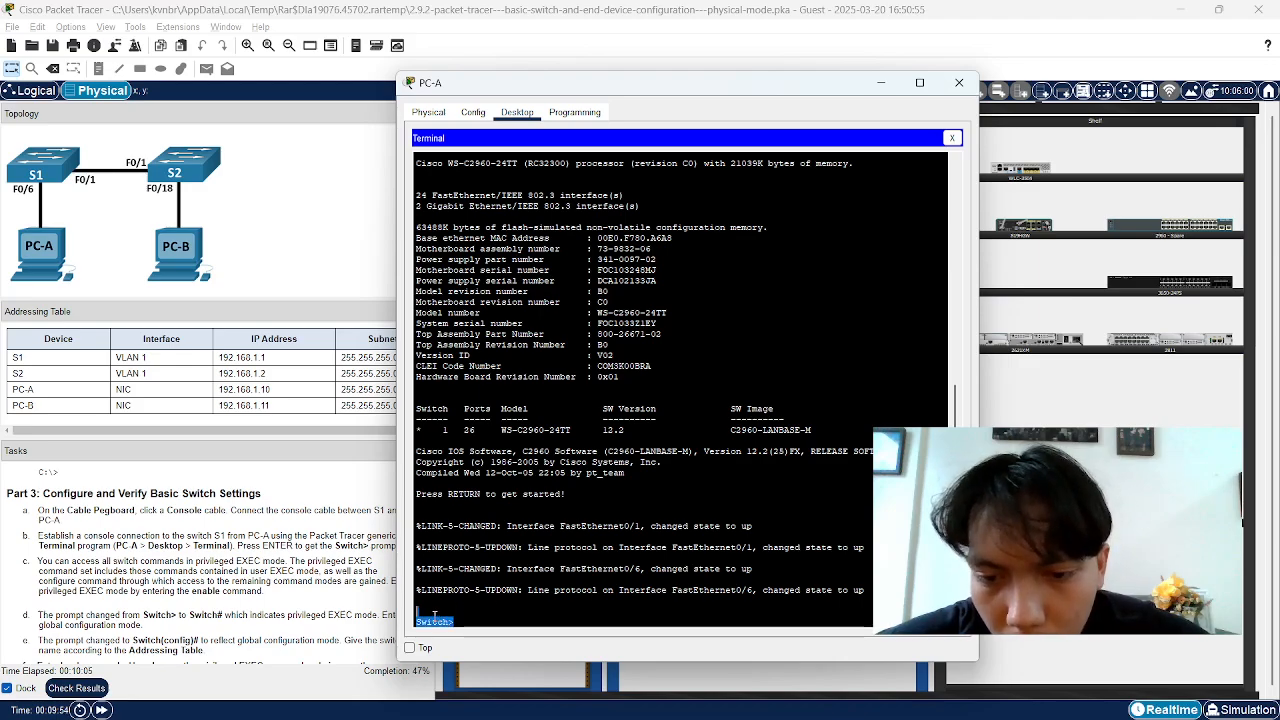
{"action": "left_click", "coordinate": [452, 625]}
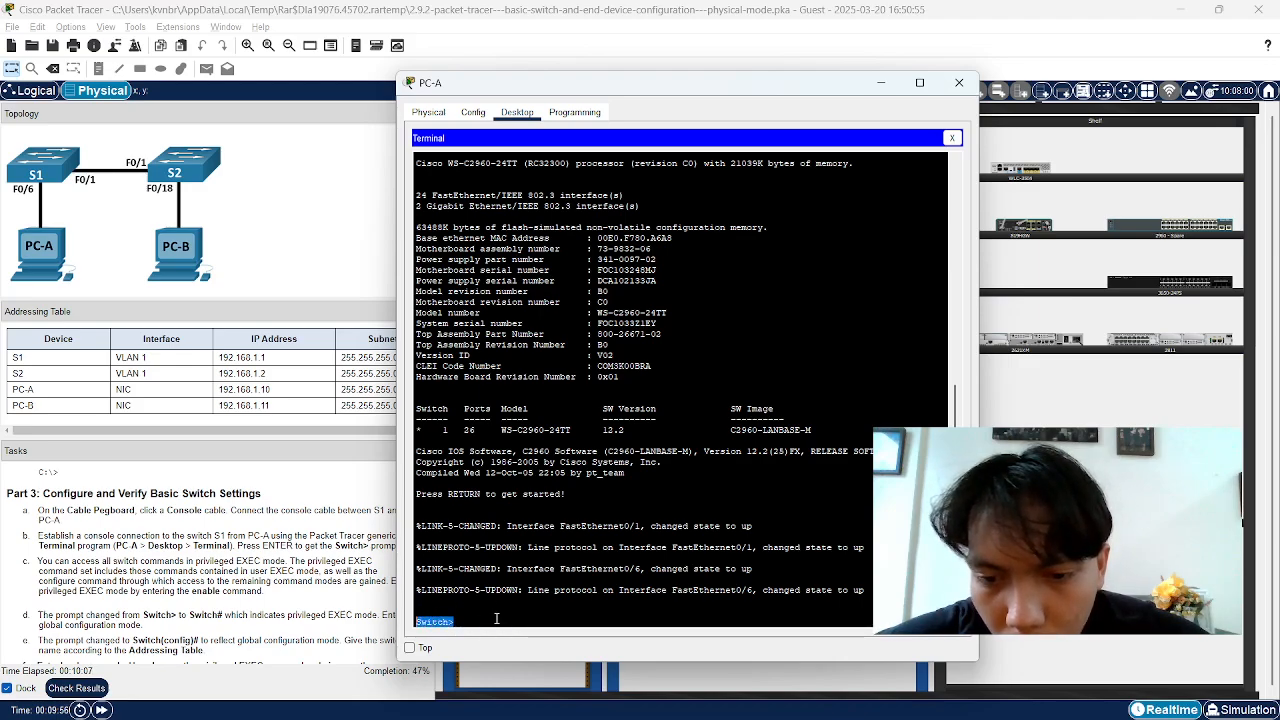
{"action": "left_click_drag", "start_coordinate": [497, 85], "coordinate": [887, 211]}
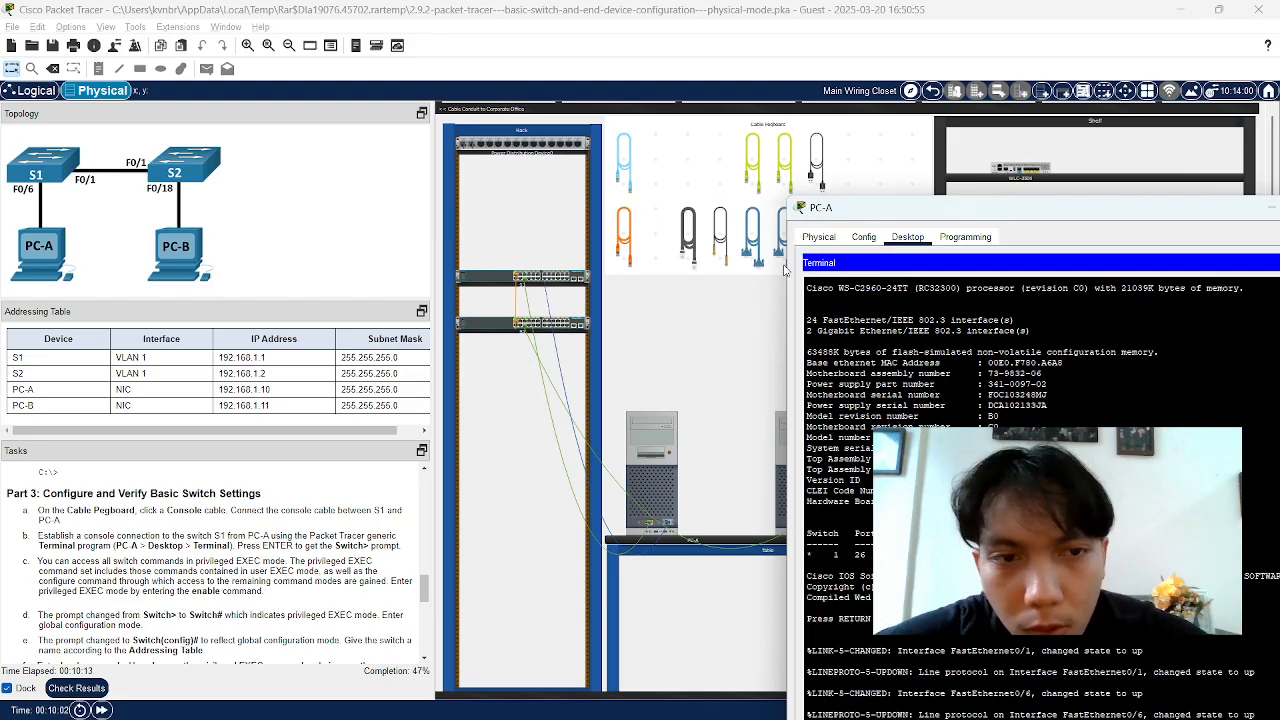
{"action": "left_click_drag", "start_coordinate": [848, 202], "coordinate": [574, 72]}
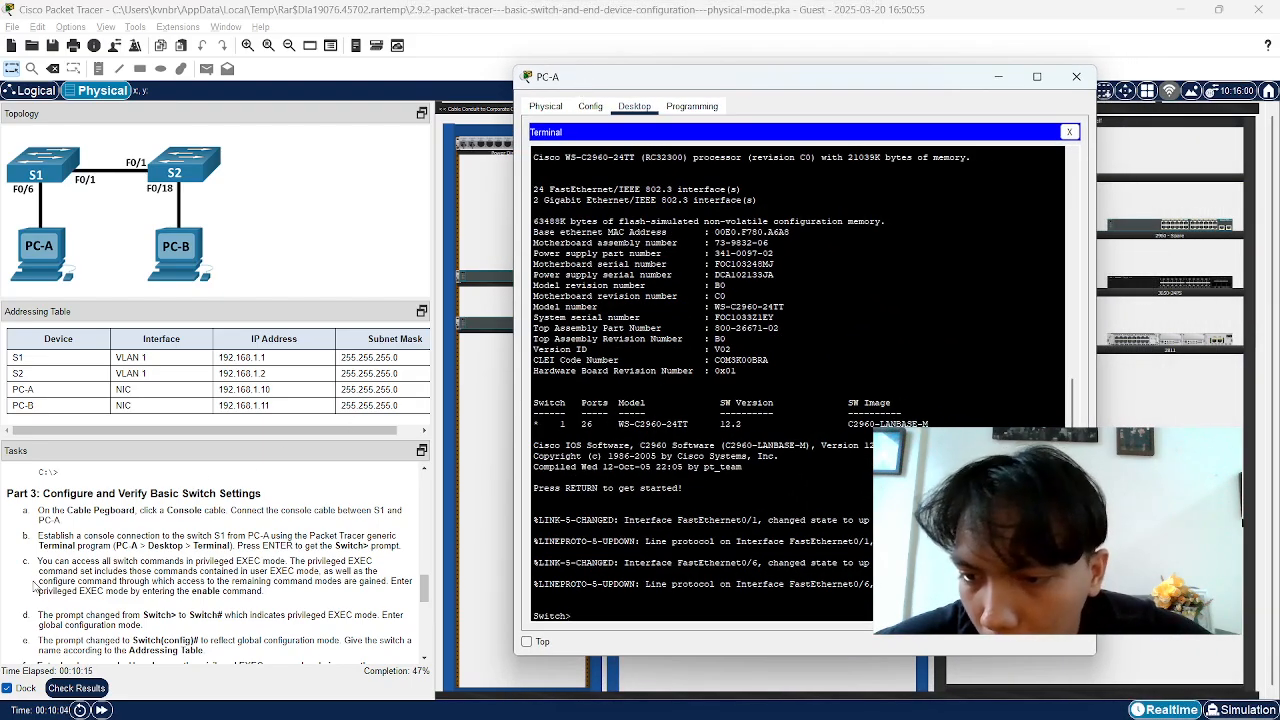
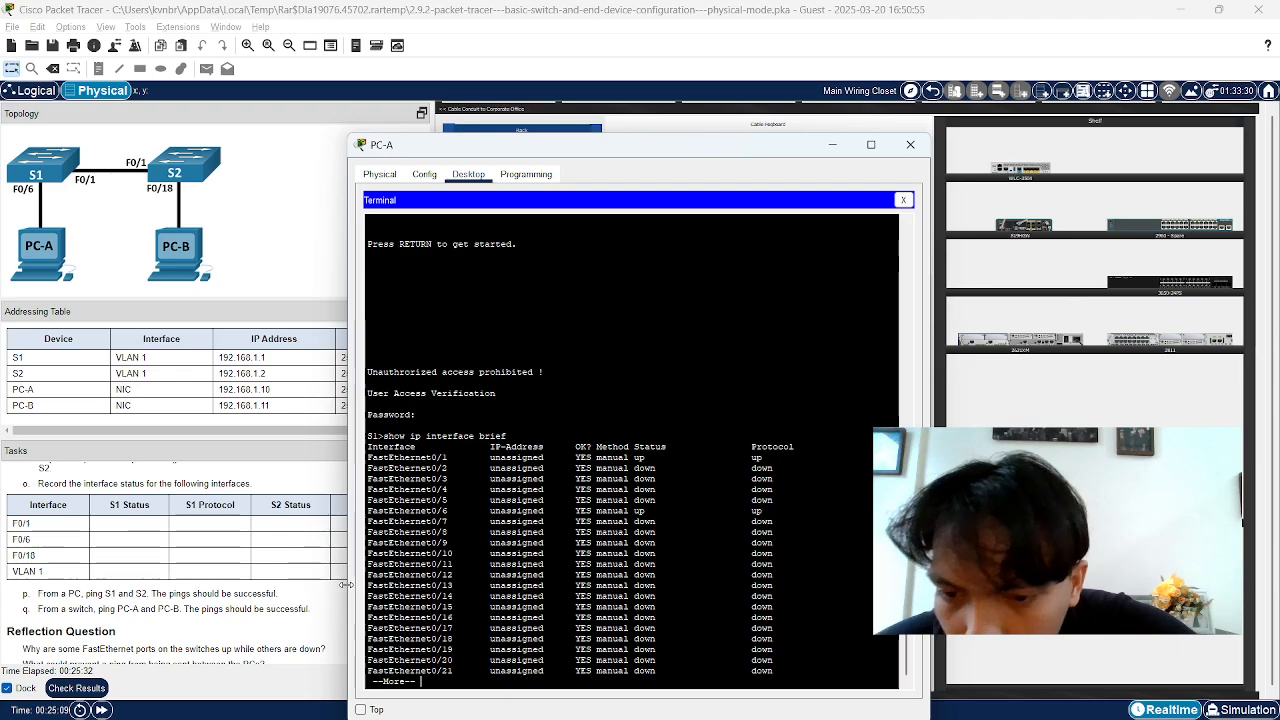
Finish the show ip interface brief listing on S1 and return to a fresh prompt
{"action": "scroll", "coordinate": [185, 633], "scroll_direction": "down", "scroll_amount": 1}
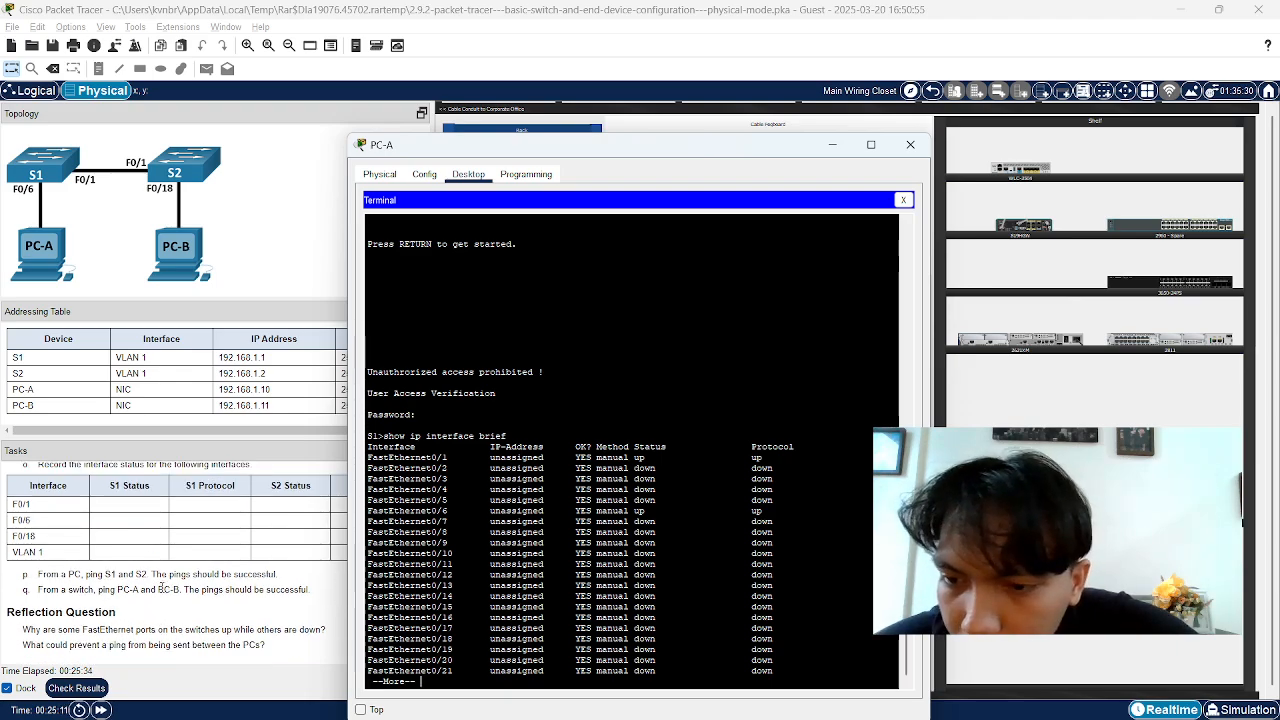
{"action": "scroll", "coordinate": [115, 605], "scroll_direction": "up", "scroll_amount": 2}
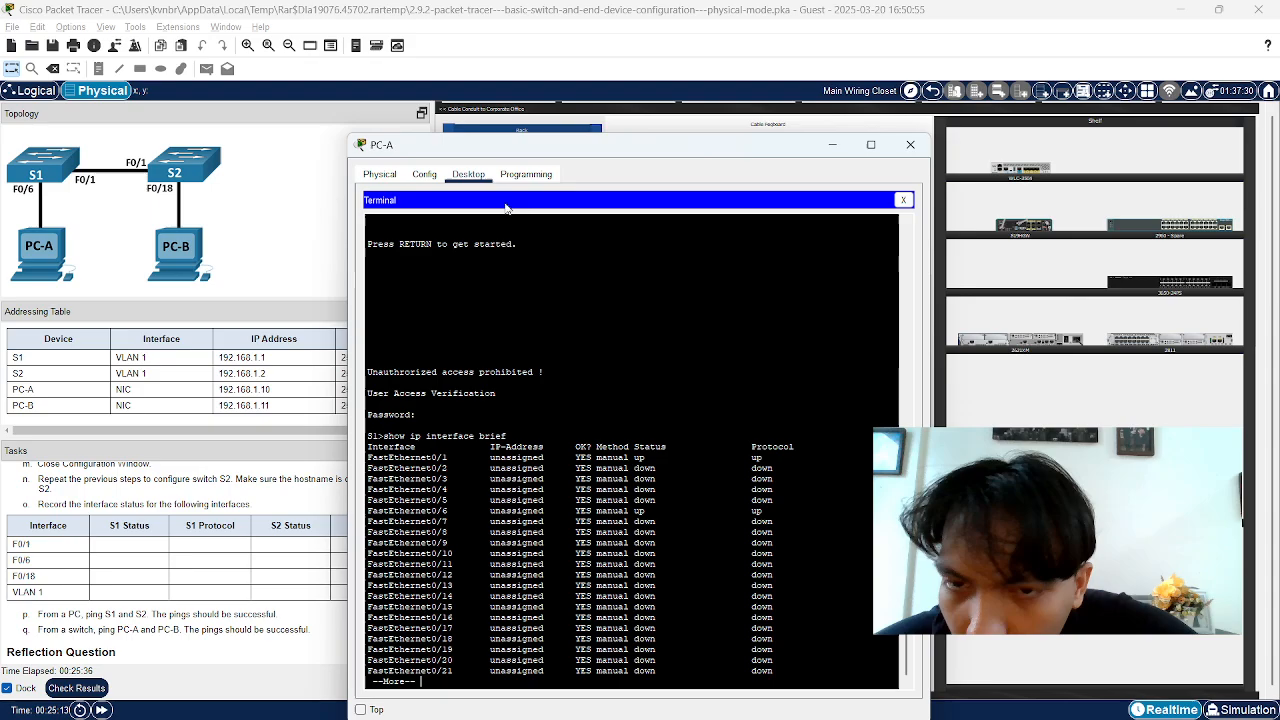
{"action": "left_click_drag", "start_coordinate": [460, 150], "coordinate": [588, 131]}
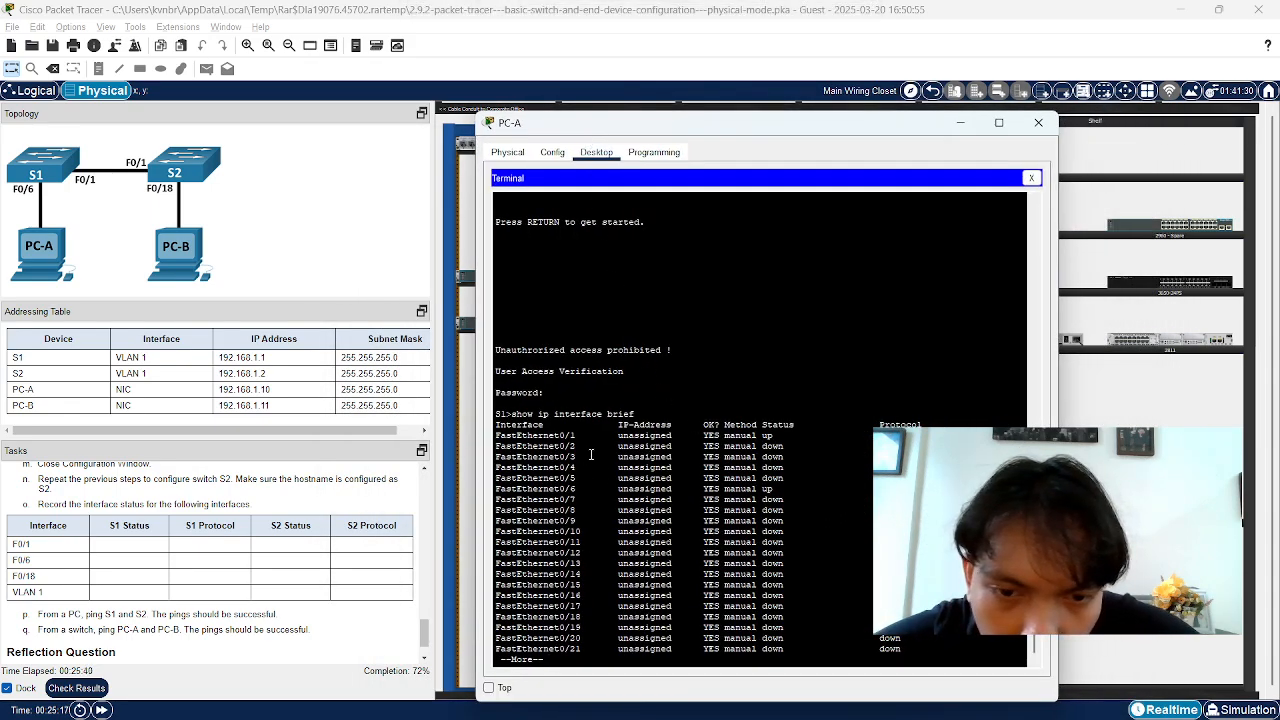
{"action": "key", "text": "space"}
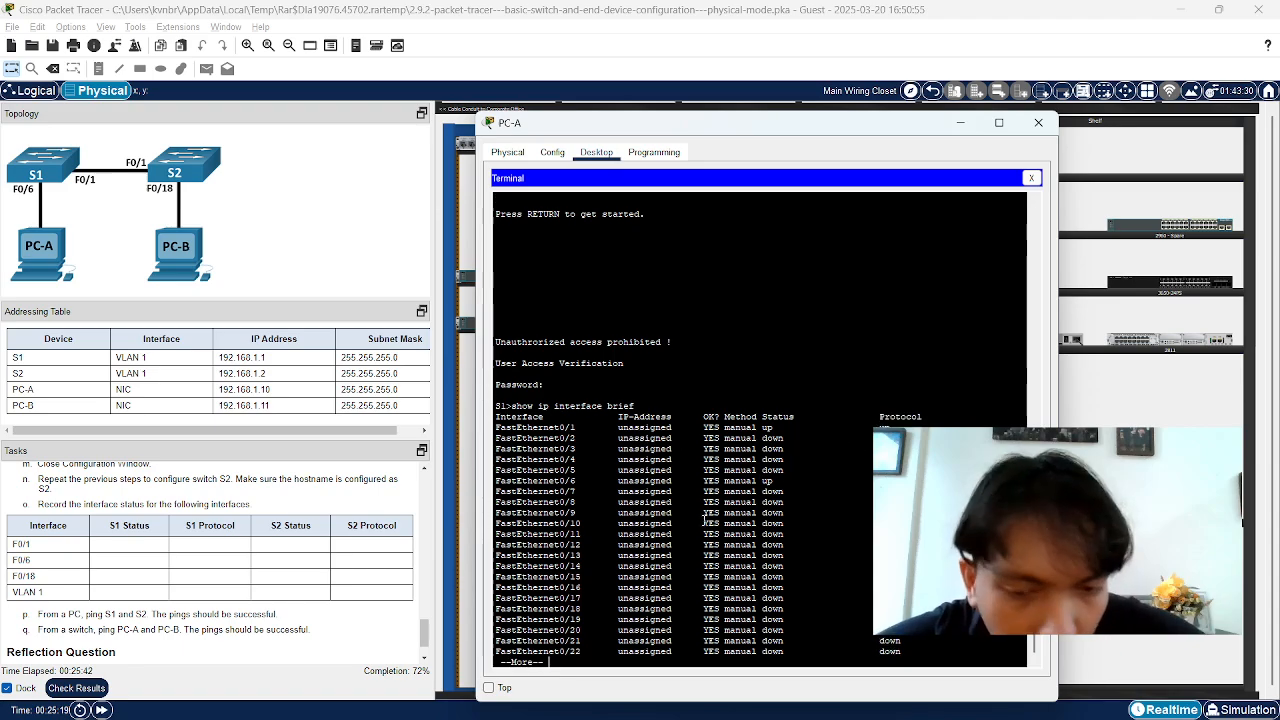
{"action": "key", "text": "Return"}
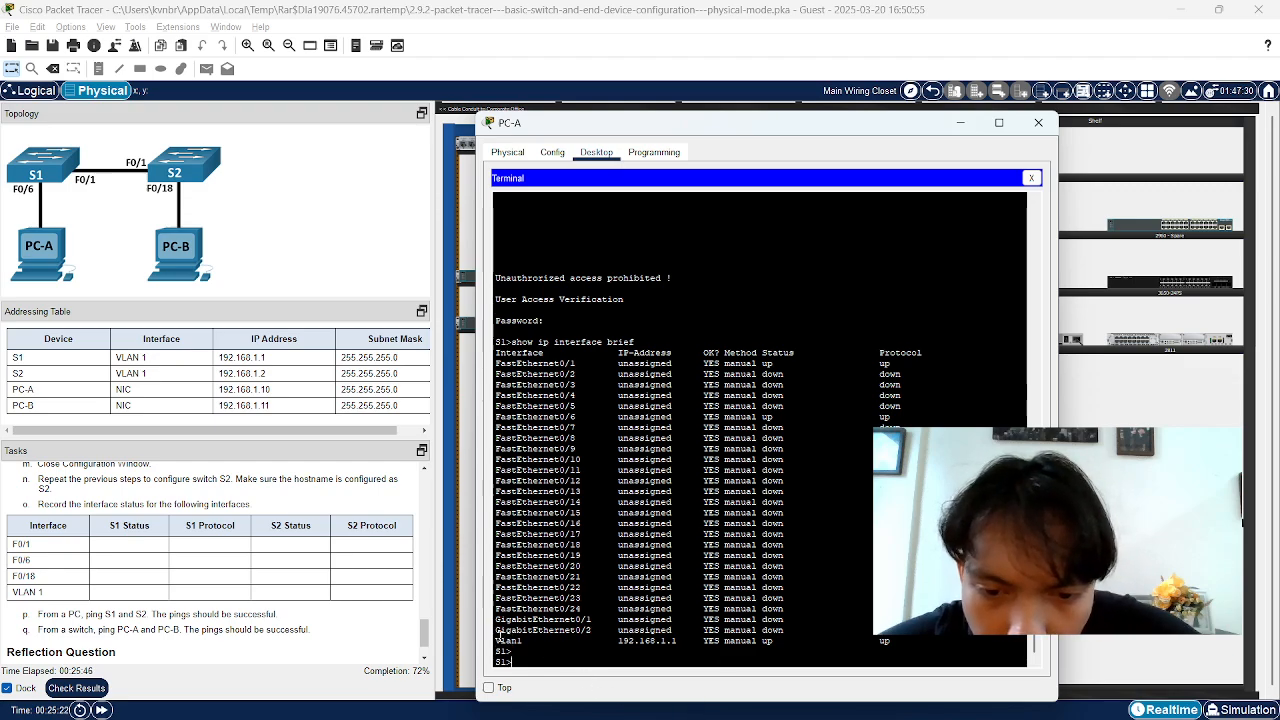
Compare Vlan1's address 192.168.1.1 with S1's IP address in the Addressing Table
{"action": "left_click_drag", "start_coordinate": [497, 640], "coordinate": [899, 645]}
{"action": "left_click", "coordinate": [622, 643]}
{"action": "left_click", "coordinate": [790, 647]}
{"action": "left_click", "coordinate": [793, 643]}
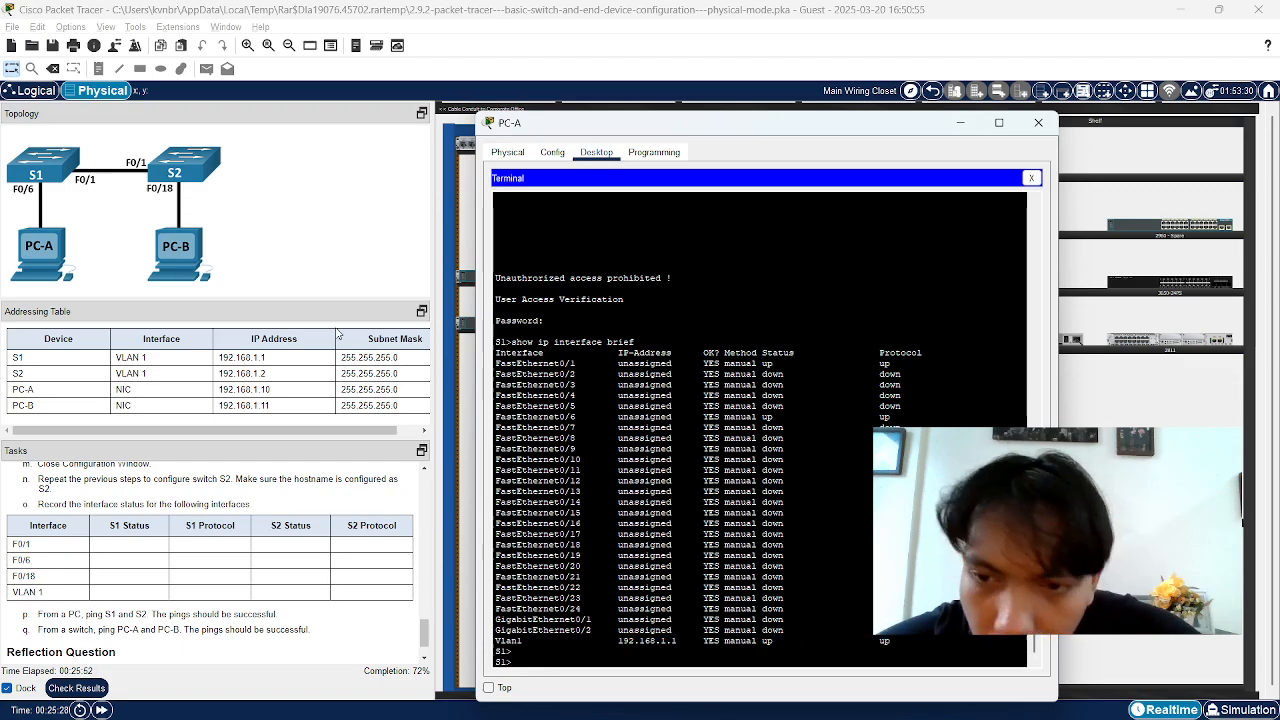
{"action": "left_click_drag", "start_coordinate": [217, 361], "coordinate": [400, 357]}
{"action": "left_click", "coordinate": [400, 357]}
{"action": "key", "text": "alt+Tab"}
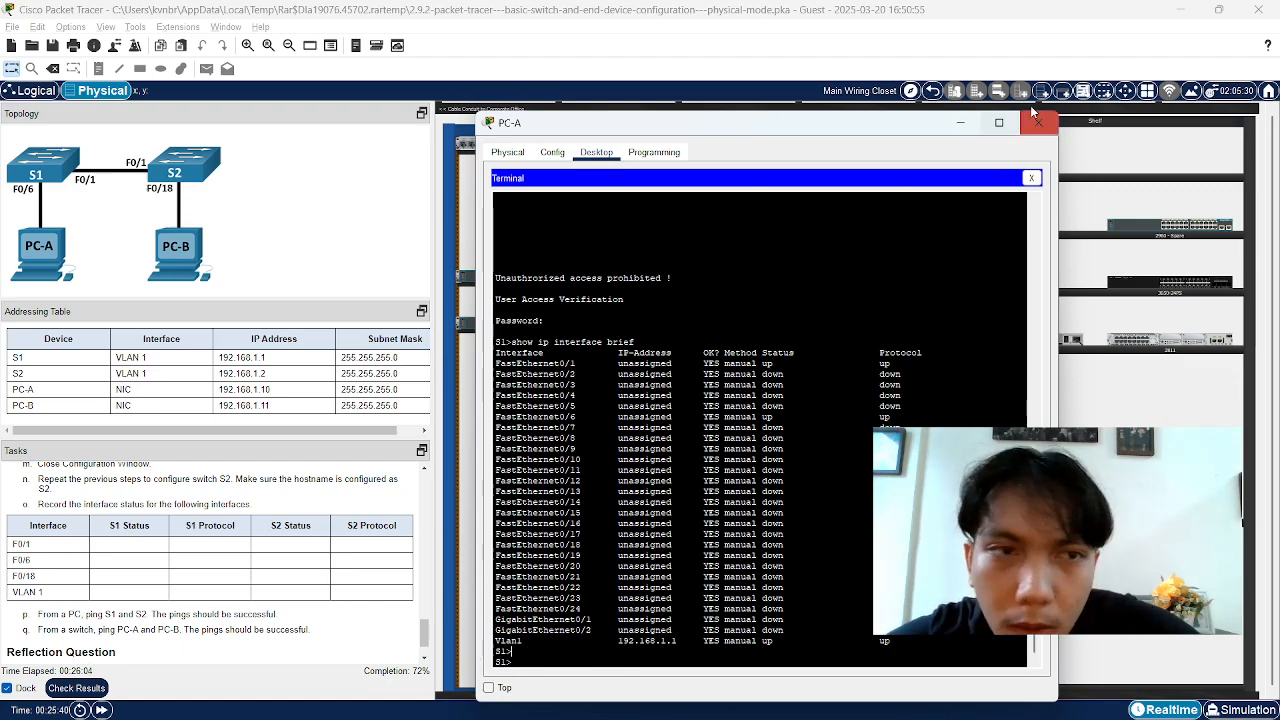
Close PC-A and plug a console cable into the lower switch's rear console port
{"action": "left_click", "coordinate": [1035, 117]}
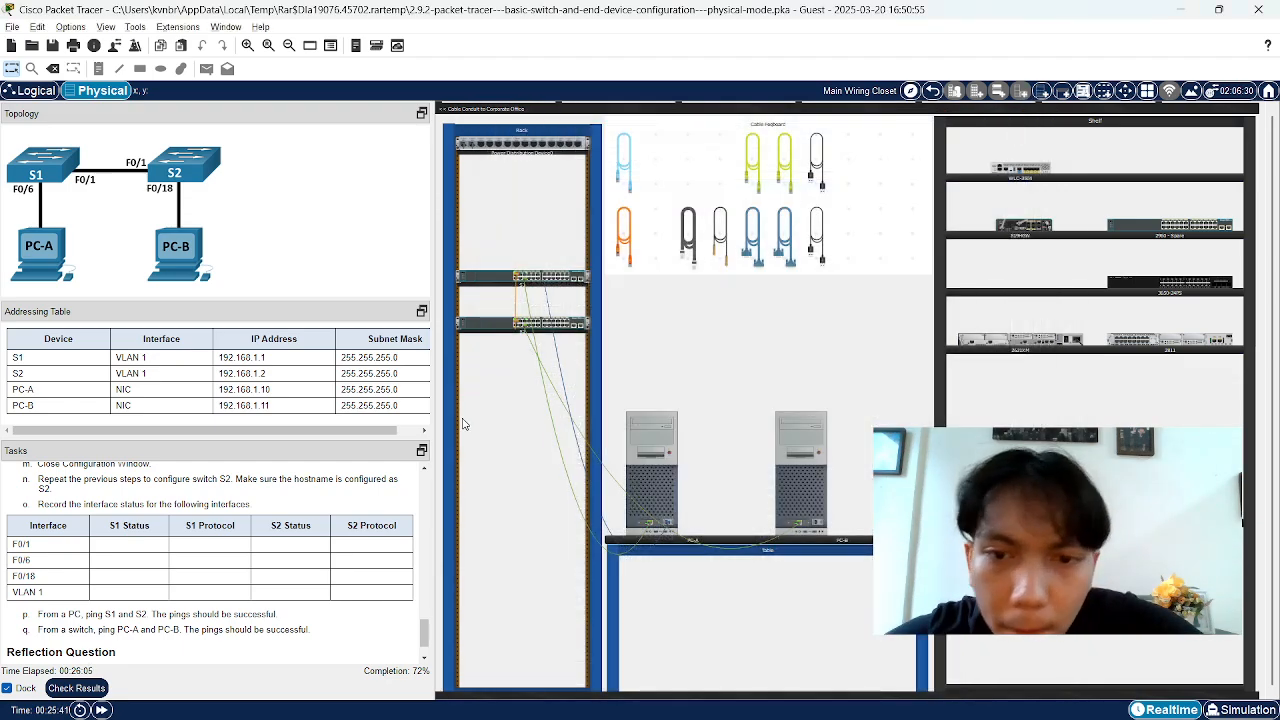
{"action": "left_click", "coordinate": [626, 171]}
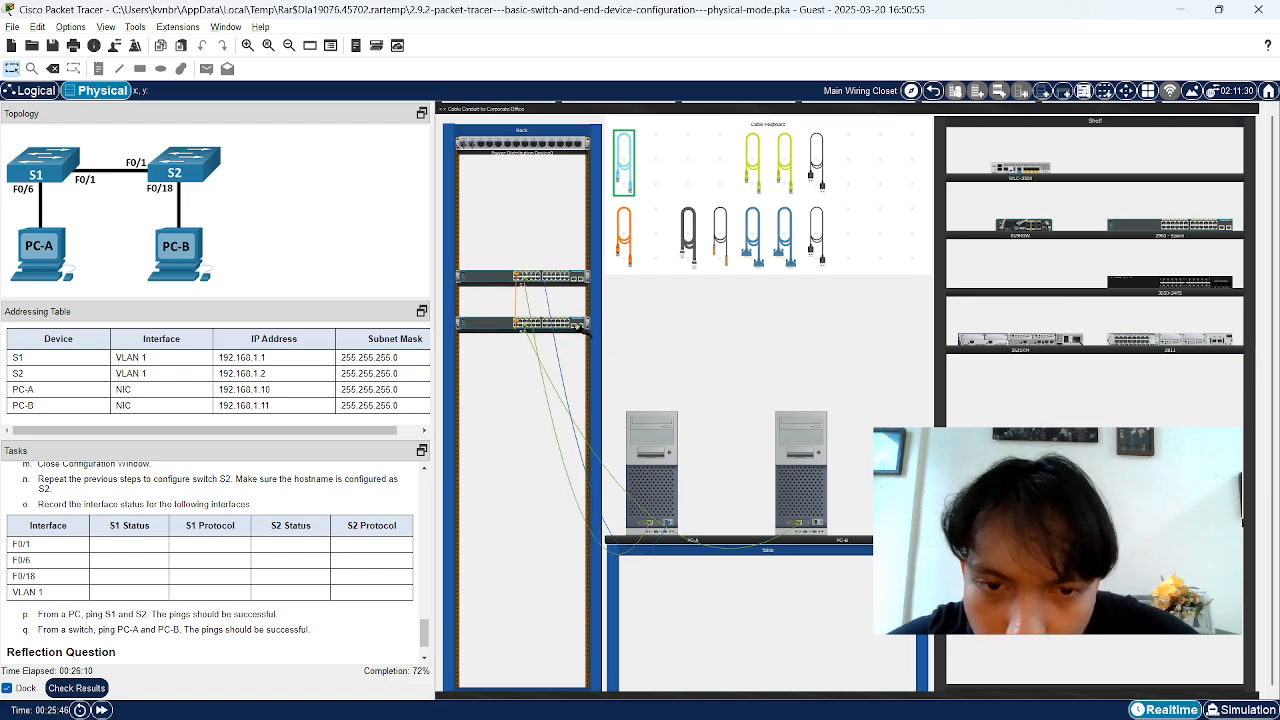
{"action": "left_click", "coordinate": [630, 155]}
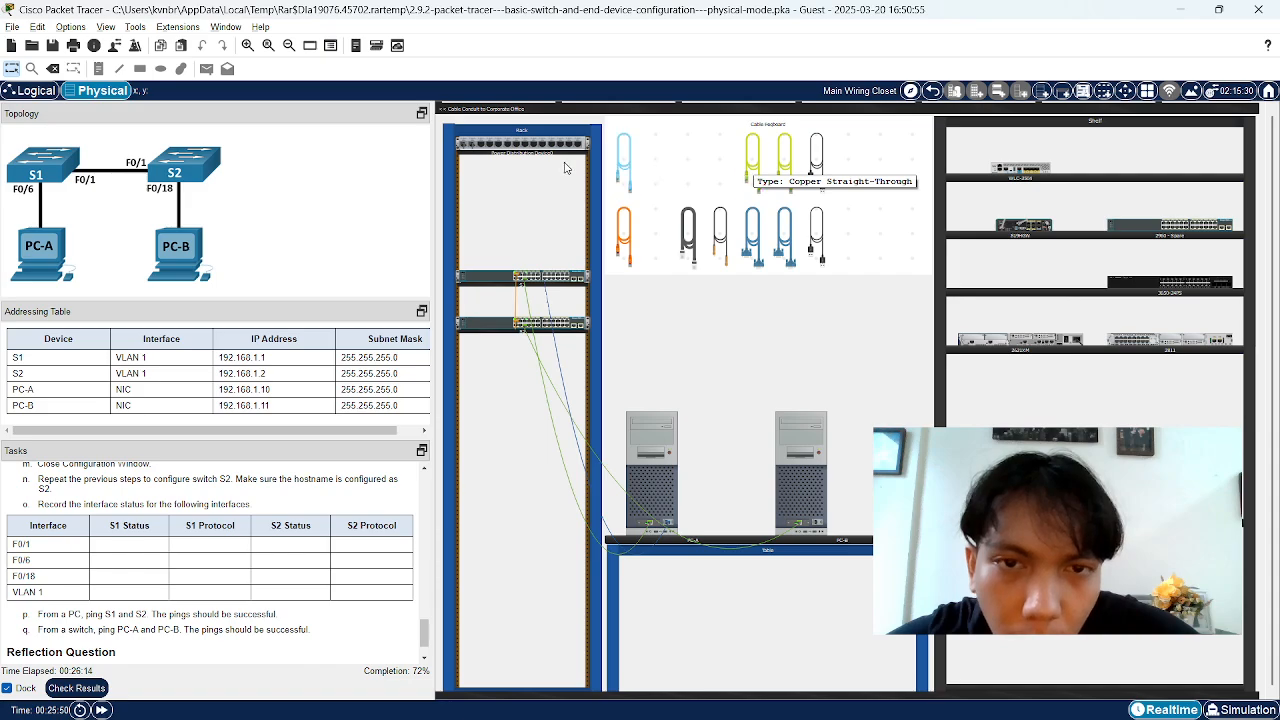
{"action": "left_click", "coordinate": [622, 168]}
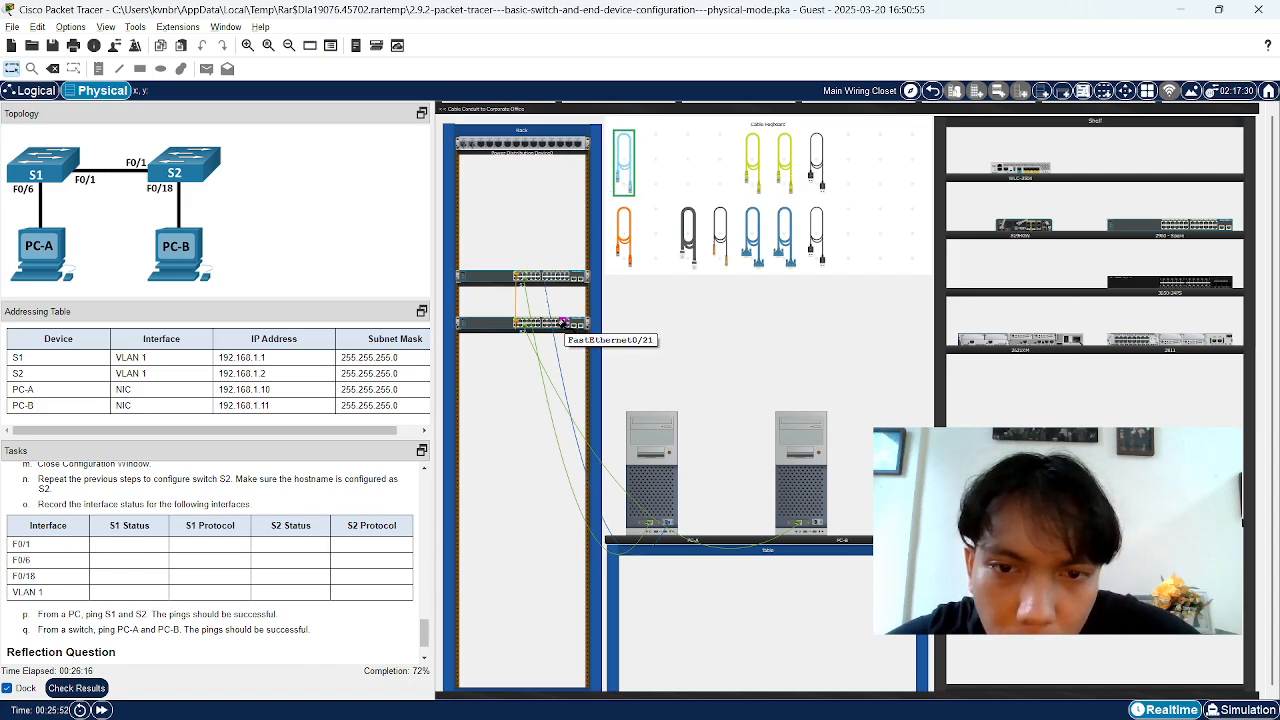
{"action": "left_click", "coordinate": [505, 325]}
{"action": "left_click", "coordinate": [556, 336]}
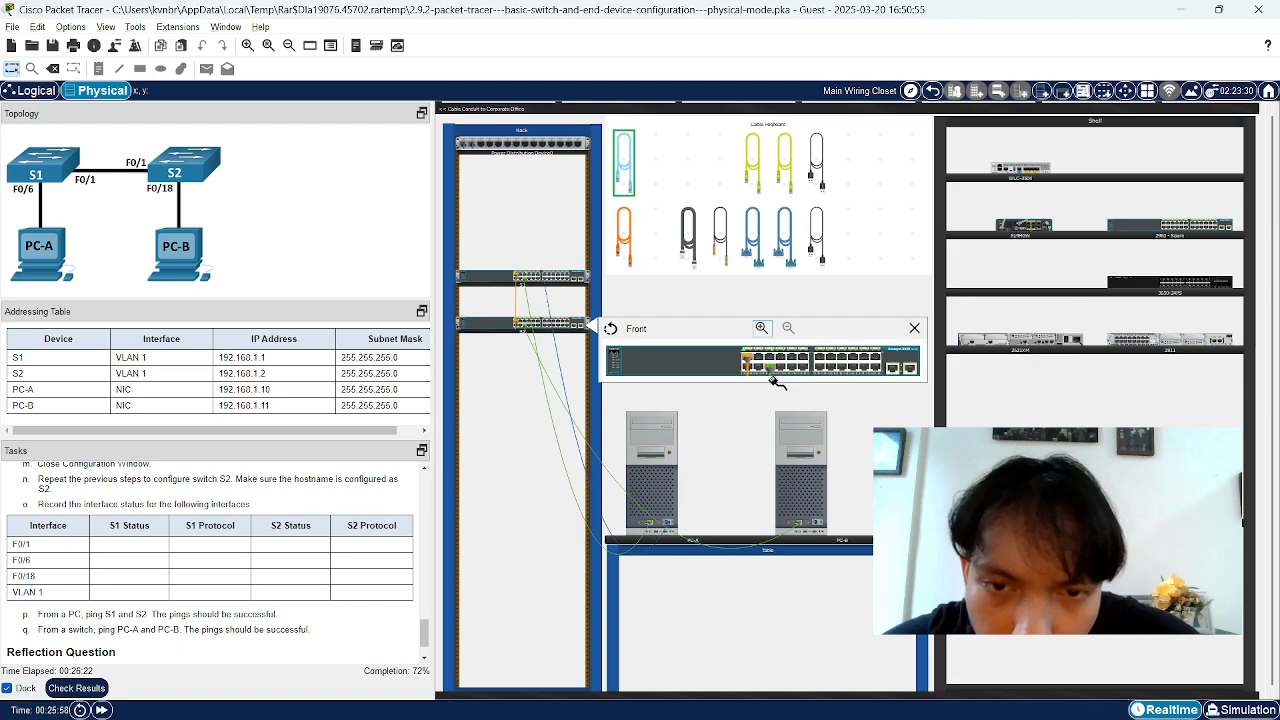
{"action": "left_click", "coordinate": [914, 328]}
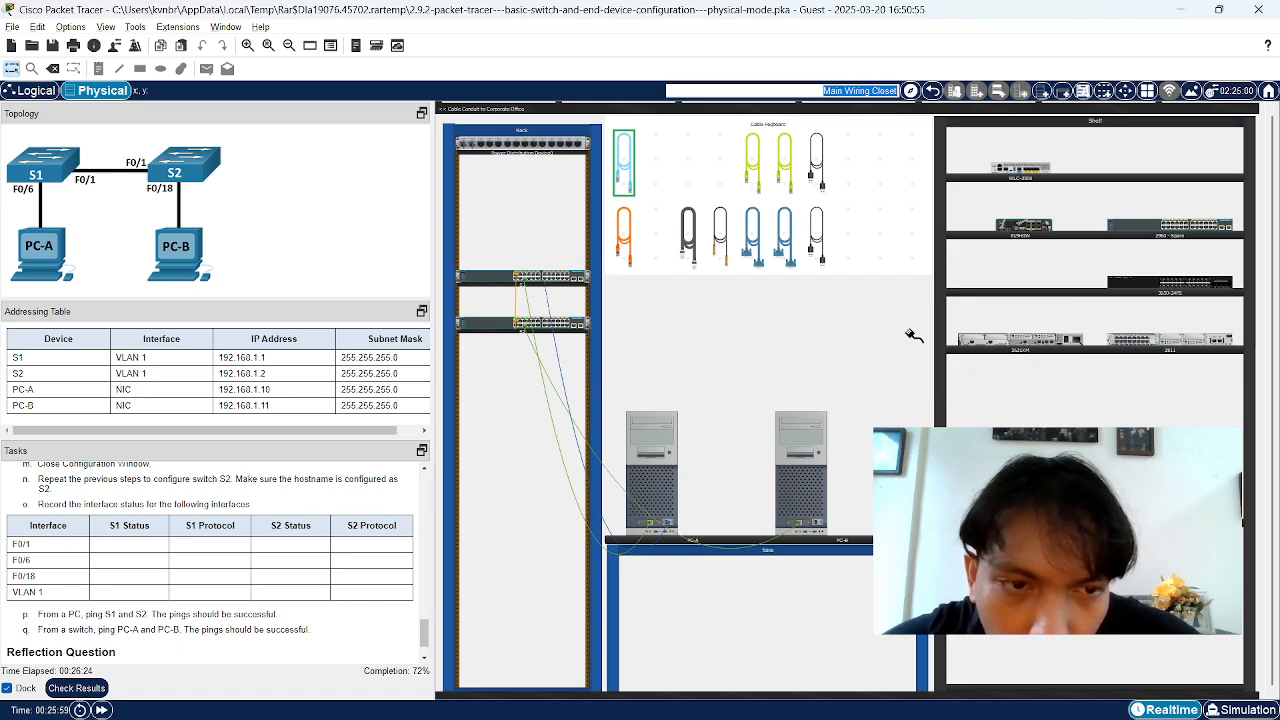
{"action": "right_click", "coordinate": [499, 321]}
{"action": "left_click", "coordinate": [530, 347]}
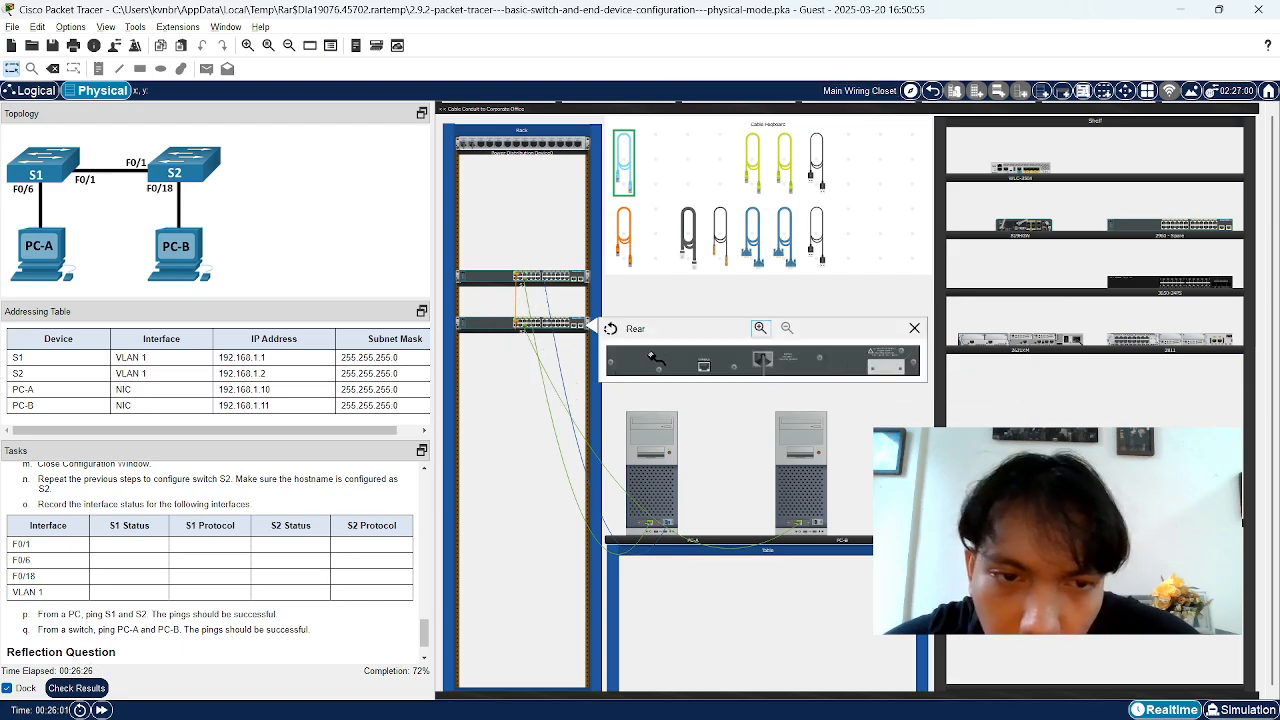
{"action": "left_click", "coordinate": [705, 366]}
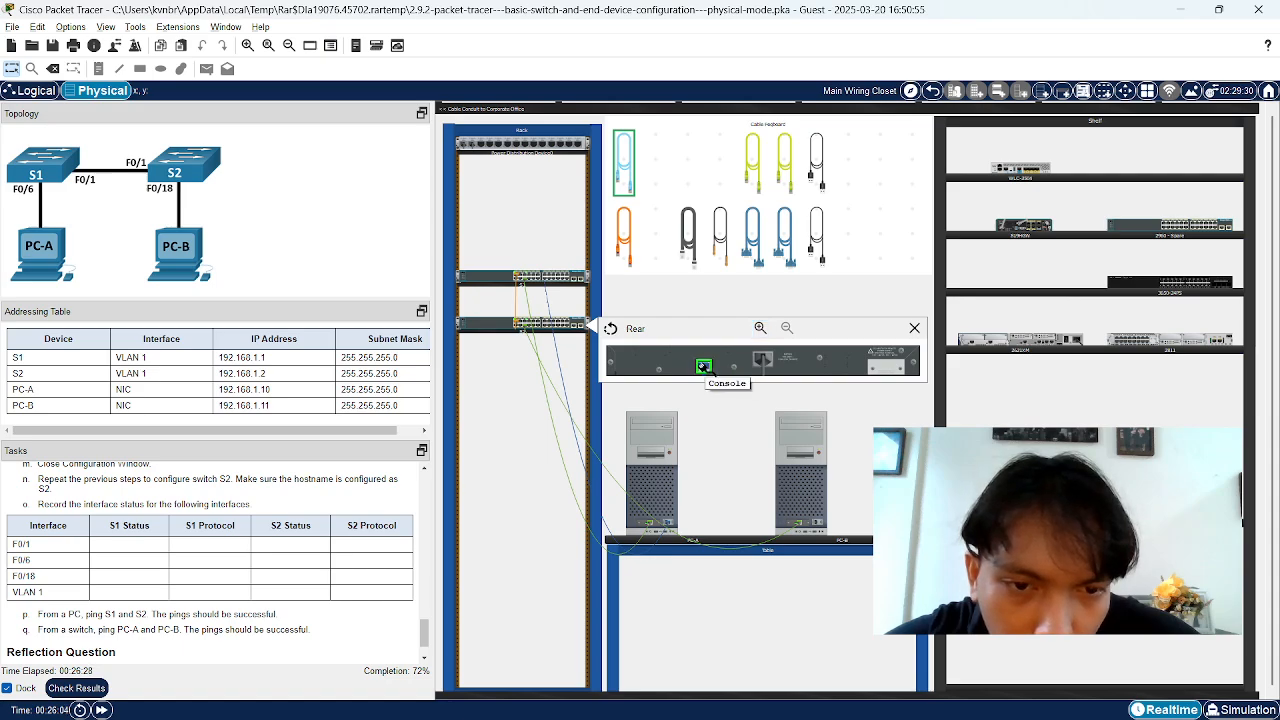
{"action": "left_click", "coordinate": [914, 328]}
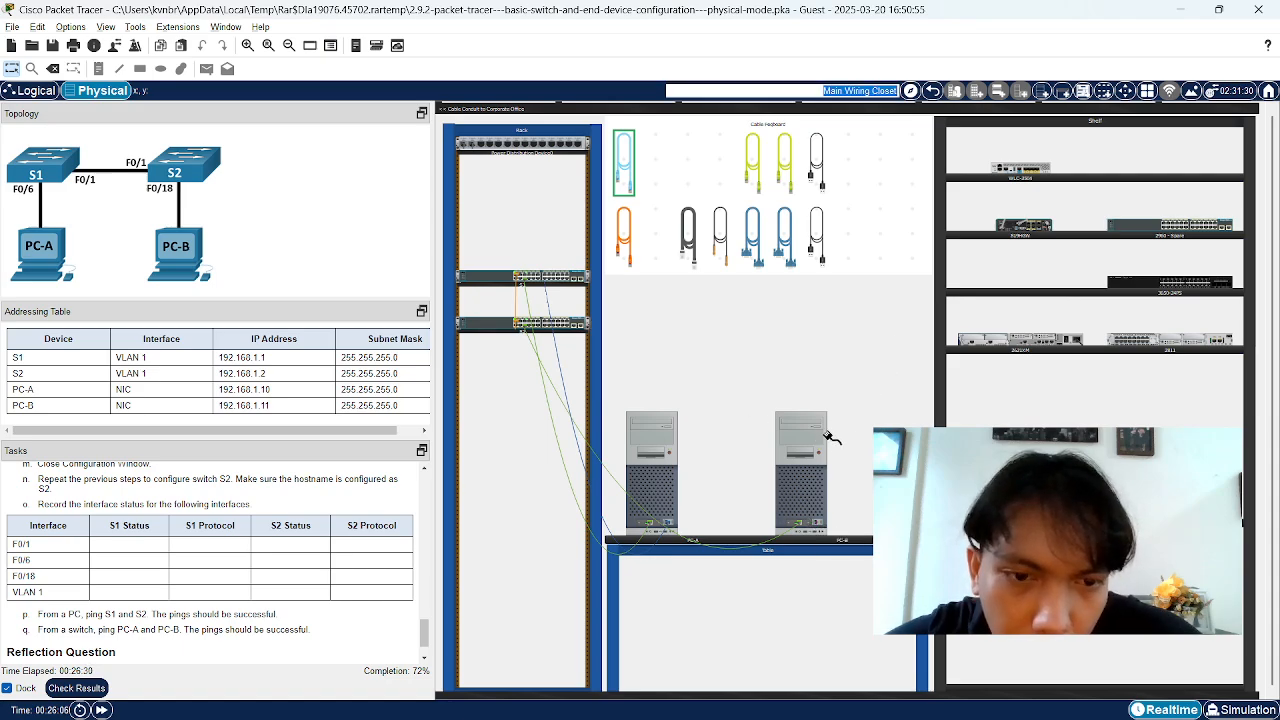
Attach the console cable's other end to PC-B and open PC-B's device window
{"action": "right_click", "coordinate": [808, 464]}
{"action": "left_click", "coordinate": [848, 484]}
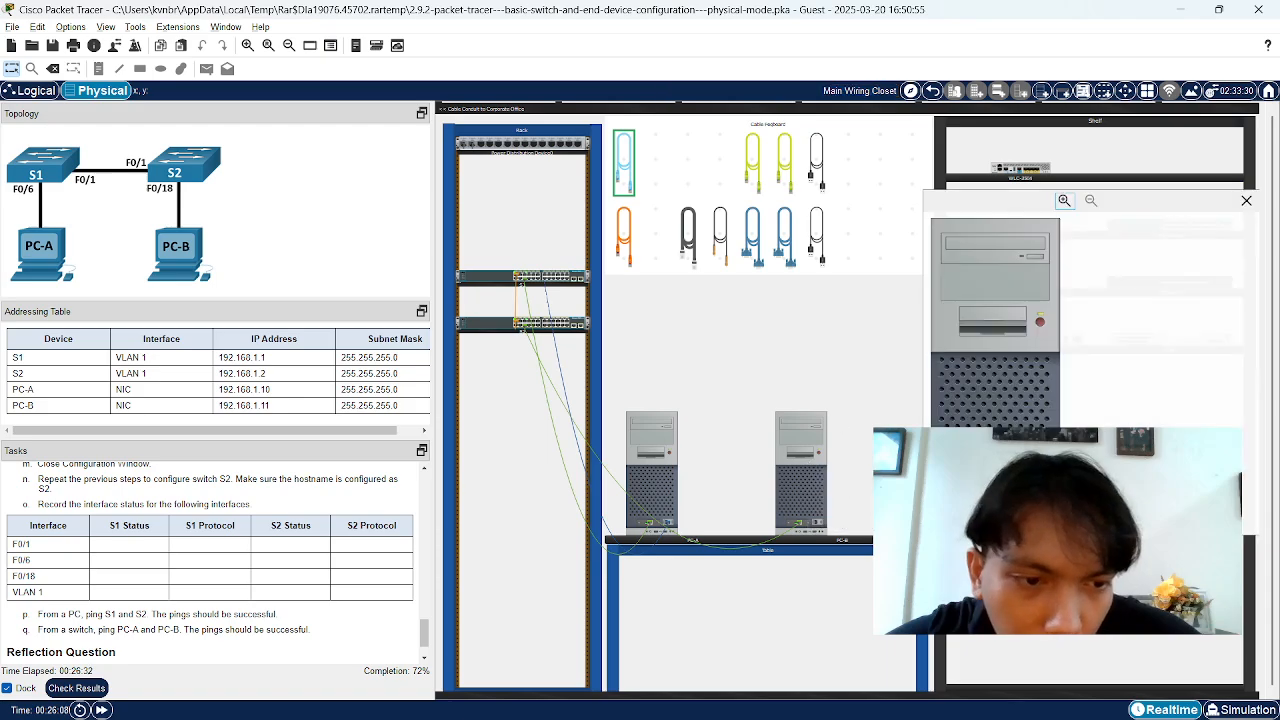
{"action": "left_click", "coordinate": [1035, 496]}
{"action": "right_click", "coordinate": [791, 470]}
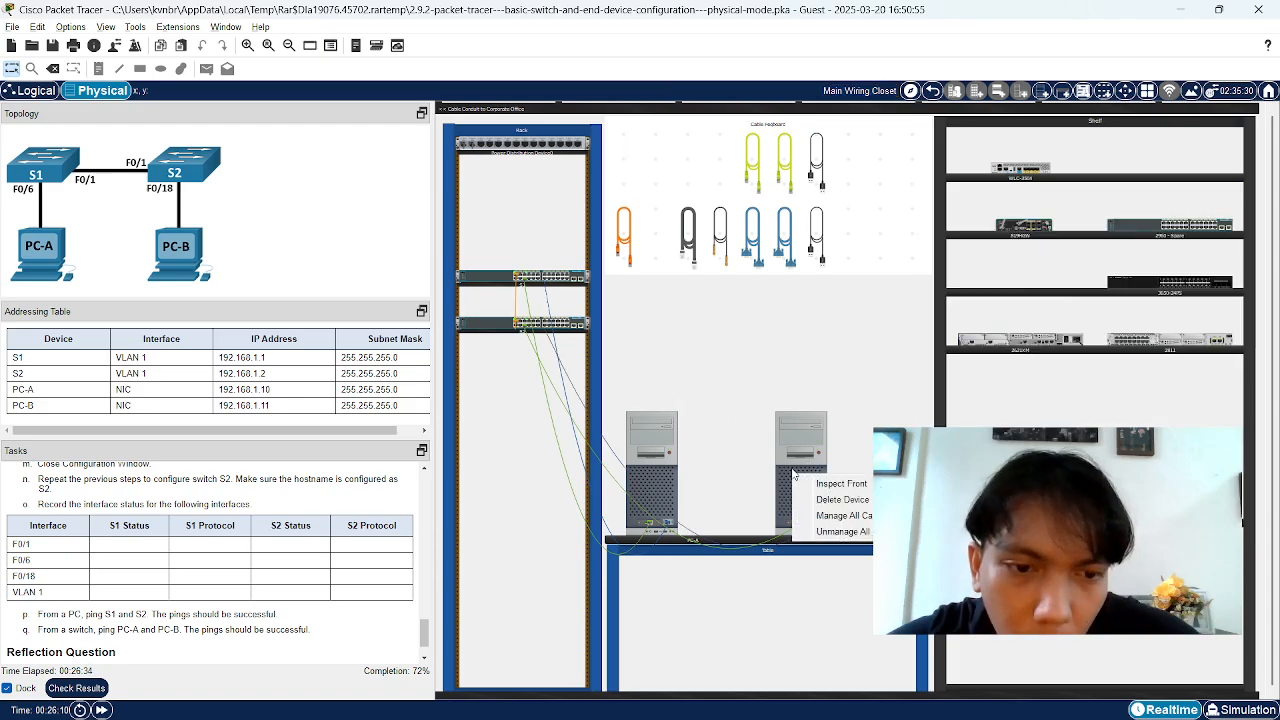
{"action": "left_click", "coordinate": [788, 437]}
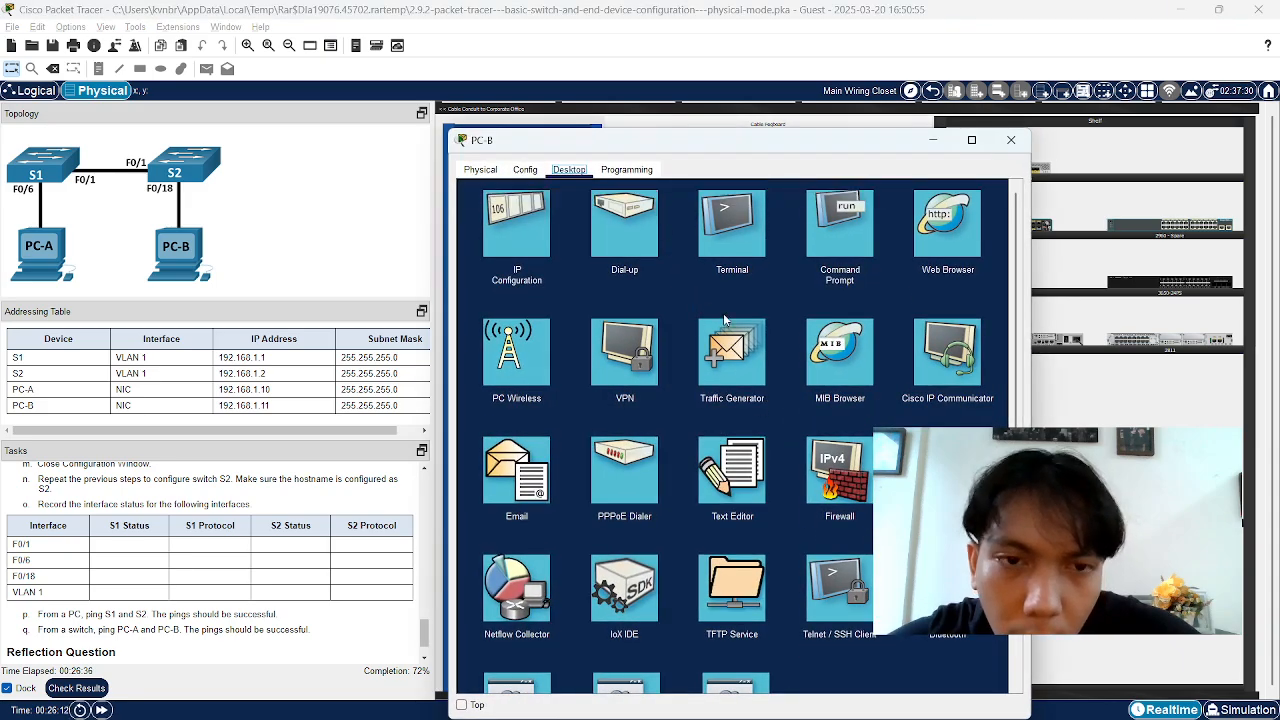
Open PC-B's Terminal with default settings and enter privileged mode with enable
{"action": "left_click", "coordinate": [740, 254]}
{"action": "left_click_drag", "start_coordinate": [863, 148], "coordinate": [806, 72]}
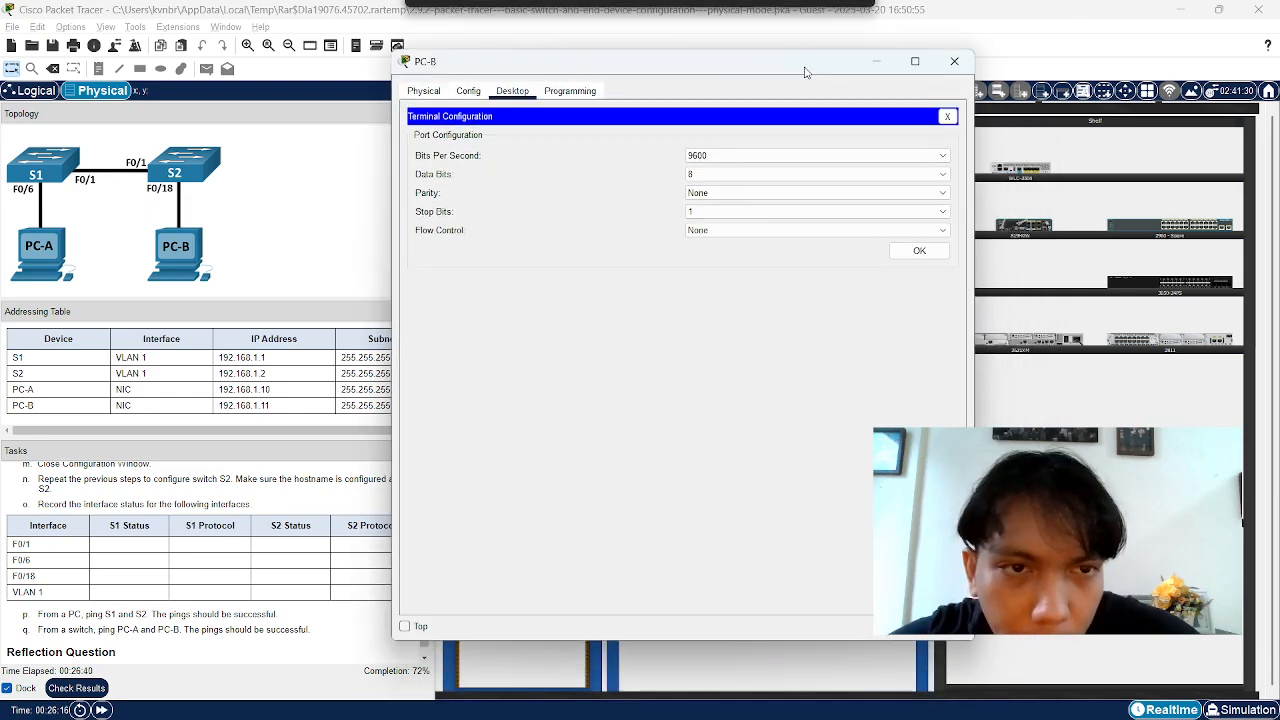
{"action": "left_click", "coordinate": [919, 250]}
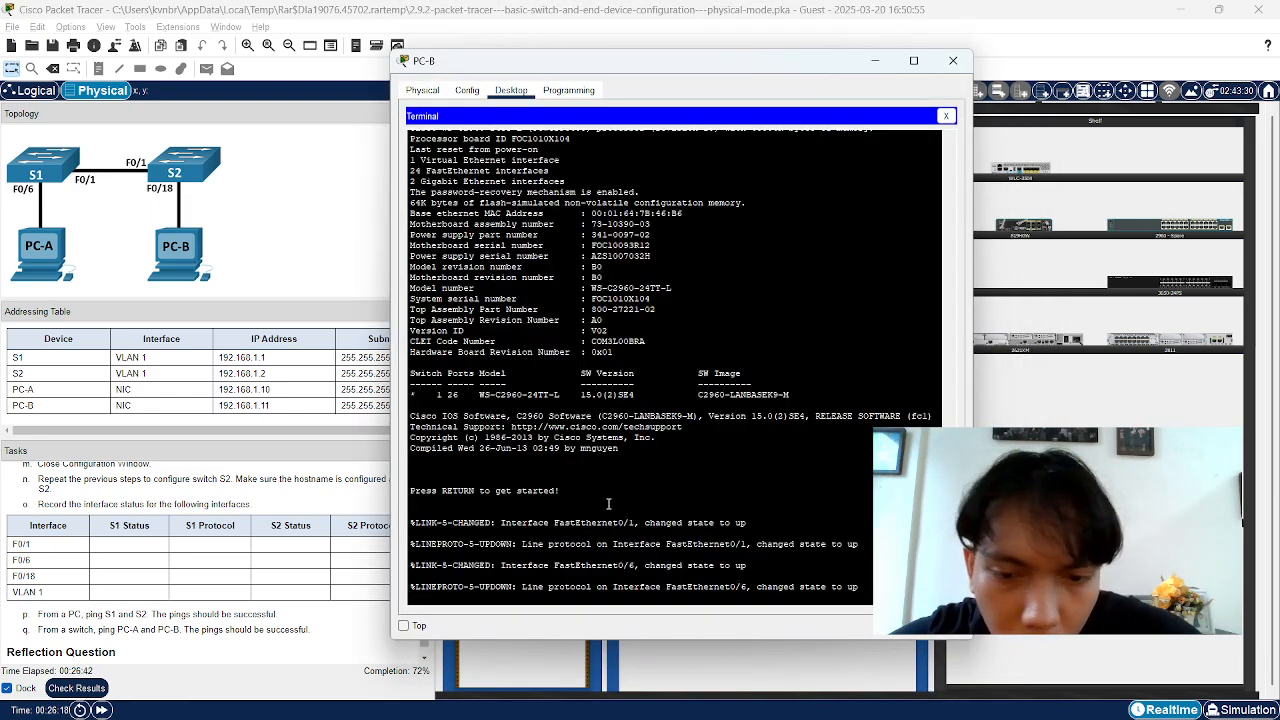
{"action": "key", "text": "Return"}
{"action": "key", "text": "Return"}
{"action": "key", "text": "Return"}
{"action": "key", "text": "Return"}
{"action": "key", "text": "Return"}
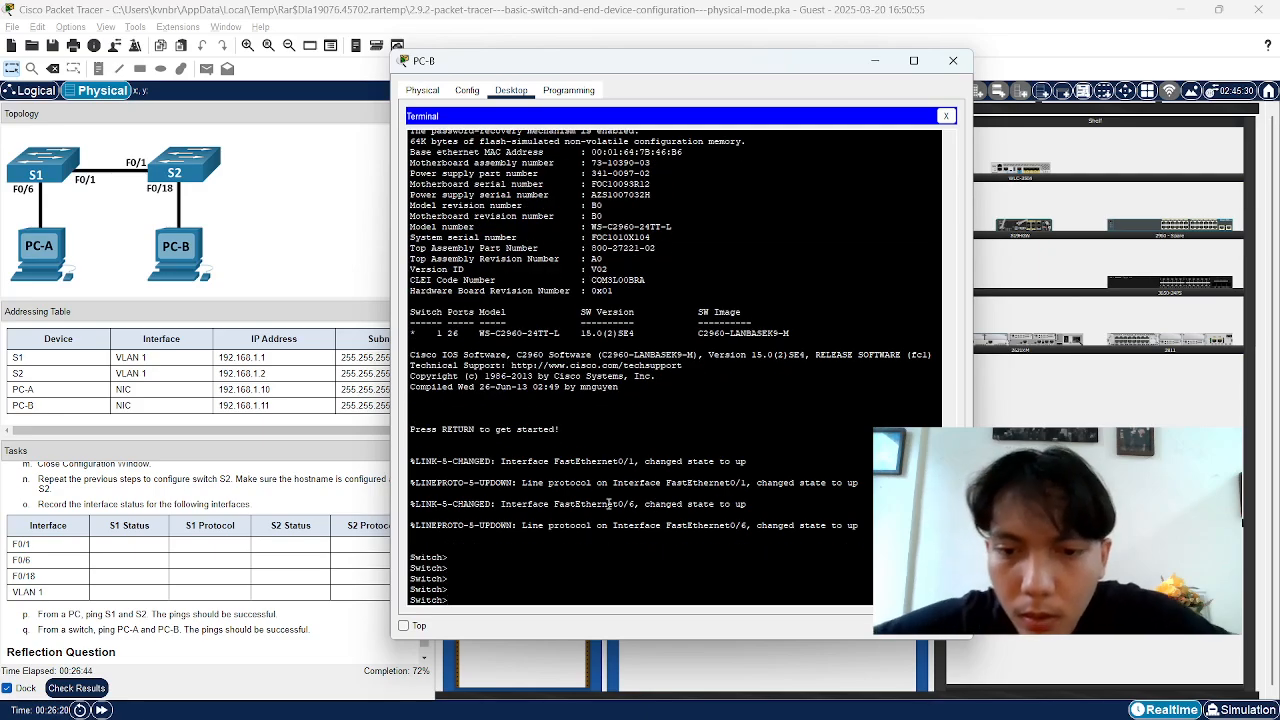
{"action": "type", "text": "enable"}
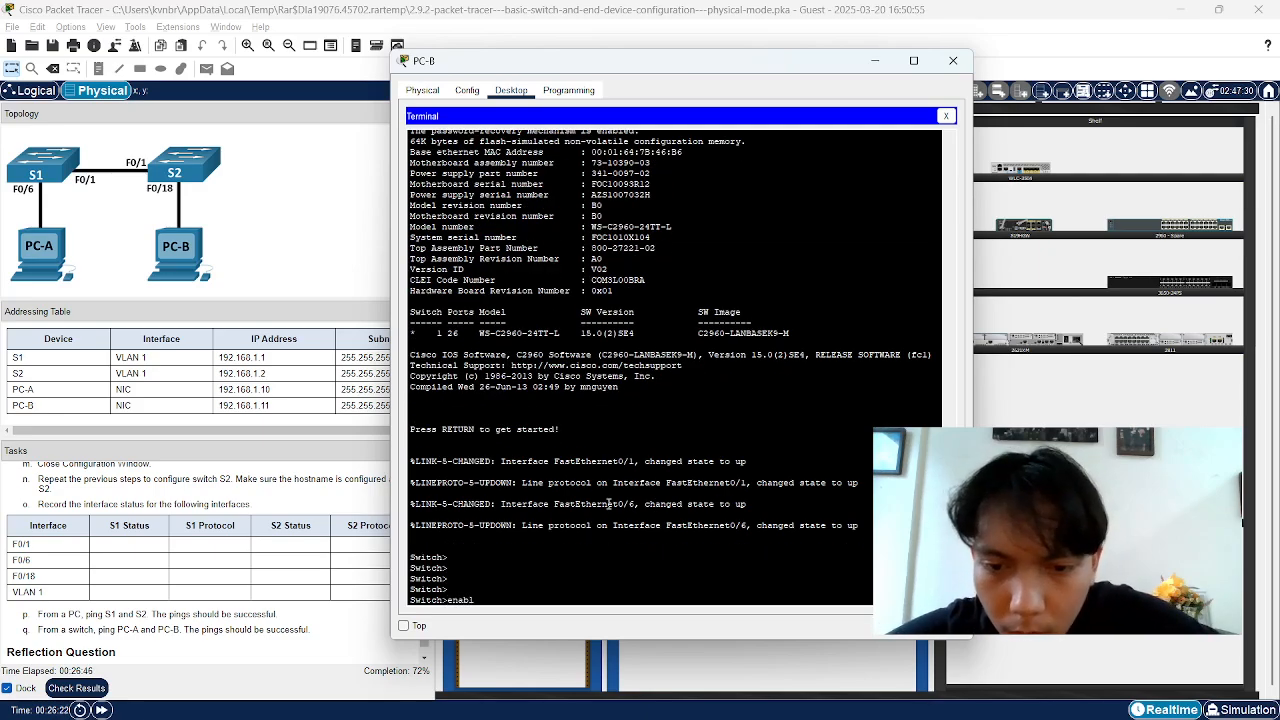
{"action": "key", "text": "Return"}
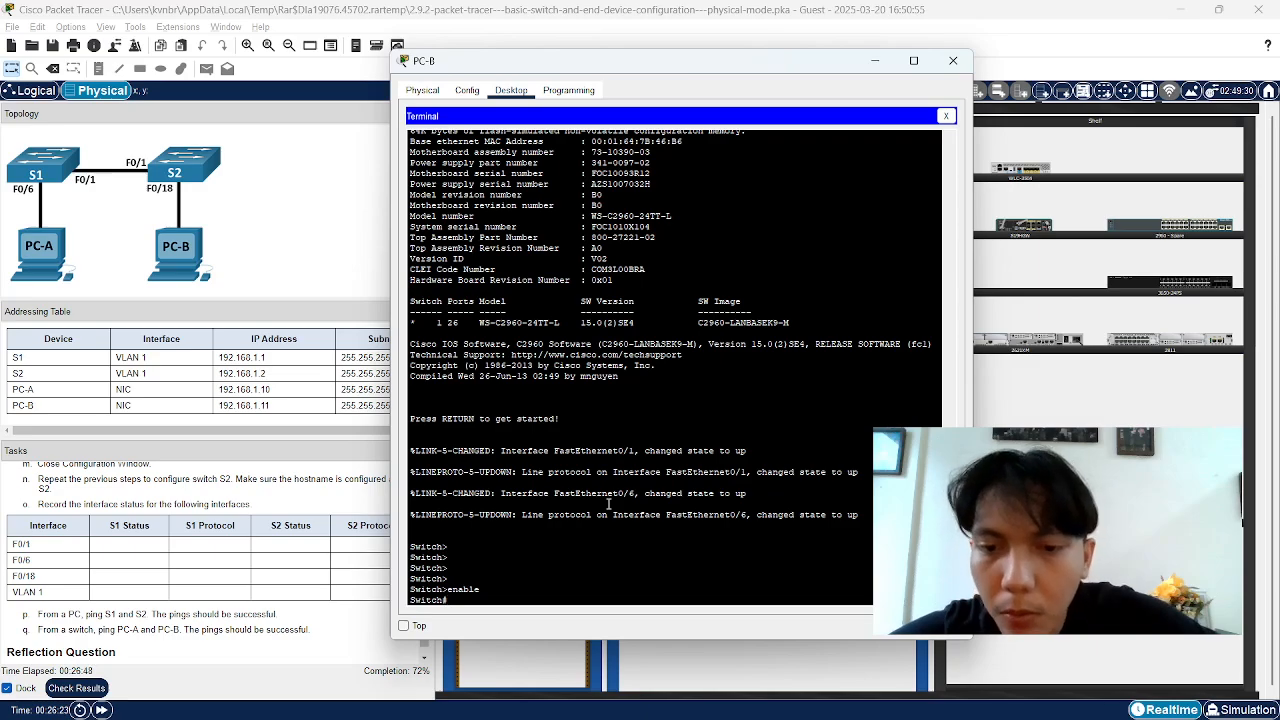
Enter global configuration mode with configure terminal and type hostname S2
{"action": "scroll", "coordinate": [251, 593], "scroll_direction": "up", "scroll_amount": 10}
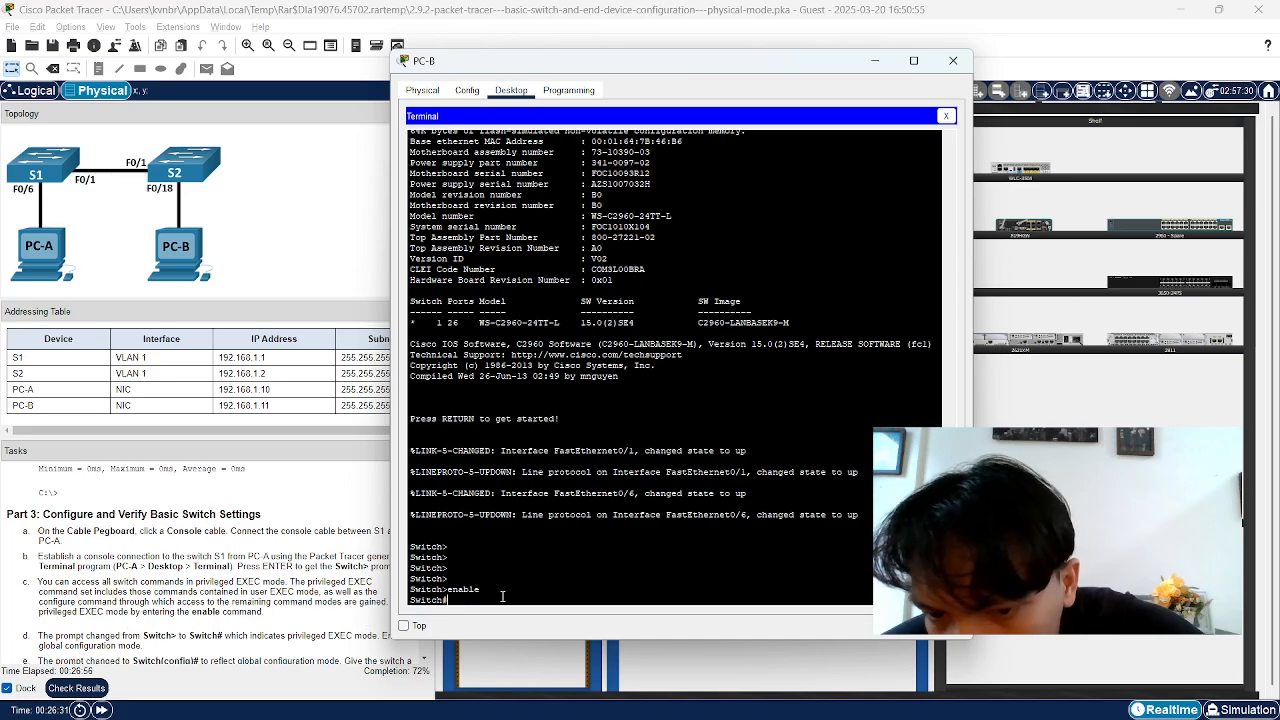
{"action": "scroll", "coordinate": [75, 634], "scroll_direction": "down", "scroll_amount": 2}
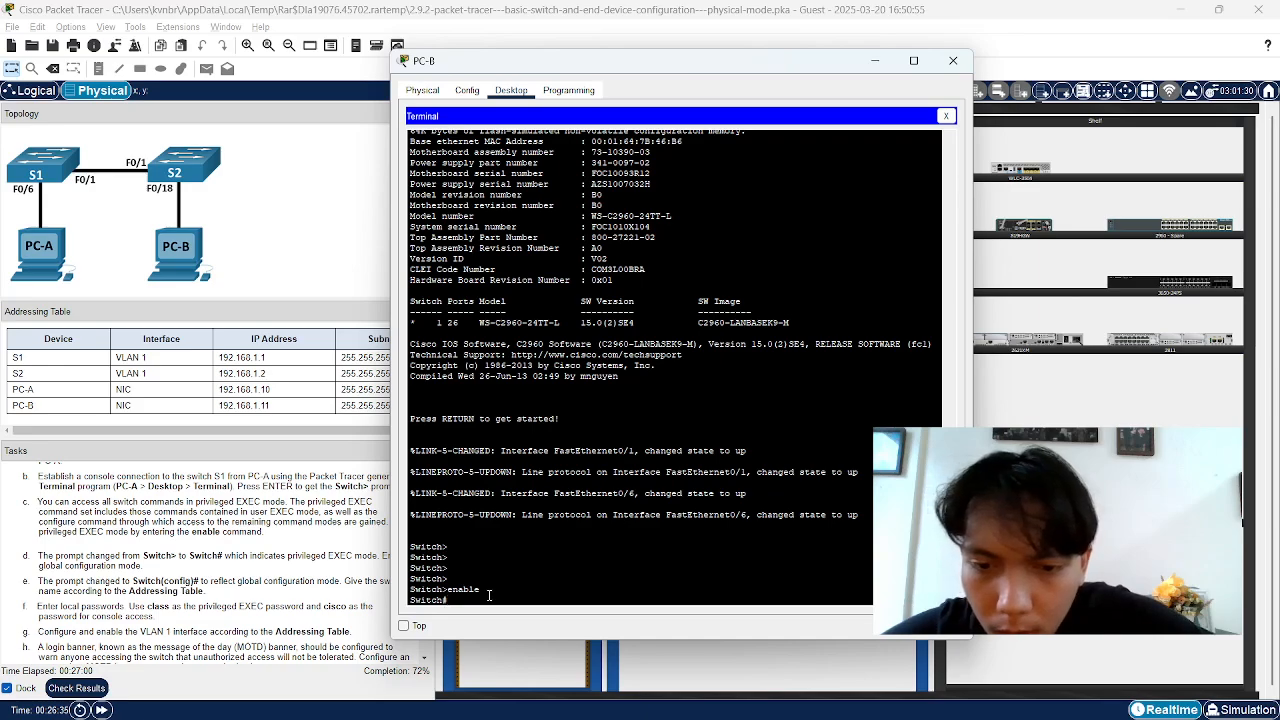
{"action": "key", "text": "BackSpace"}
{"action": "key", "text": "BackSpace"}
{"action": "key", "text": "BackSpace"}
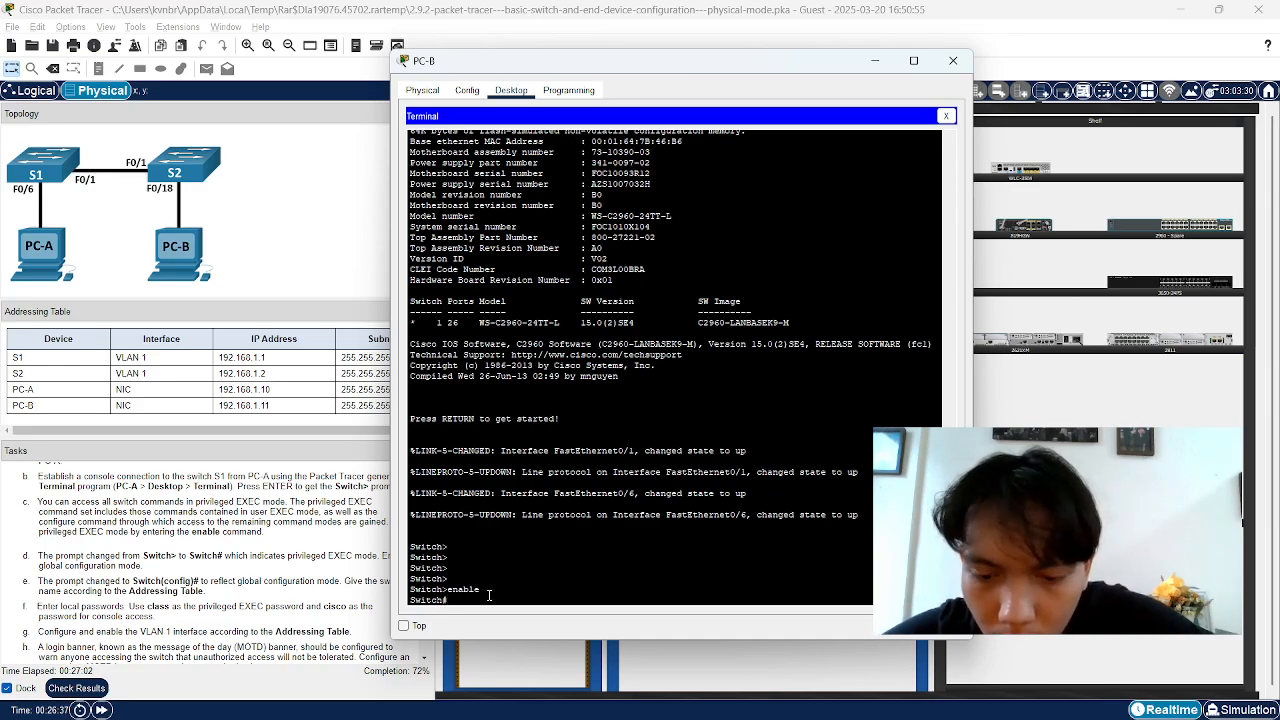
{"action": "type", "text": "configure"}
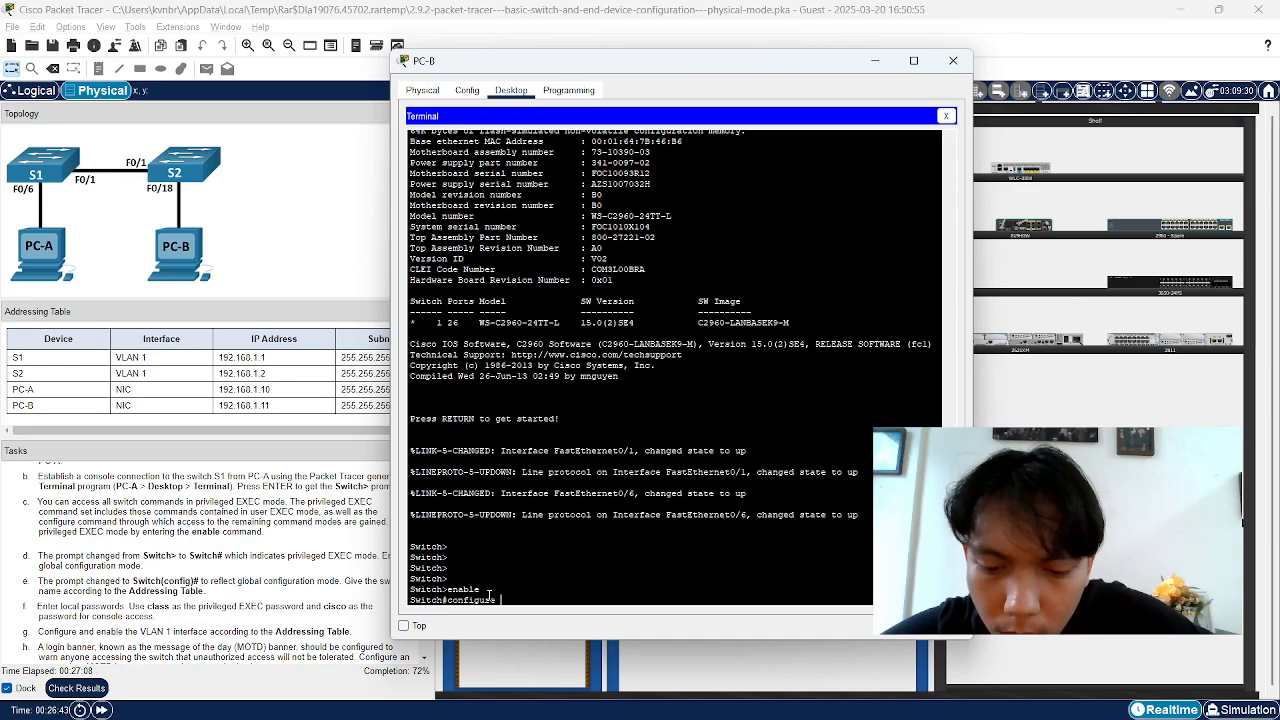
{"action": "type", "text": "terminal"}
{"action": "key", "text": "Return"}
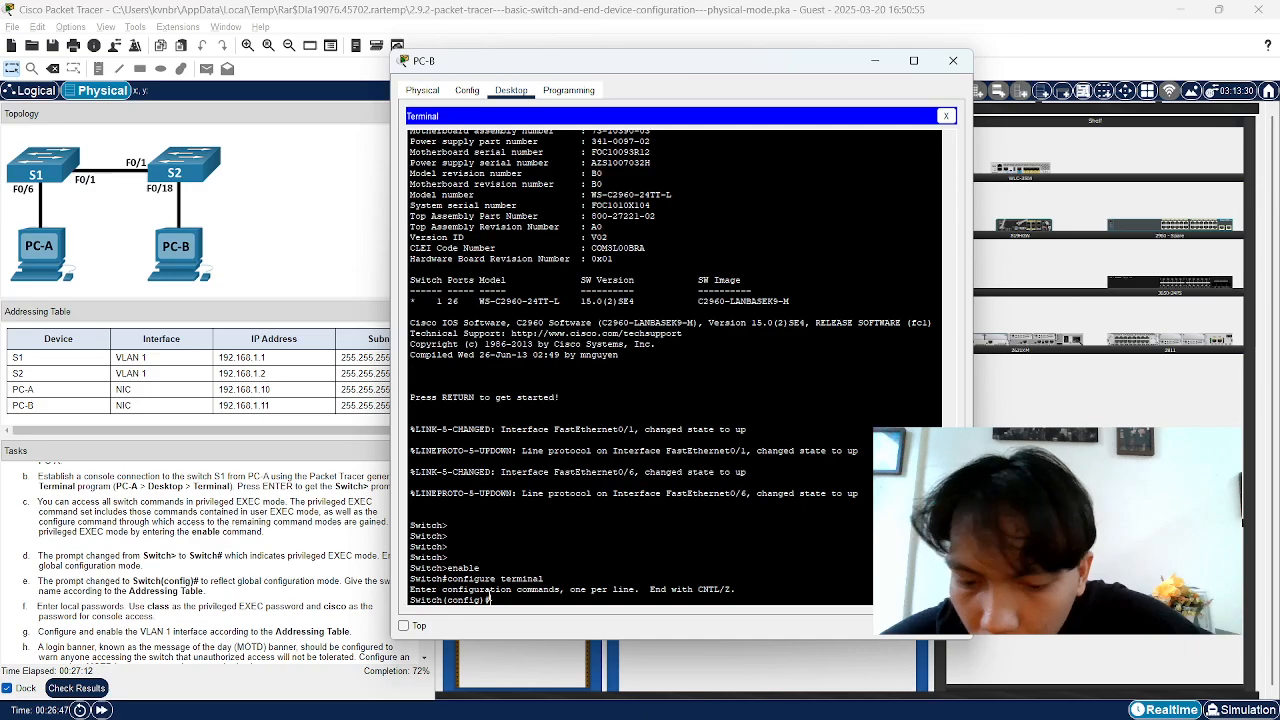
{"action": "type", "text": "hostname"}
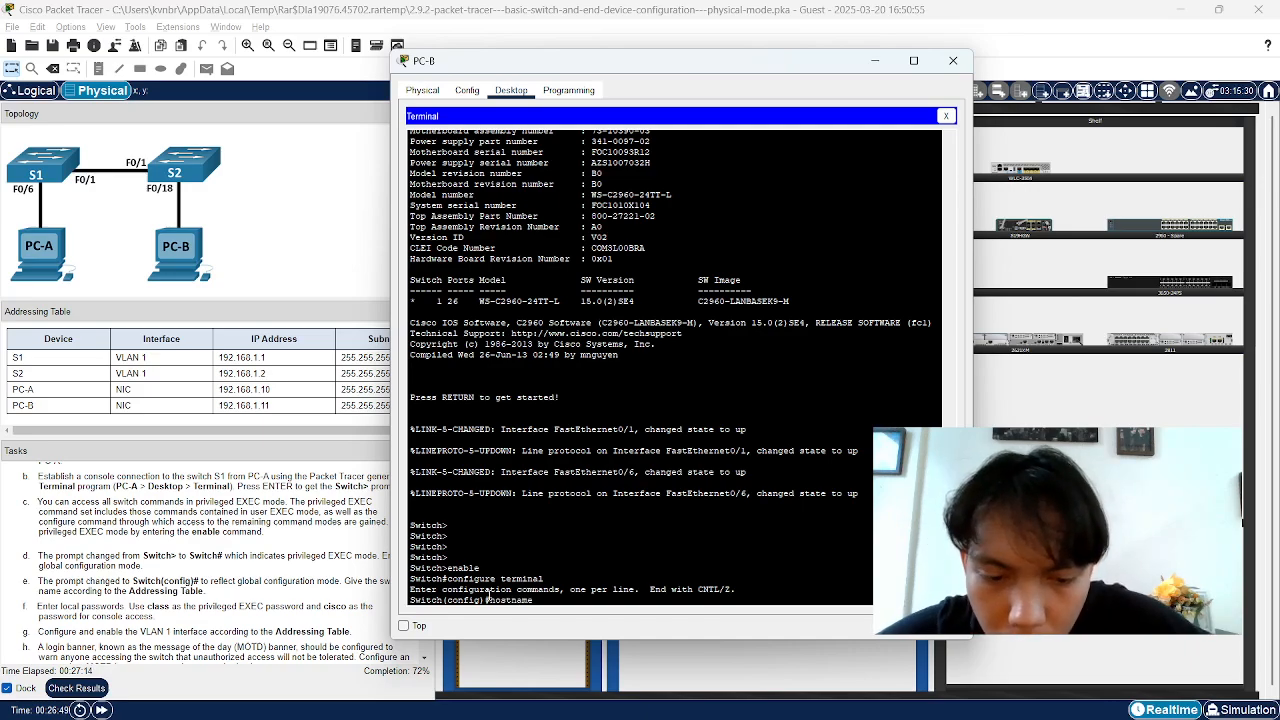
{"action": "type", "text": " S2"}
Apply hostname S2 and set the enable secret password on the switch
{"action": "key", "text": "Return"}
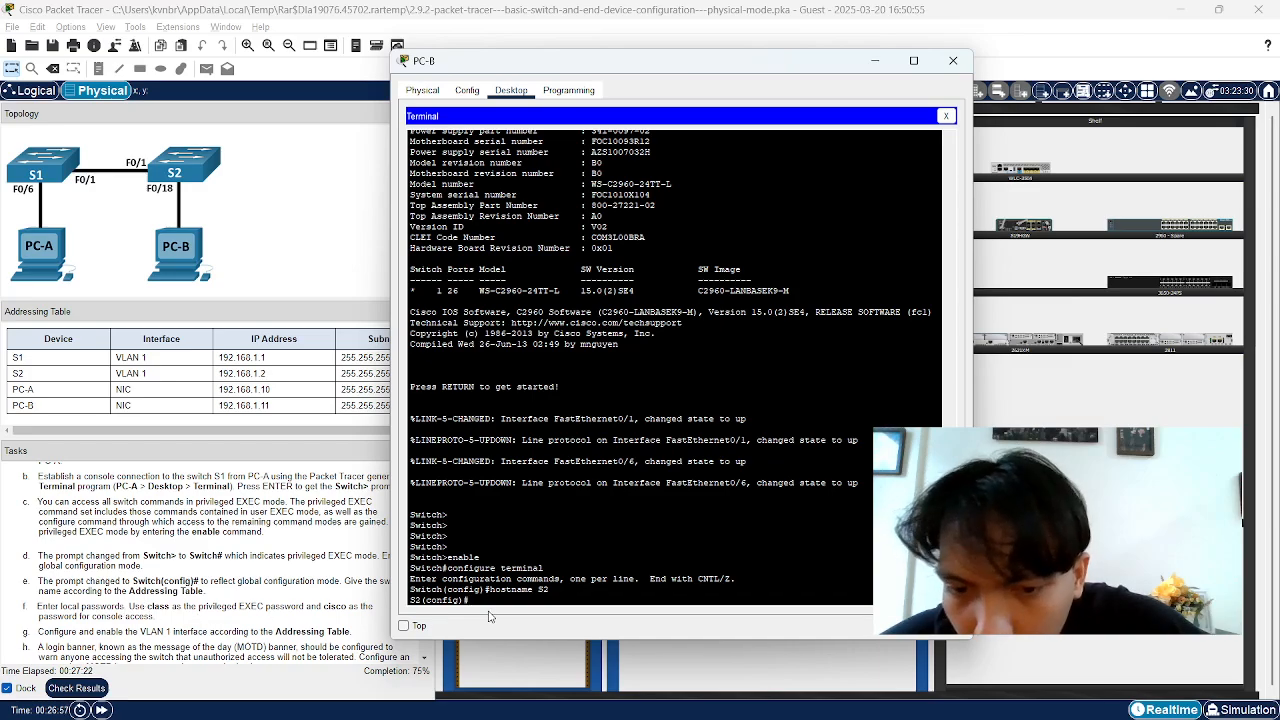
{"action": "type", "text": "enab"}
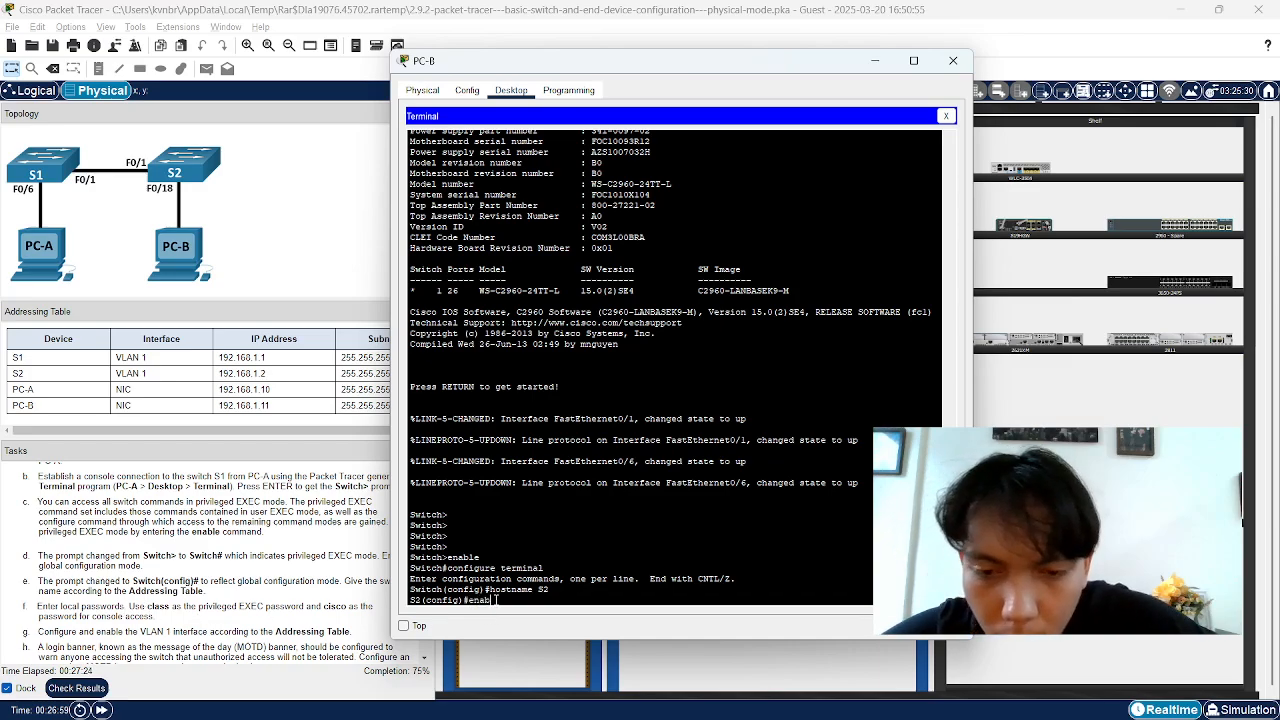
{"action": "type", "text": "le sec"}
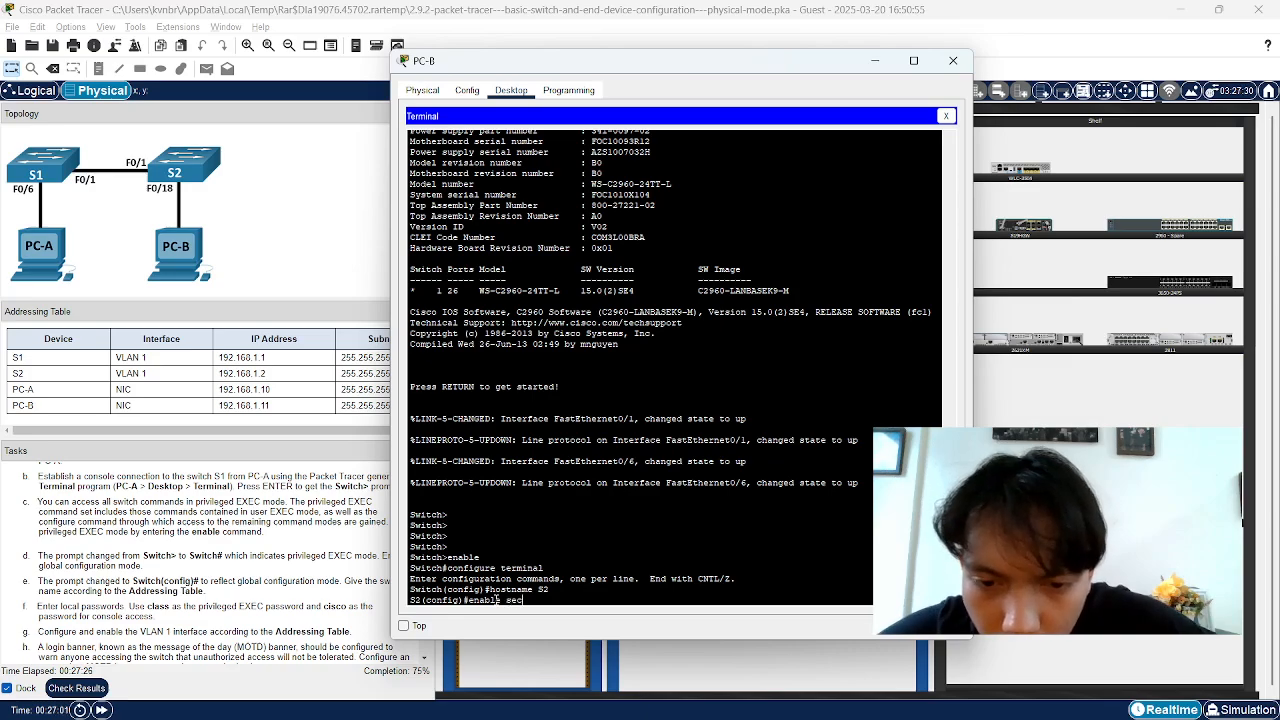
{"action": "type", "text": "ret"}
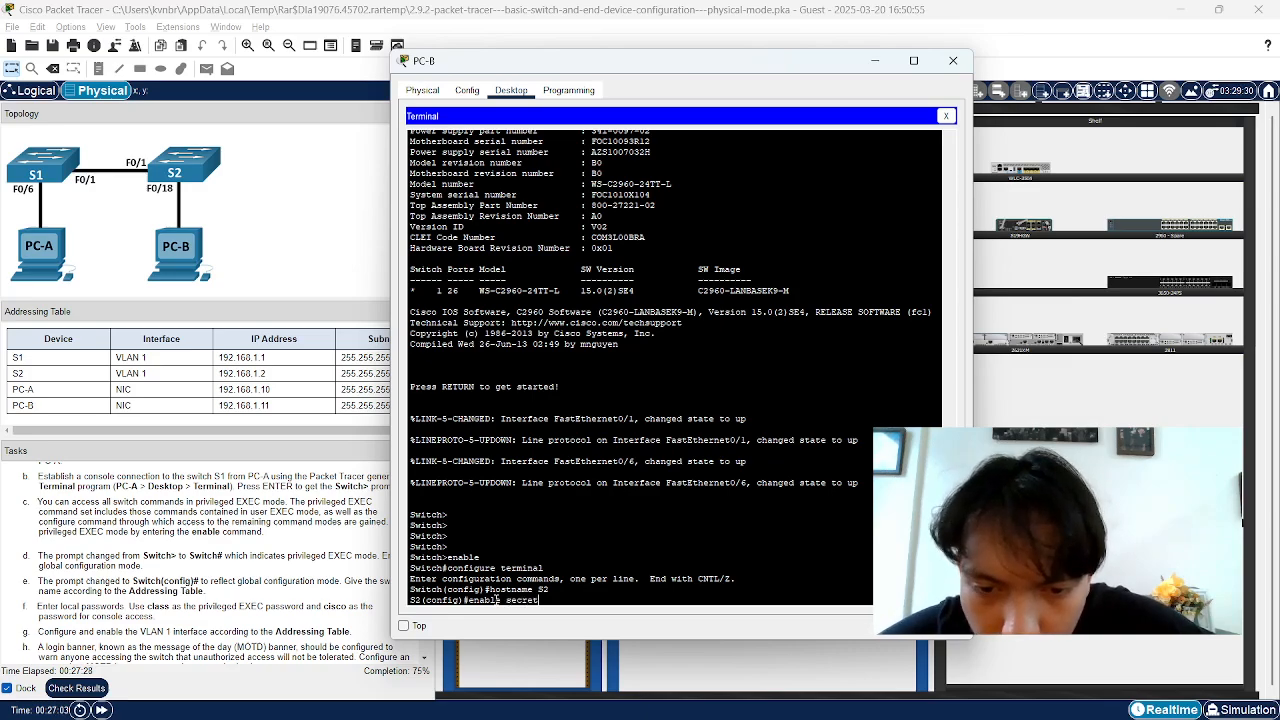
{"action": "type", "text": " class"}
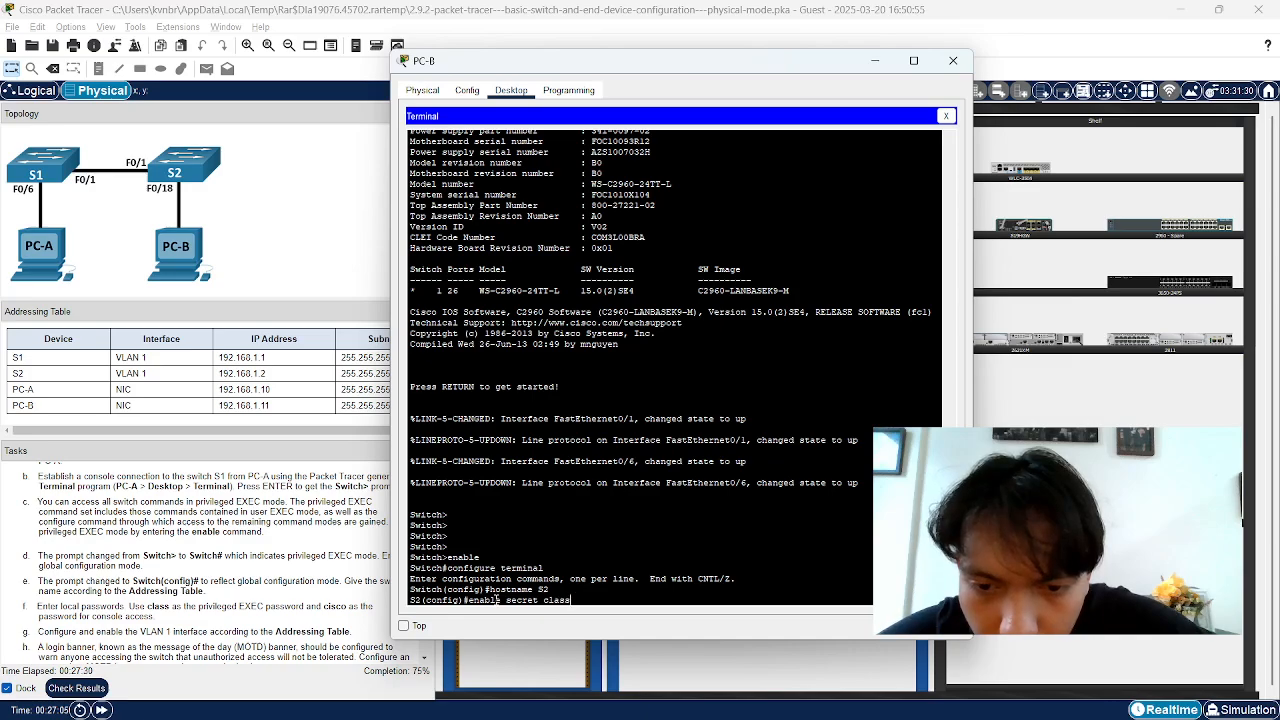
{"action": "key", "text": "Return"}
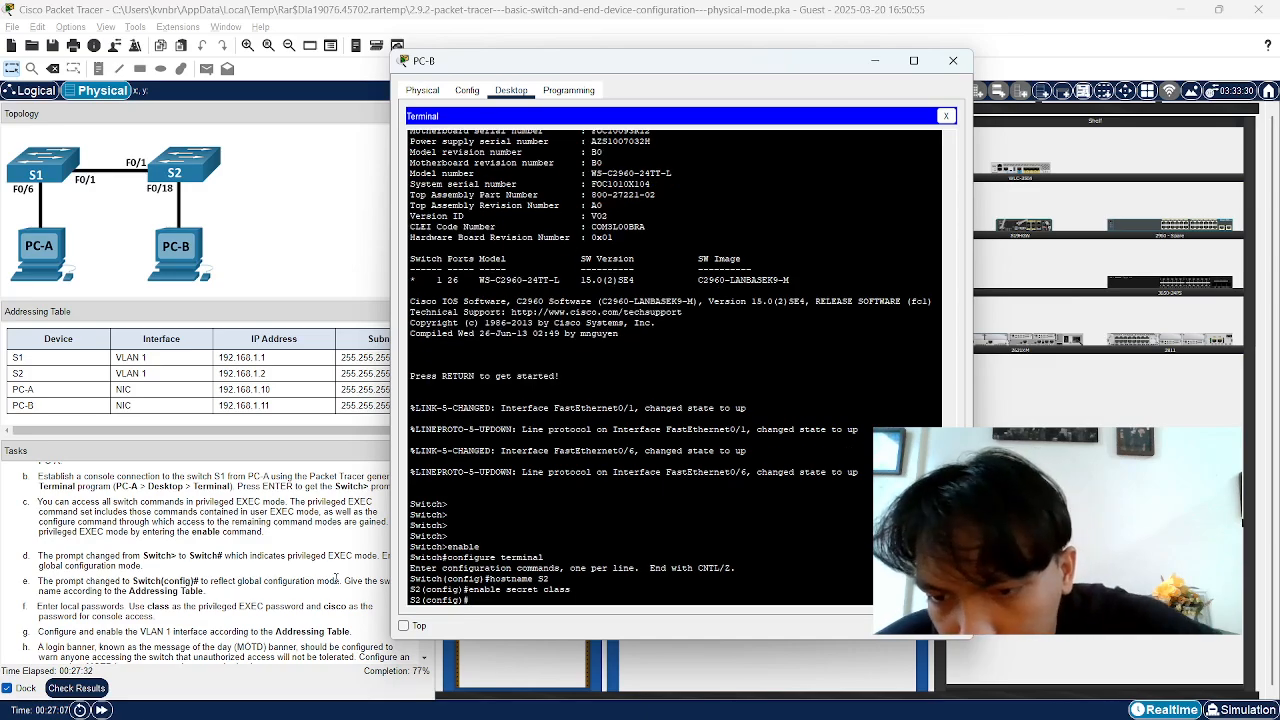
{"action": "scroll", "coordinate": [215, 595], "scroll_direction": "down", "scroll_amount": 1}
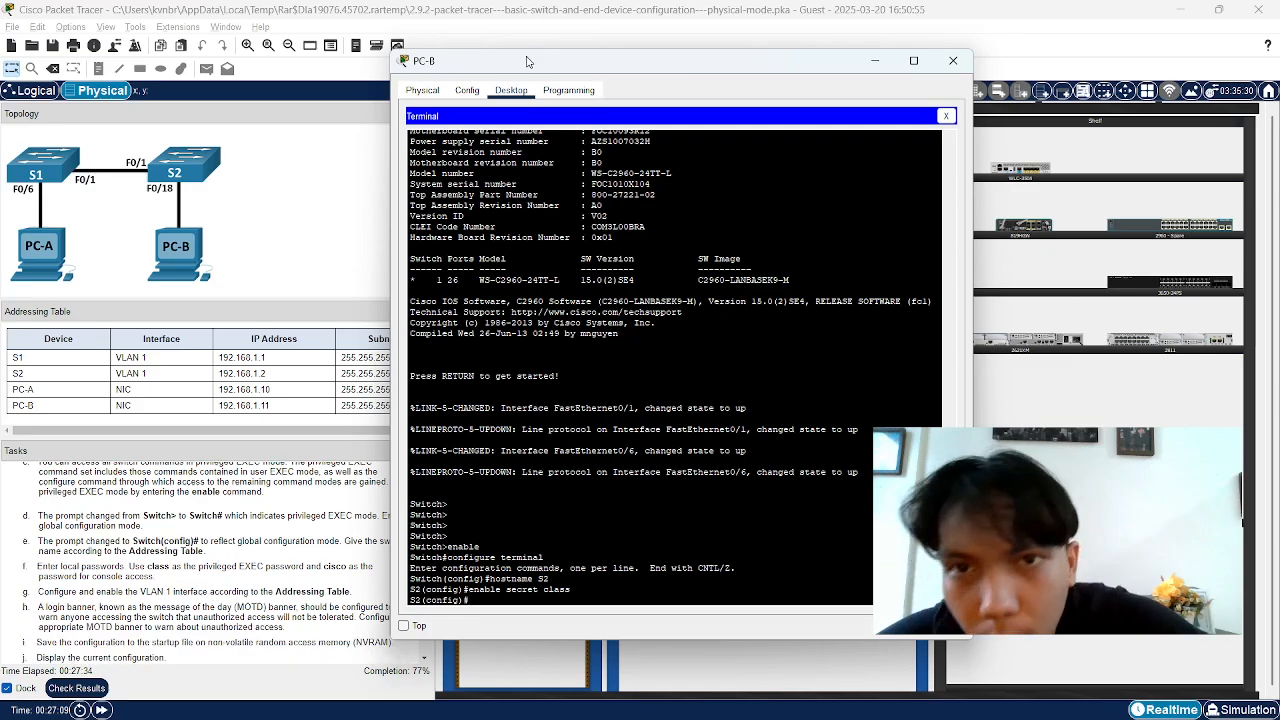
Slide the PC-B window right to reveal the topology and tasks, then review the enable secret line
{"action": "left_click_drag", "start_coordinate": [528, 61], "coordinate": [625, 56]}
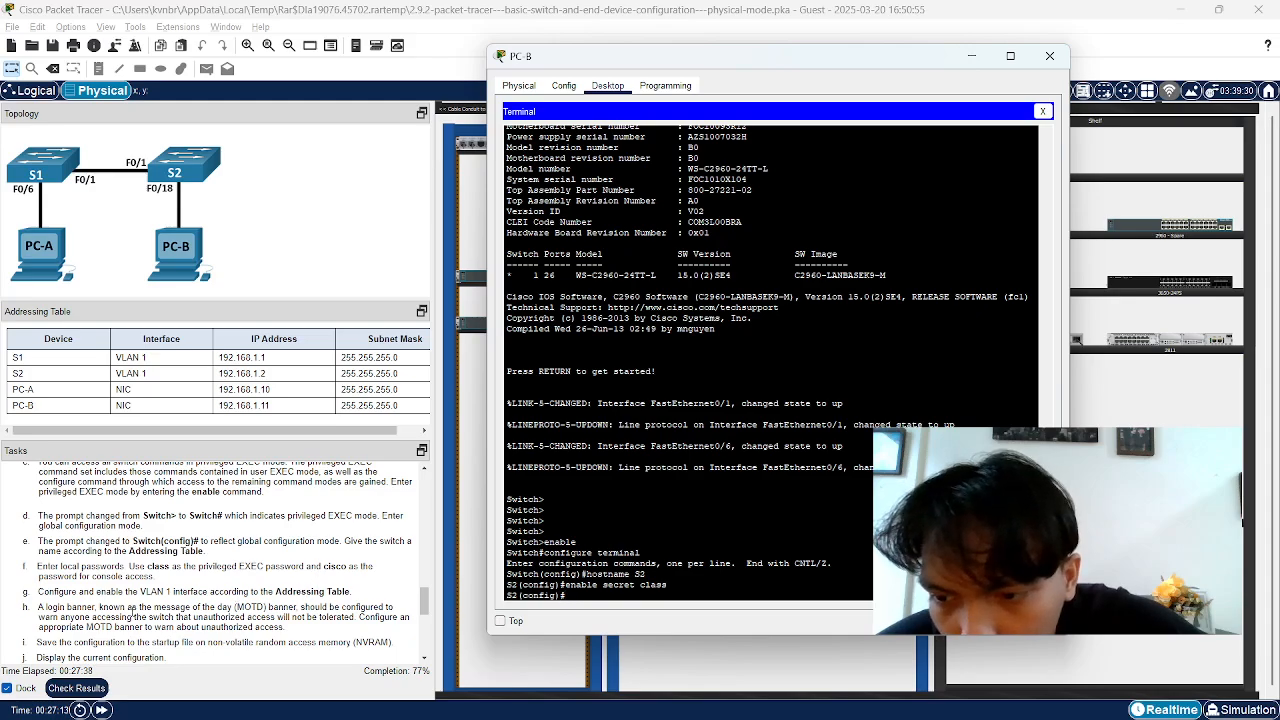
{"action": "scroll", "coordinate": [130, 617], "scroll_direction": "down", "scroll_amount": 1}
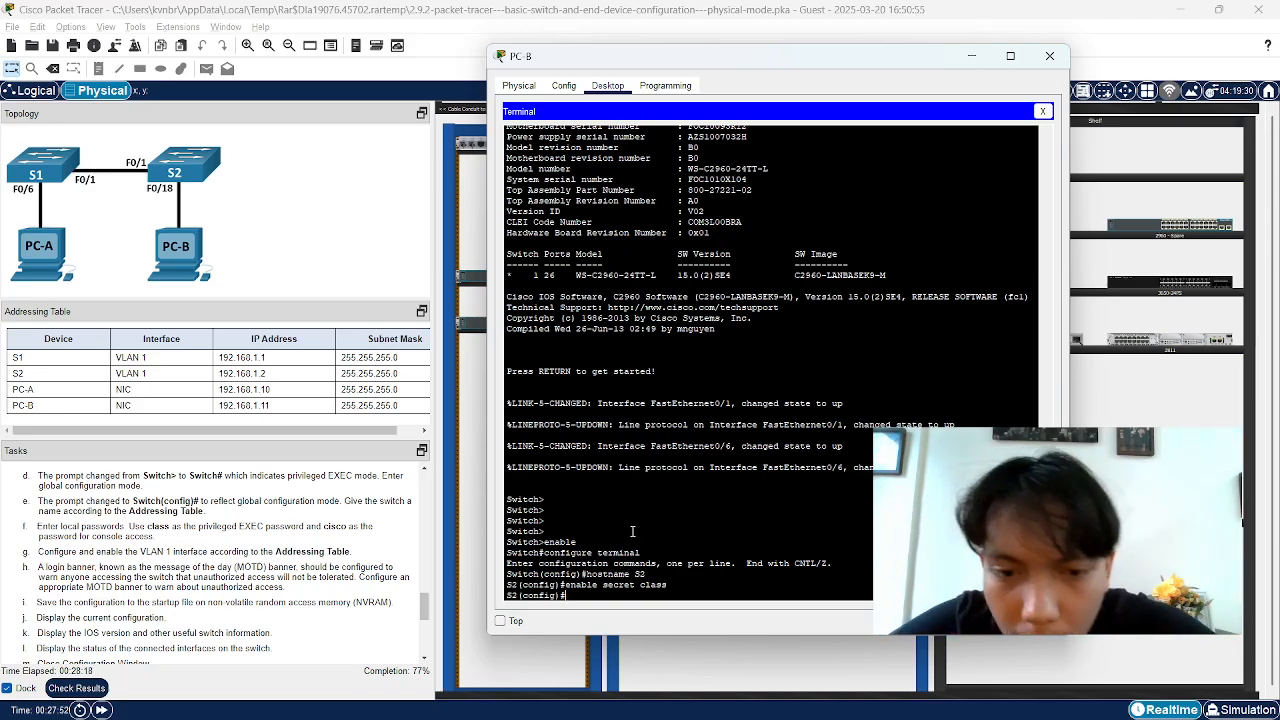
{"action": "left_click_drag", "start_coordinate": [565, 585], "coordinate": [669, 586]}
{"action": "left_click", "coordinate": [668, 586]}
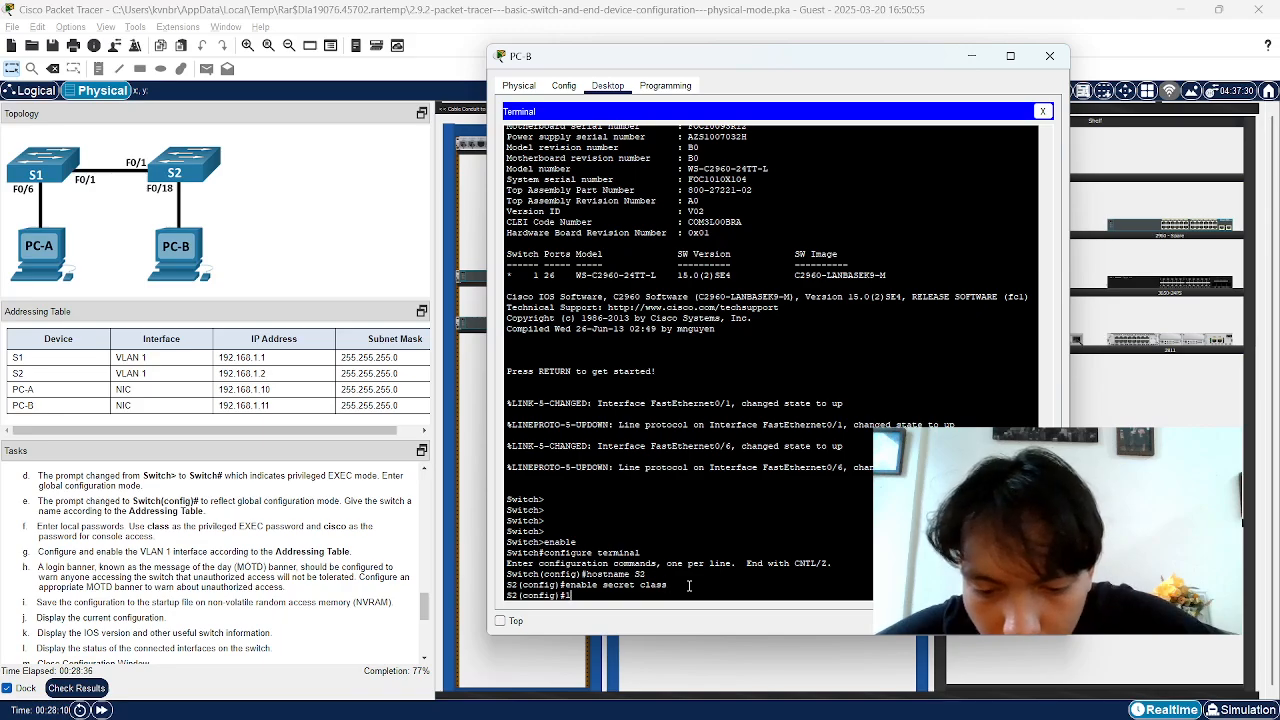
Run line console 0 on S2 to reach the config-line prompt
{"action": "type", "text": "console "}
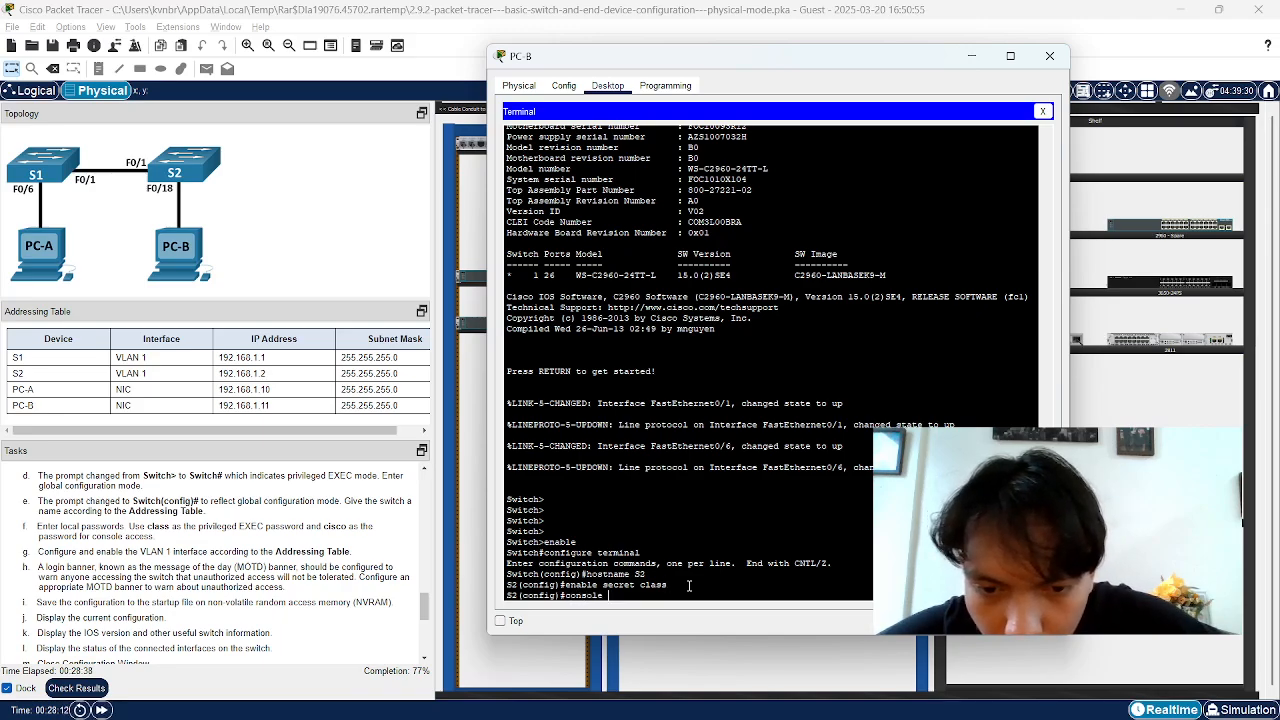
{"action": "type", "text": "liee 0"}
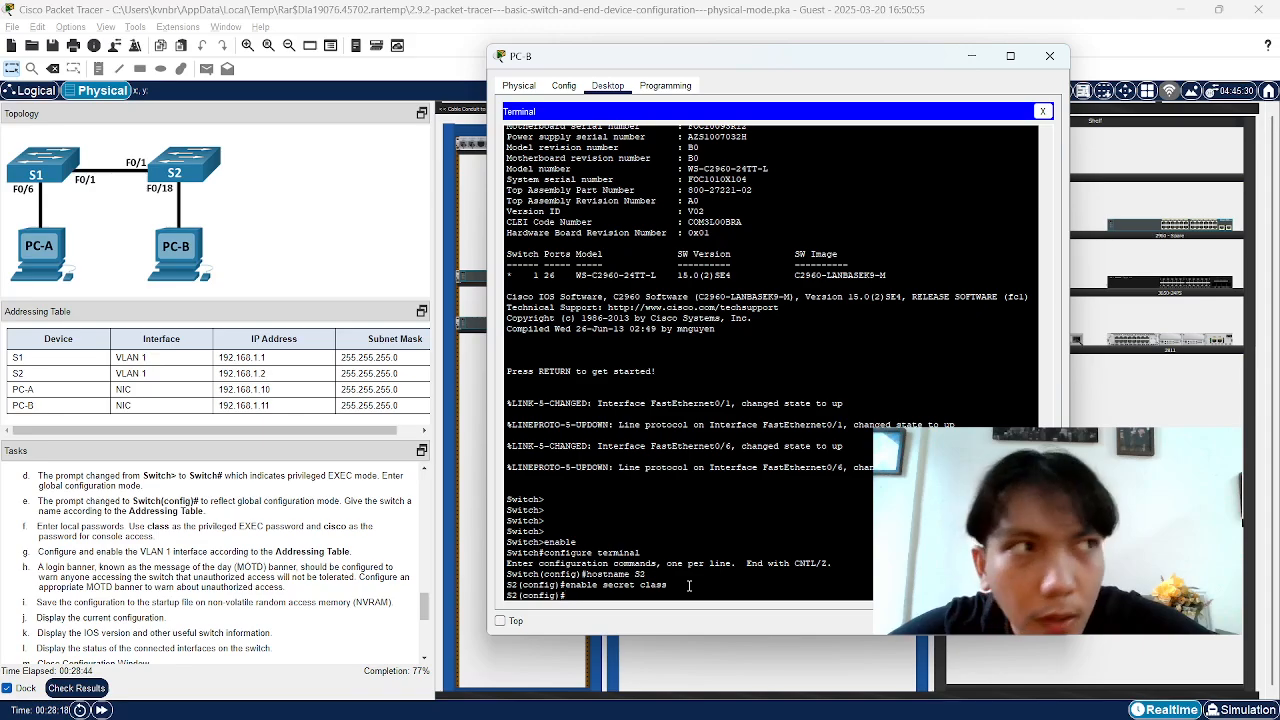
{"action": "type", "text": "line"}
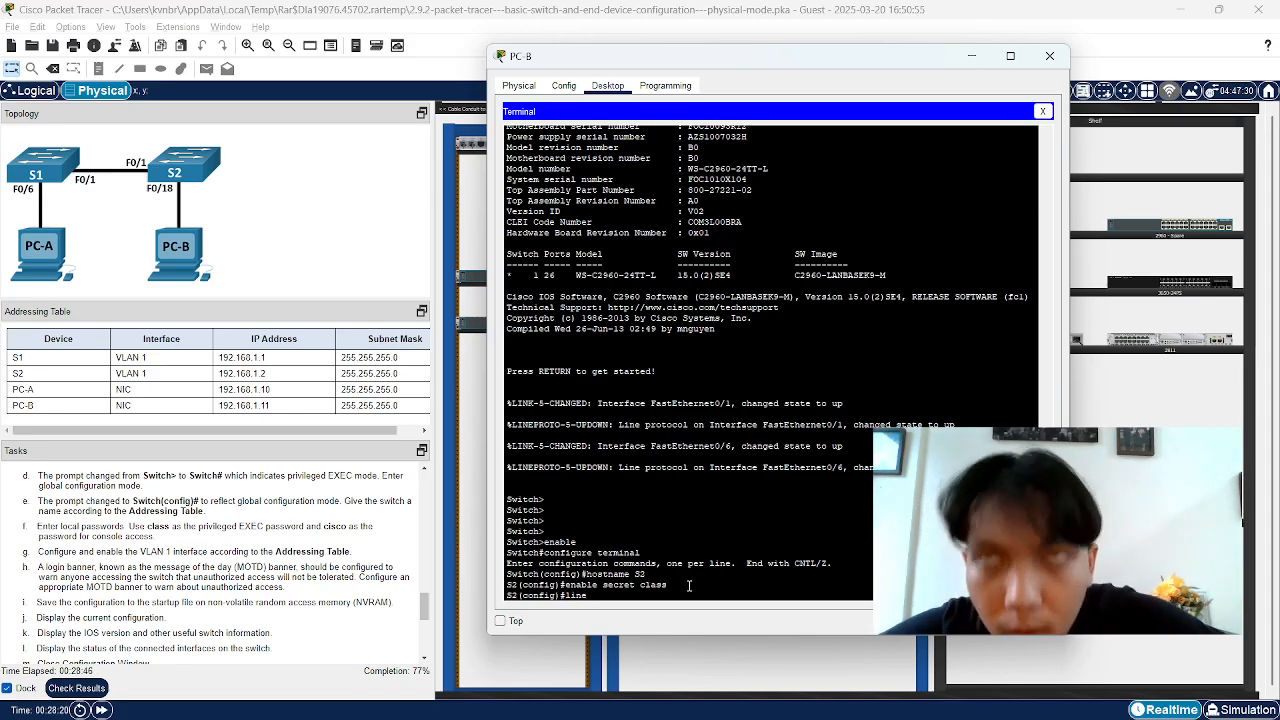
{"action": "type", "text": " console 0"}
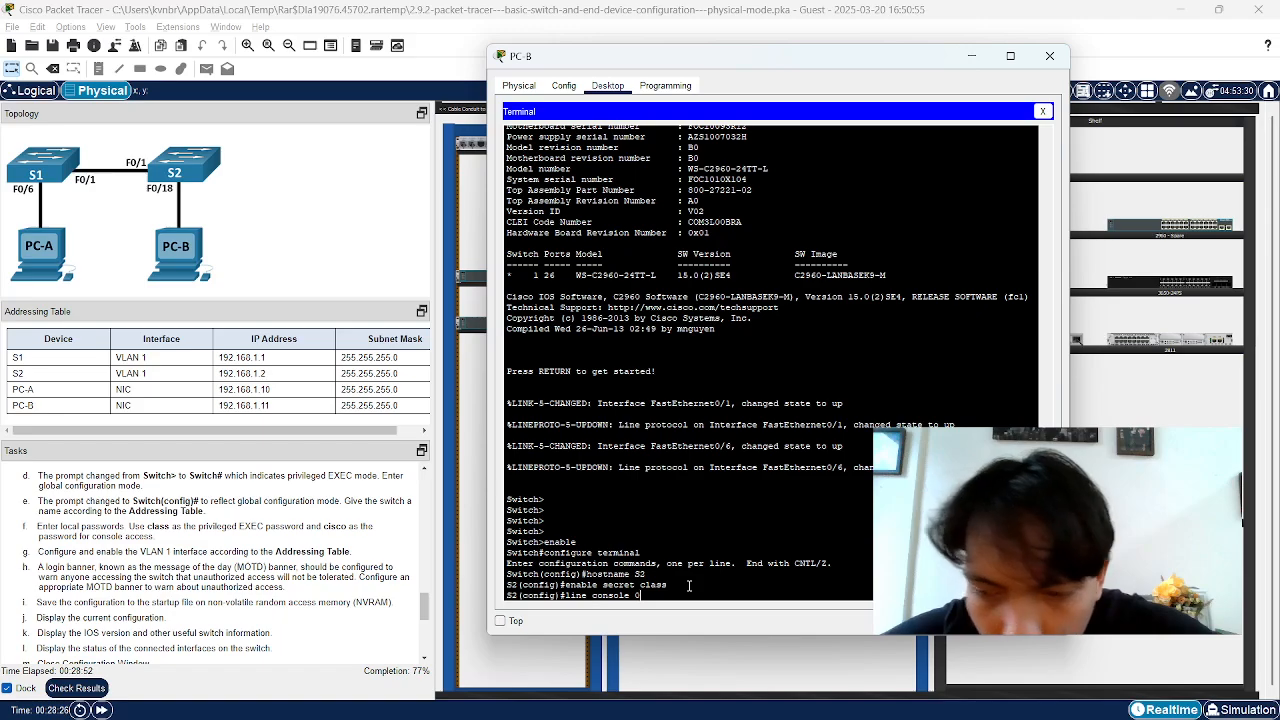
{"action": "key", "text": "Return"}
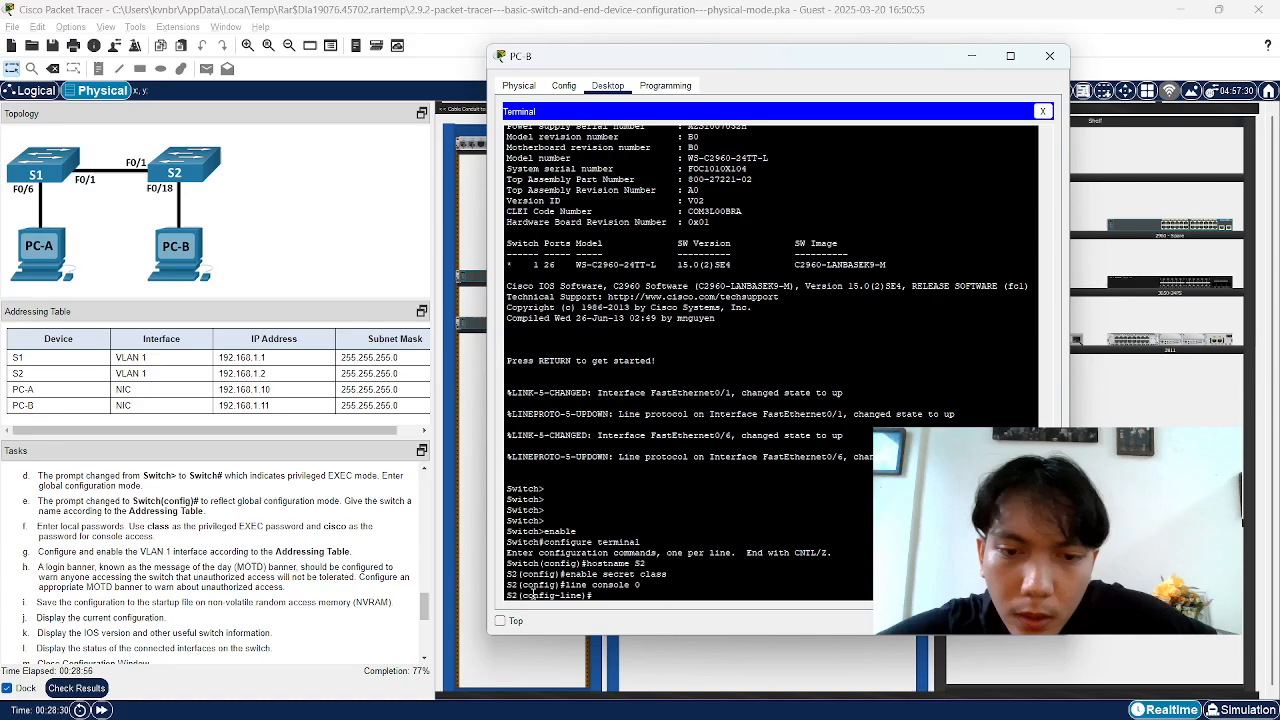
{"action": "left_click_drag", "start_coordinate": [544, 596], "coordinate": [592, 597]}
{"action": "left_click", "coordinate": [619, 598]}
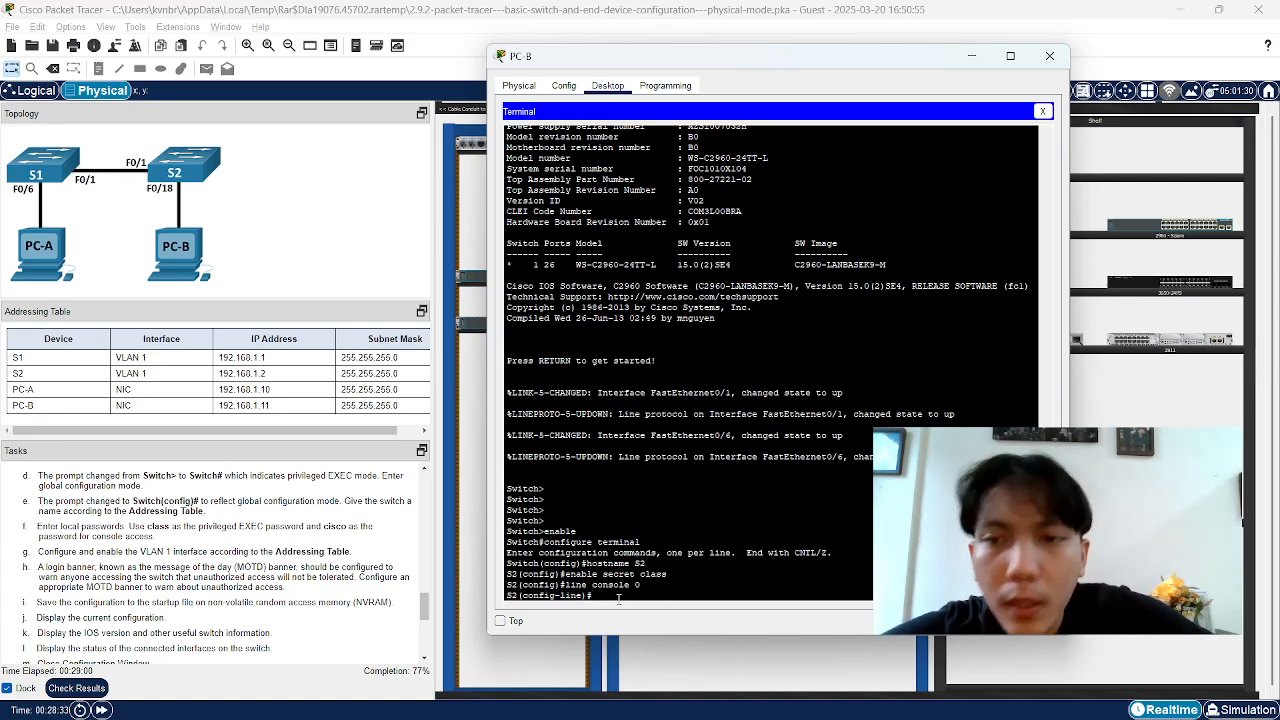
{"action": "scroll", "coordinate": [260, 620], "scroll_direction": "down", "scroll_amount": 1}
{"action": "scroll", "coordinate": [283, 591], "scroll_direction": "up", "scroll_amount": 1}
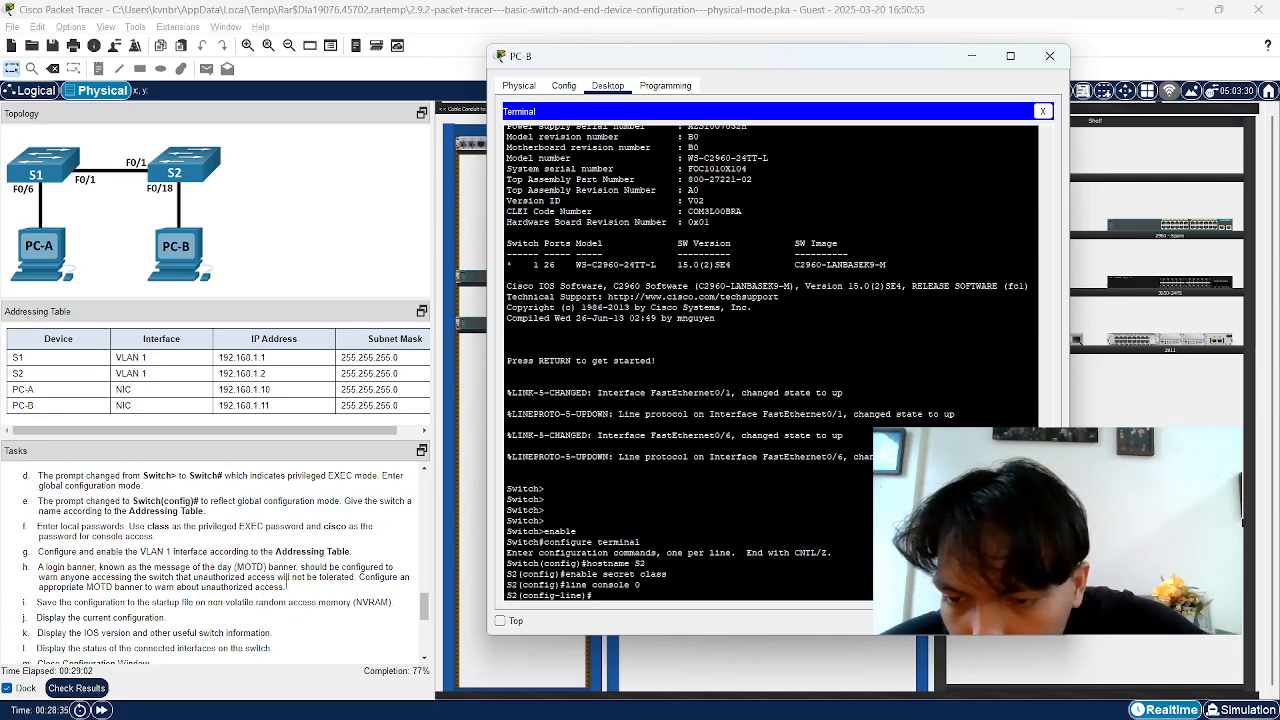
{"action": "scroll", "coordinate": [285, 585], "scroll_direction": "up", "scroll_amount": 5}
{"action": "scroll", "coordinate": [272, 585], "scroll_direction": "down", "scroll_amount": 5}
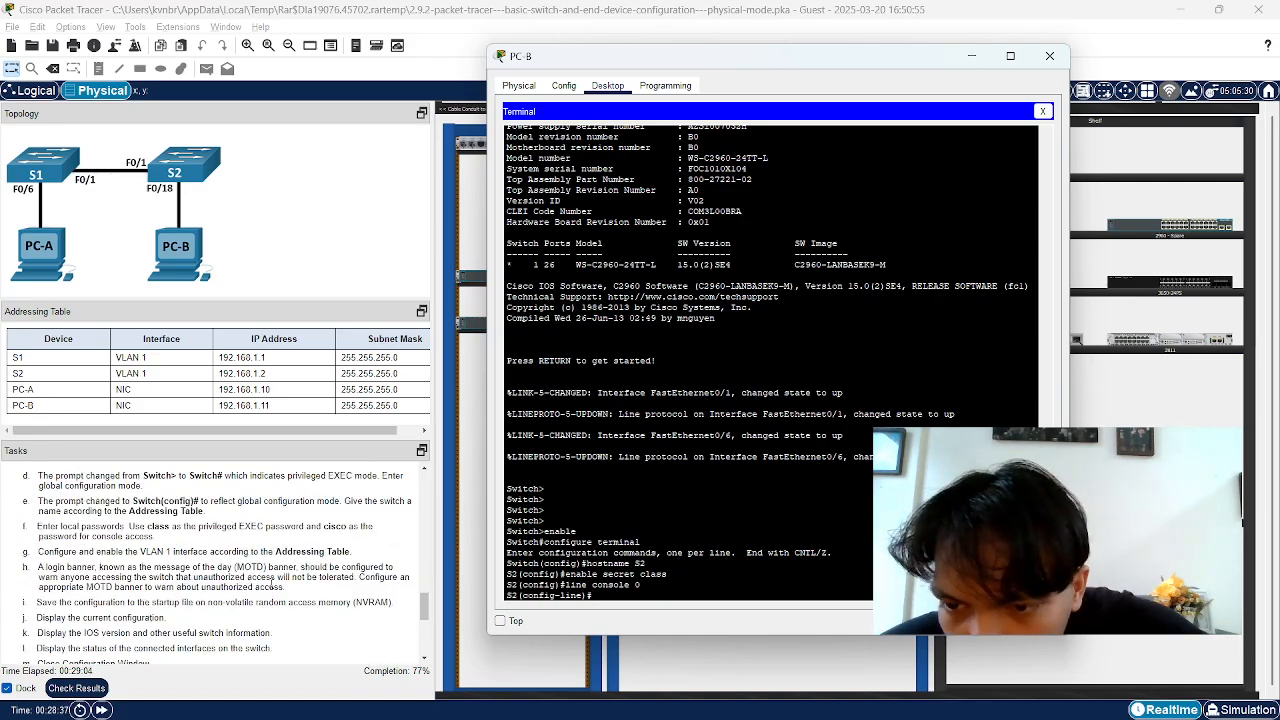
{"action": "scroll", "coordinate": [280, 605], "scroll_direction": "down", "scroll_amount": 1}
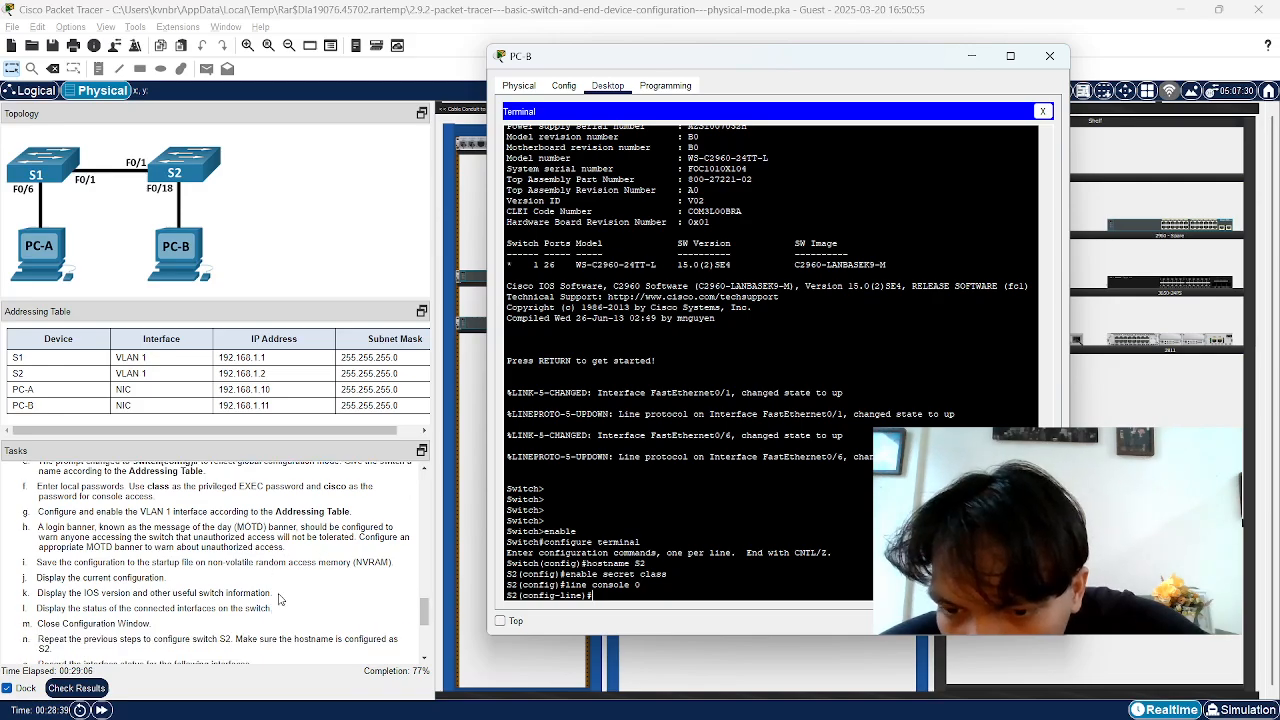
{"action": "scroll", "coordinate": [310, 595], "scroll_direction": "up", "scroll_amount": 1}
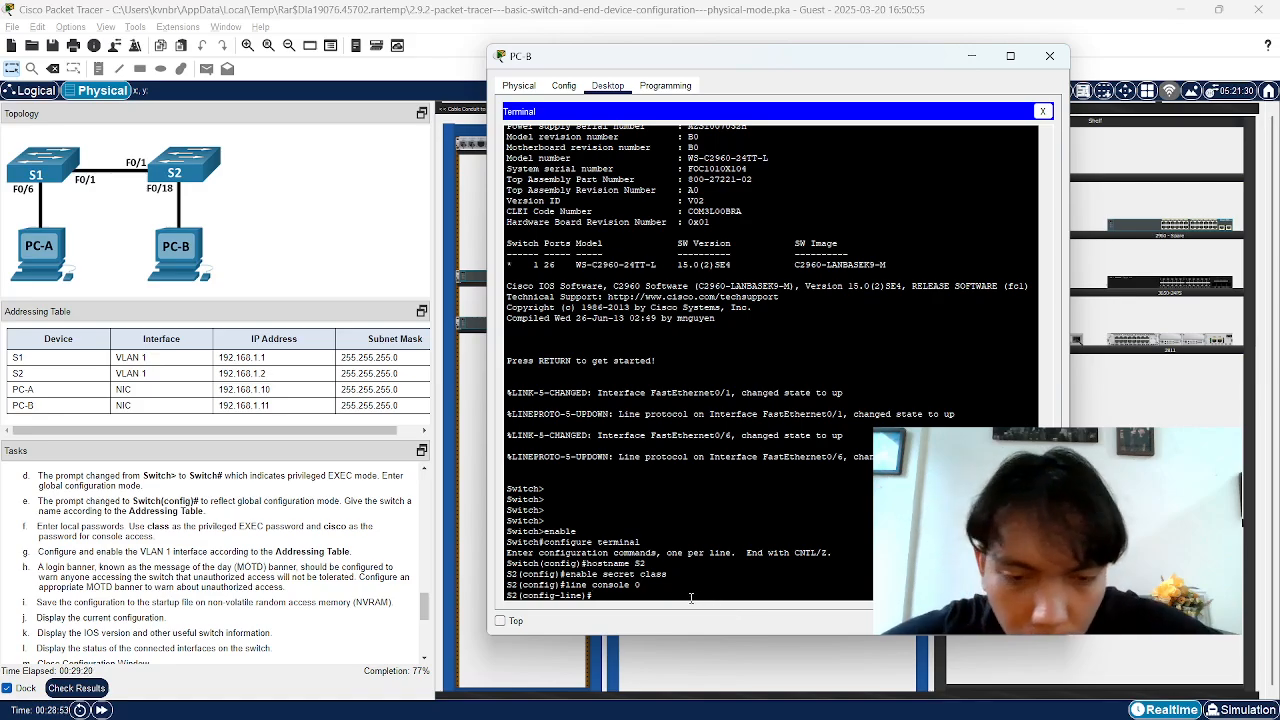
Set the console line password and enable login on S2's console
{"action": "type", "text": "asswor"}
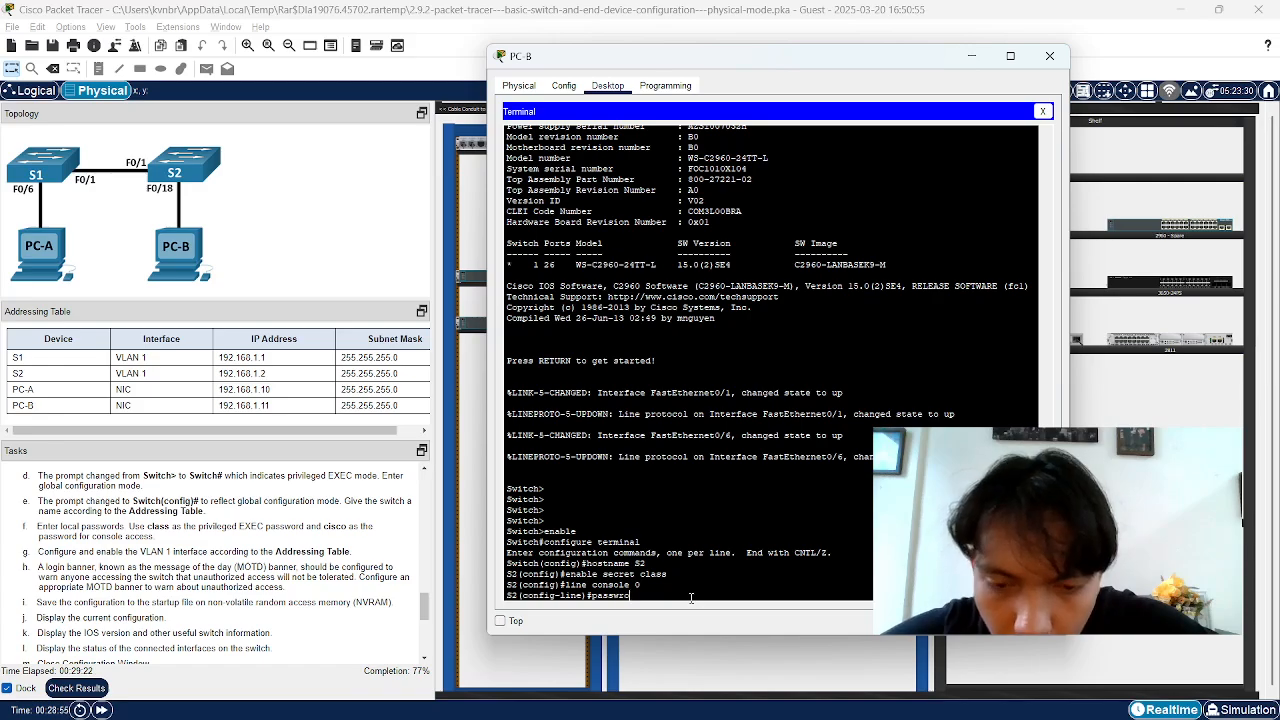
{"action": "type", "text": "d"}
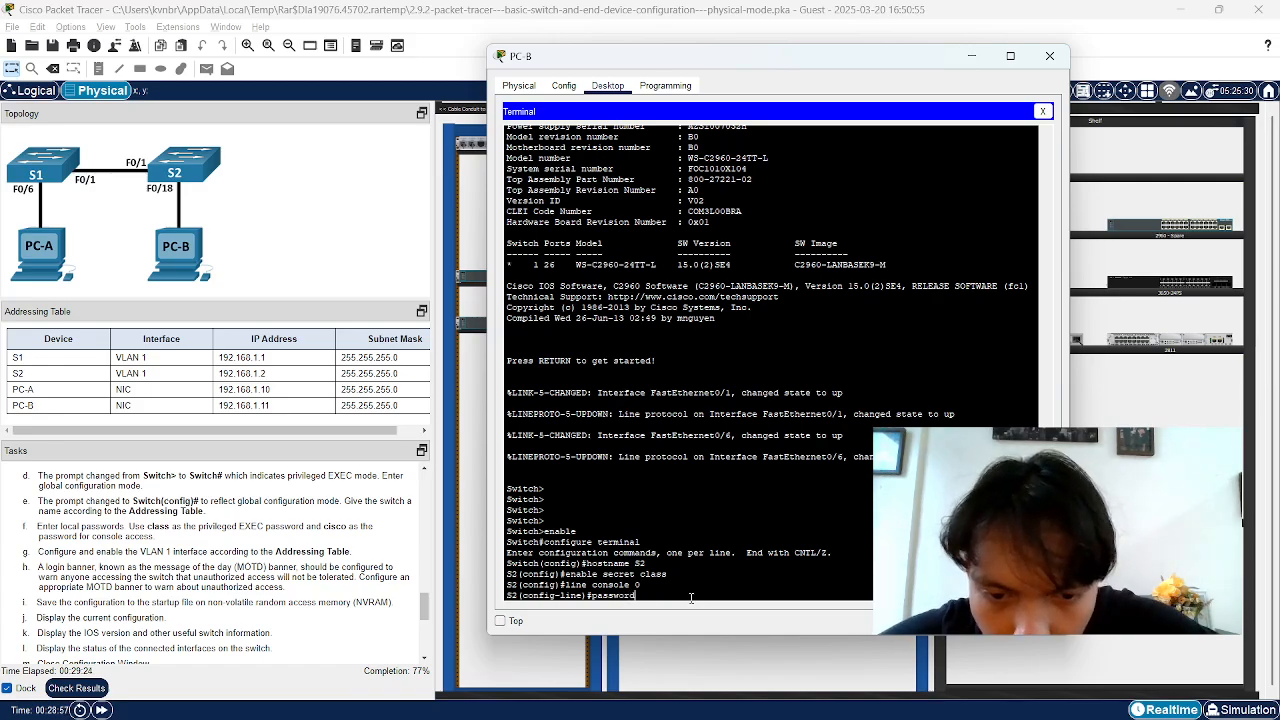
{"action": "type", "text": " cisco"}
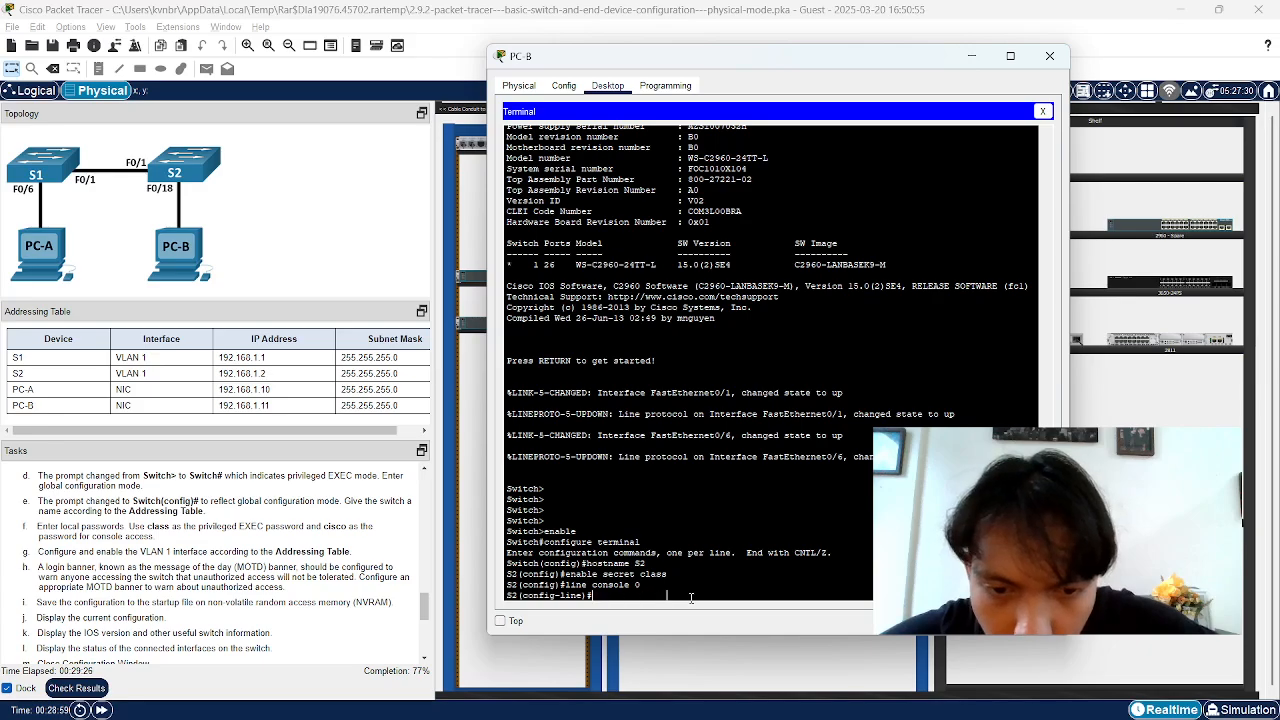
{"action": "key", "text": "Return"}
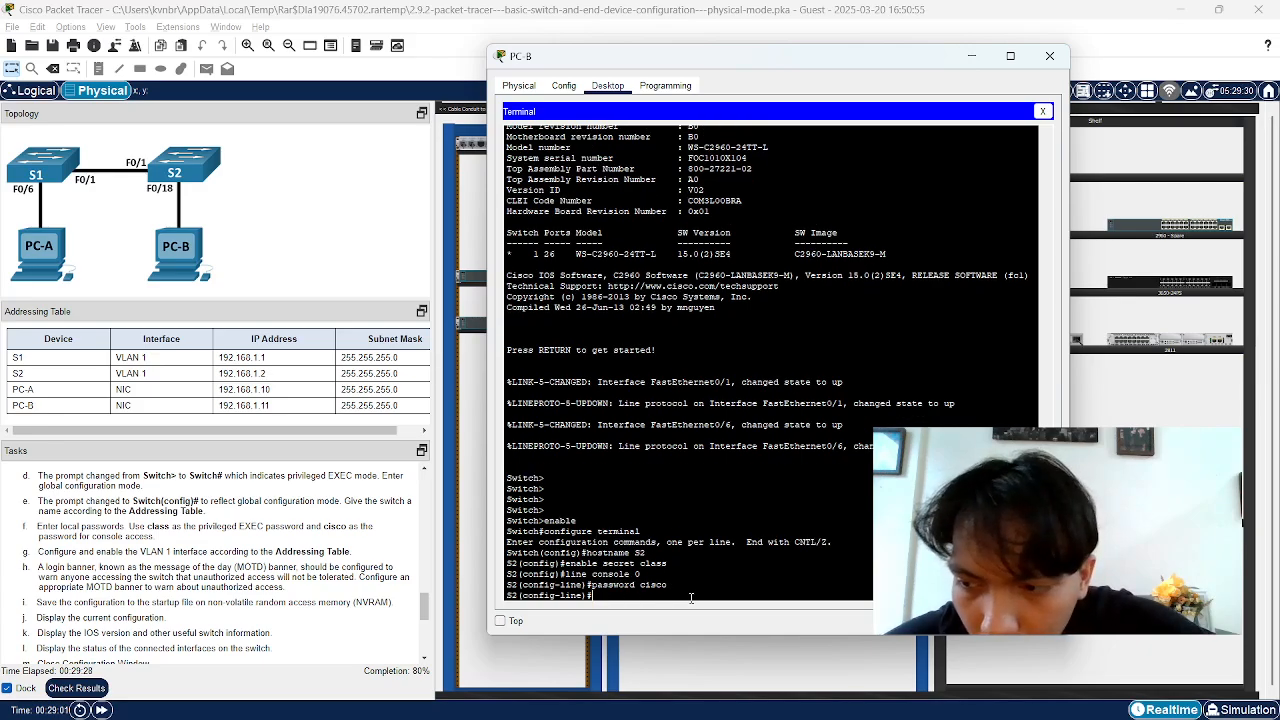
{"action": "type", "text": "login"}
{"action": "key", "text": "Return"}
Exit to global configuration and begin typing an interface command
{"action": "type", "text": "ex"}
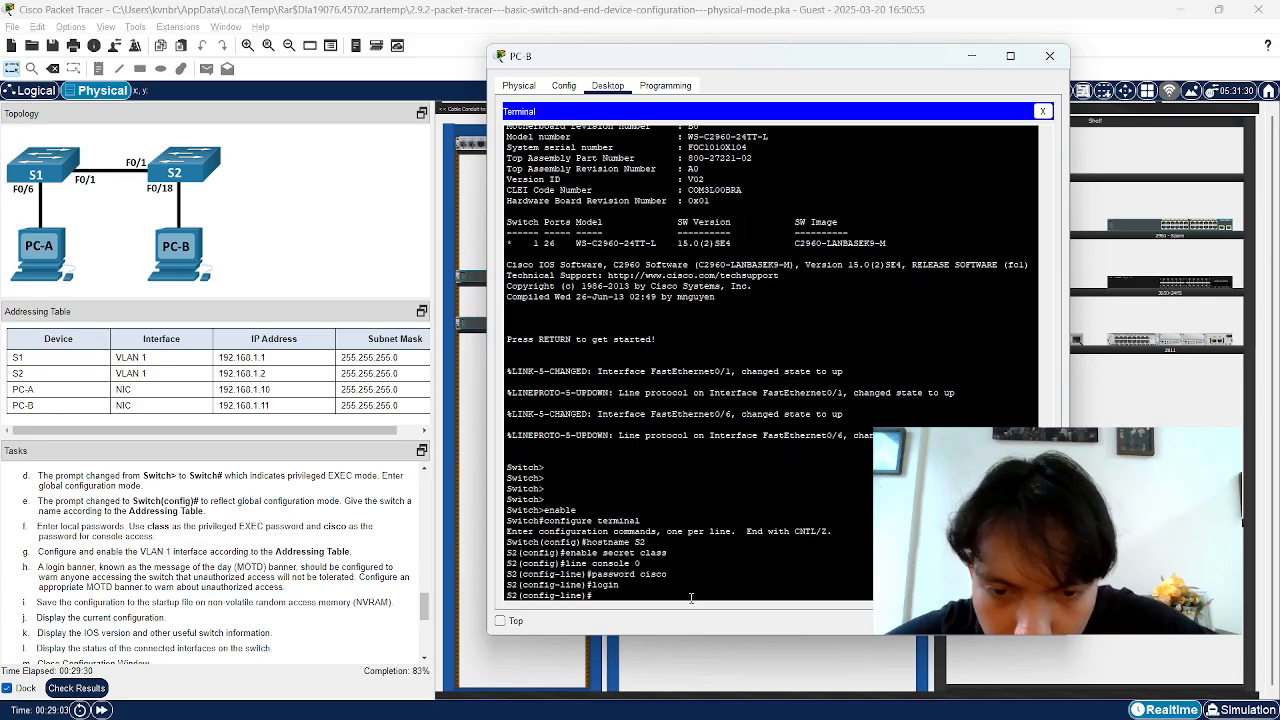
{"action": "key", "text": "BackSpace"}
{"action": "key", "text": "BackSpace"}
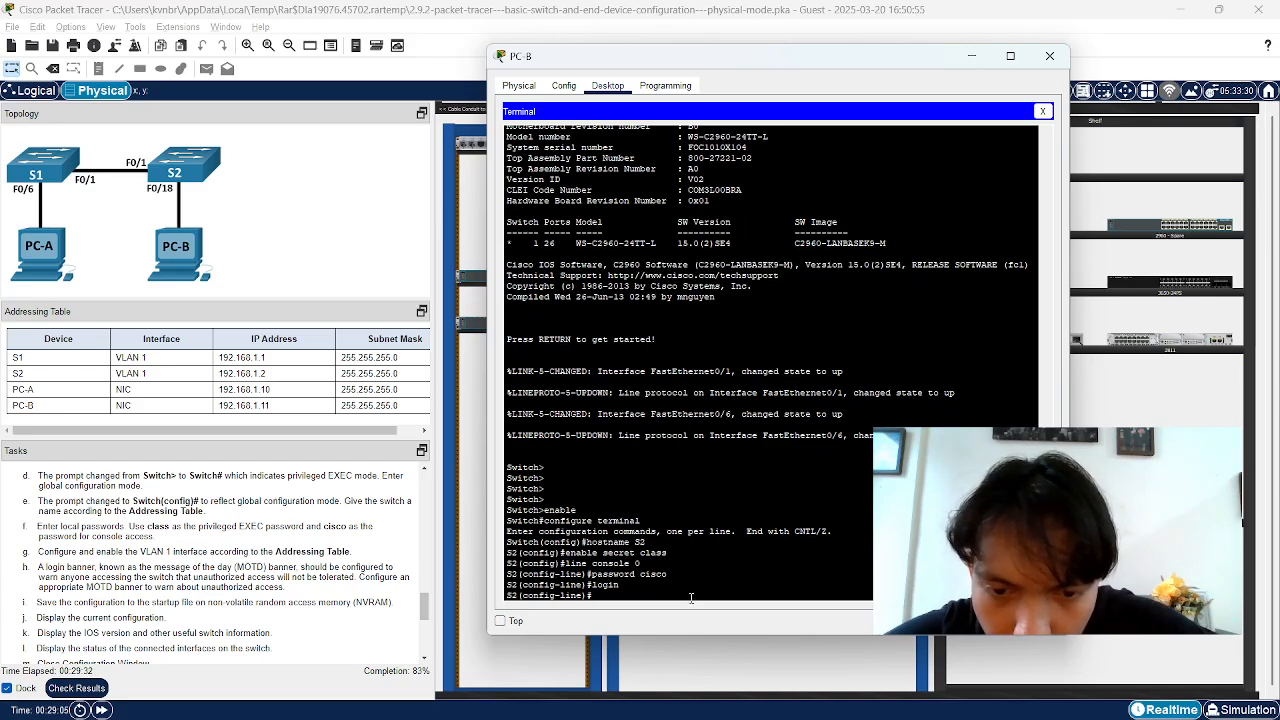
{"action": "type", "text": "exit"}
{"action": "key", "text": "Return"}
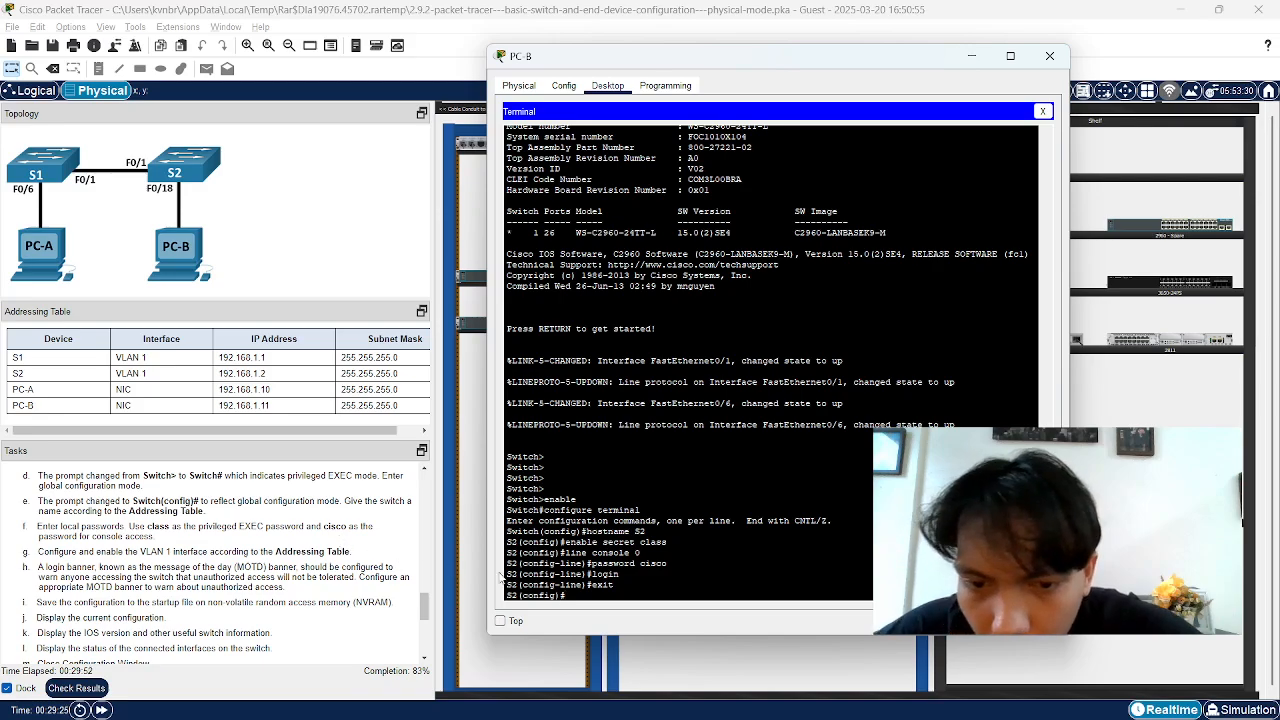
{"action": "type", "text": "interface"}
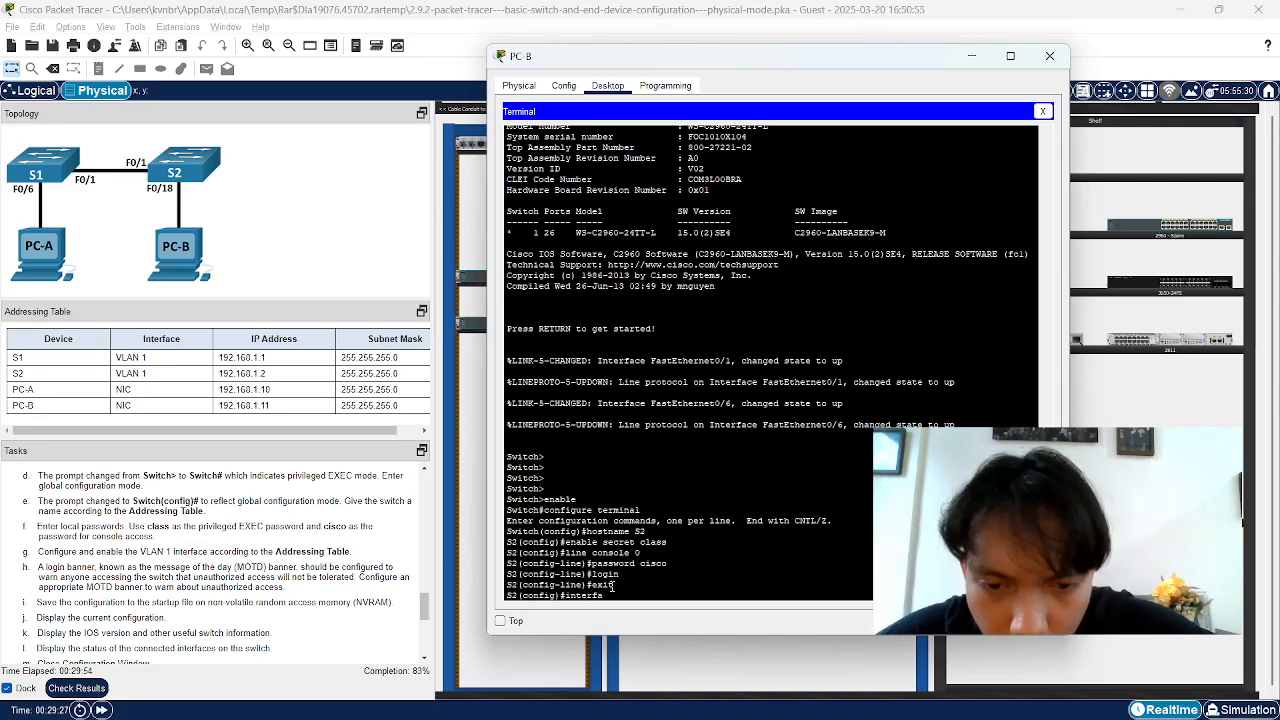
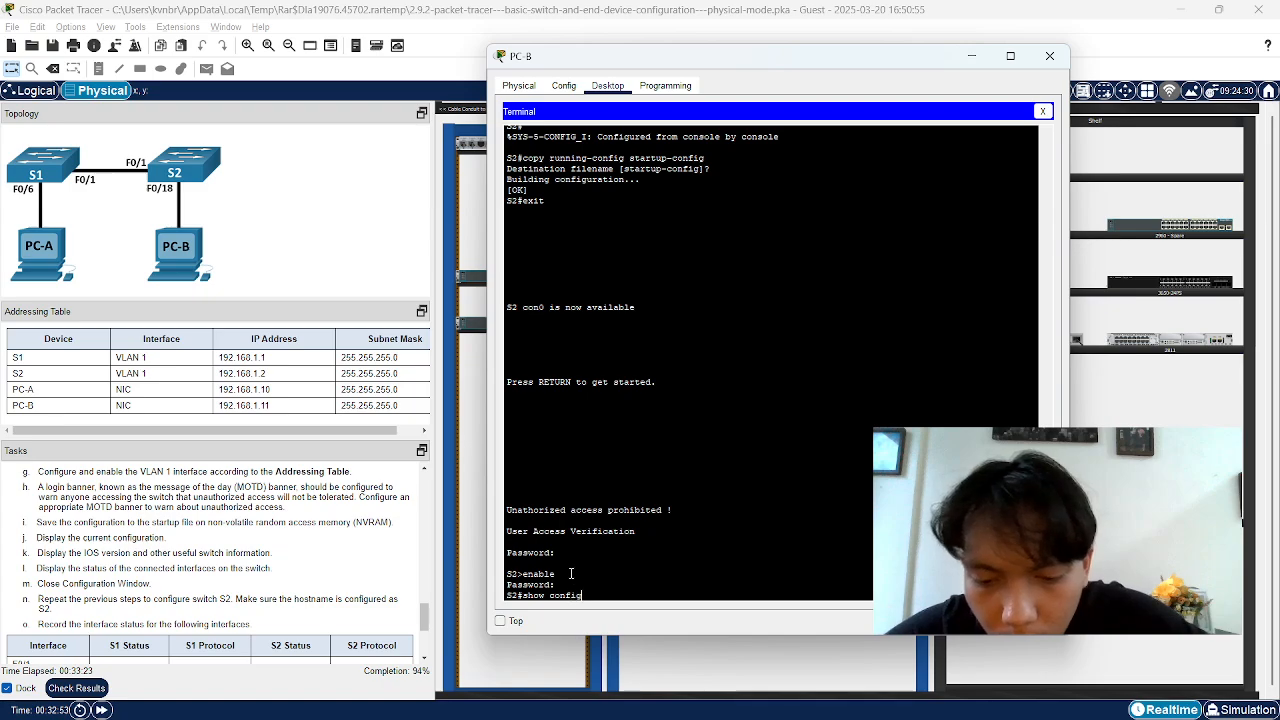
Run show running-config on S2, fixing the typed command first
{"action": "type", "text": "ure"}
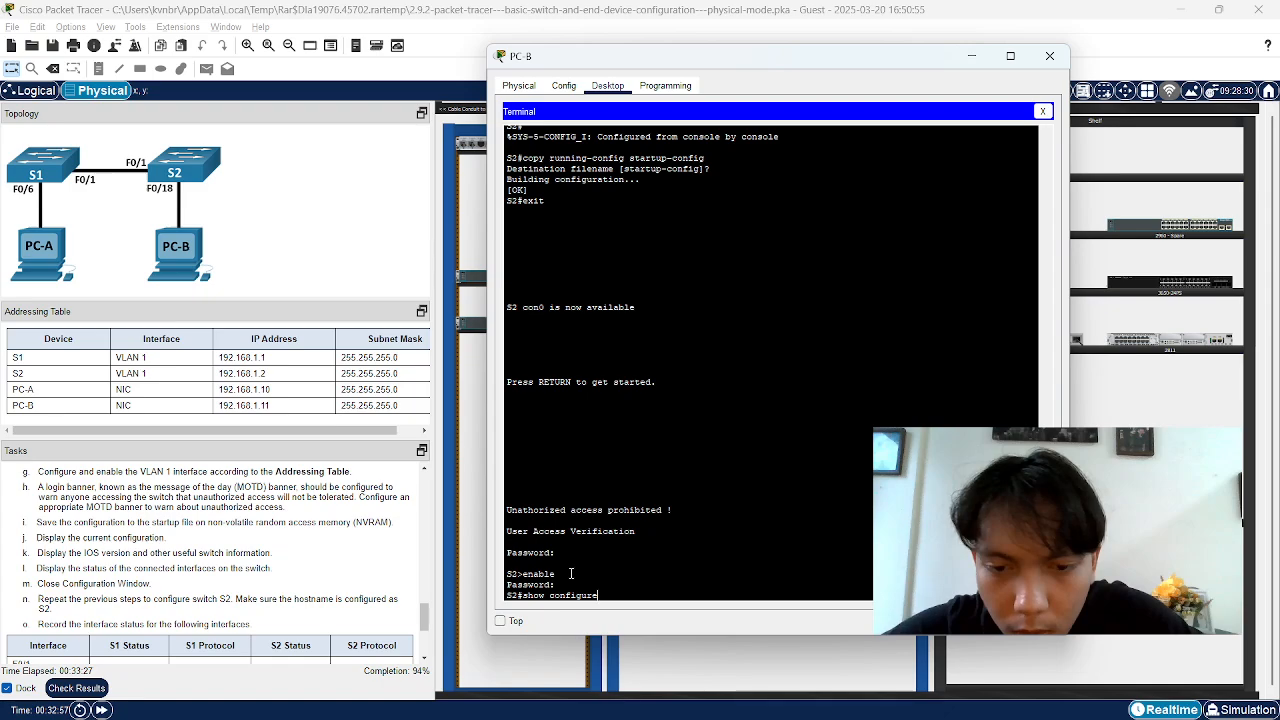
{"action": "key", "text": "BackSpace"}
{"action": "key", "text": "BackSpace"}
{"action": "key", "text": "BackSpace"}
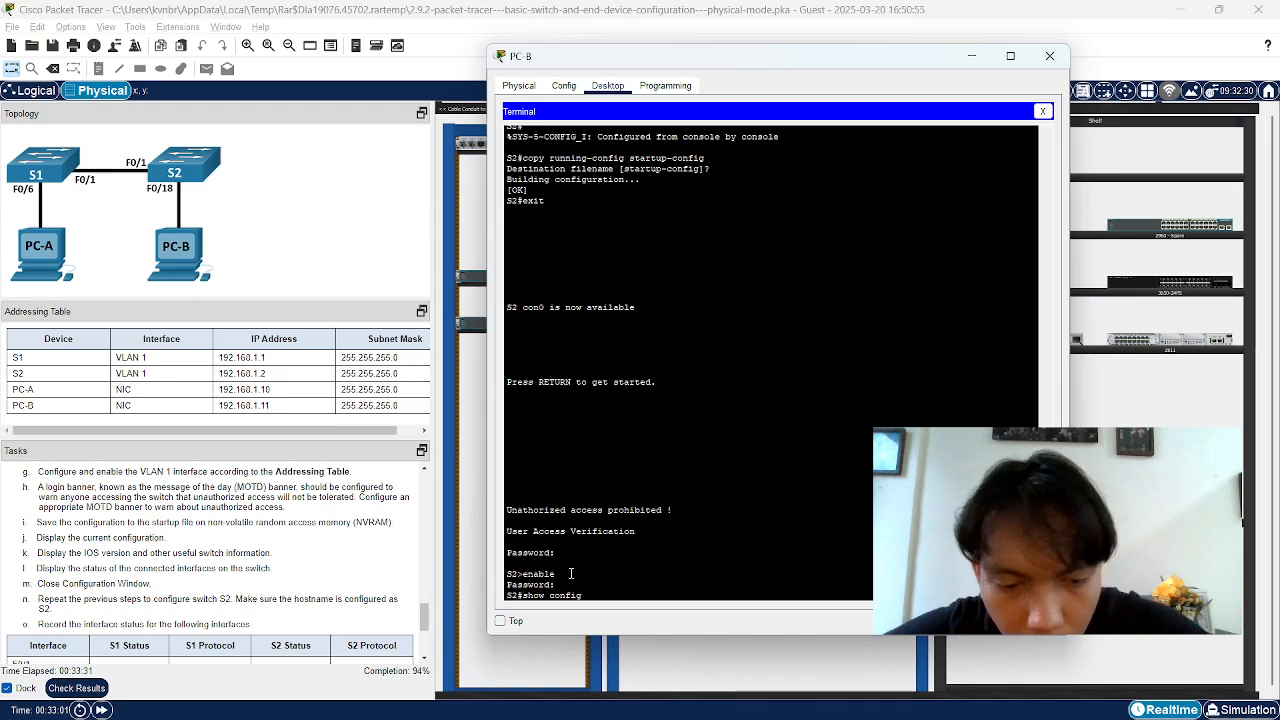
{"action": "type", "text": "-"}
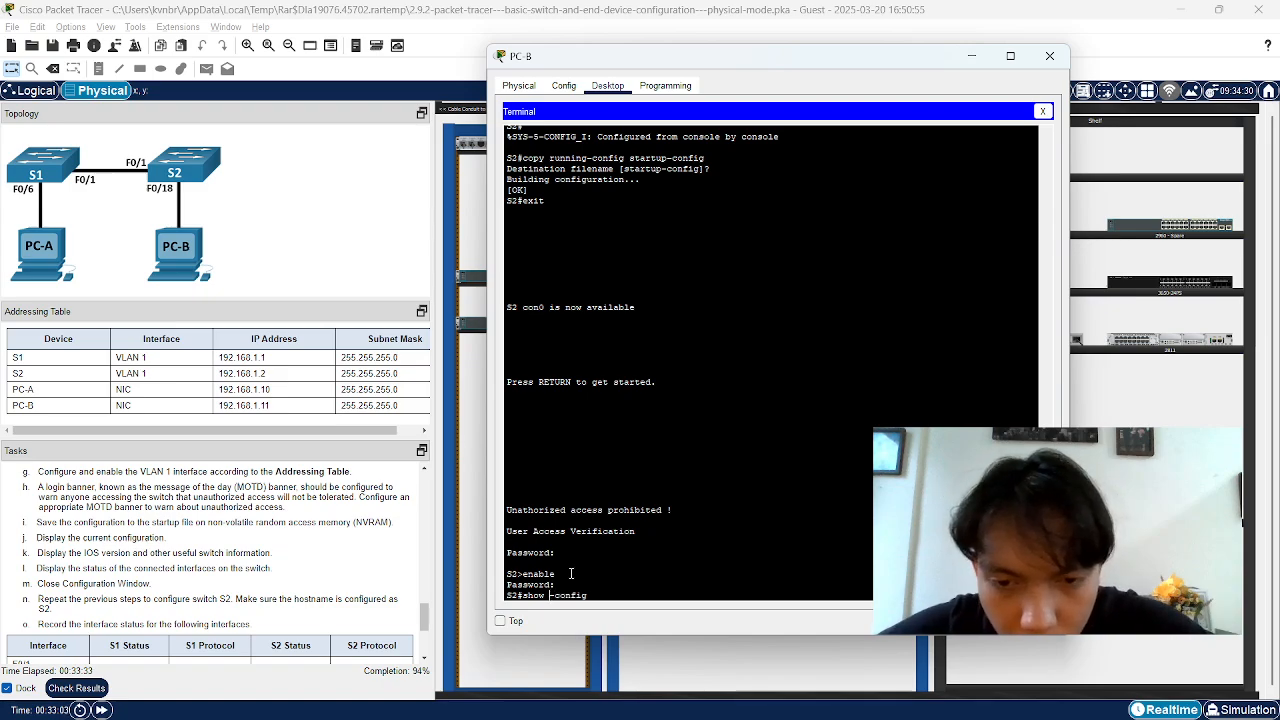
{"action": "type", "text": "running"}
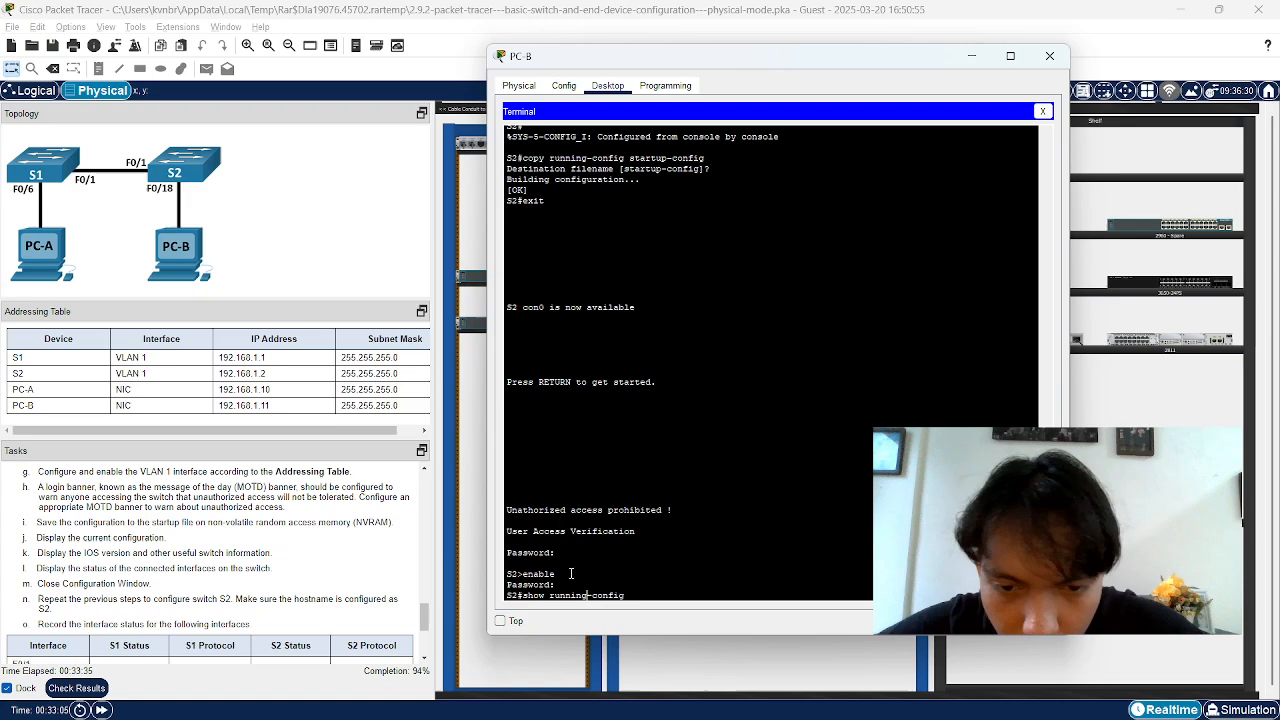
{"action": "key", "text": "Return"}
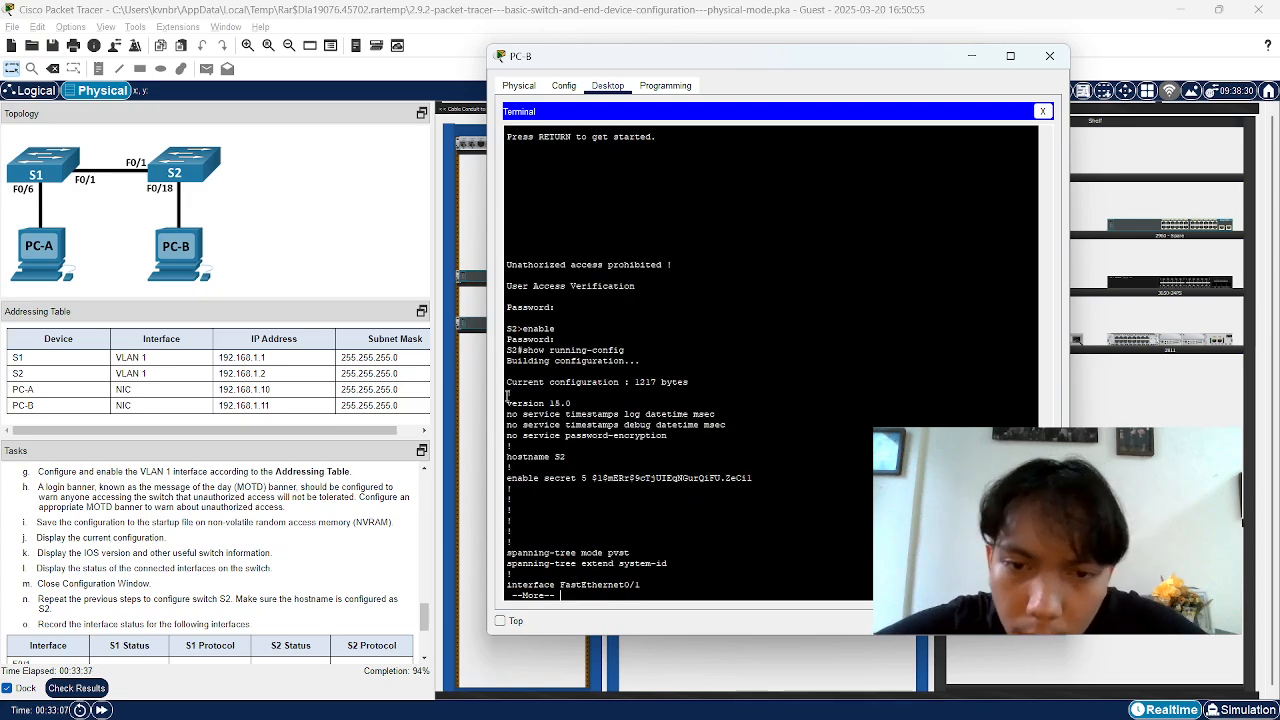
Highlight the service timestamps, password-encryption and enable secret lines in the output
{"action": "left_click_drag", "start_coordinate": [507, 405], "coordinate": [654, 415]}
{"action": "left_click", "coordinate": [566, 404]}
{"action": "left_click", "coordinate": [552, 436]}
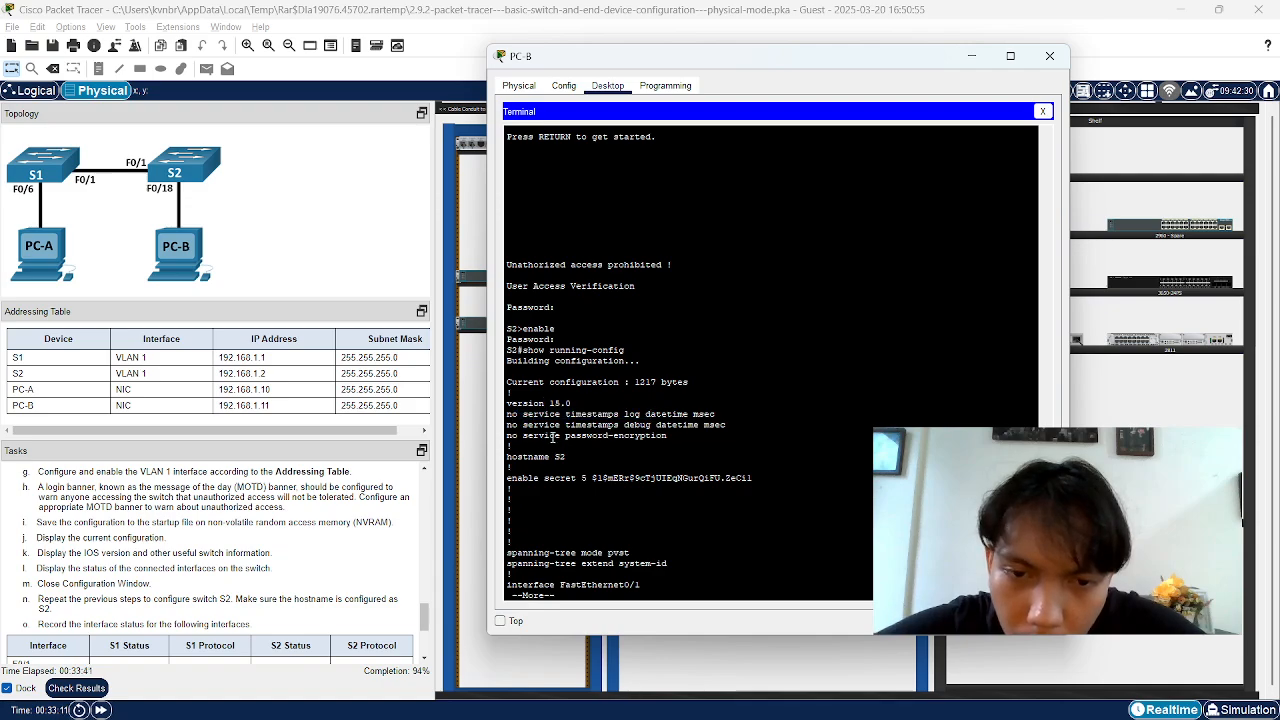
{"action": "left_click_drag", "start_coordinate": [545, 436], "coordinate": [641, 440]}
{"action": "left_click_drag", "start_coordinate": [598, 478], "coordinate": [754, 480]}
Page through the configuration and interface list until the Vlan1 settings appear
{"action": "scroll", "coordinate": [613, 409], "scroll_direction": "down", "scroll_amount": 1}
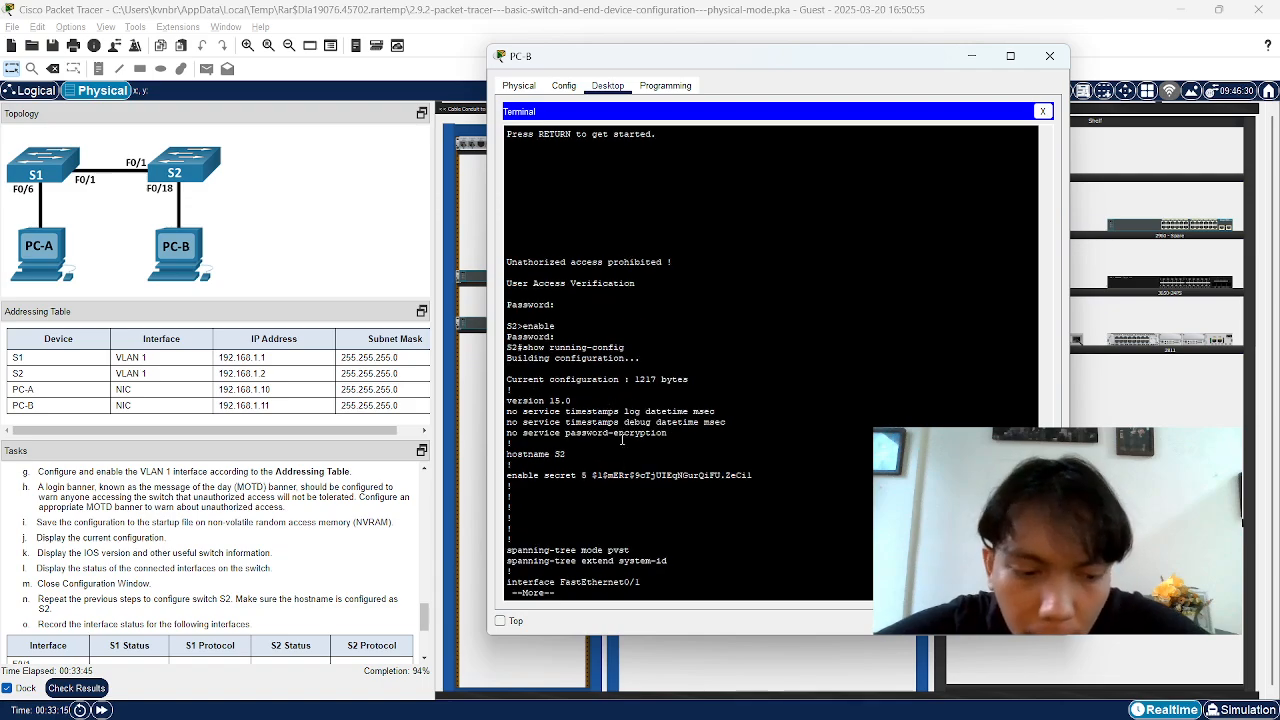
{"action": "key", "text": "Return"}
{"action": "key", "text": "Return"}
{"action": "key", "text": "Return"}
{"action": "key", "text": "Return"}
{"action": "key", "text": "Return"}
{"action": "key", "text": "Return"}
{"action": "key", "text": "Return"}
{"action": "key", "text": "Return"}
{"action": "key", "text": "Return"}
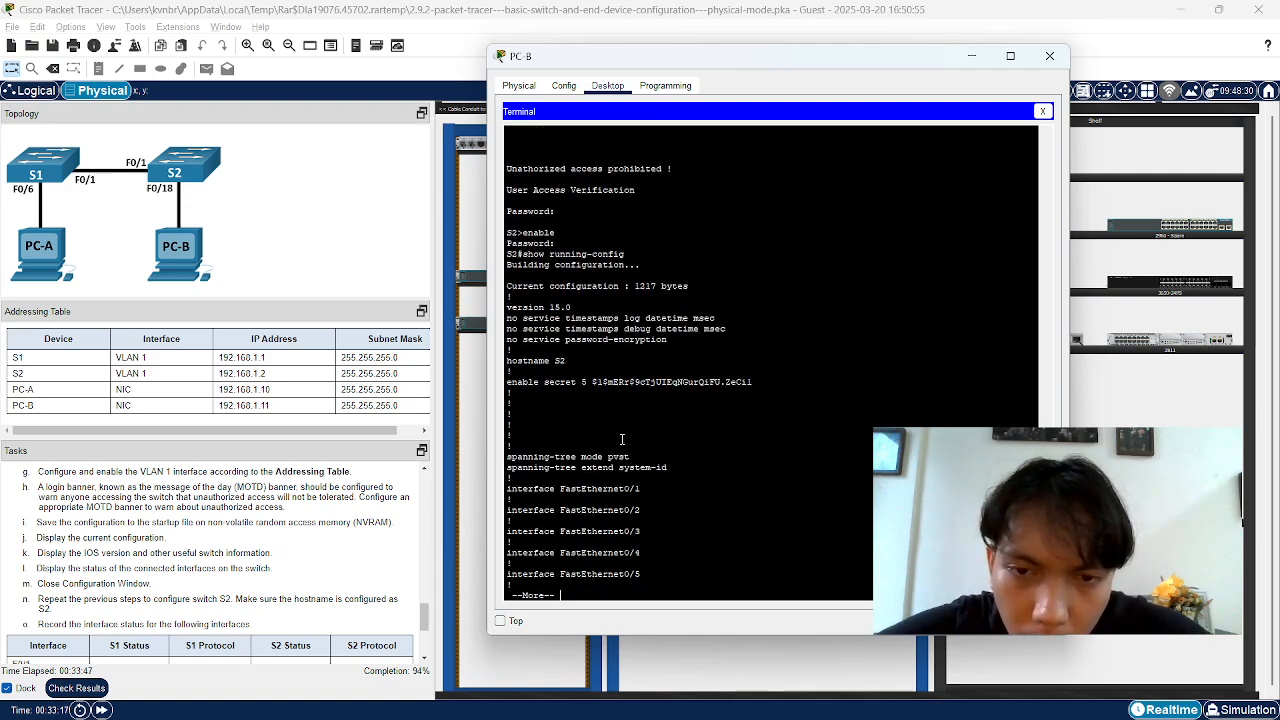
{"action": "key", "text": "Return"}
{"action": "key", "text": "Return"}
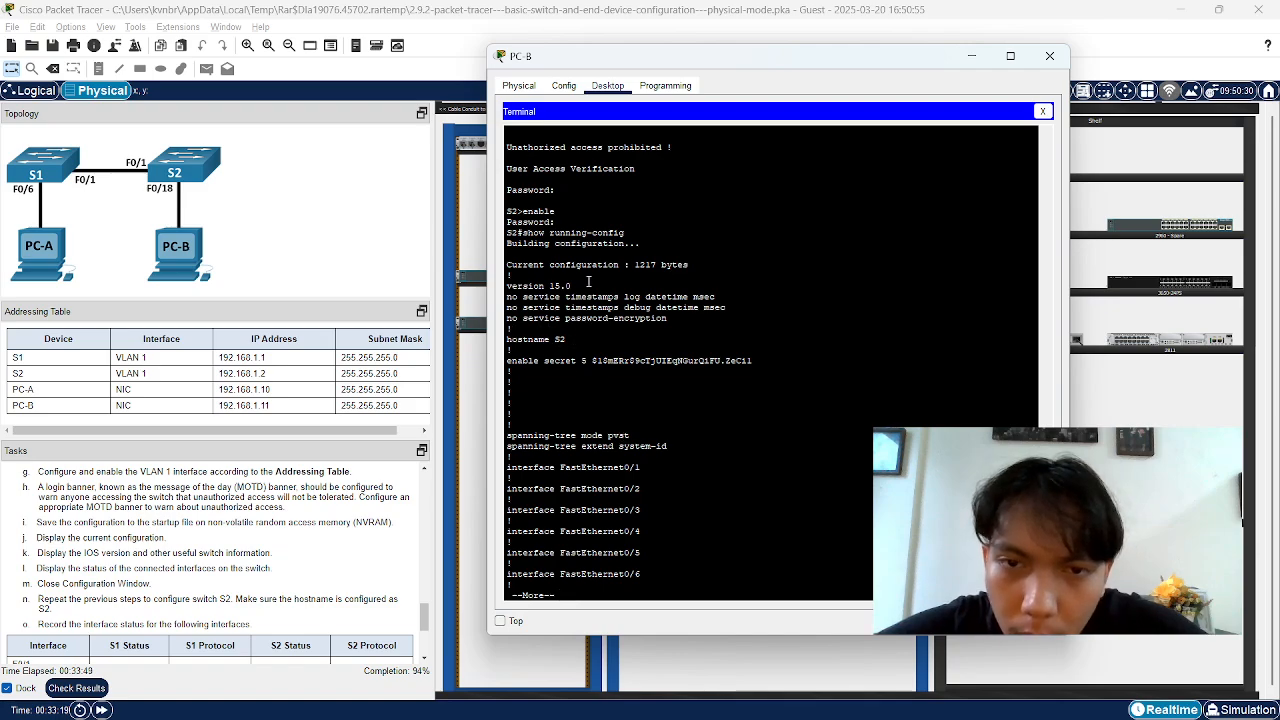
{"action": "key", "text": "Return"}
{"action": "key", "text": "Return"}
{"action": "key", "text": "Return"}
{"action": "key", "text": "Return"}
{"action": "key", "text": "Return"}
{"action": "key", "text": "Return"}
{"action": "key", "text": "Return"}
{"action": "key", "text": "Return"}
{"action": "key", "text": "Return"}
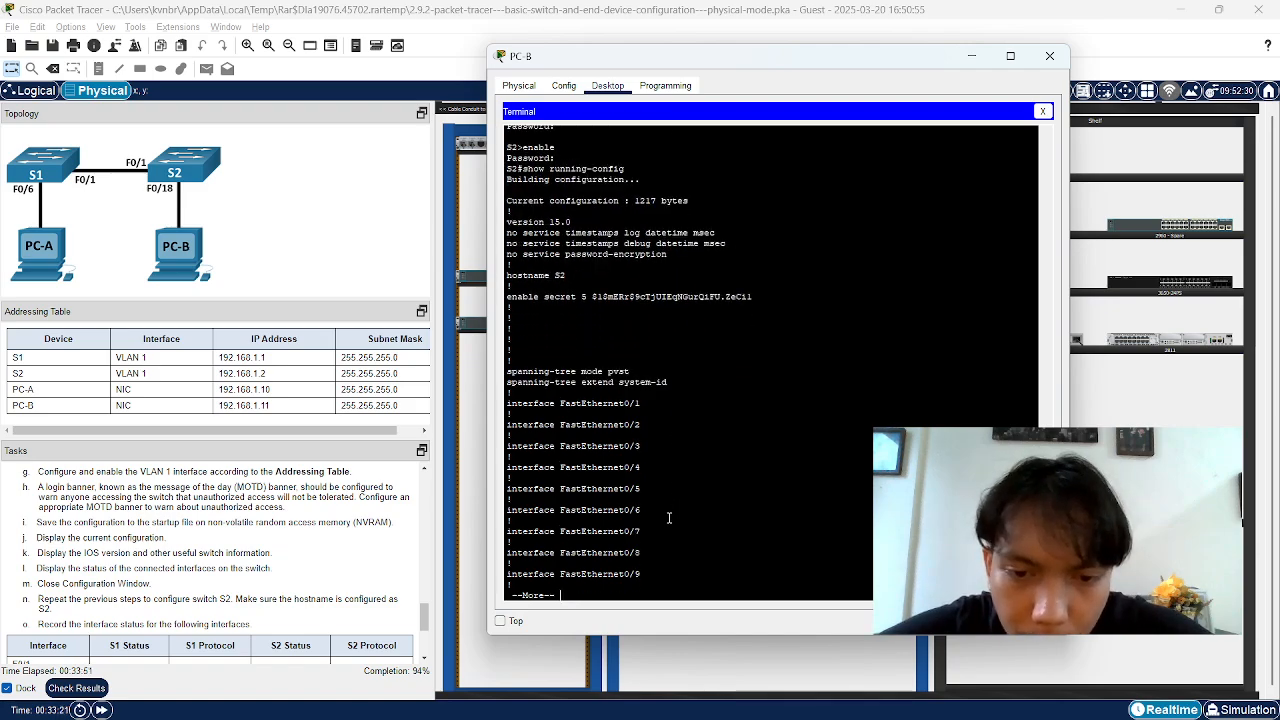
{"action": "key", "text": "Return"}
{"action": "key", "text": "Return"}
{"action": "key", "text": "Return"}
{"action": "key", "text": "Return"}
{"action": "key", "text": "Return"}
{"action": "key", "text": "Return"}
{"action": "key", "text": "Return"}
{"action": "key", "text": "Return"}
{"action": "key", "text": "Return"}
{"action": "key", "text": "Return"}
{"action": "key", "text": "Return"}
{"action": "key", "text": "Return"}
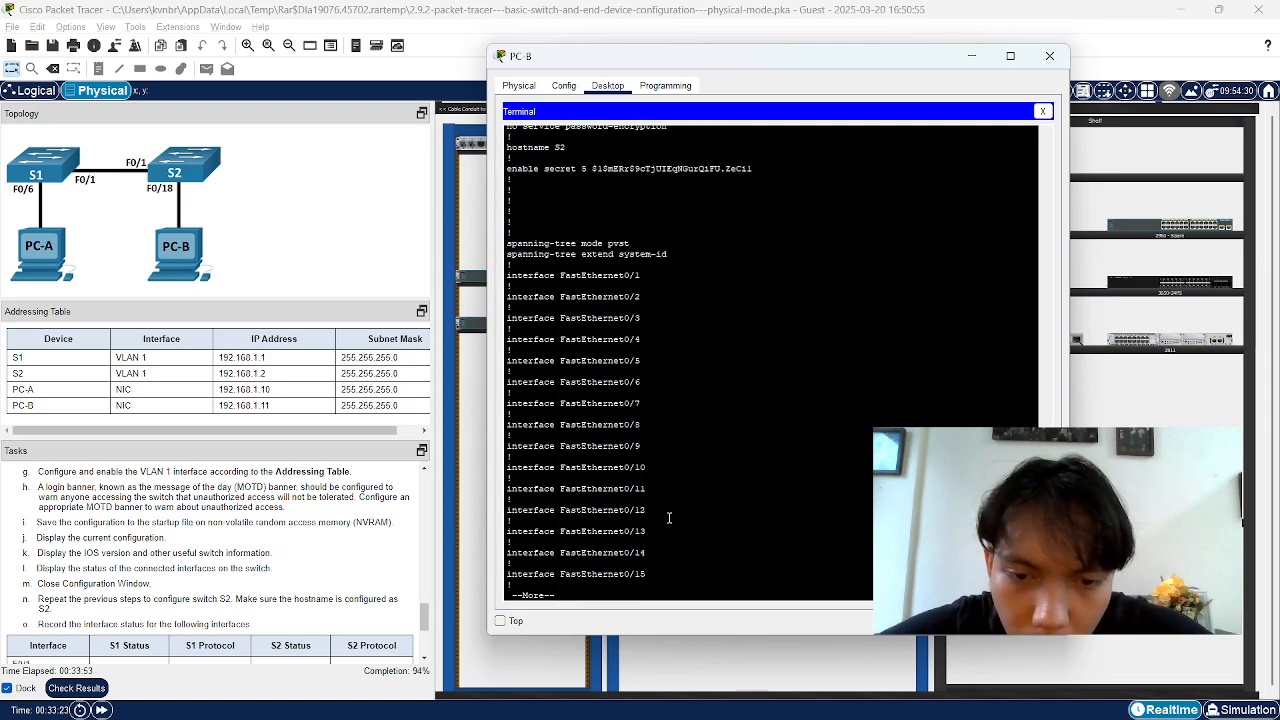
{"action": "key", "text": "Return"}
{"action": "key", "text": "Return"}
{"action": "key", "text": "Return"}
{"action": "key", "text": "Return"}
{"action": "key", "text": "Return"}
{"action": "key", "text": "Return"}
{"action": "key", "text": "Return"}
{"action": "key", "text": "Return"}
{"action": "key", "text": "Return"}
{"action": "key", "text": "Return"}
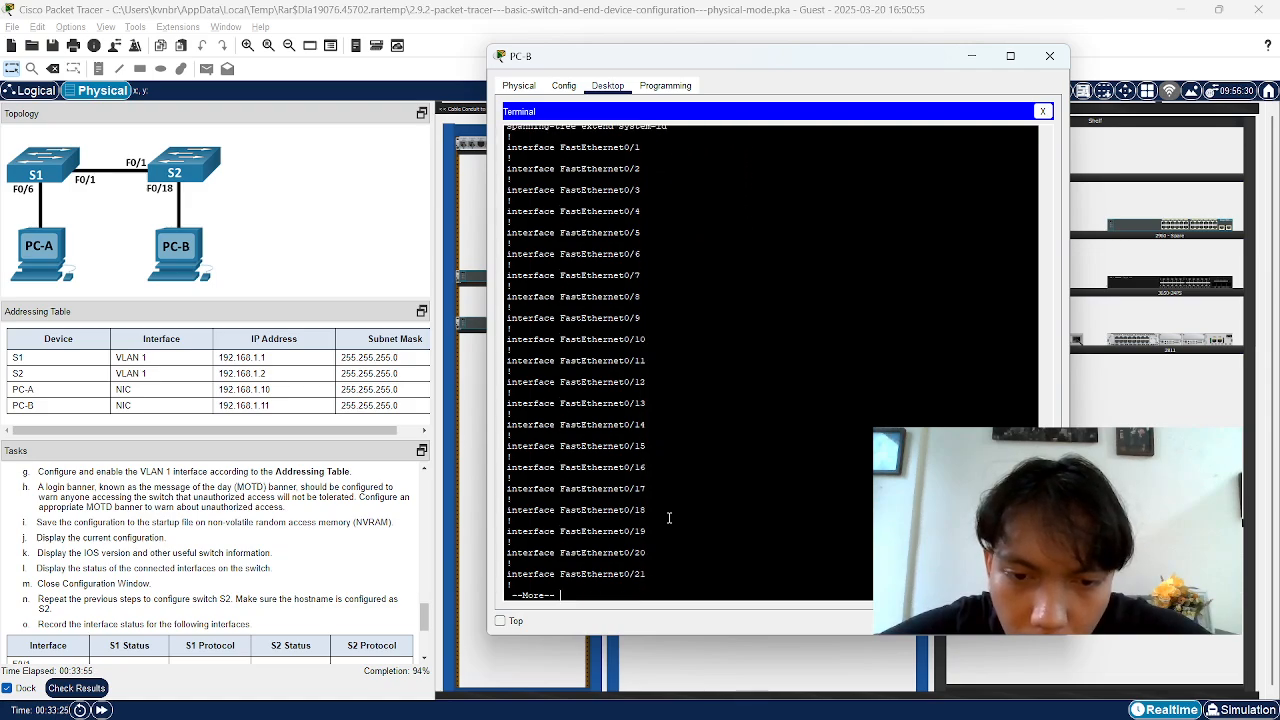
{"action": "key", "text": "Return"}
{"action": "key", "text": "Return"}
{"action": "key", "text": "Return"}
{"action": "key", "text": "Return"}
{"action": "key", "text": "Return"}
{"action": "key", "text": "Return"}
{"action": "key", "text": "Return"}
{"action": "key", "text": "Return"}
{"action": "key", "text": "Return"}
{"action": "key", "text": "Return"}
{"action": "key", "text": "Return"}
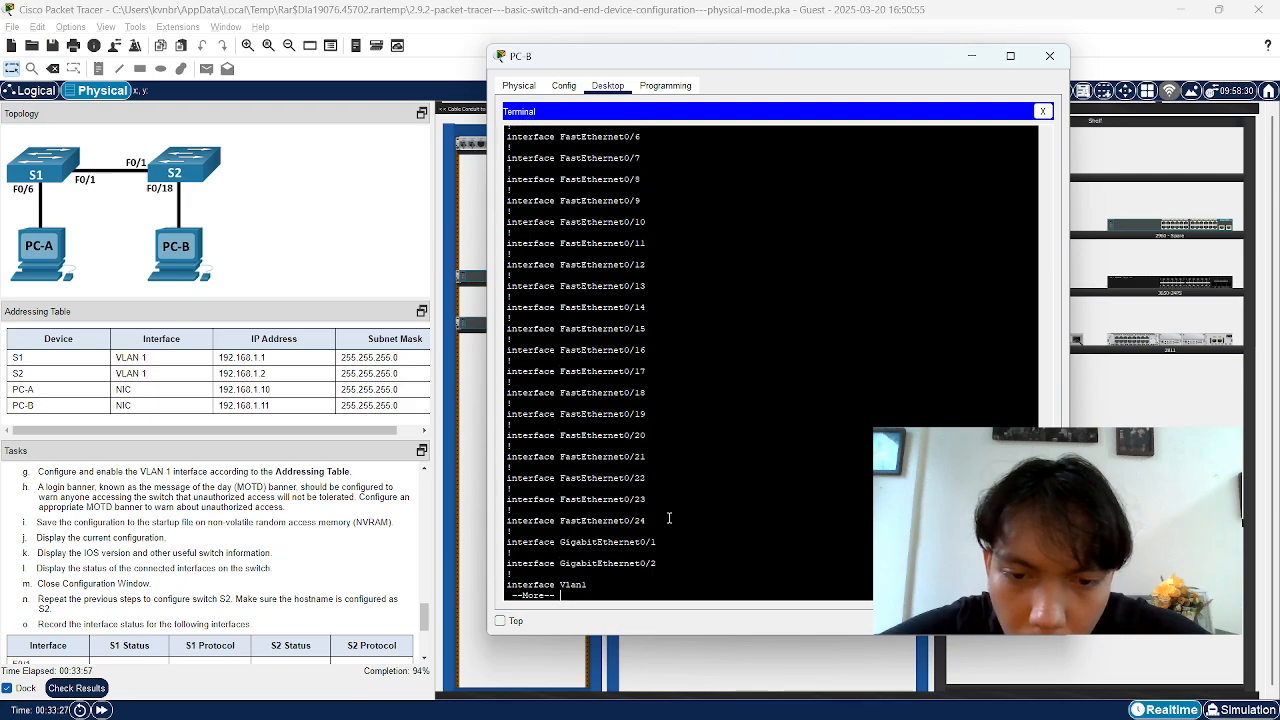
{"action": "key", "text": "Return"}
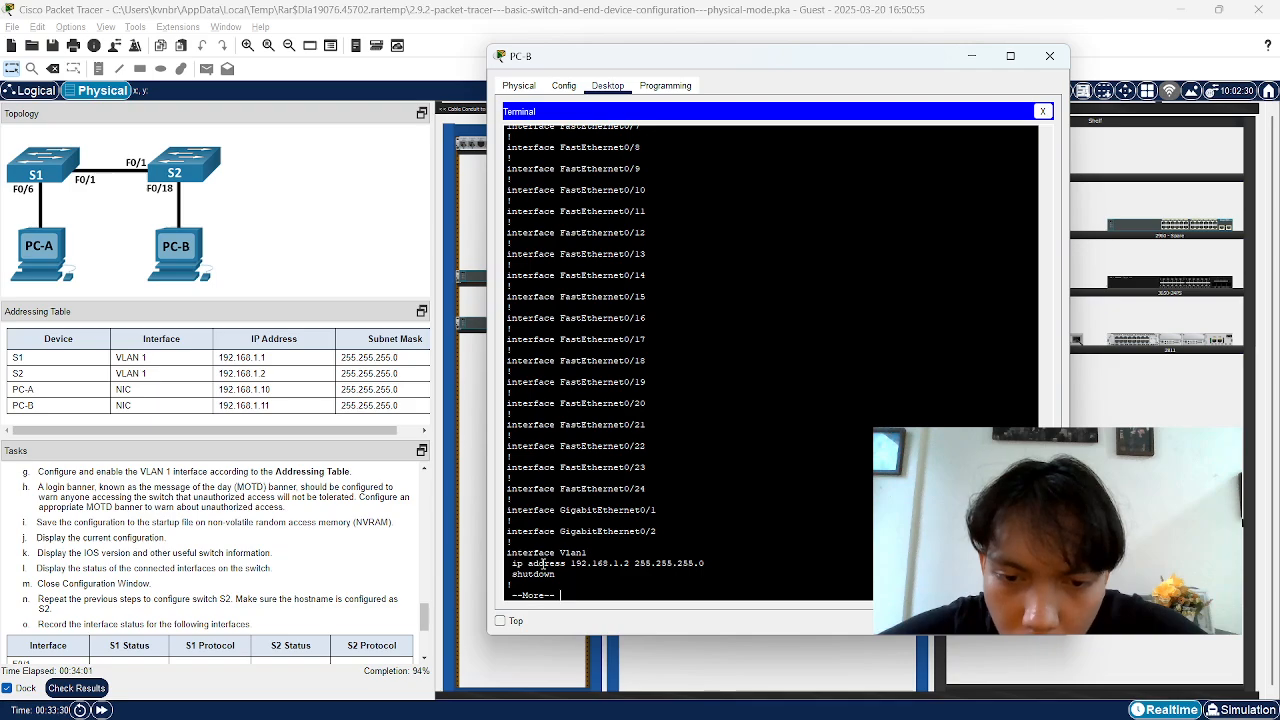
Highlight Vlan1's 192.168.1.2 255.255.255.0 address, then page to the end of the configuration
{"action": "left_click_drag", "start_coordinate": [531, 563], "coordinate": [692, 567]}
{"action": "left_click", "coordinate": [627, 567]}
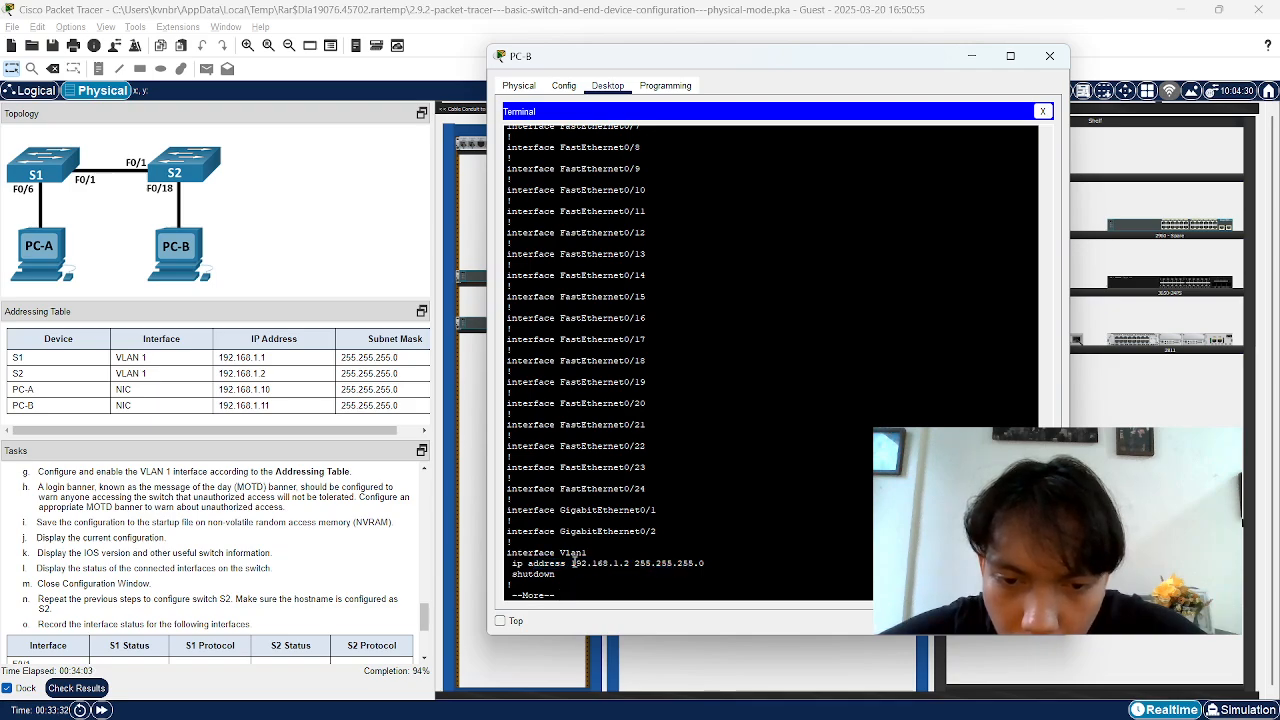
{"action": "left_click_drag", "start_coordinate": [573, 563], "coordinate": [687, 567]}
{"action": "key", "text": "Return"}
{"action": "key", "text": "Return"}
{"action": "key", "text": "Return"}
{"action": "key", "text": "Return"}
{"action": "key", "text": "Return"}
{"action": "key", "text": "Return"}
{"action": "key", "text": "Return"}
{"action": "key", "text": "Return"}
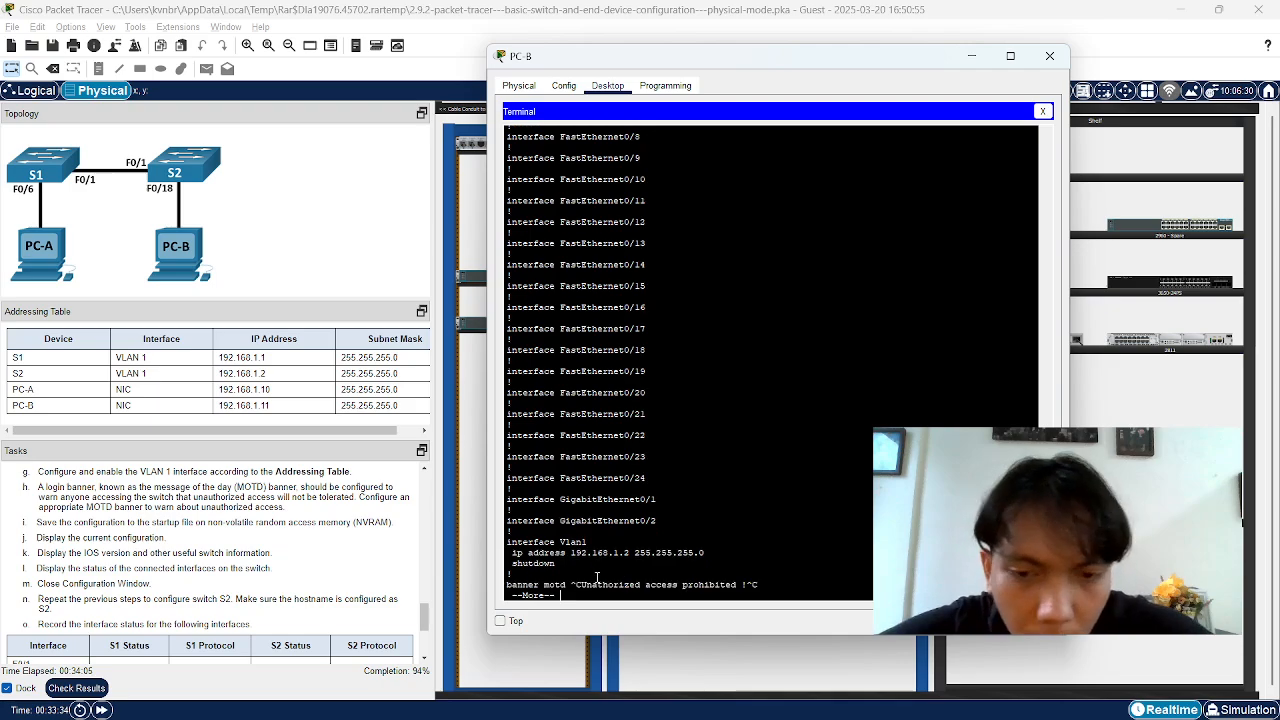
{"action": "key", "text": "Return"}
{"action": "key", "text": "Return"}
{"action": "key", "text": "Return"}
{"action": "key", "text": "Return"}
{"action": "key", "text": "Return"}
{"action": "key", "text": "Return"}
{"action": "key", "text": "Return"}
{"action": "key", "text": "Return"}
{"action": "key", "text": "Return"}
{"action": "key", "text": "Return"}
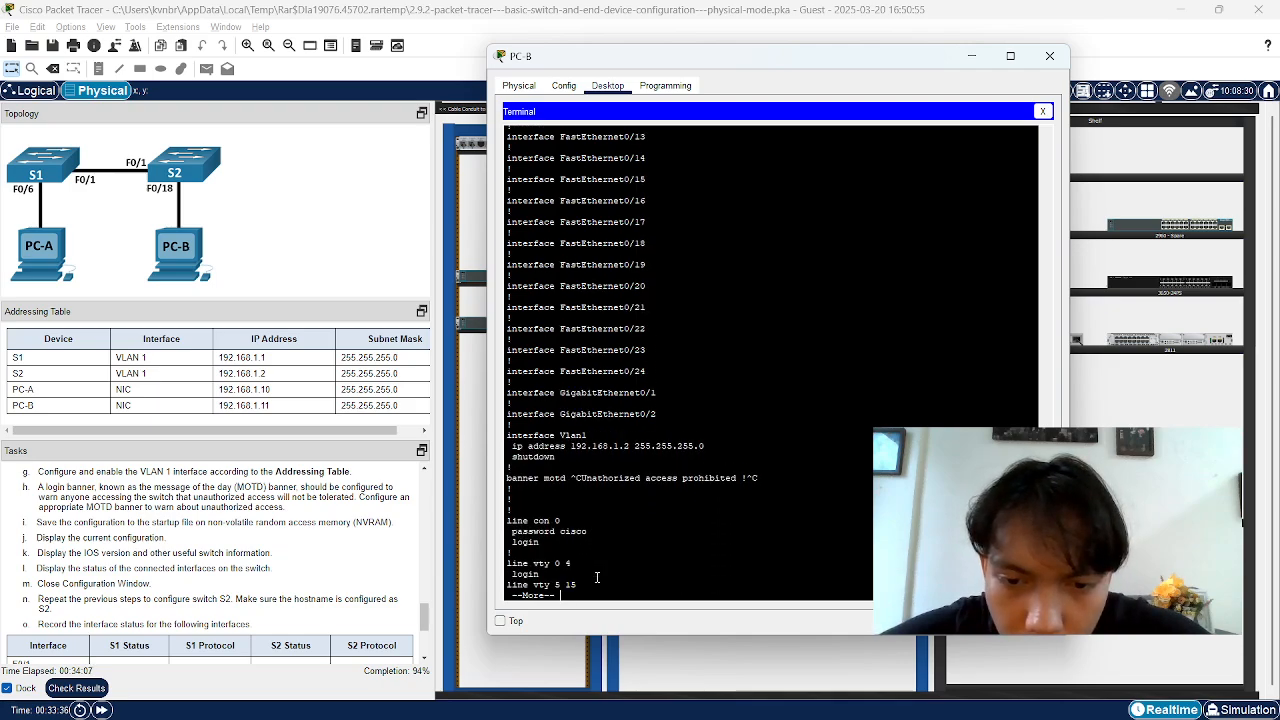
{"action": "key", "text": "Return"}
{"action": "key", "text": "Return"}
{"action": "key", "text": "Return"}
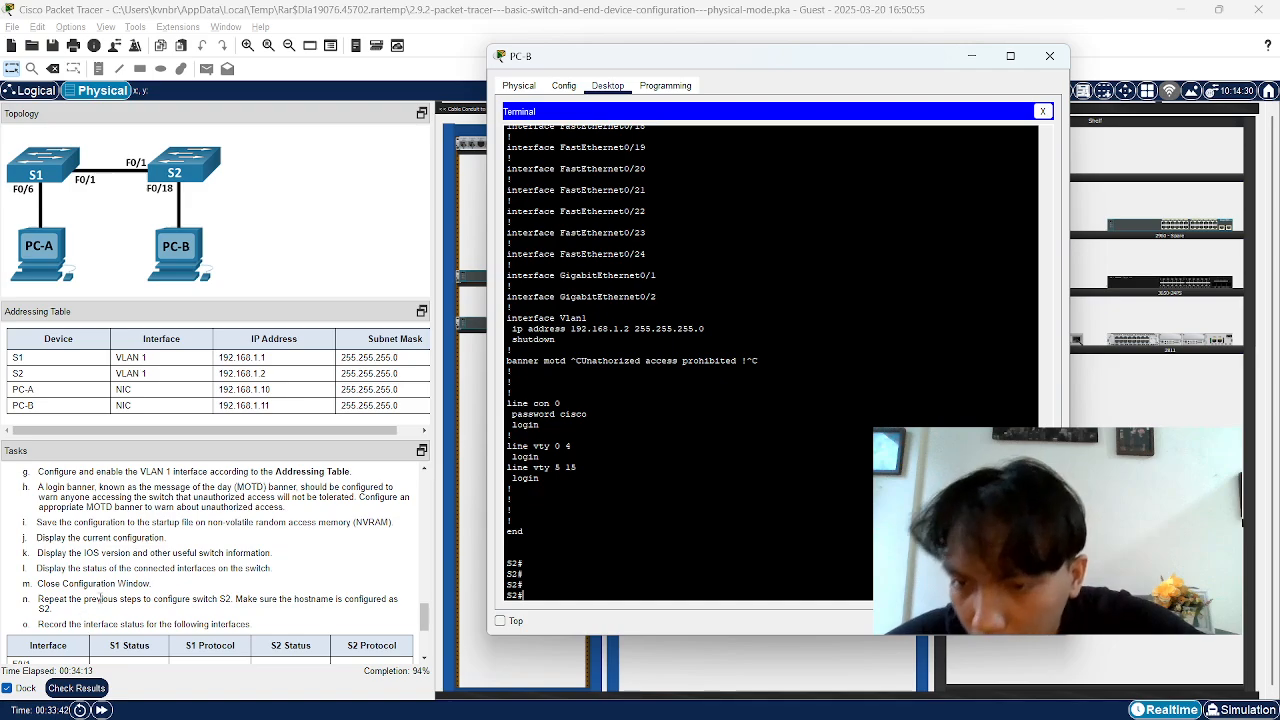
Attempt the mistyped show ip interface brief twice, then exit the S2 session
{"action": "scroll", "coordinate": [114, 603], "scroll_direction": "down", "scroll_amount": 1}
{"action": "scroll", "coordinate": [114, 603], "scroll_direction": "down", "scroll_amount": 1}
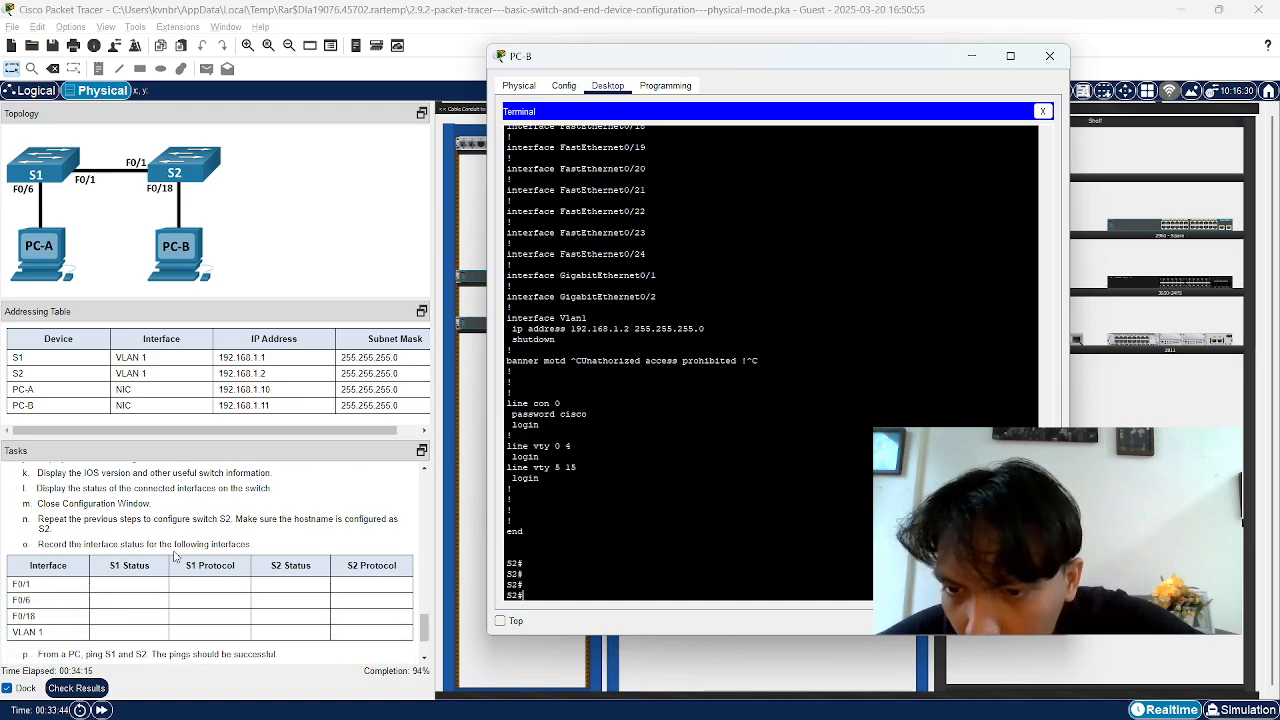
{"action": "scroll", "coordinate": [178, 556], "scroll_direction": "up", "scroll_amount": 1}
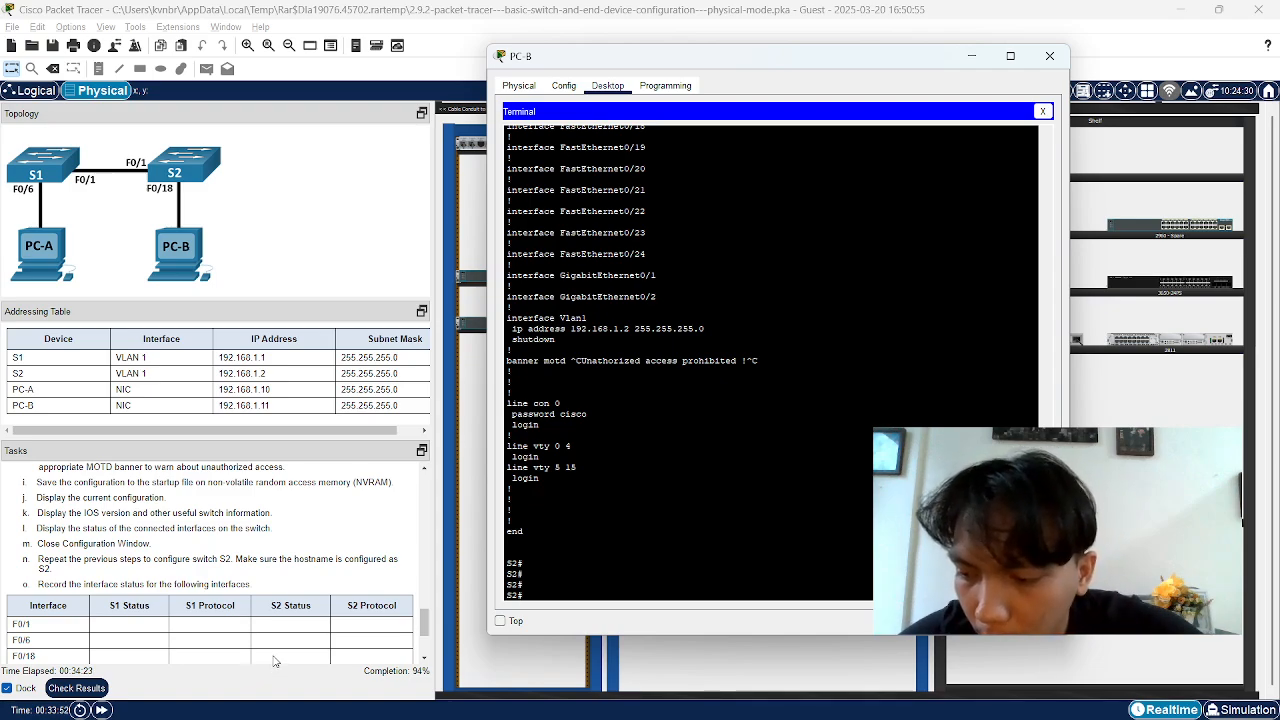
{"action": "type", "text": "n"}
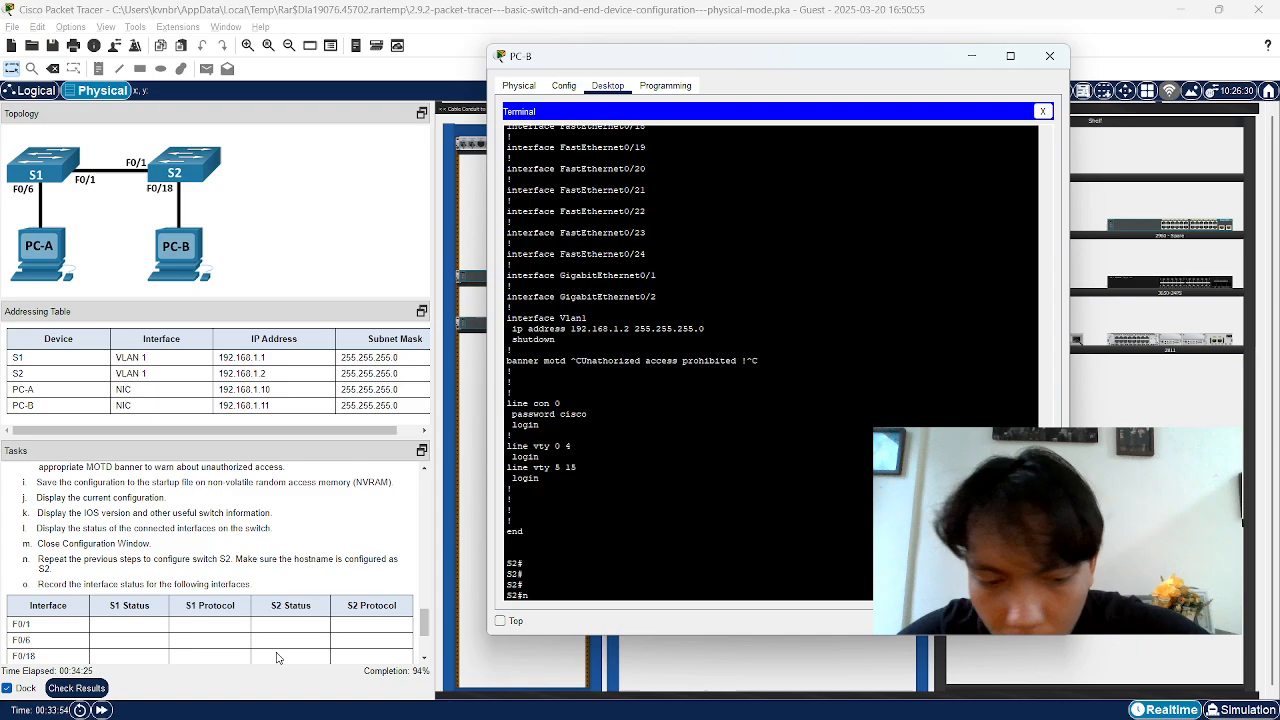
{"action": "key", "text": "BackSpace"}
{"action": "type", "text": "show"}
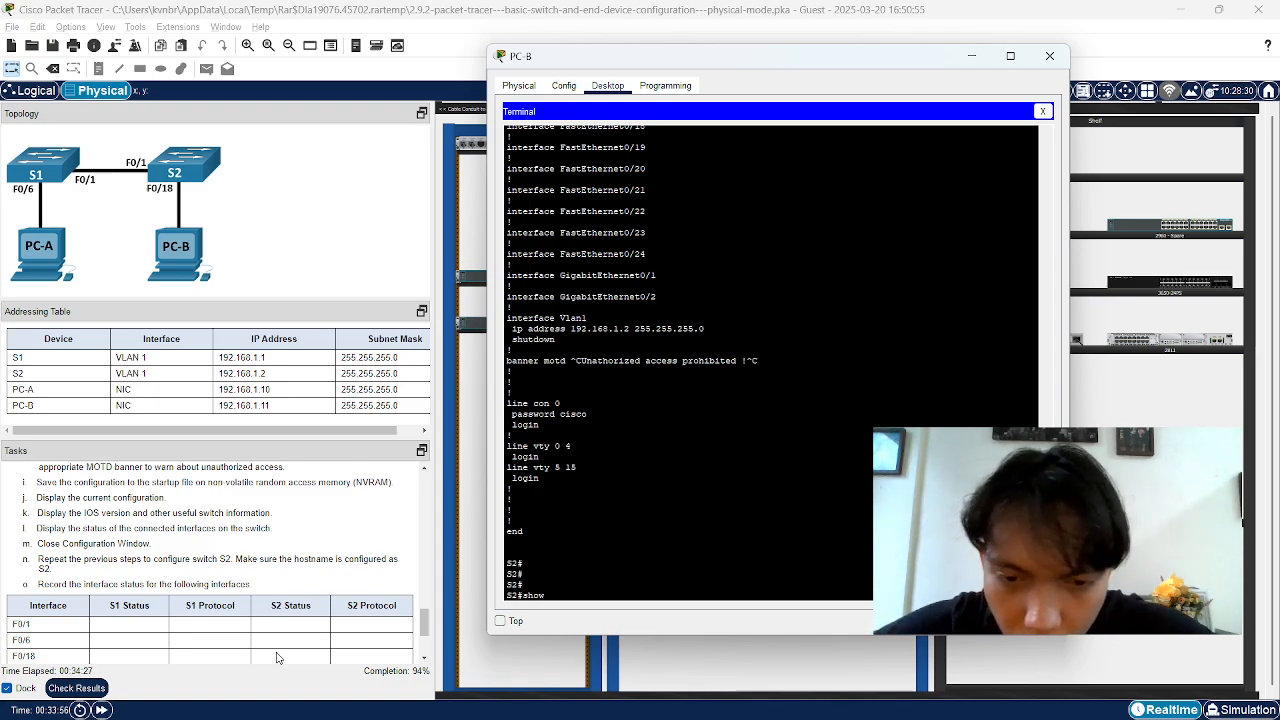
{"action": "type", "text": " intrefac"}
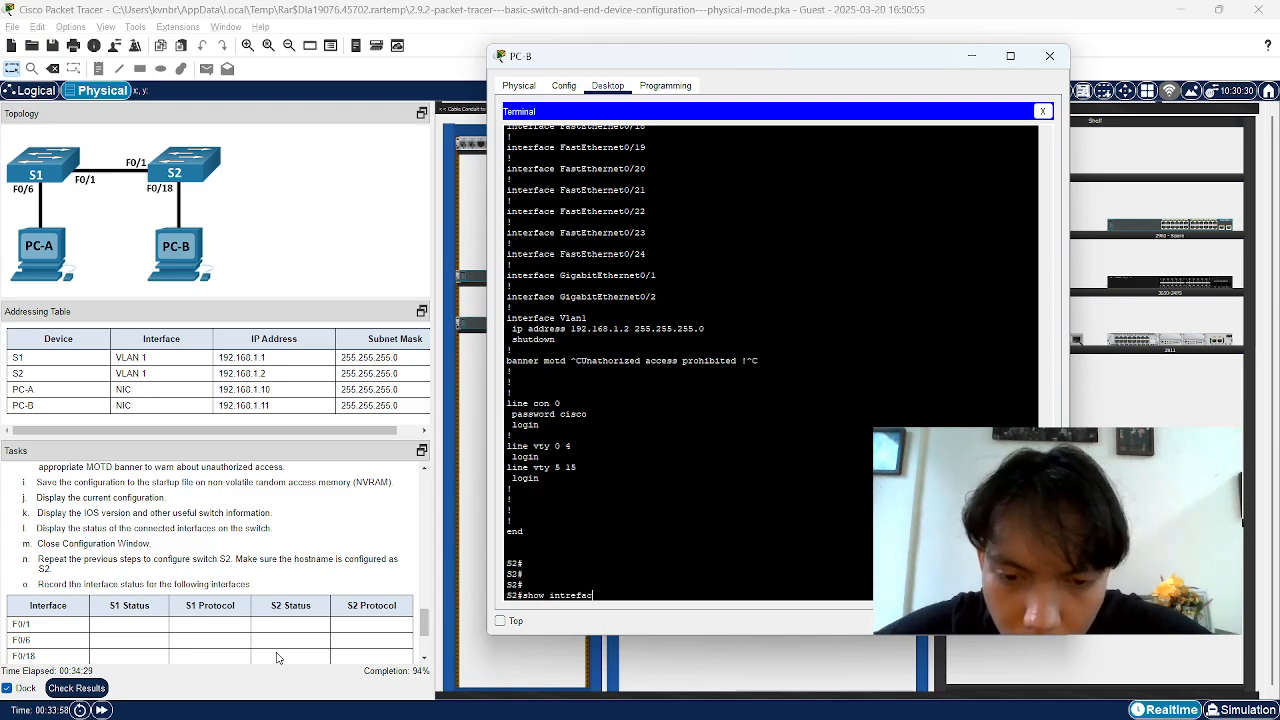
{"action": "type", "text": "e brief"}
{"action": "key", "text": "Return"}
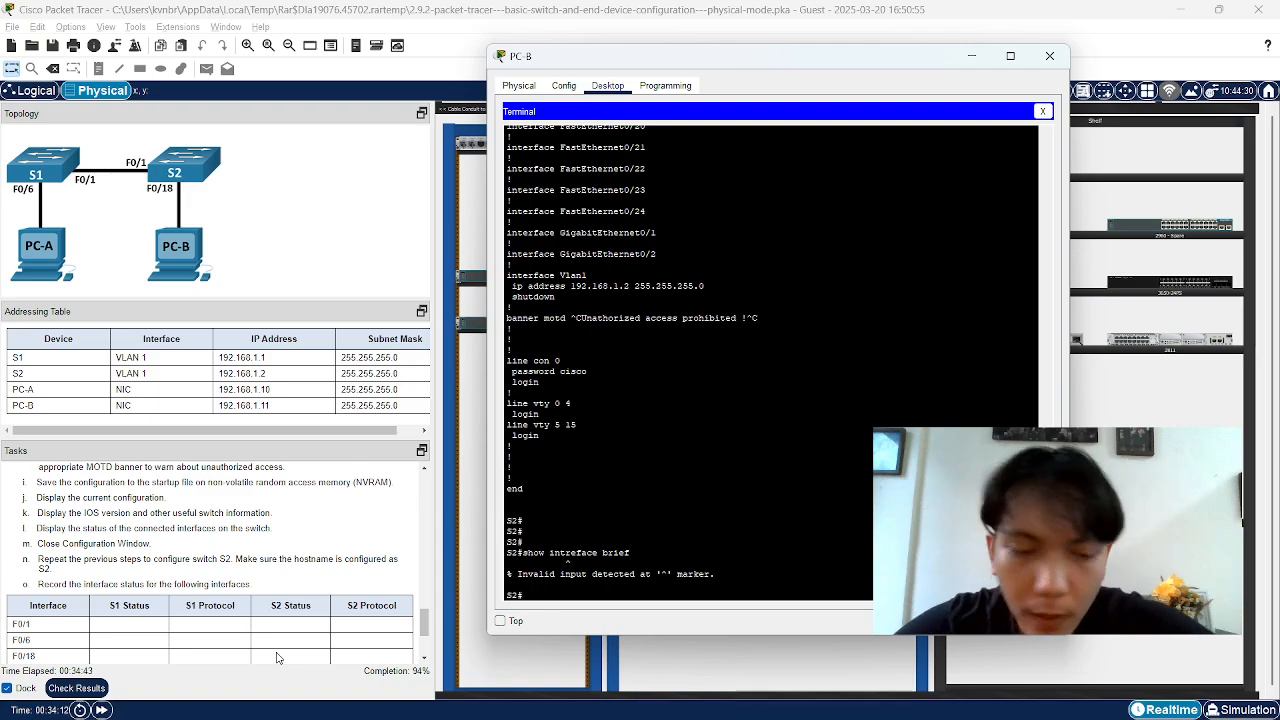
{"action": "key", "text": "Up"}
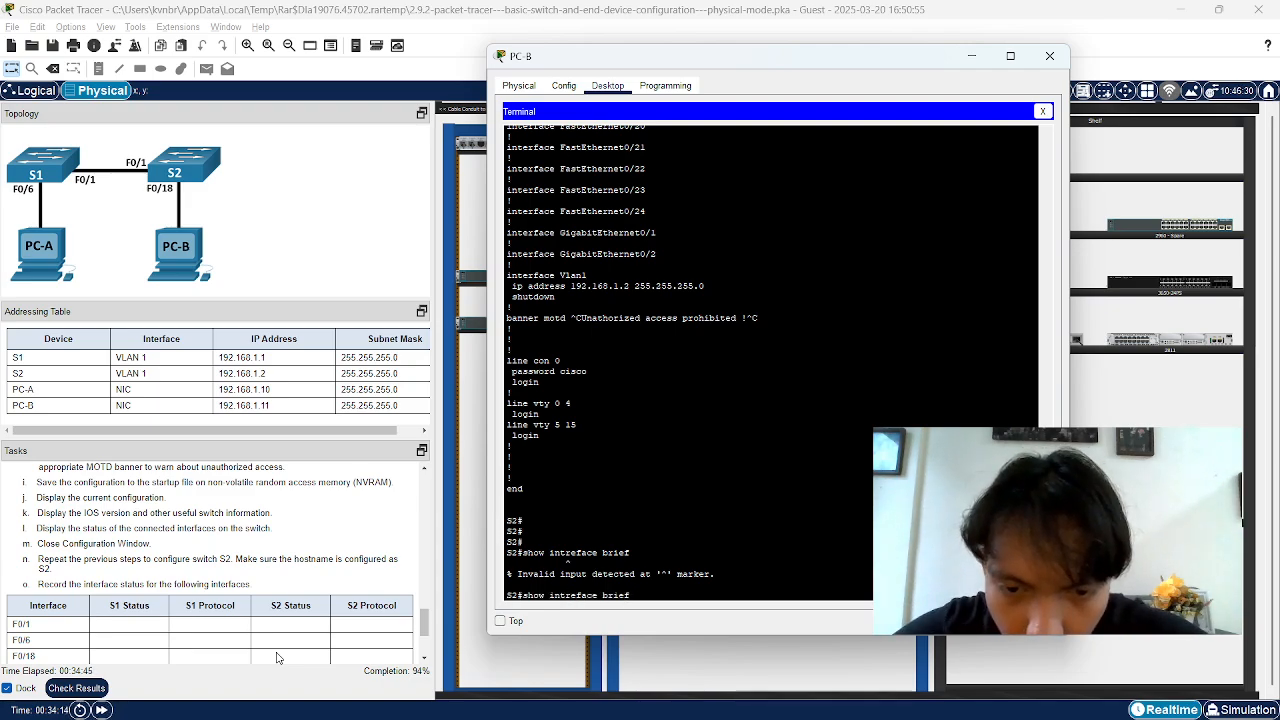
{"action": "type", "text": "ip"}
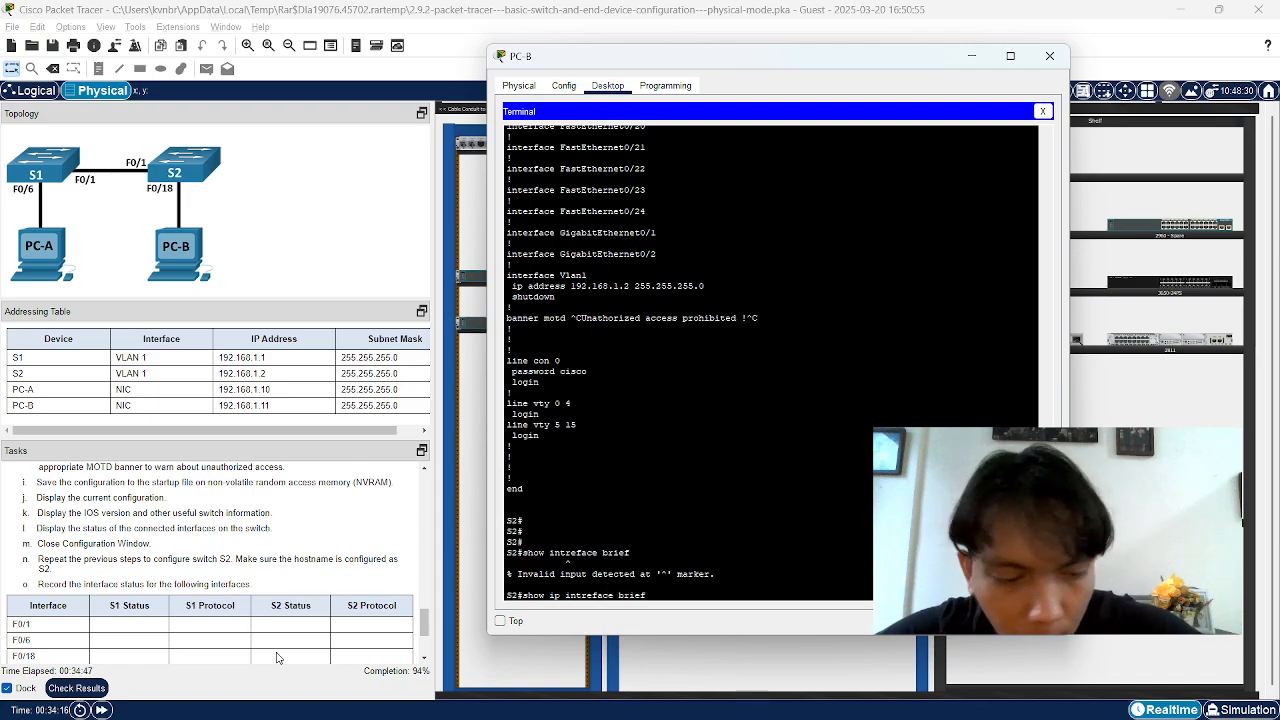
{"action": "key", "text": "Return"}
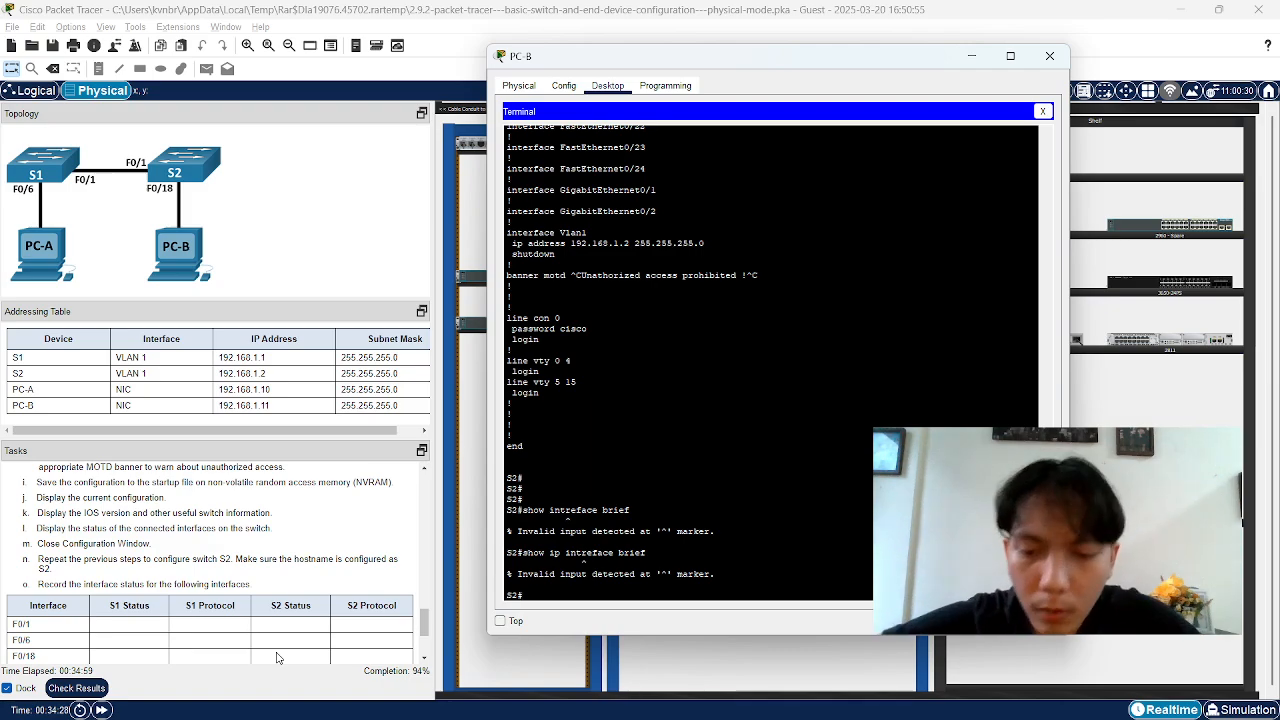
{"action": "type", "text": "s"}
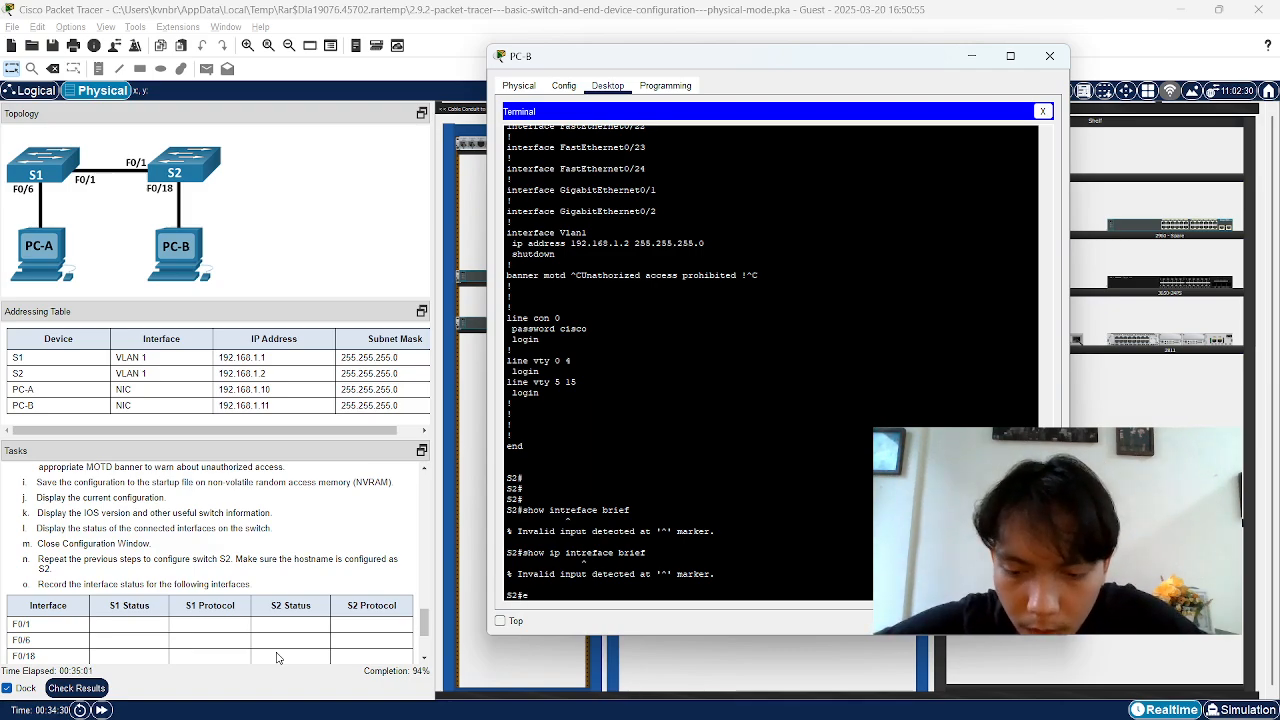
{"action": "type", "text": "xit"}
{"action": "key", "text": "Return"}
{"action": "key", "text": "Return"}
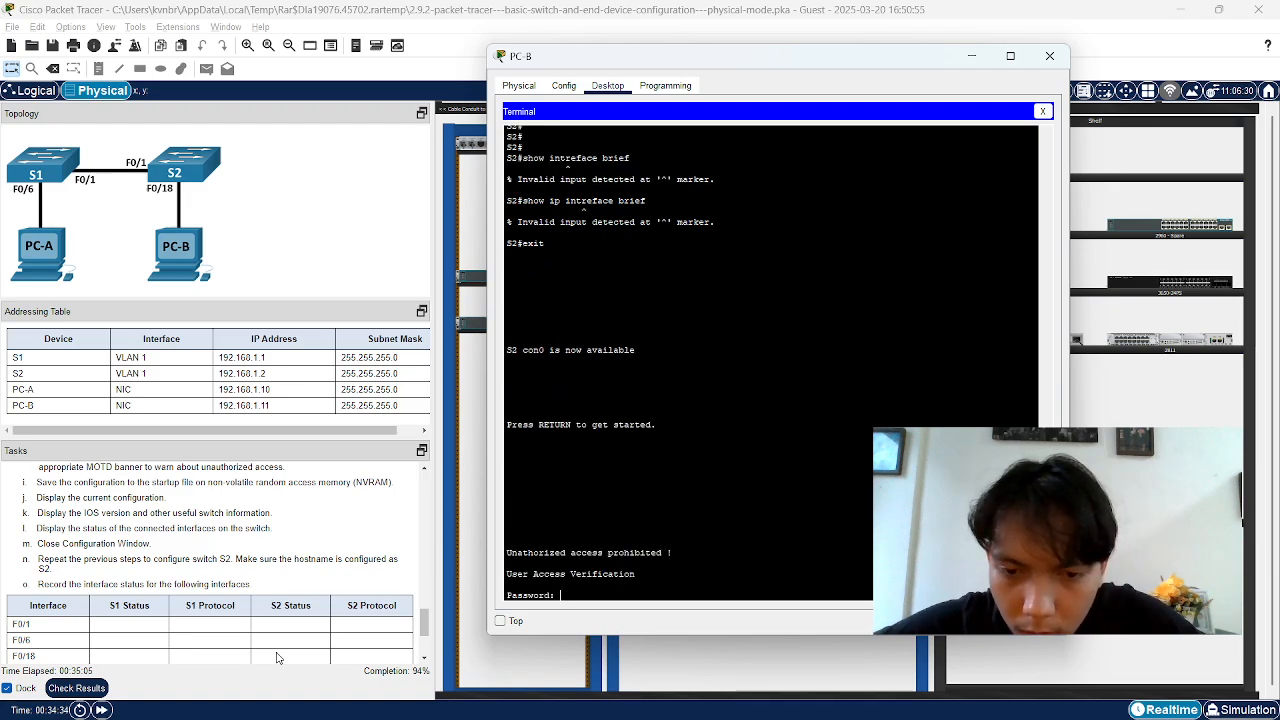
Log in to S2 and run show ip interface brief, marking Vlan1's 192.168.1.2 address
{"action": "key", "text": "Return"}
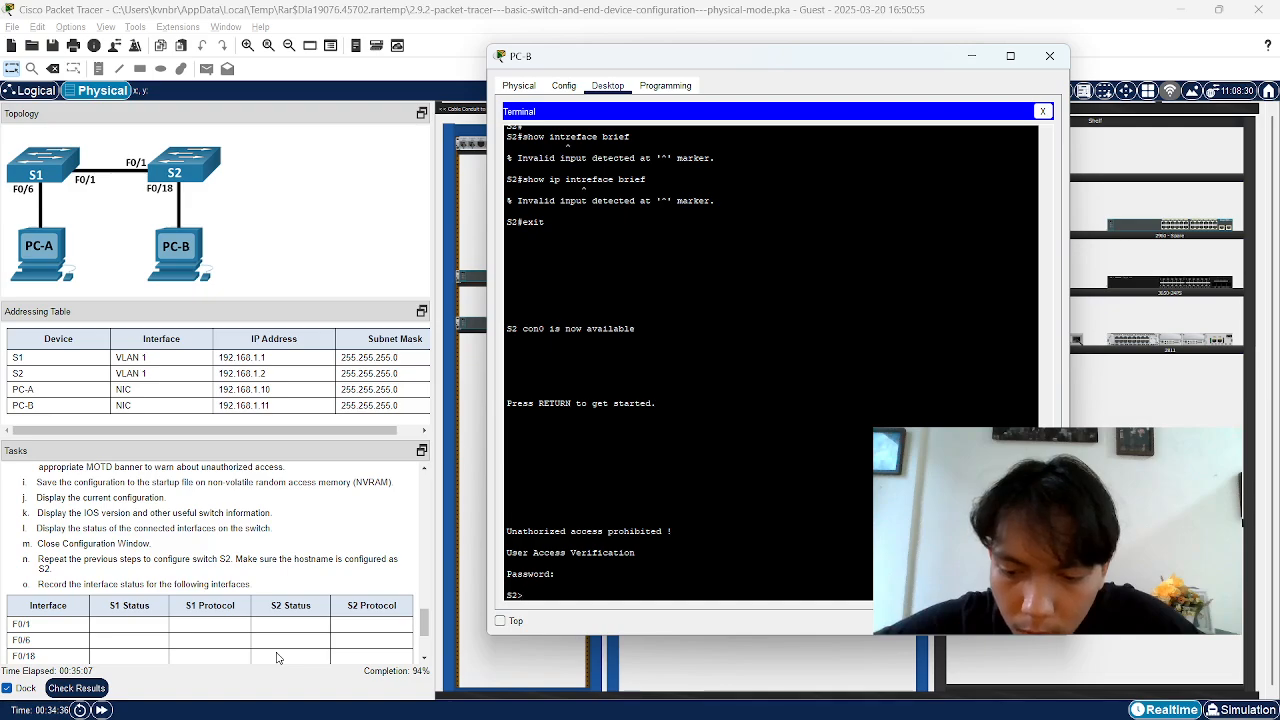
{"action": "type", "text": "show i"}
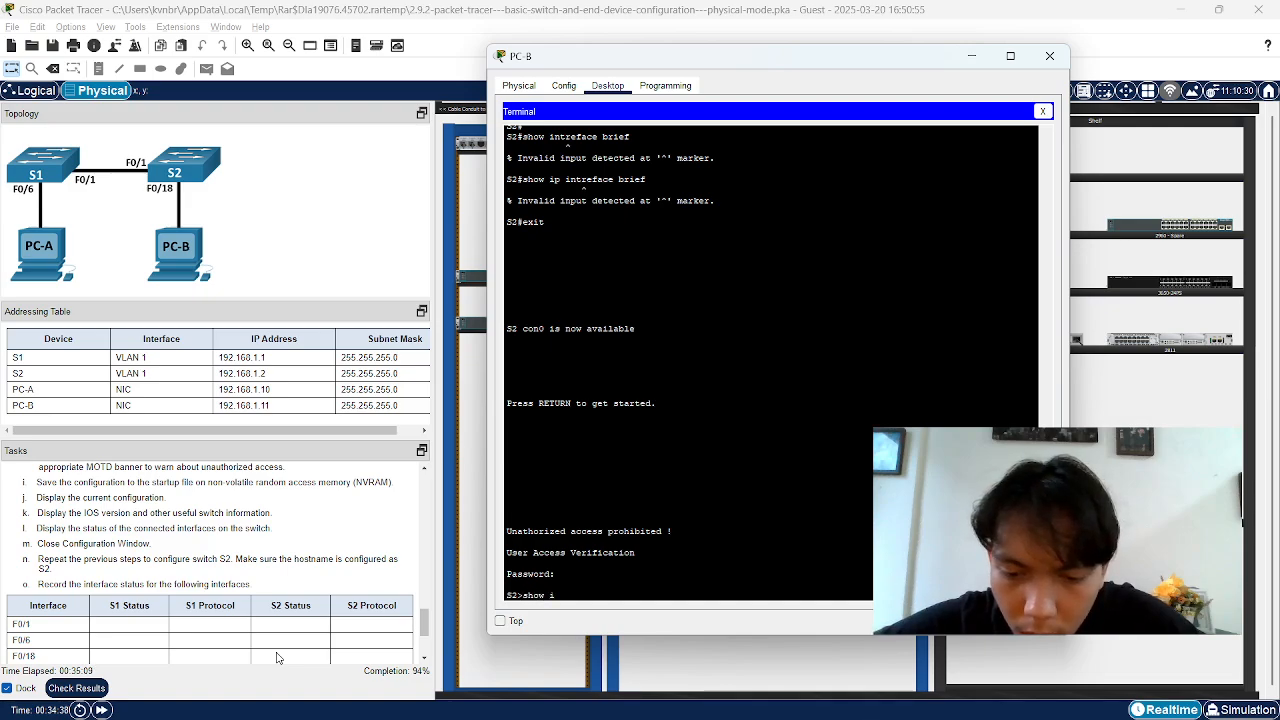
{"action": "type", "text": "p inter"}
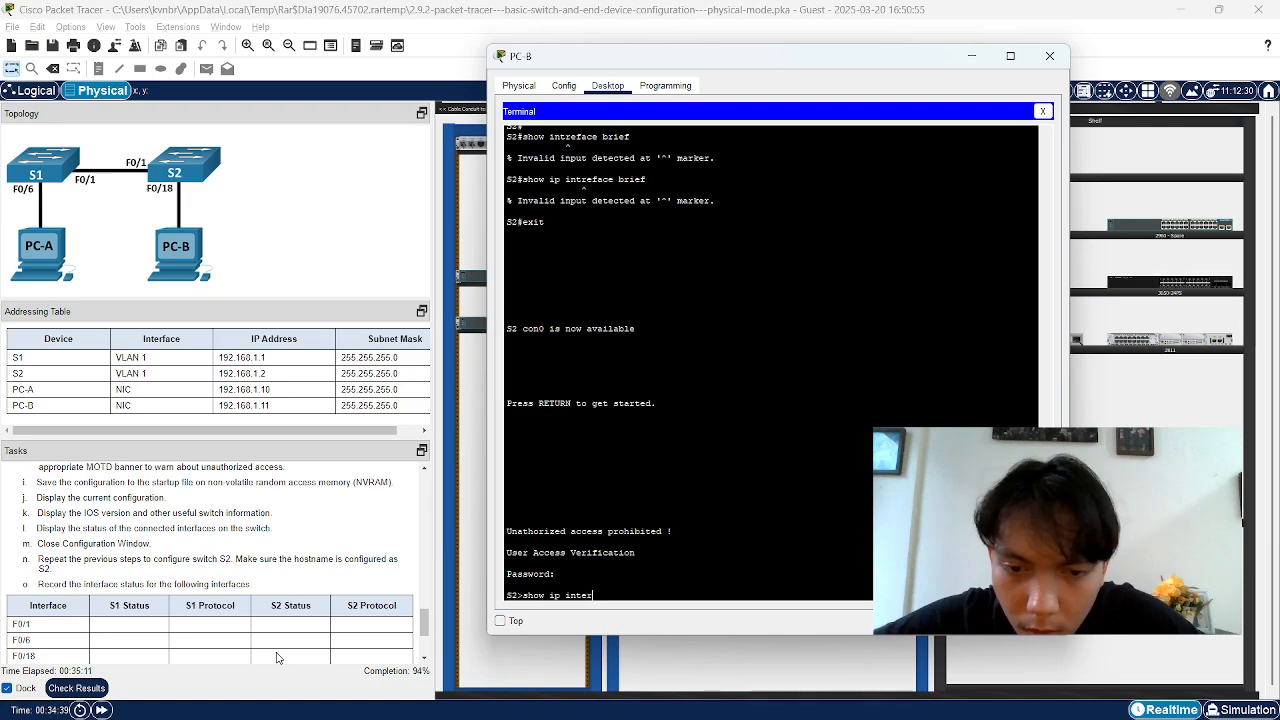
{"action": "type", "text": "face brief"}
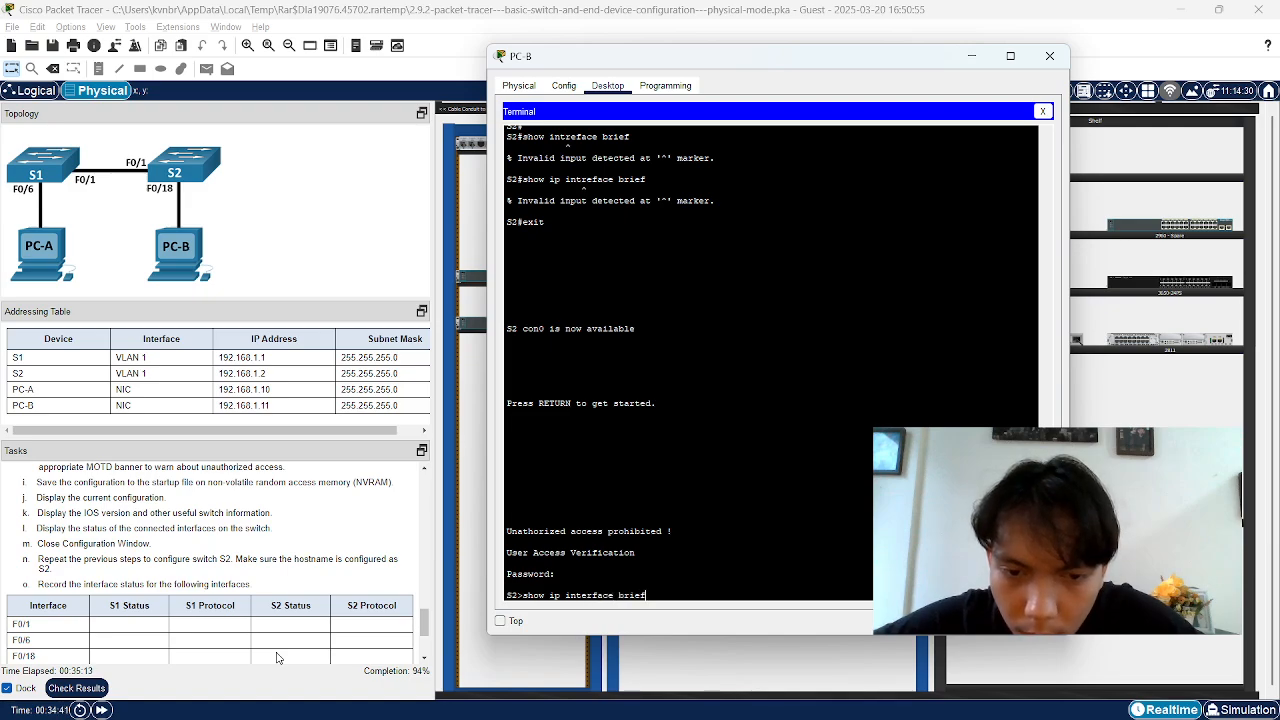
{"action": "key", "text": "Return"}
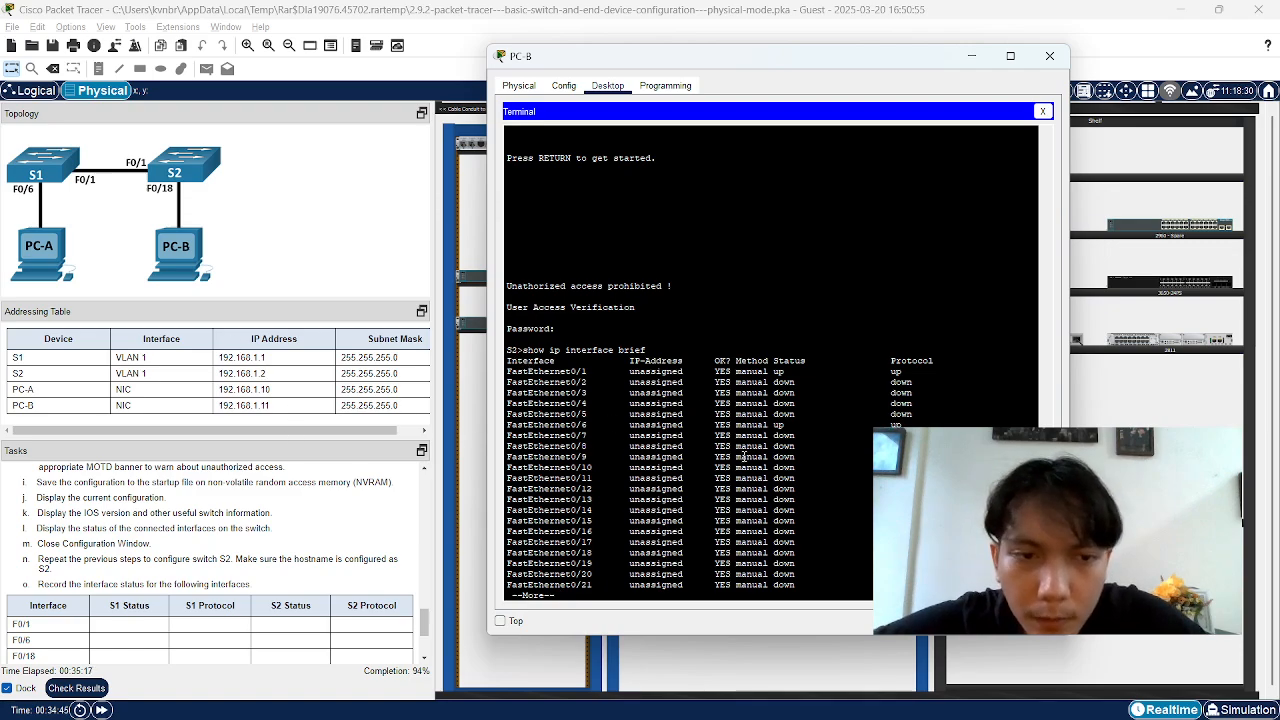
{"action": "key", "text": "space"}
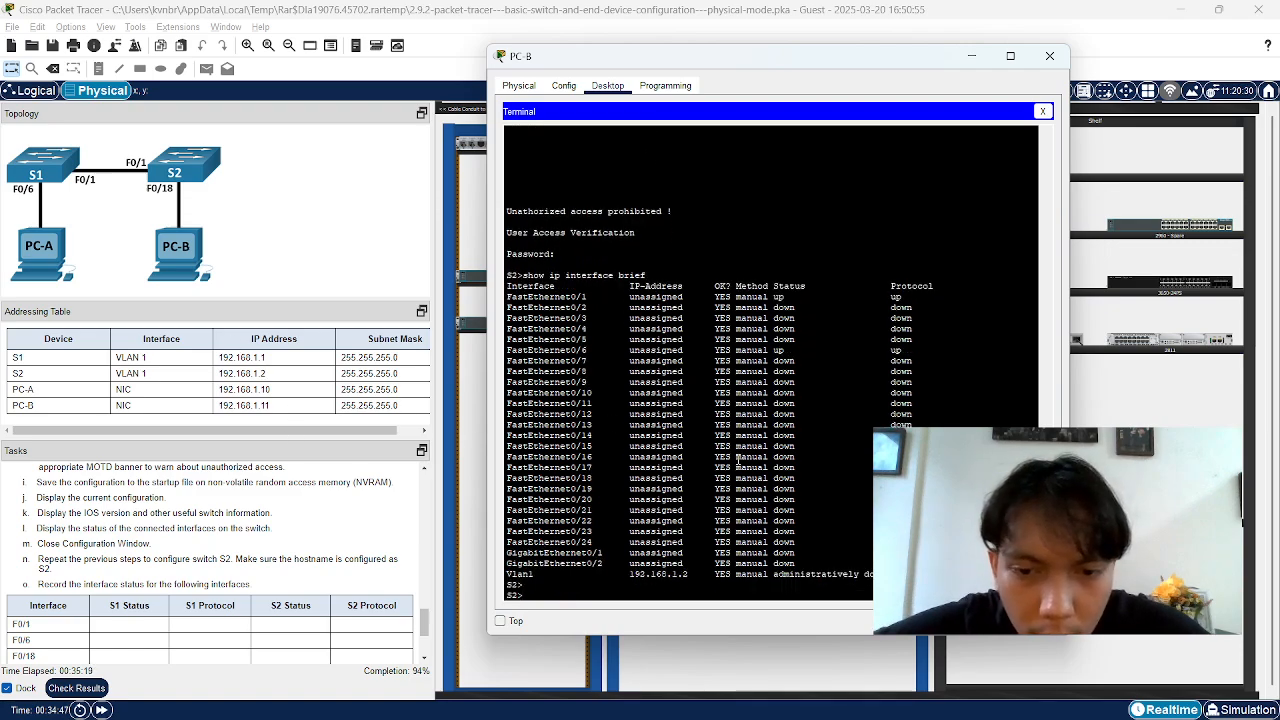
{"action": "key", "text": "Return"}
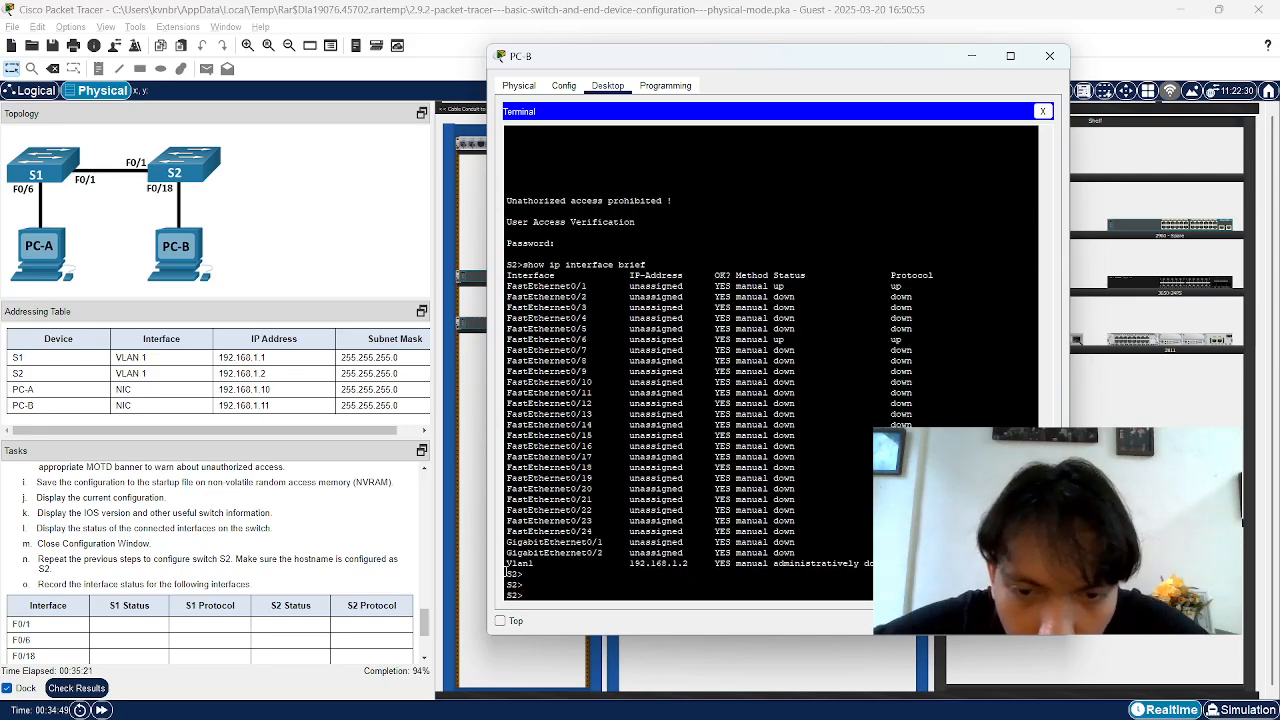
{"action": "left_click_drag", "start_coordinate": [506, 566], "coordinate": [665, 566]}
{"action": "left_click", "coordinate": [657, 565]}
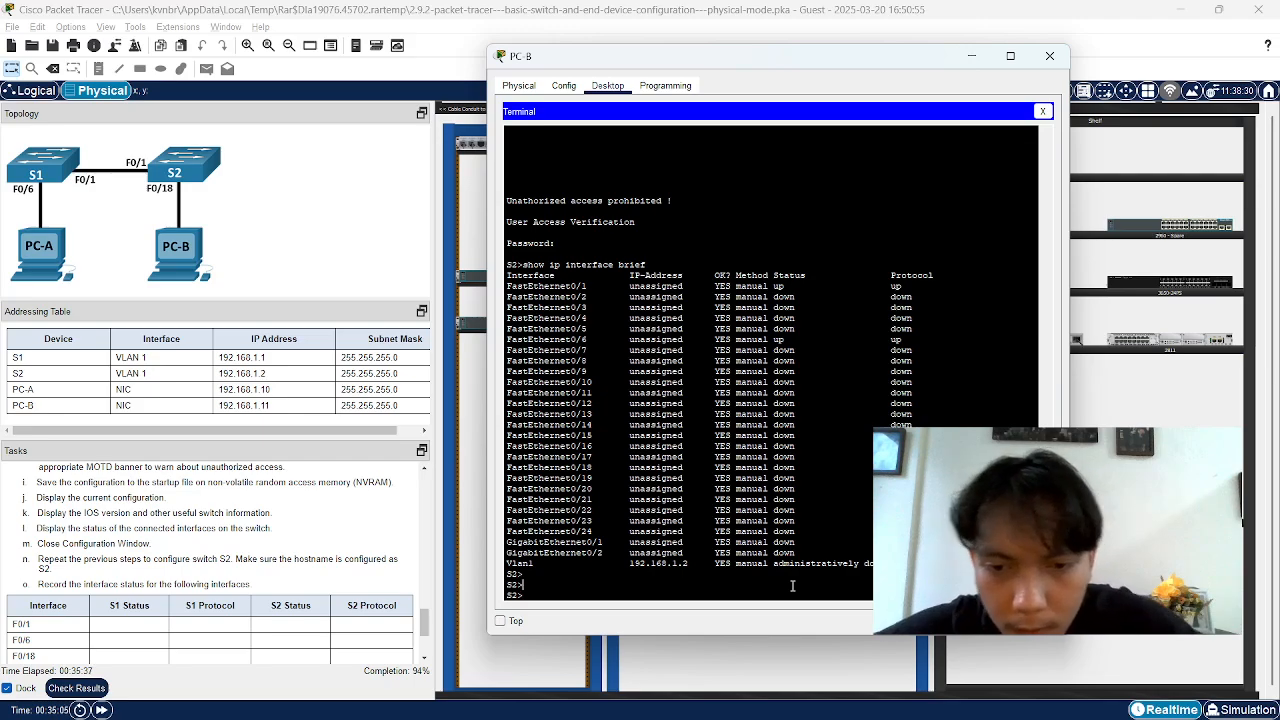
Enter privileged mode on S2 with enable and its password
{"action": "type", "text": "enable"}
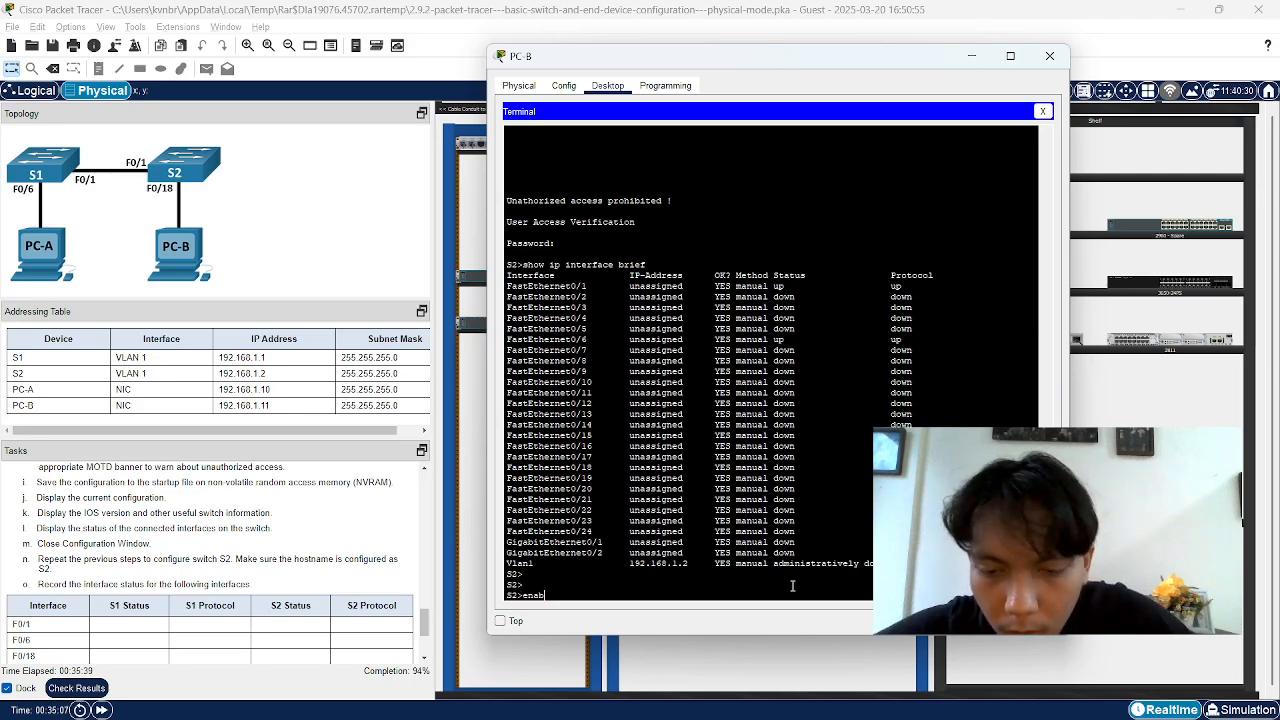
{"action": "key", "text": "Return"}
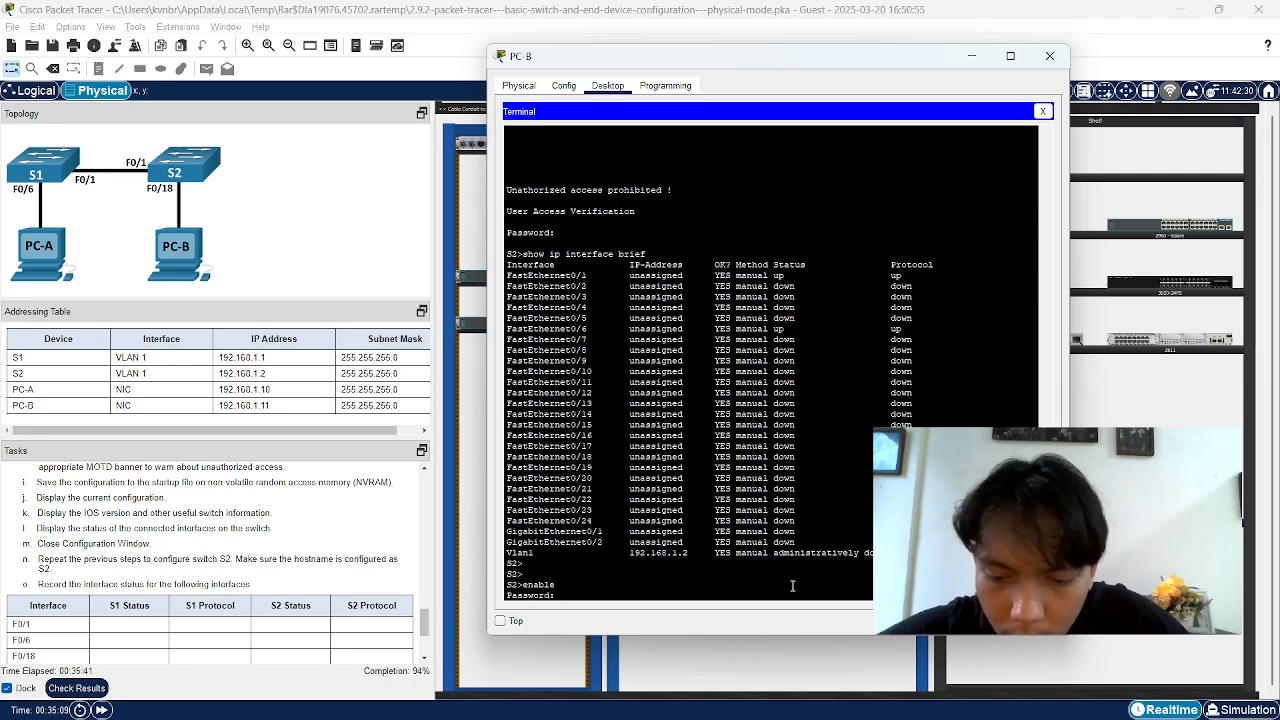
{"action": "key", "text": "Return"}
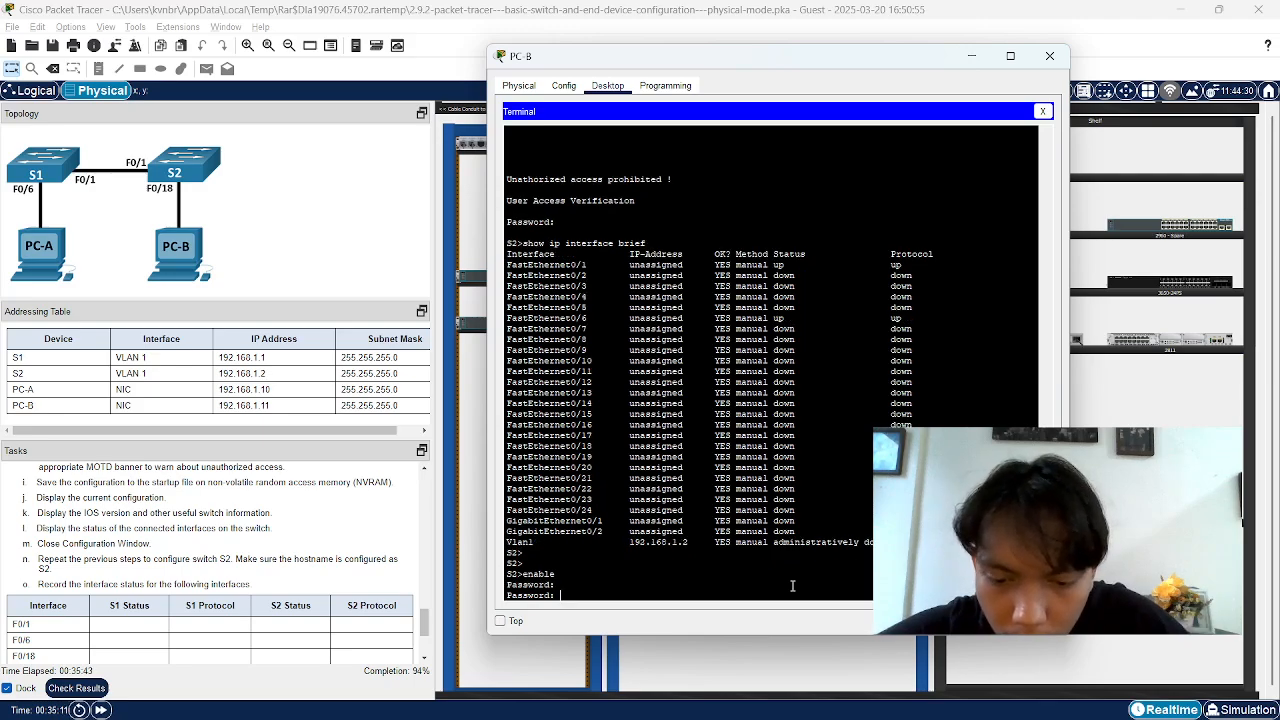
{"action": "key", "text": "Return"}
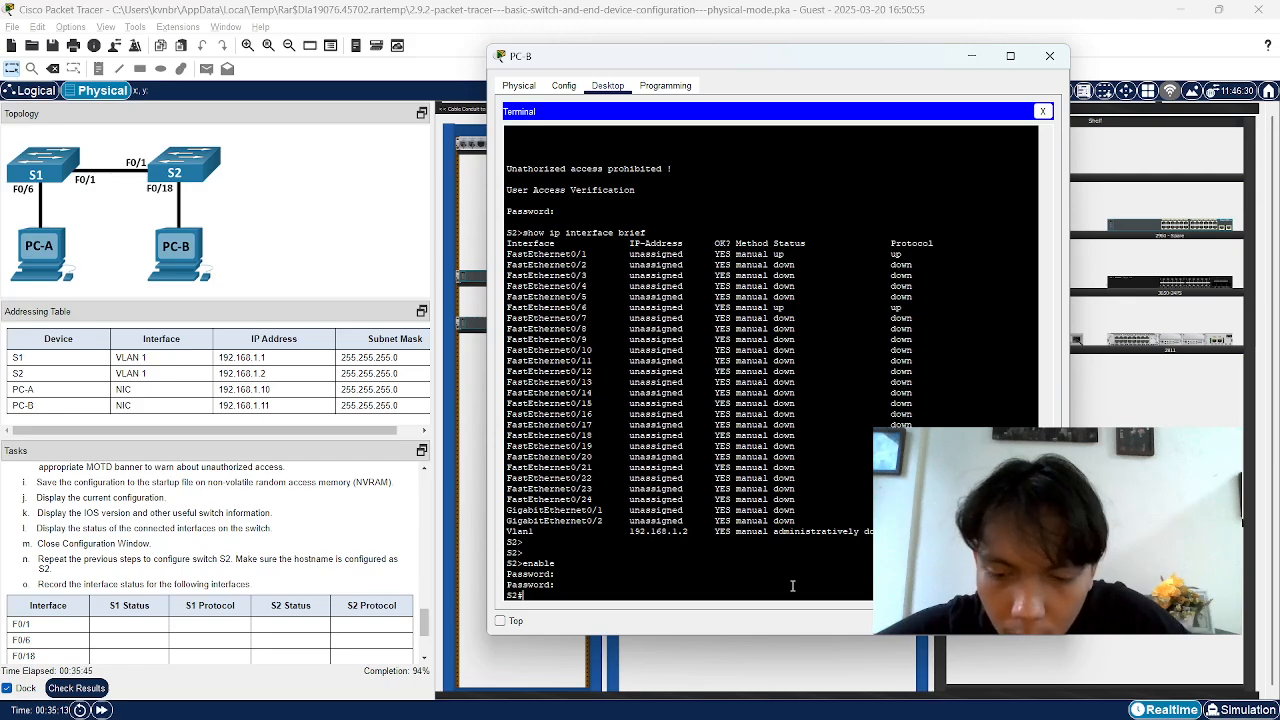
Try no shutdown at the S2# prompt, which is rejected as invalid input
{"action": "type", "text": "sh"}
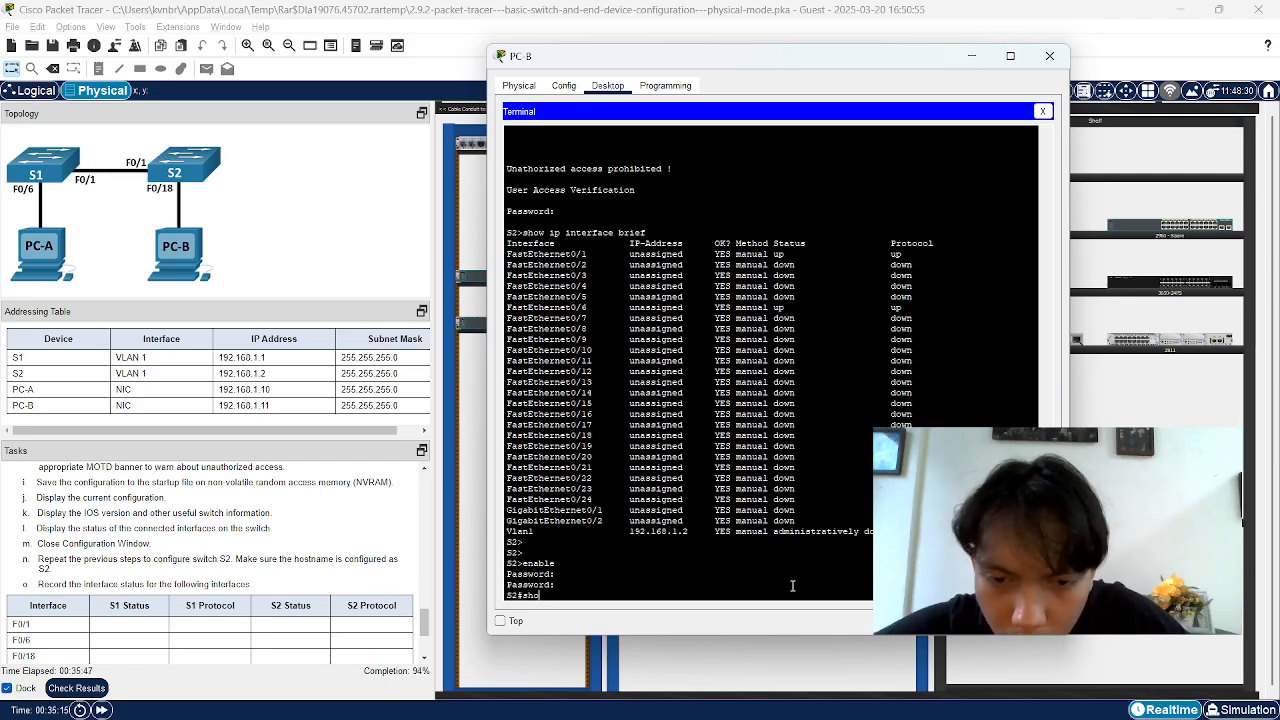
{"action": "type", "text": "utdown"}
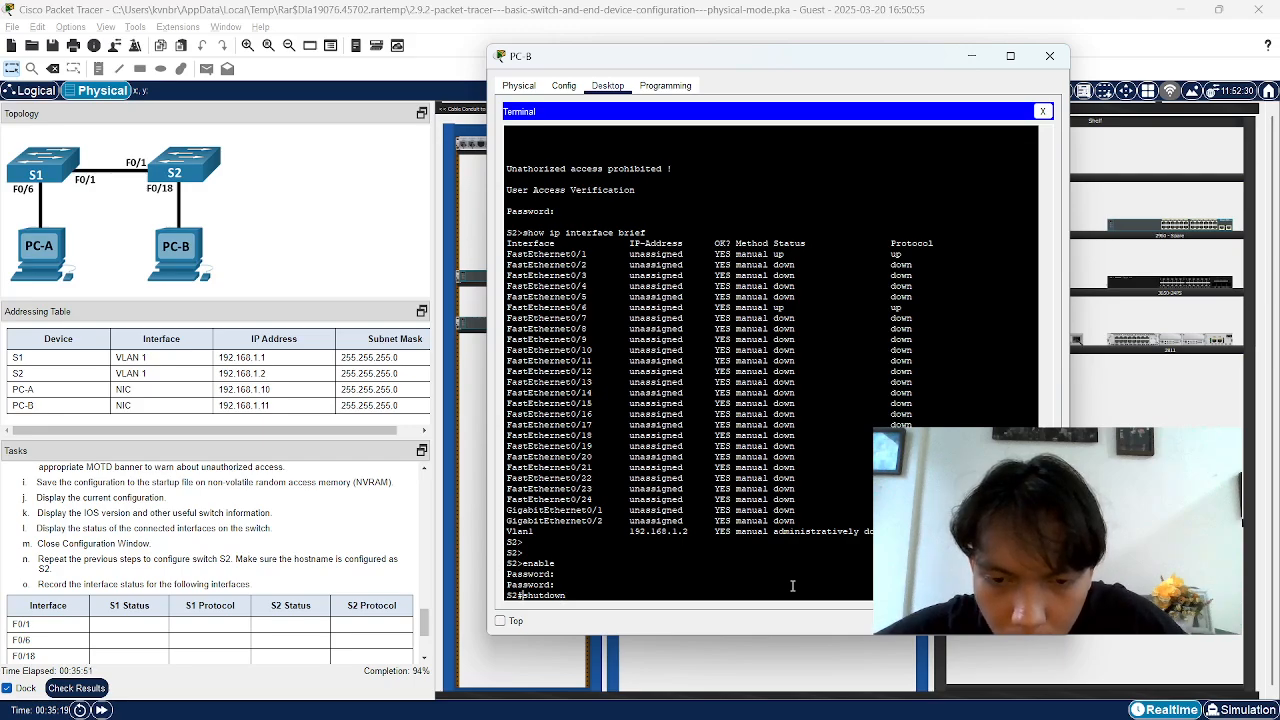
{"action": "key", "text": "Home"}
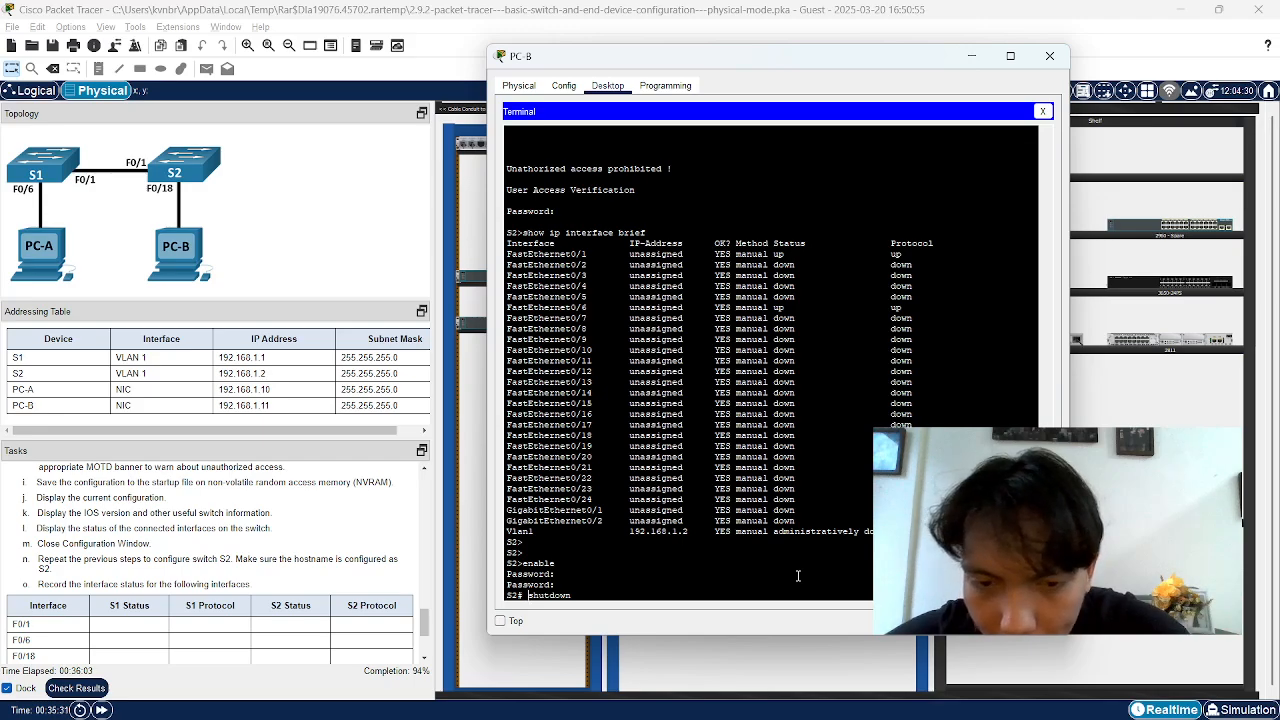
{"action": "key", "text": "BackSpace"}
{"action": "key", "text": "BackSpace"}
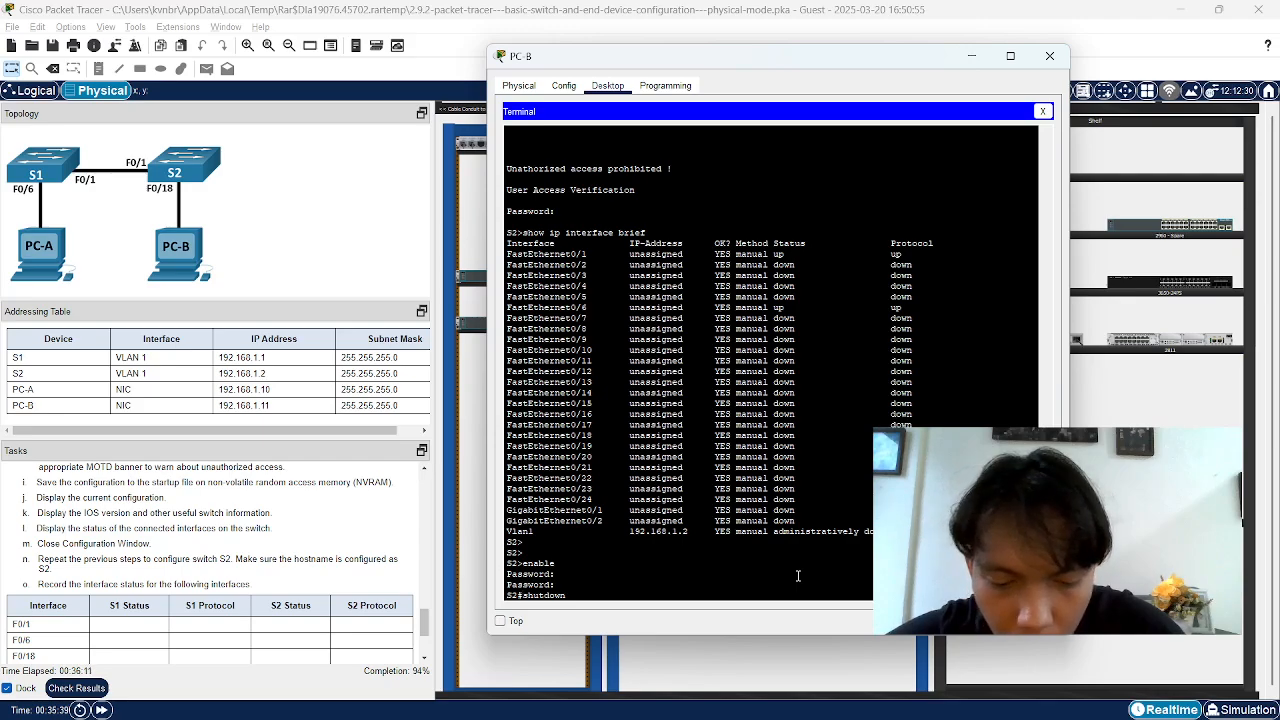
{"action": "type", "text": "no"}
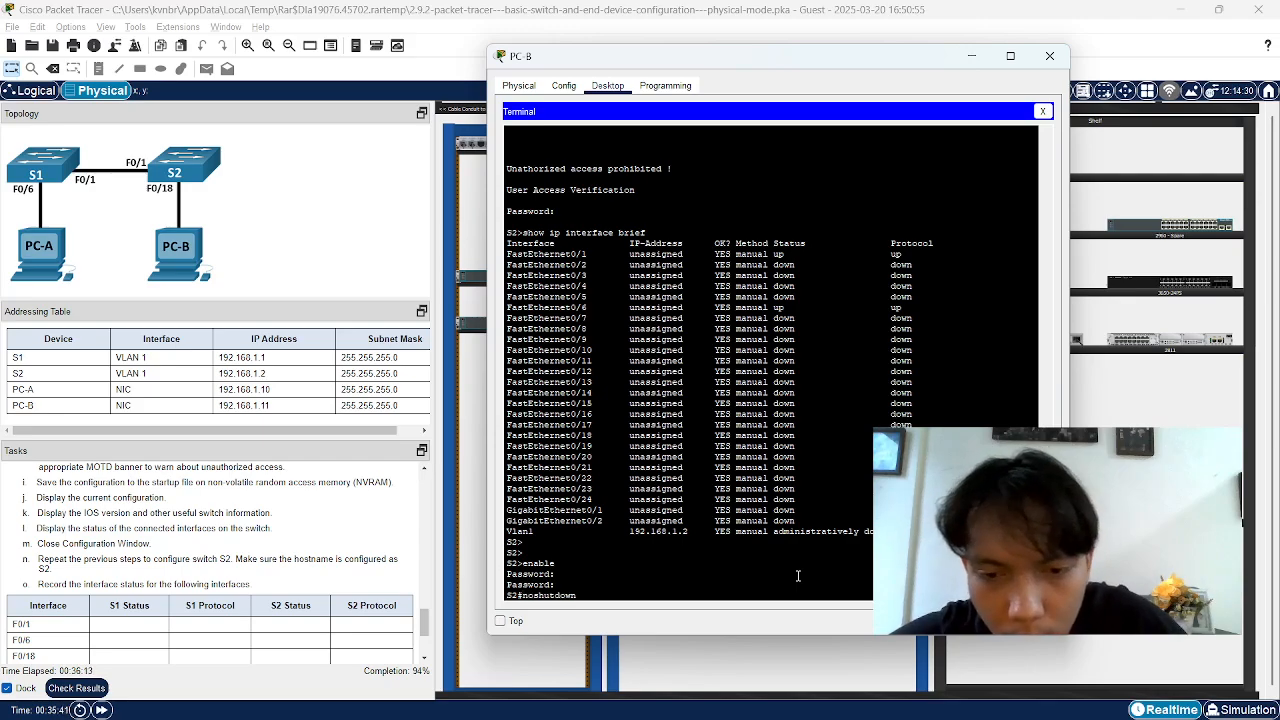
{"action": "key", "text": "Return"}
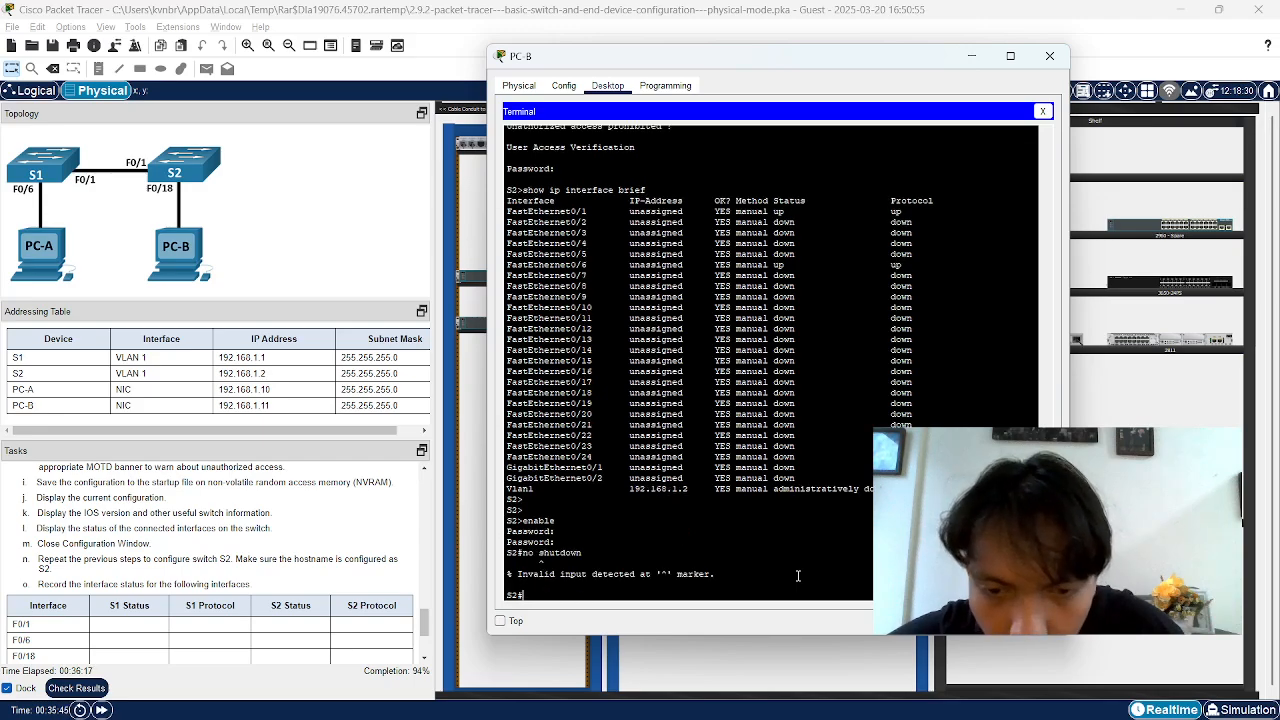
Enter configure terminal and try no shutdown, which is rejected again
{"action": "type", "text": "c"}
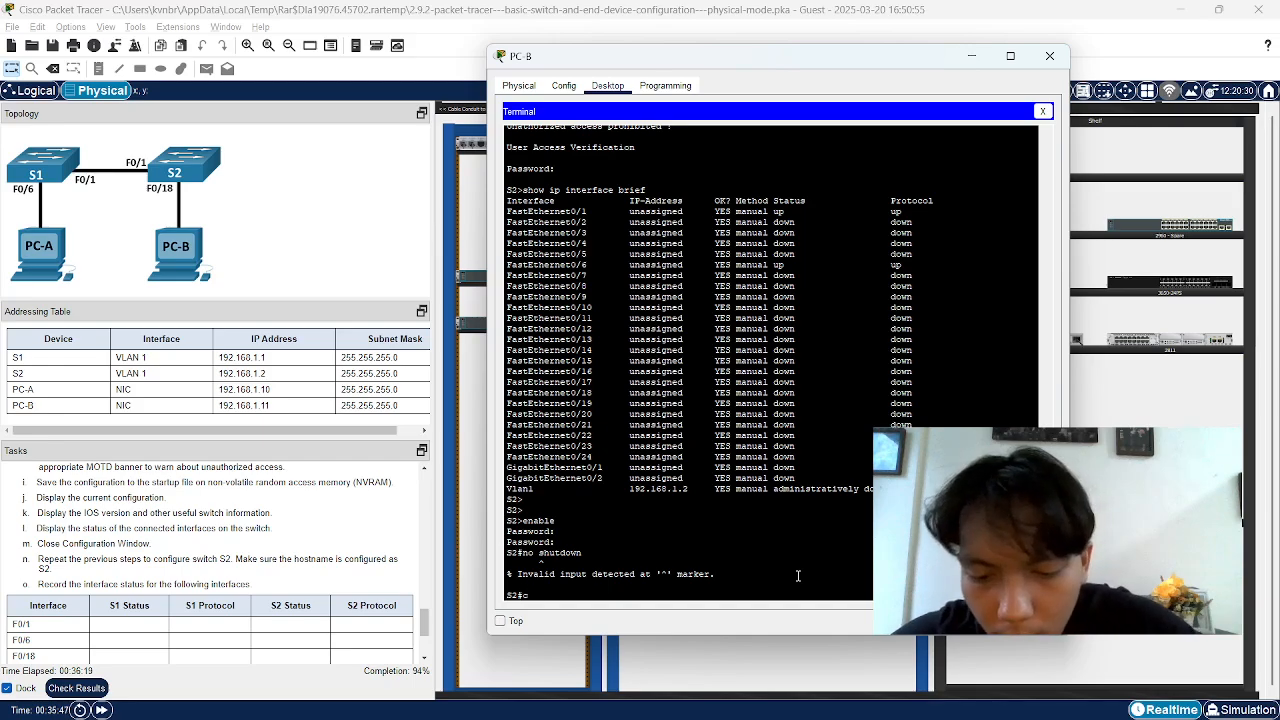
{"action": "type", "text": "onfigure"}
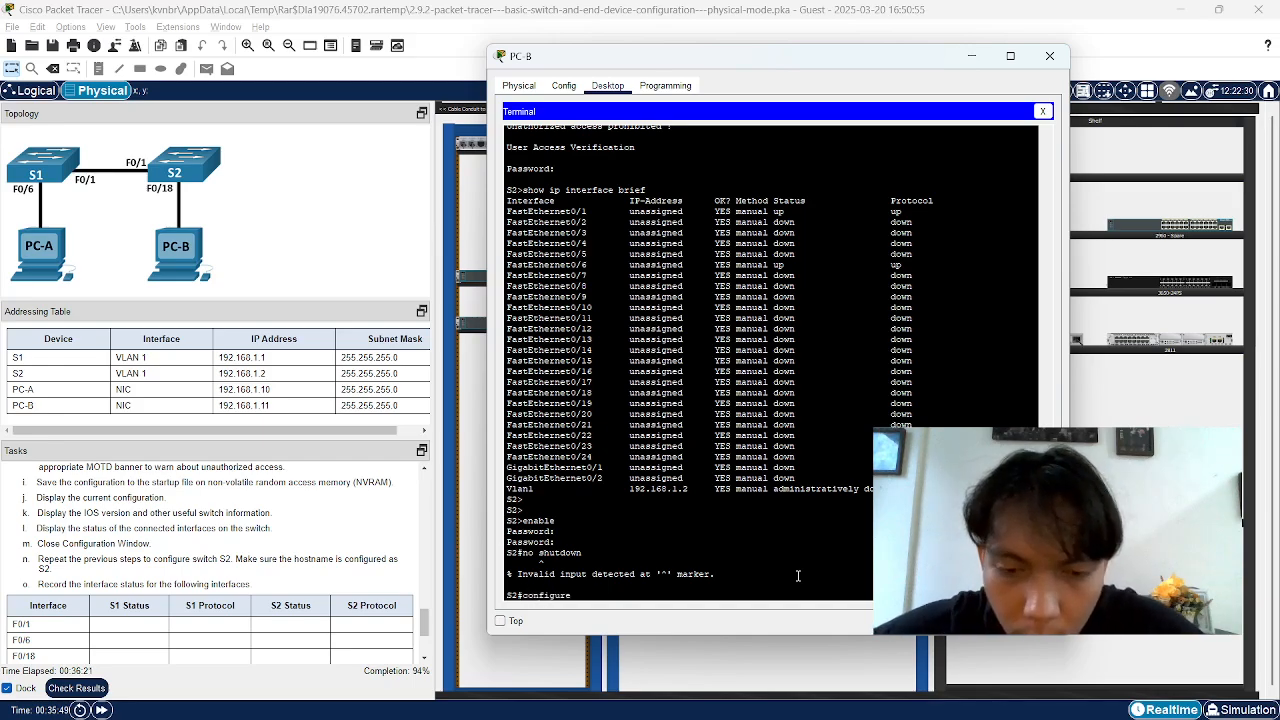
{"action": "type", "text": " terminal"}
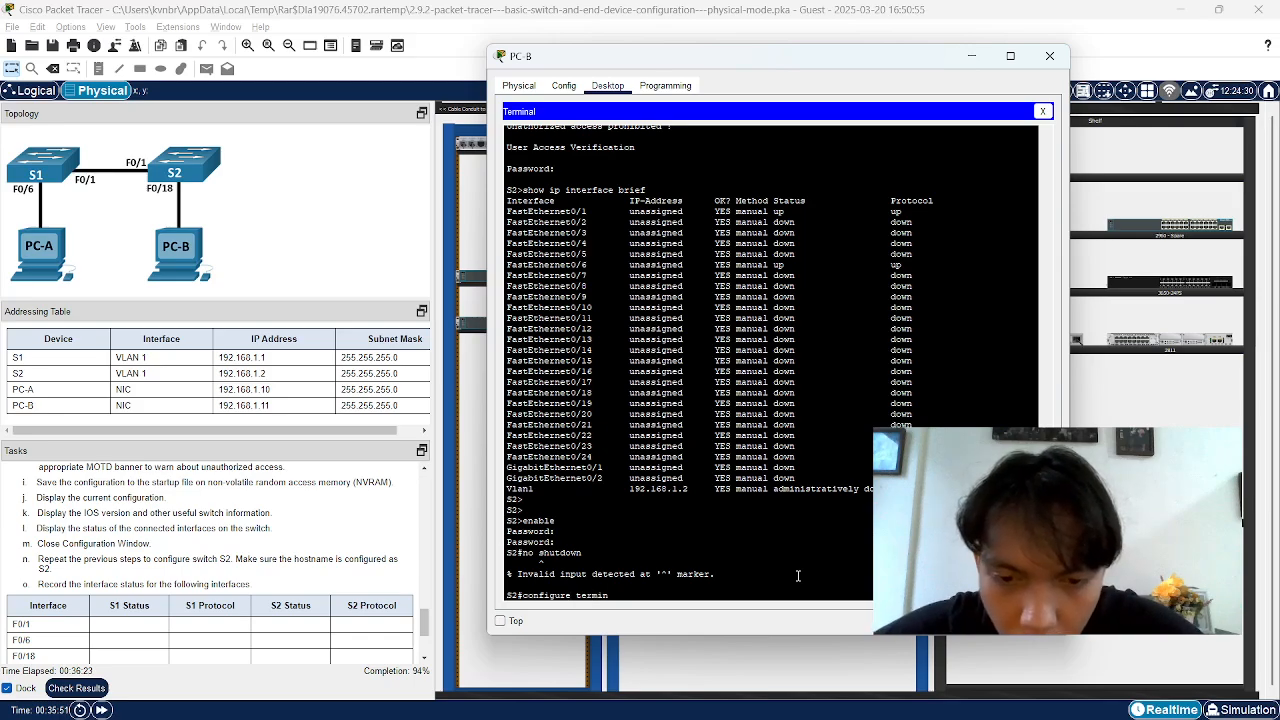
{"action": "key", "text": "Return"}
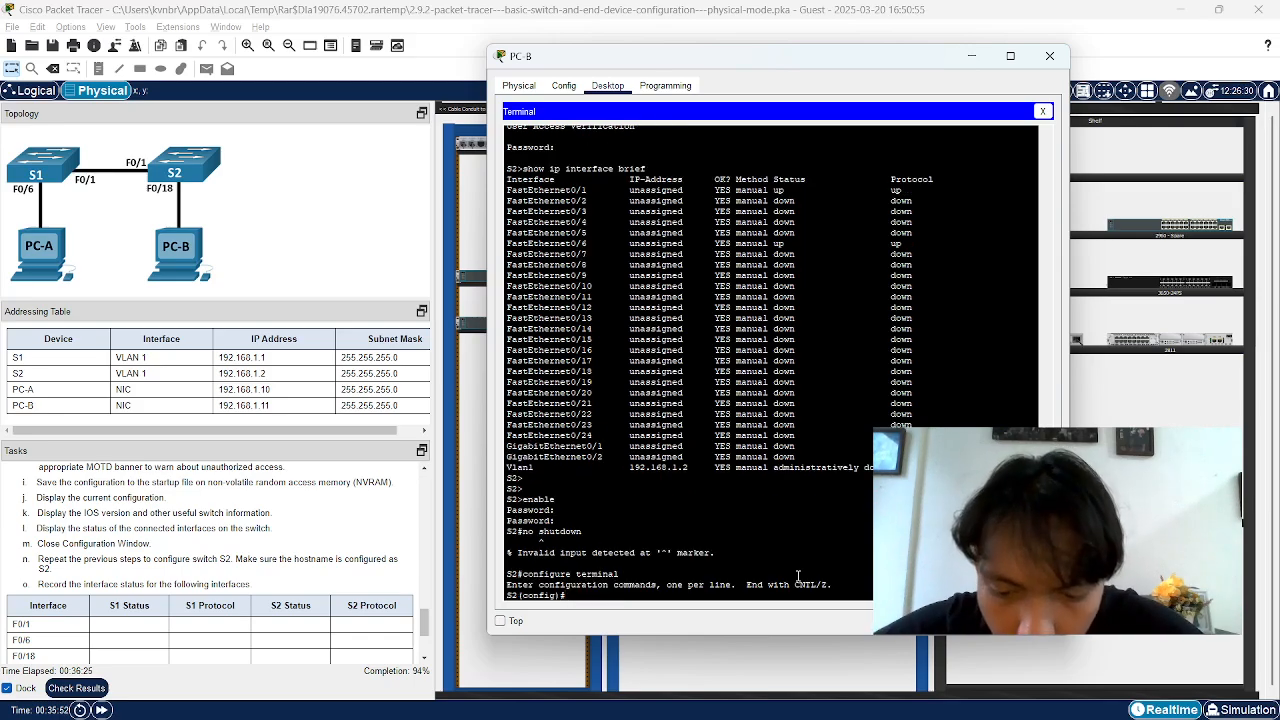
{"action": "type", "text": "no st"}
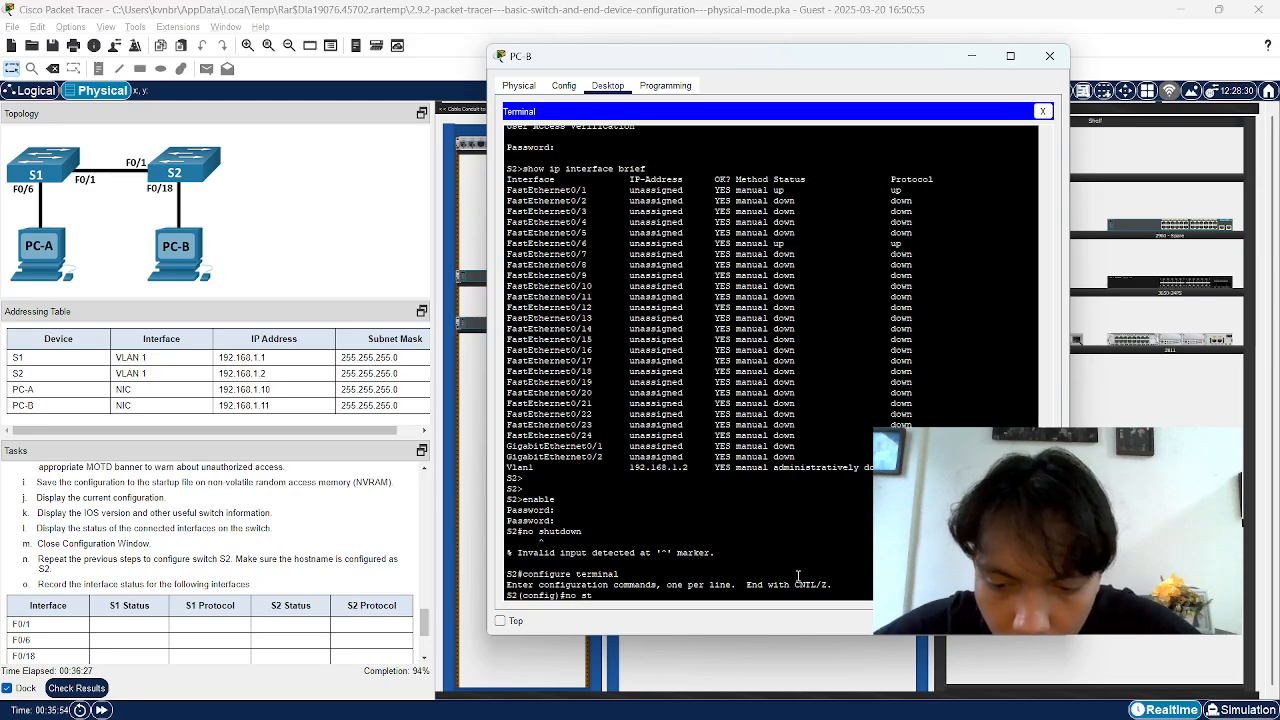
{"action": "type", "text": "ud"}
{"action": "key", "text": "BackSpace"}
{"action": "key", "text": "BackSpace"}
{"action": "key", "text": "BackSpace"}
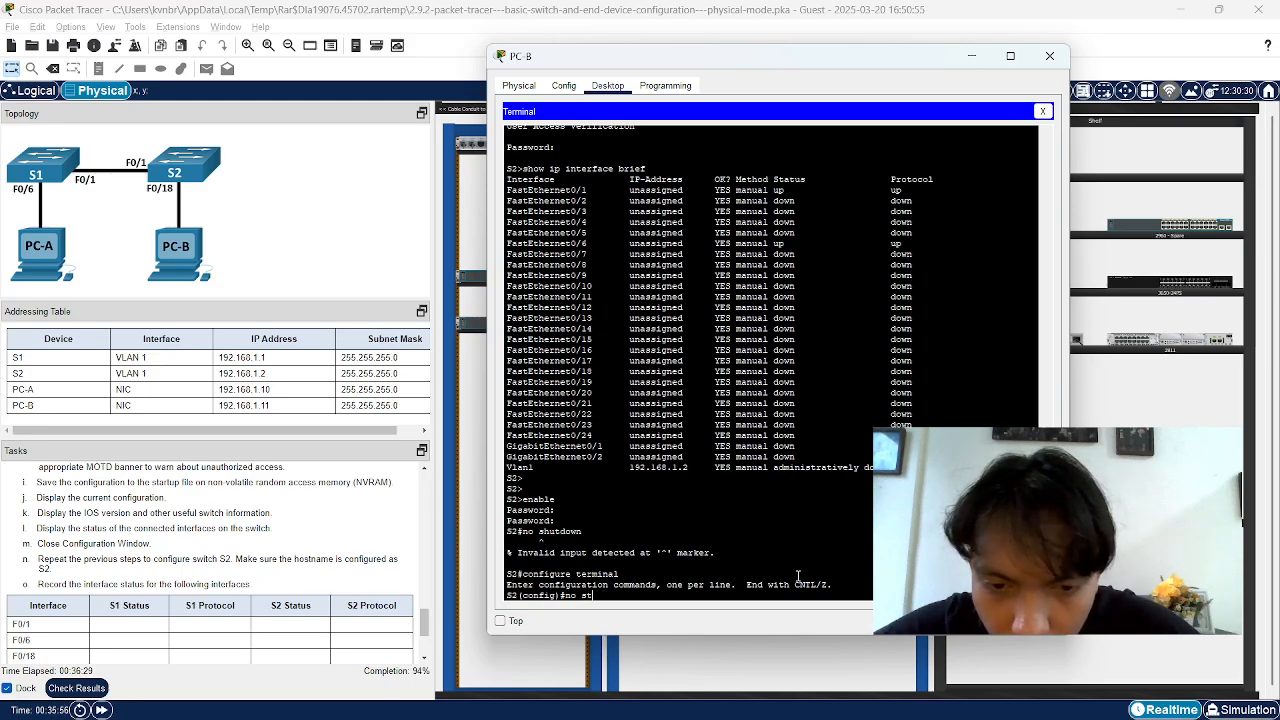
{"action": "key", "text": "BackSpace"}
{"action": "type", "text": "hutdown"}
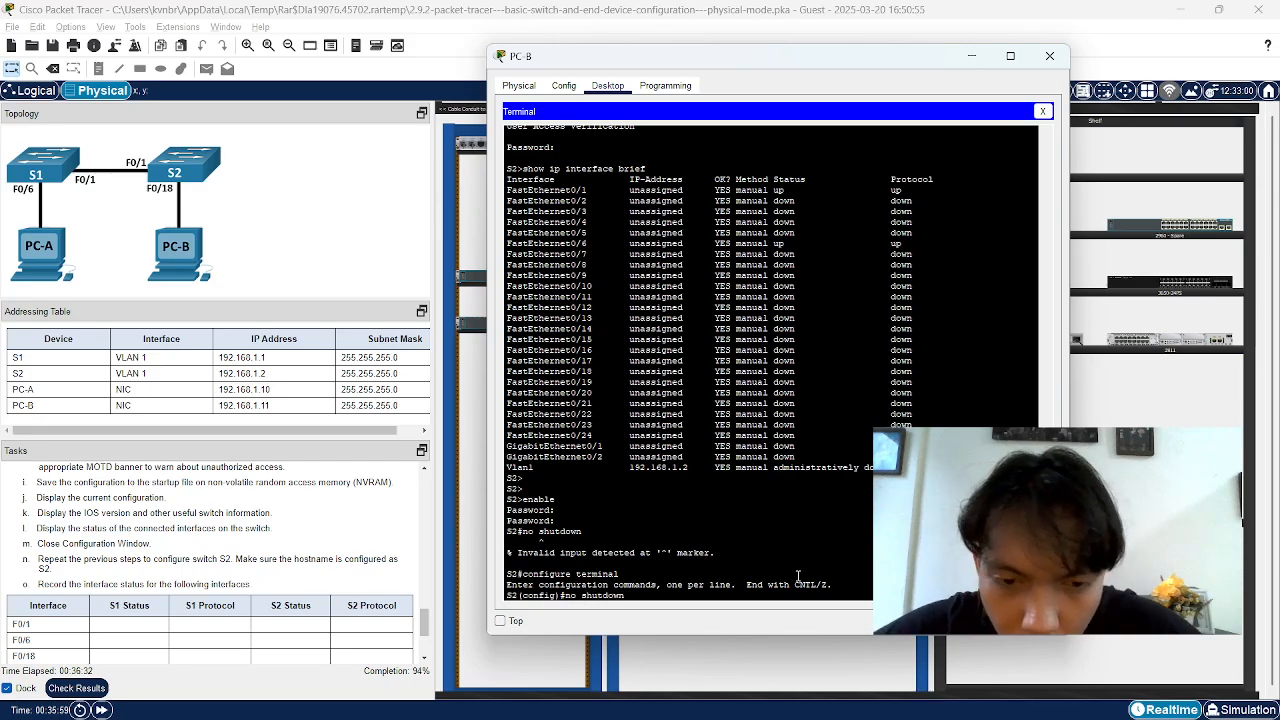
{"action": "key", "text": "Return"}
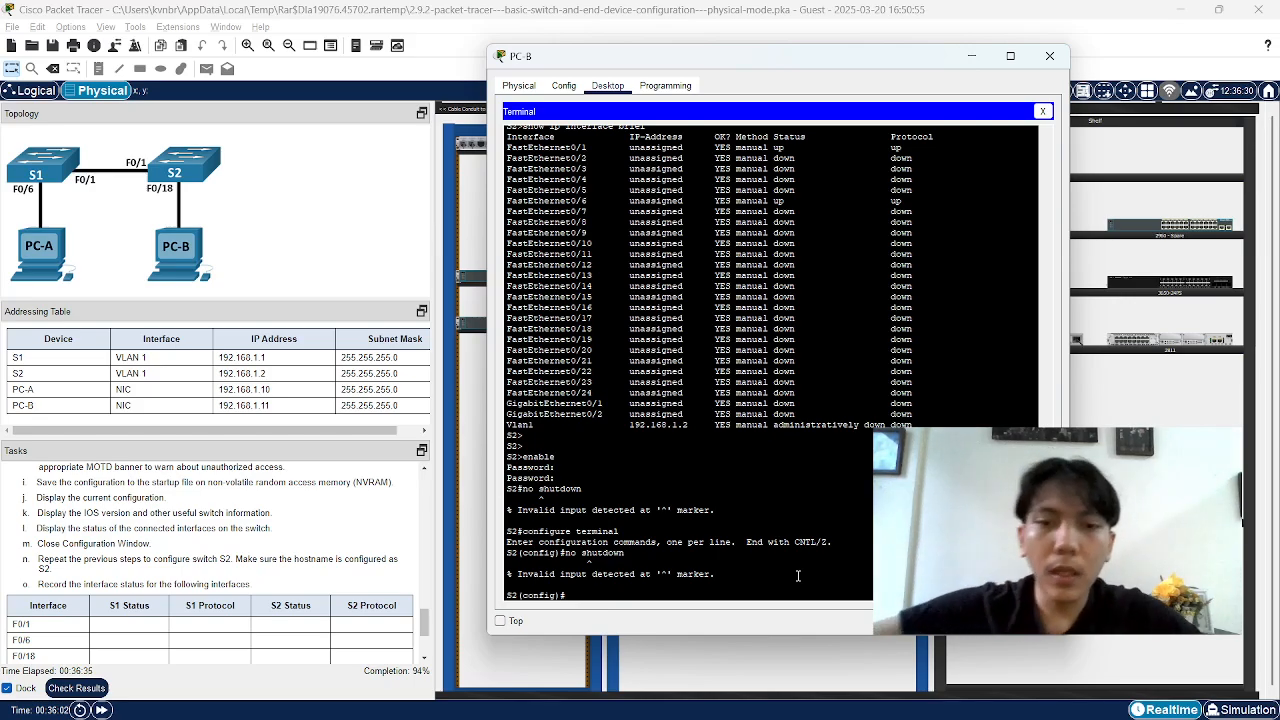
Type and erase an ip address command, then start typing interface
{"action": "type", "text": "ip "}
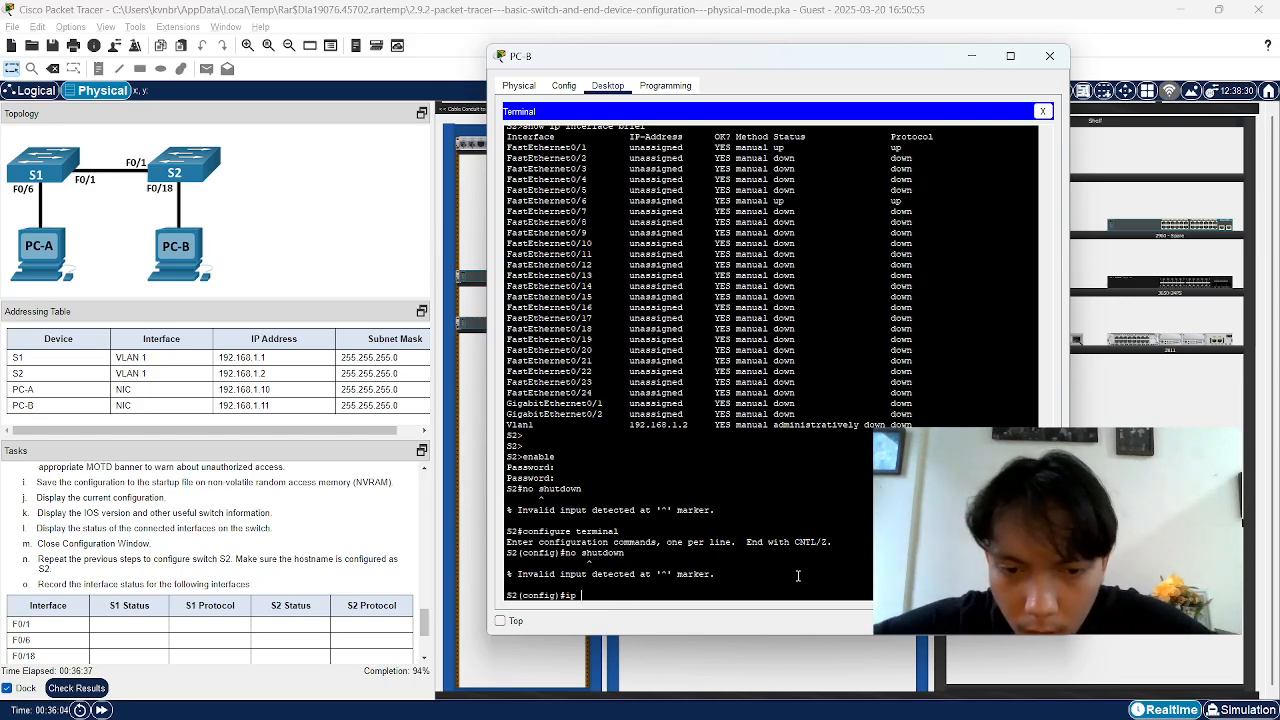
{"action": "type", "text": "adress"}
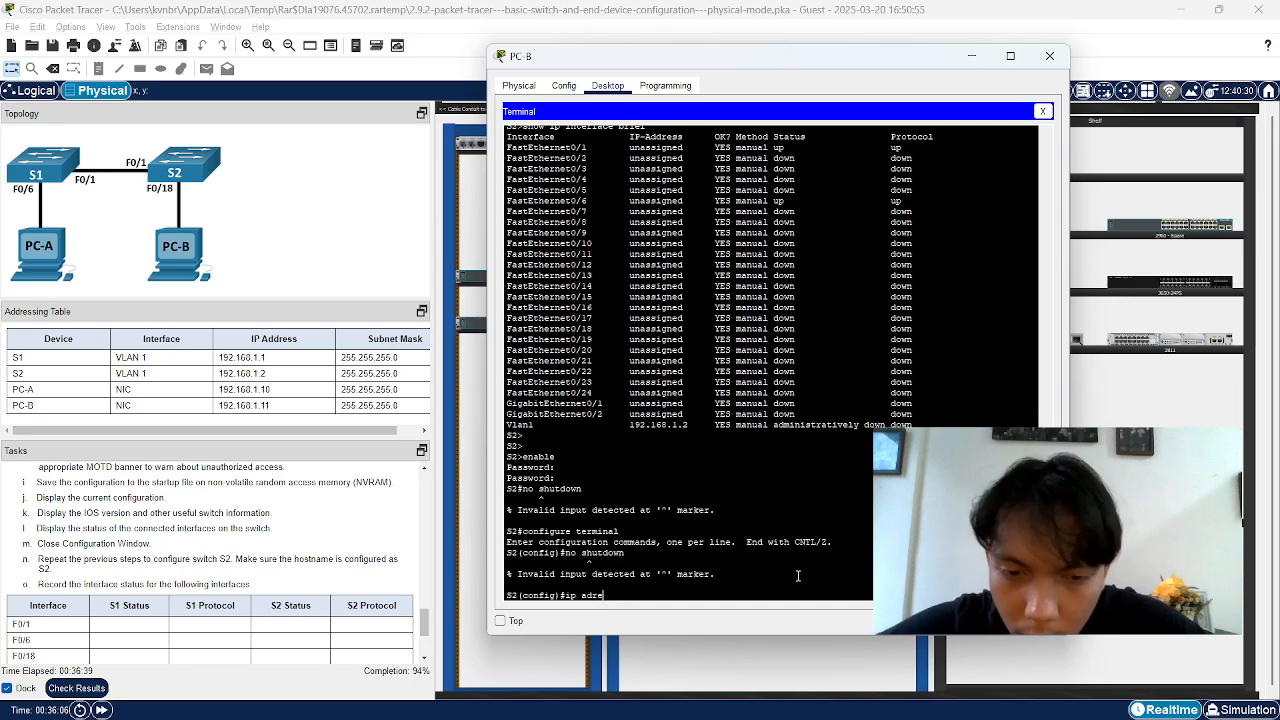
{"action": "key", "text": "BackSpace"}
{"action": "key", "text": "BackSpace"}
{"action": "key", "text": "BackSpace"}
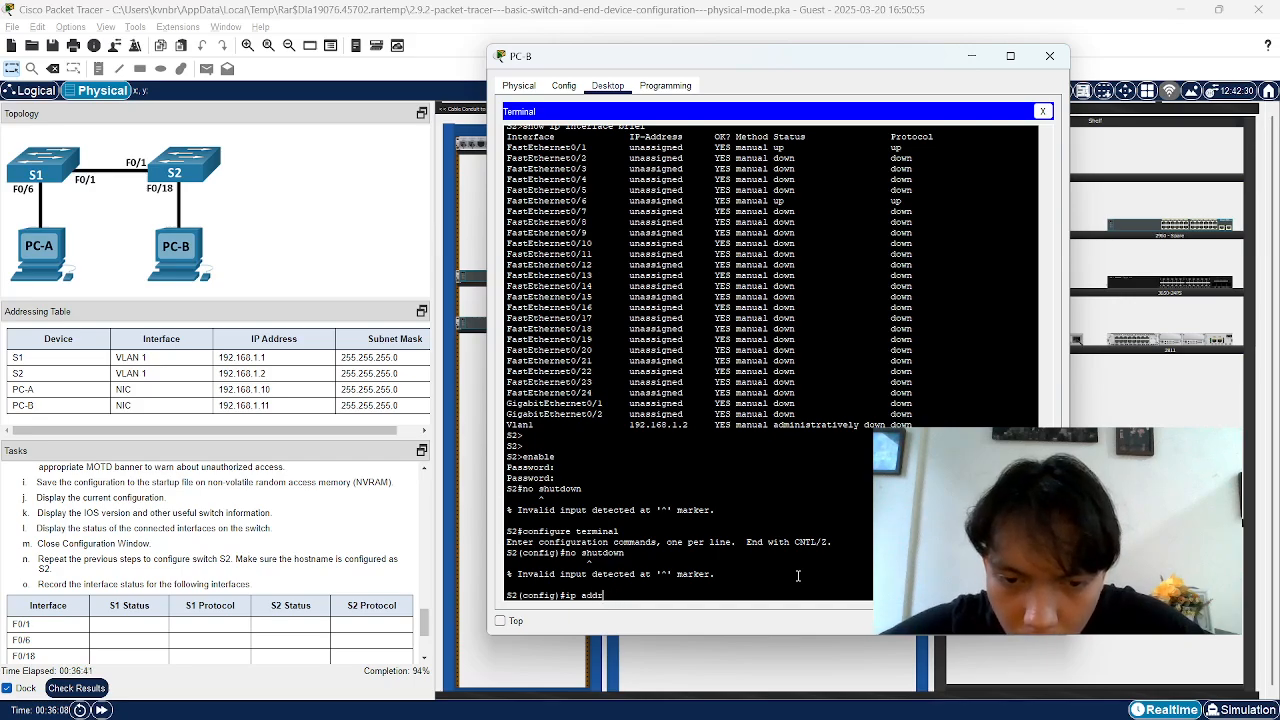
{"action": "type", "text": "ess"}
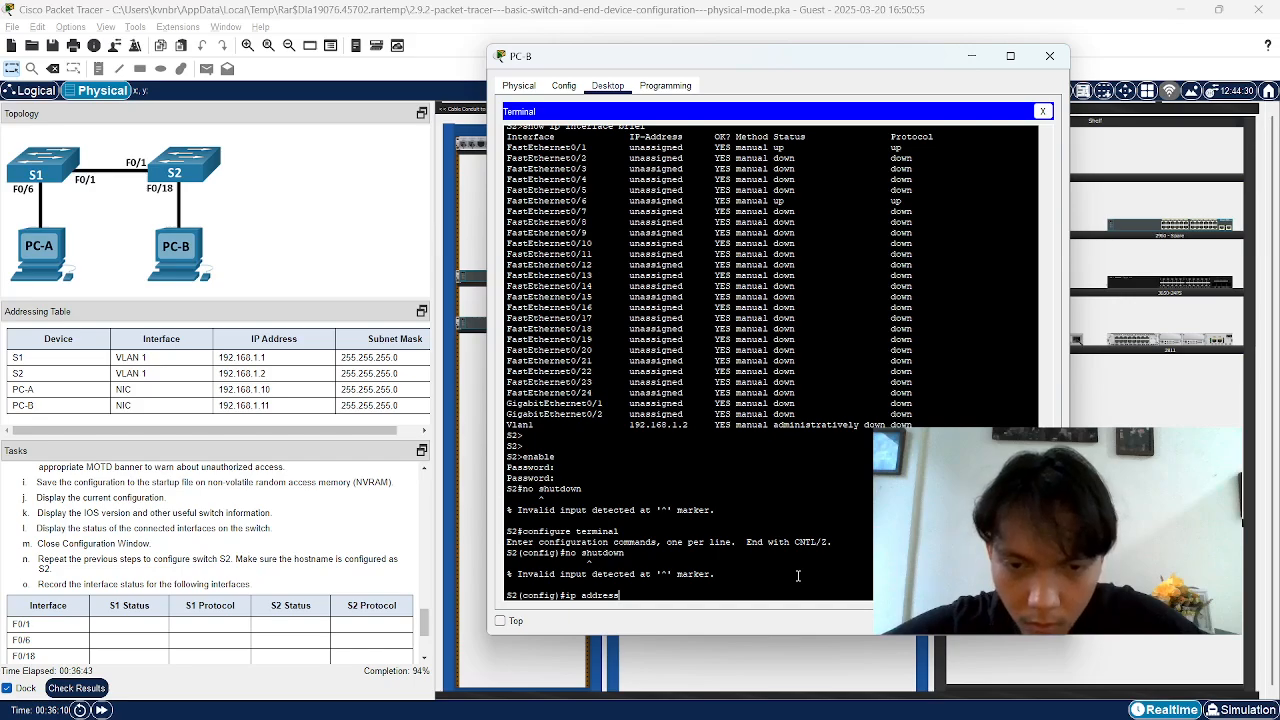
{"action": "key", "text": "BackSpace"}
{"action": "key", "text": "BackSpace"}
{"action": "key", "text": "BackSpace"}
{"action": "key", "text": "BackSpace"}
{"action": "key", "text": "BackSpace"}
{"action": "key", "text": "BackSpace"}
{"action": "key", "text": "BackSpace"}
{"action": "key", "text": "BackSpace"}
{"action": "key", "text": "BackSpace"}
{"action": "key", "text": "BackSpace"}
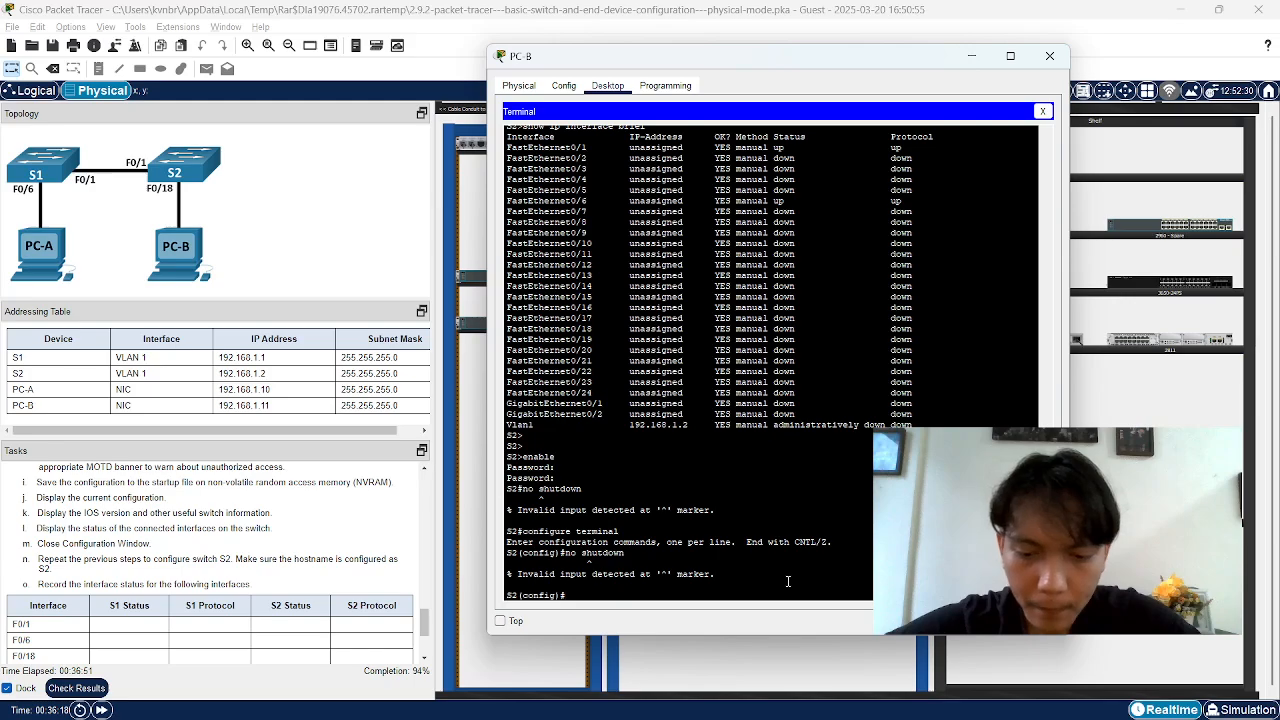
{"action": "type", "text": "inter"}
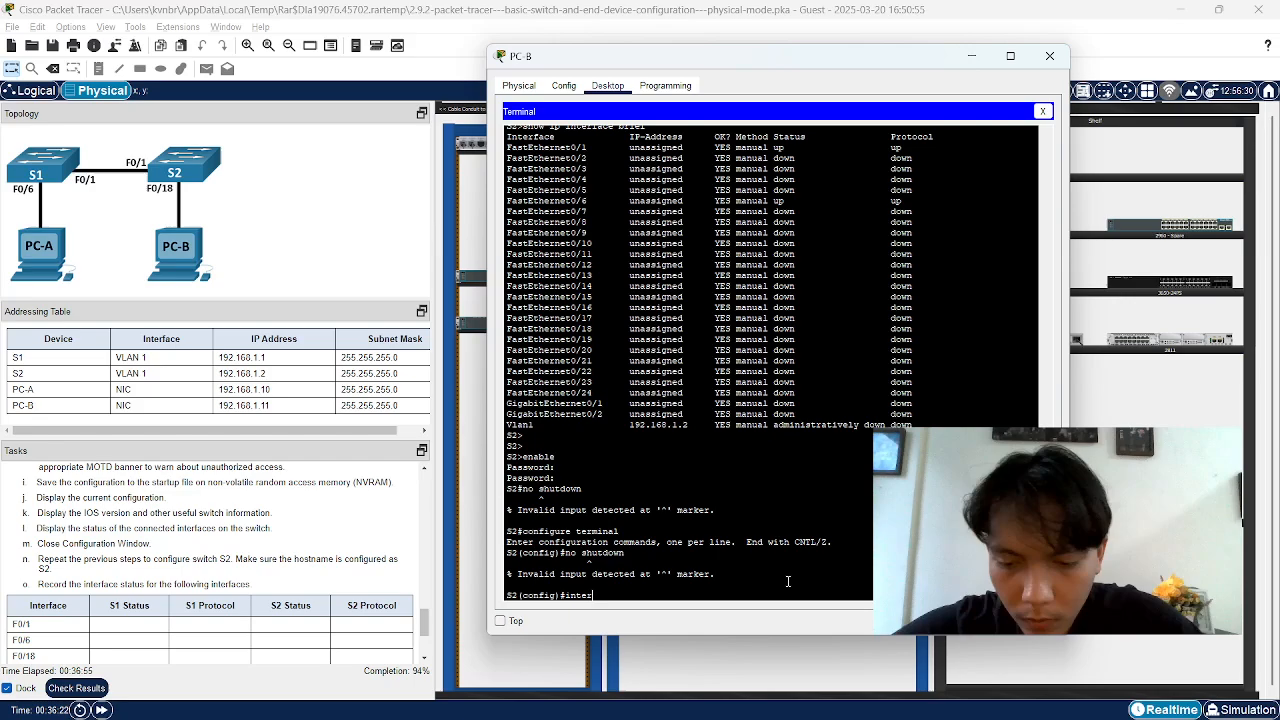
{"action": "type", "text": "face"}
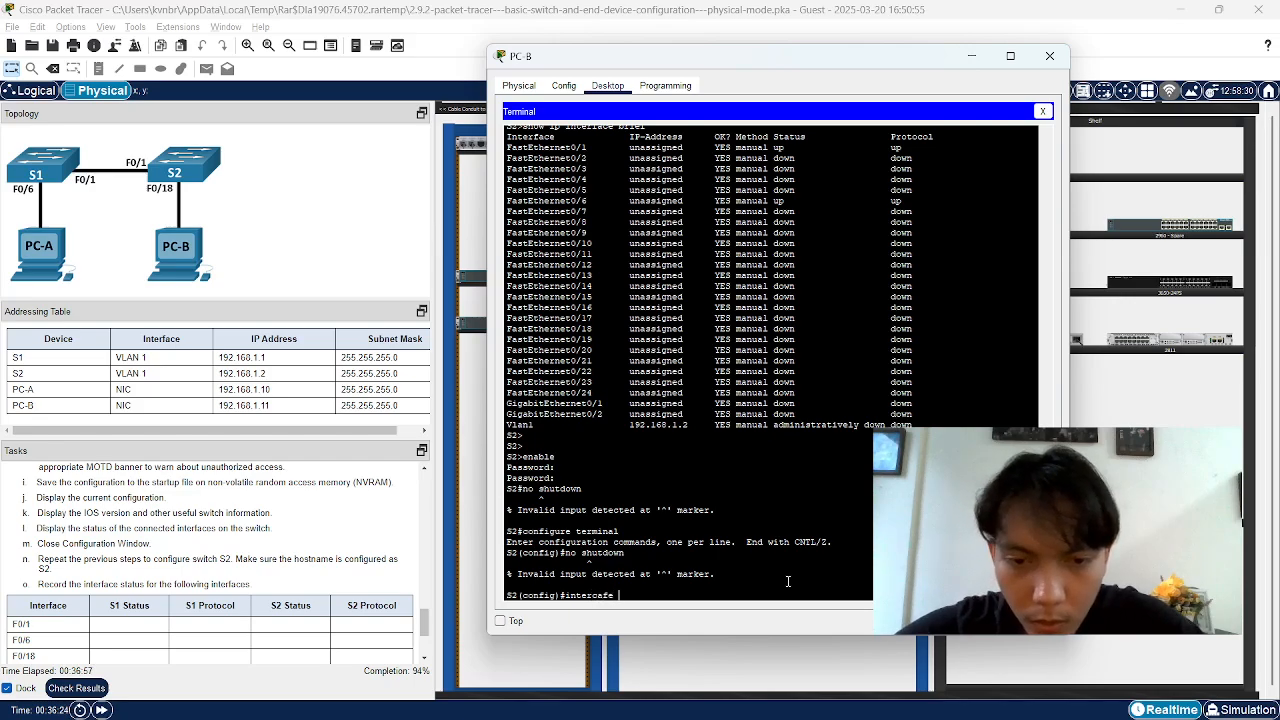
Enter interface vlan 1 and try ip address 192.168.2 255.255.255.0, which is rejected
{"action": "key", "text": "BackSpace"}
{"action": "key", "text": "BackSpace"}
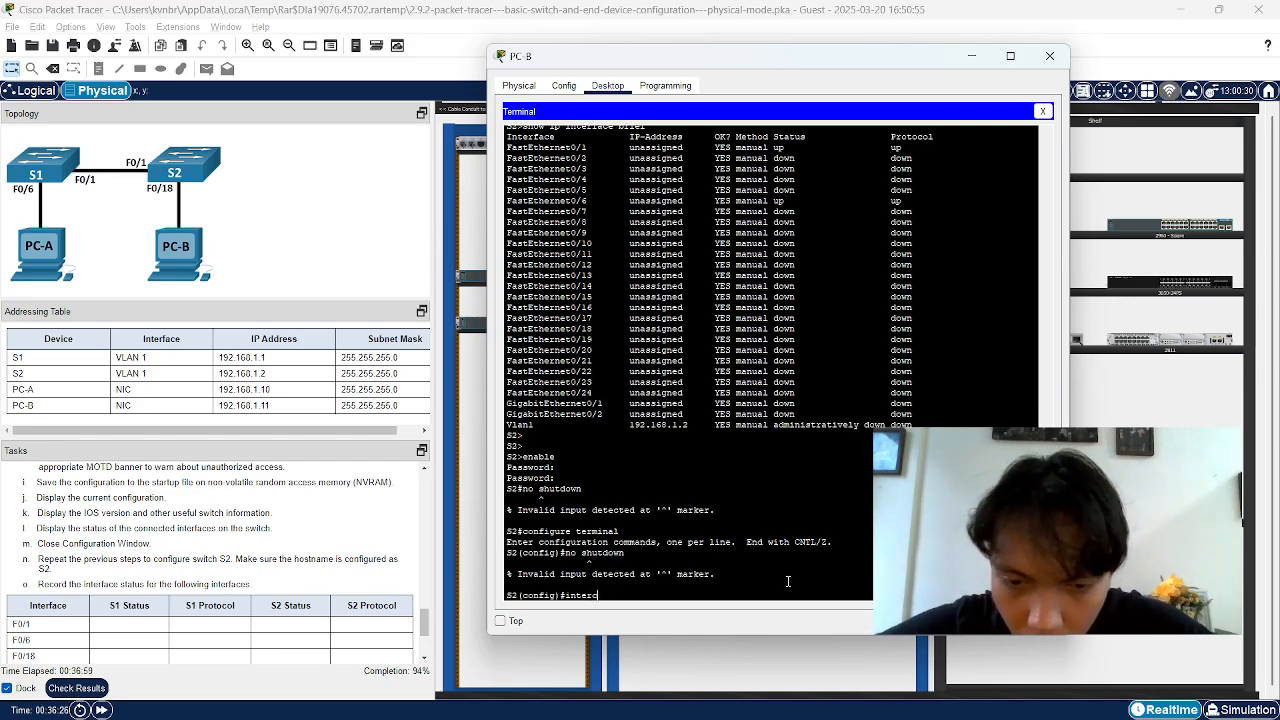
{"action": "key", "text": "BackSpace"}
{"action": "type", "text": "face"}
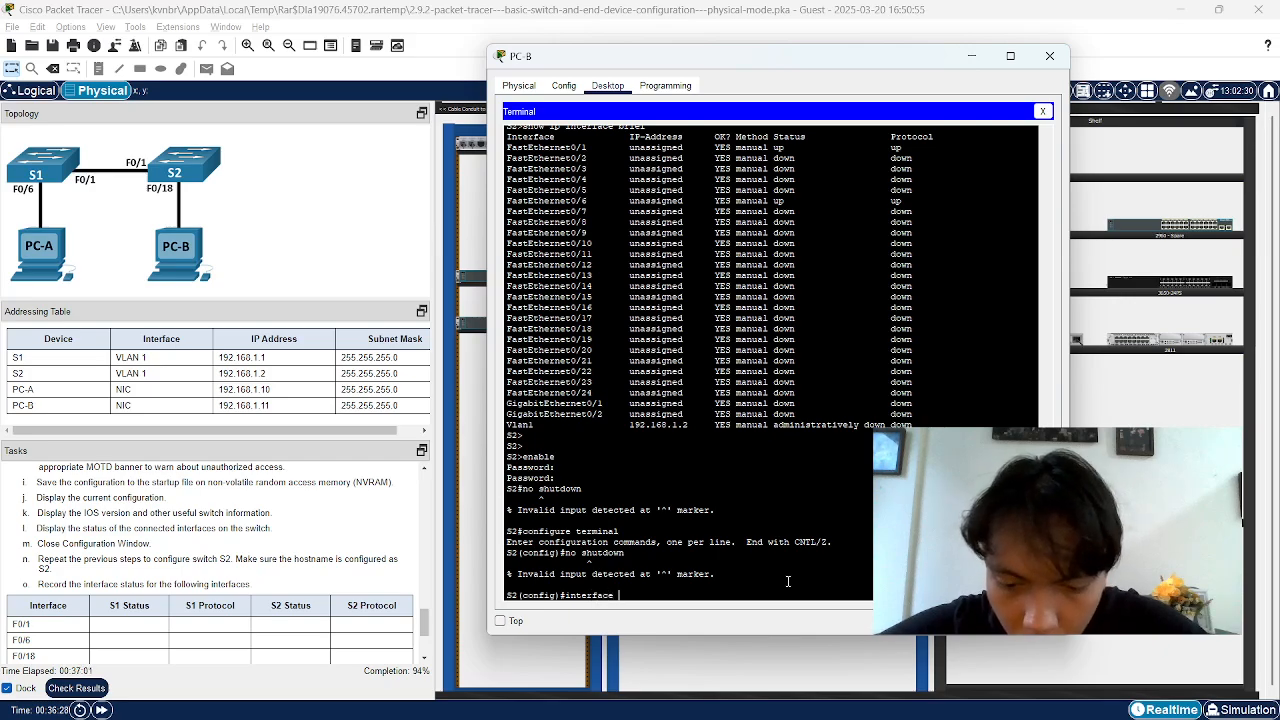
{"action": "type", "text": " vlan 1"}
{"action": "key", "text": "Return"}
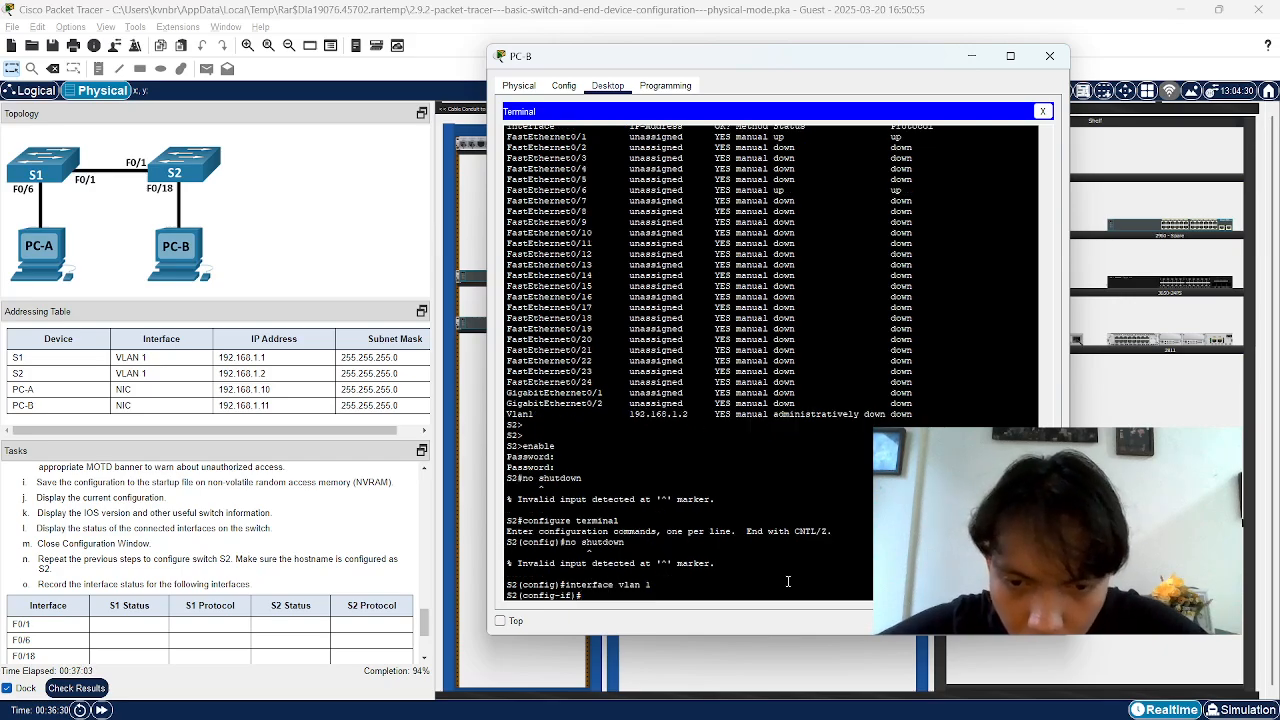
{"action": "type", "text": "ip "}
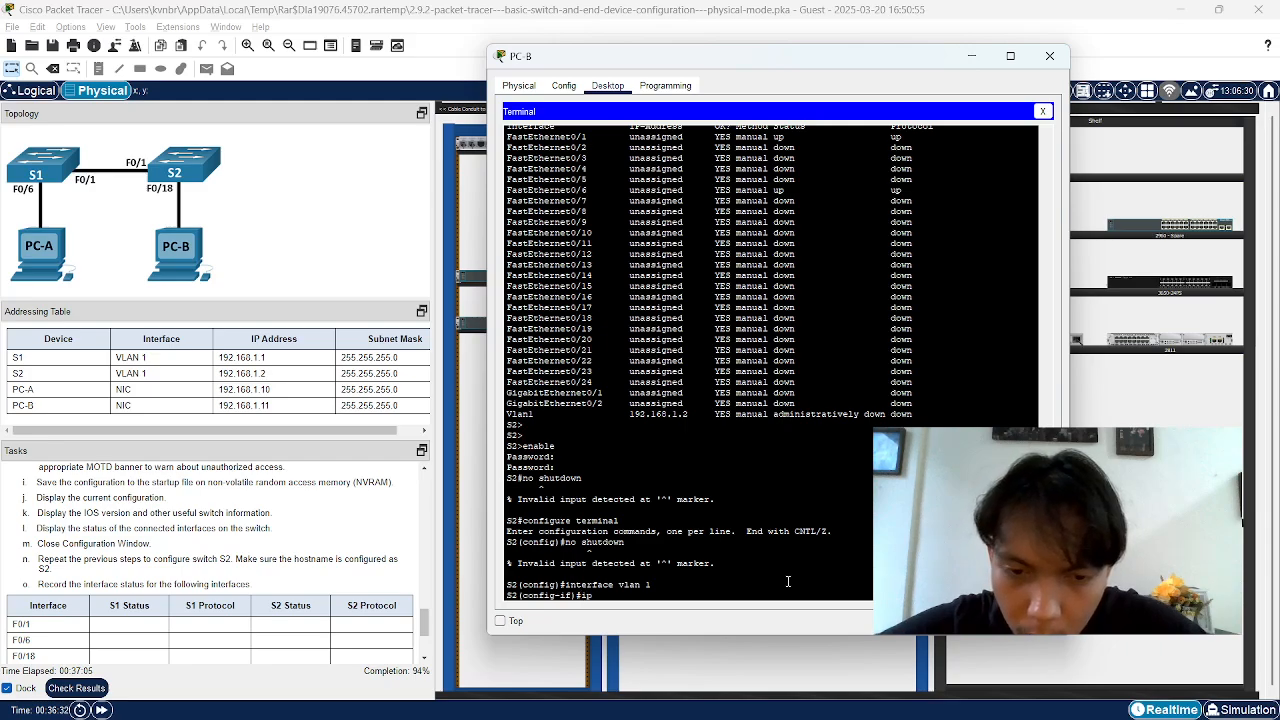
{"action": "type", "text": "address"}
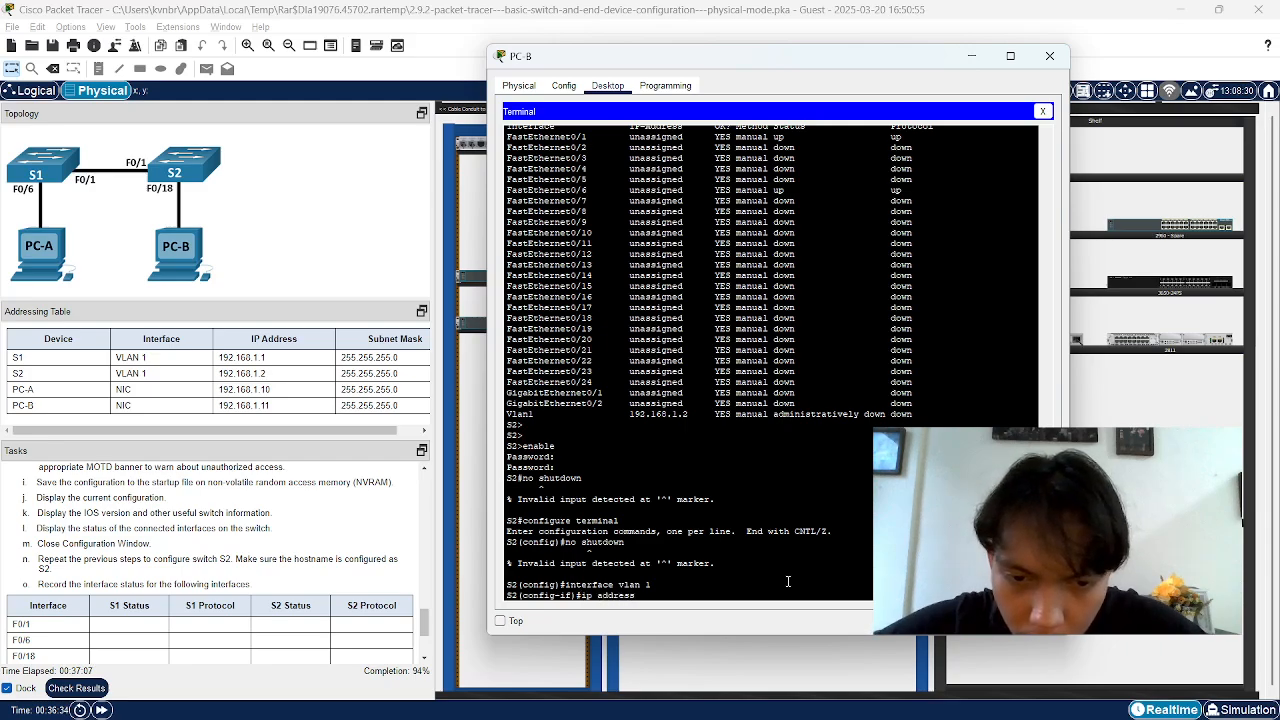
{"action": "type", "text": " 192.1"}
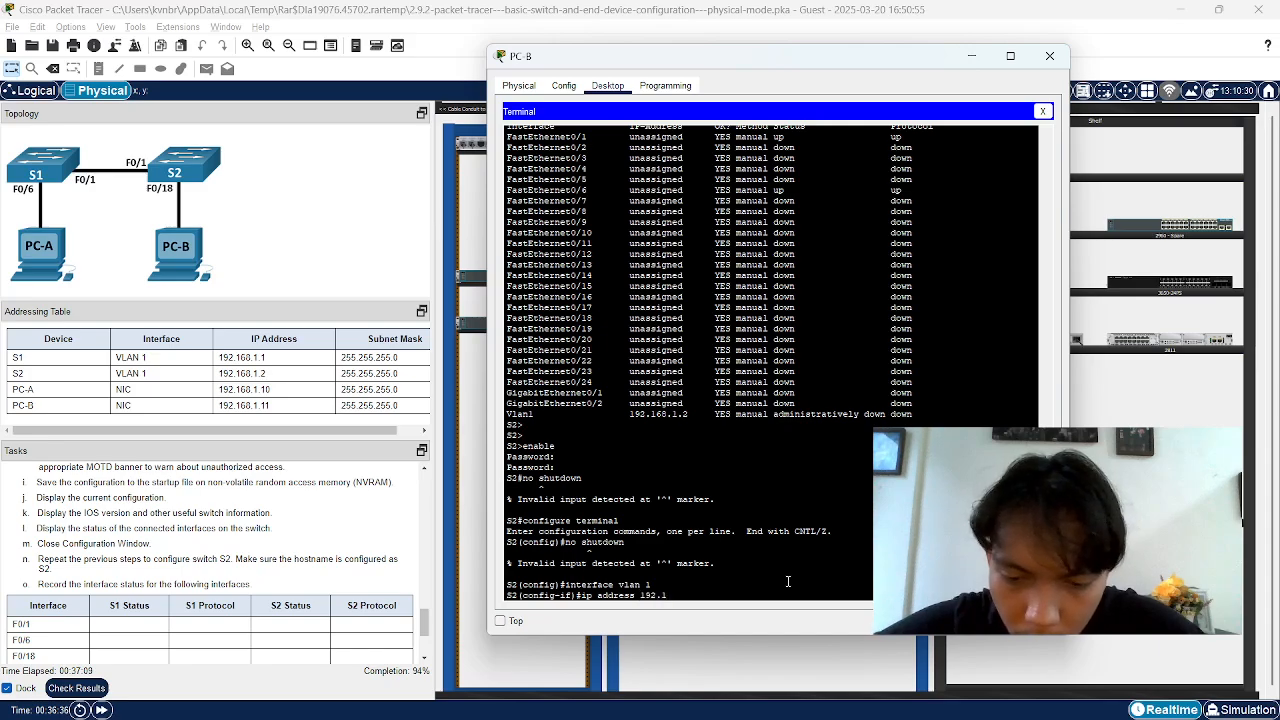
{"action": "type", "text": "68."}
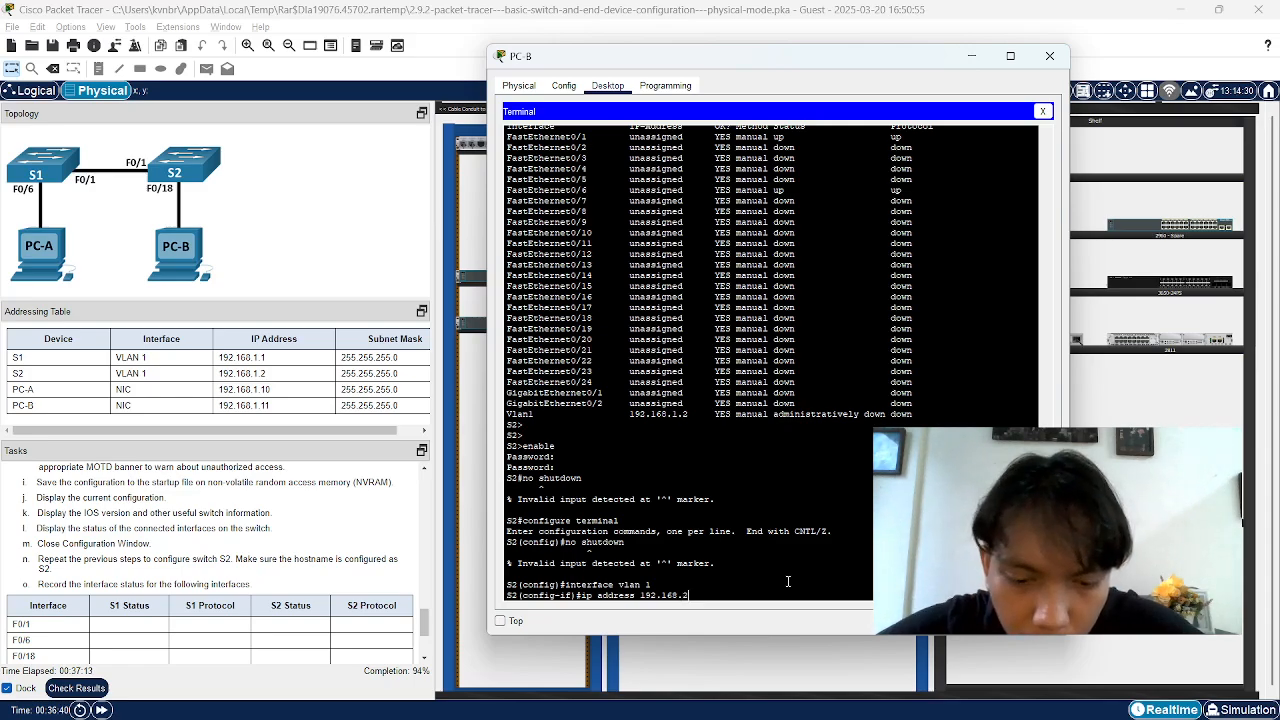
{"action": "type", "text": "2 255."}
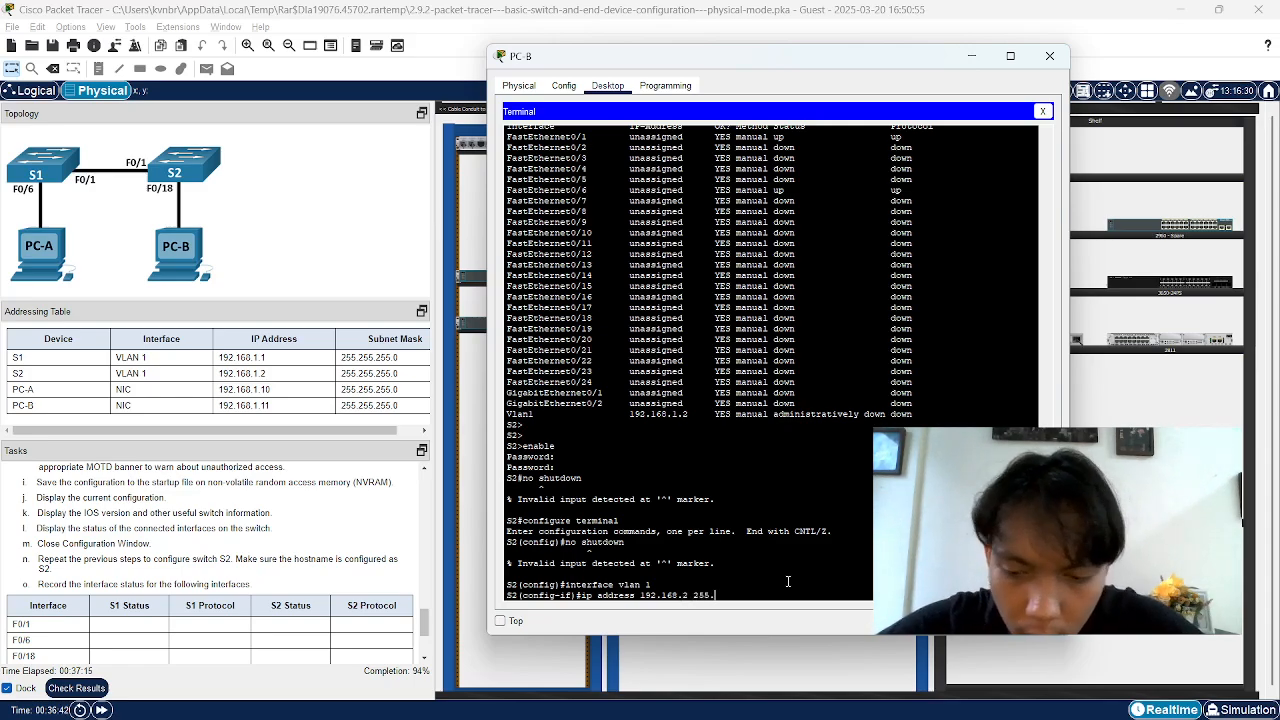
{"action": "type", "text": "255.255.0"}
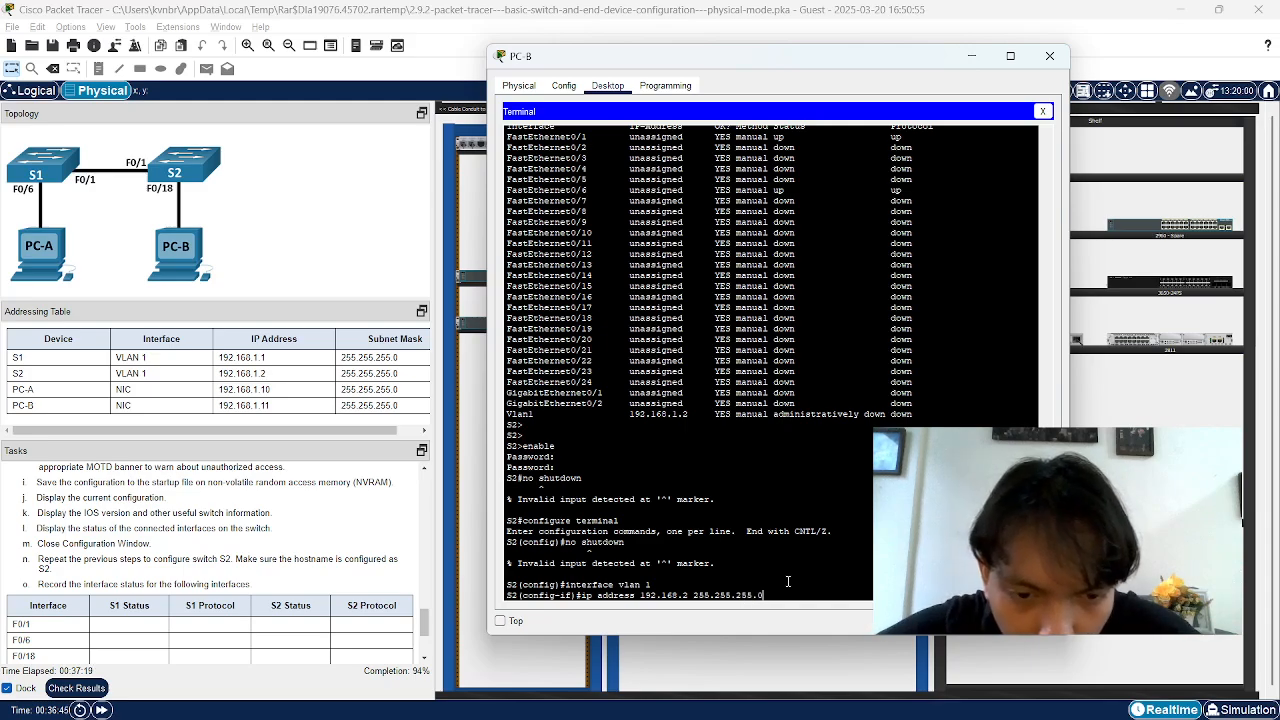
{"action": "key", "text": "Return"}
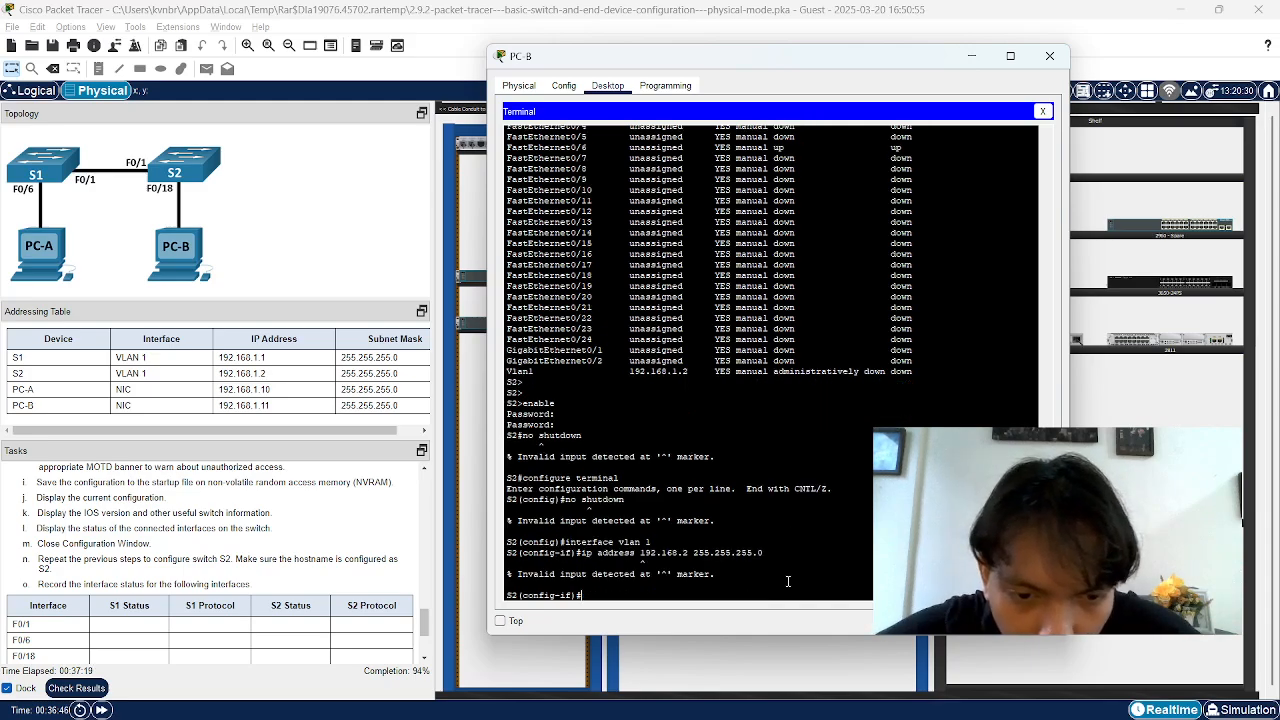